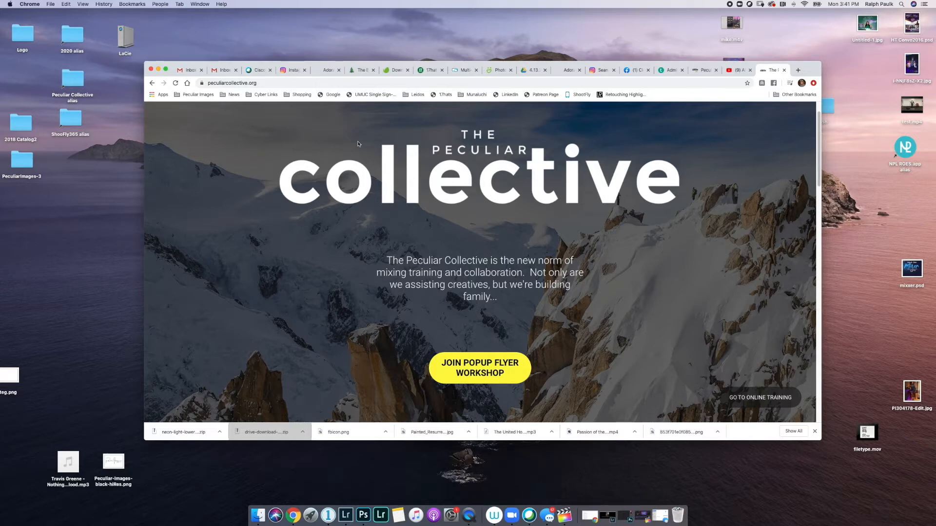
- Look over the Photoshop 101 course page, then close it and the Peculiar Collective homepage
scroll(388, 168, down, 2)
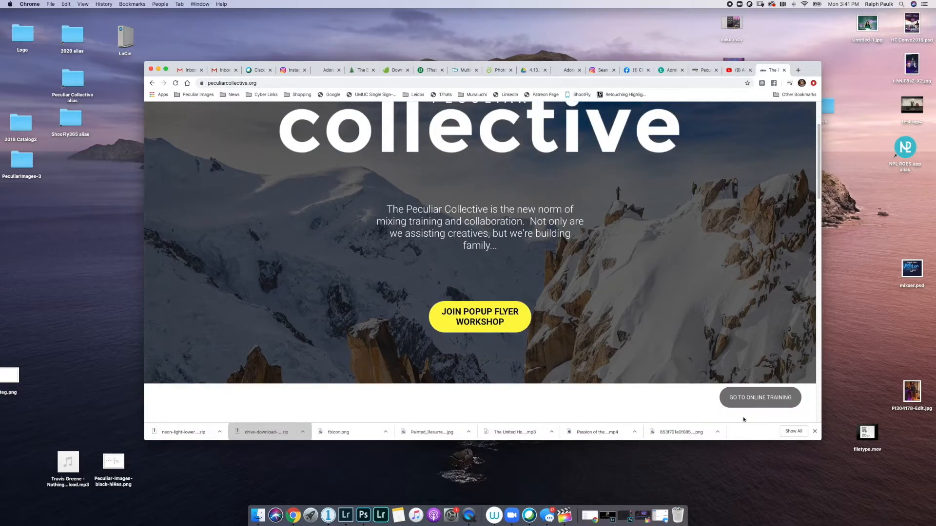
click(736, 405)
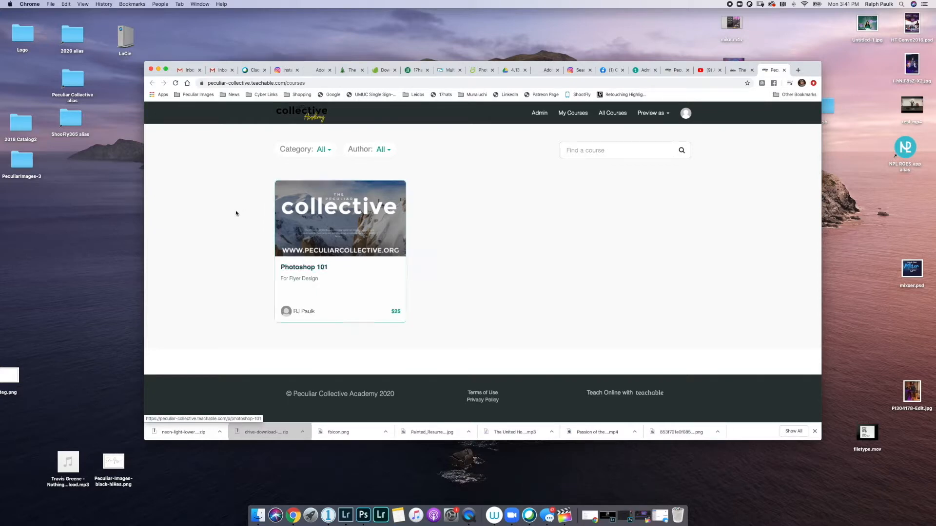
click(348, 213)
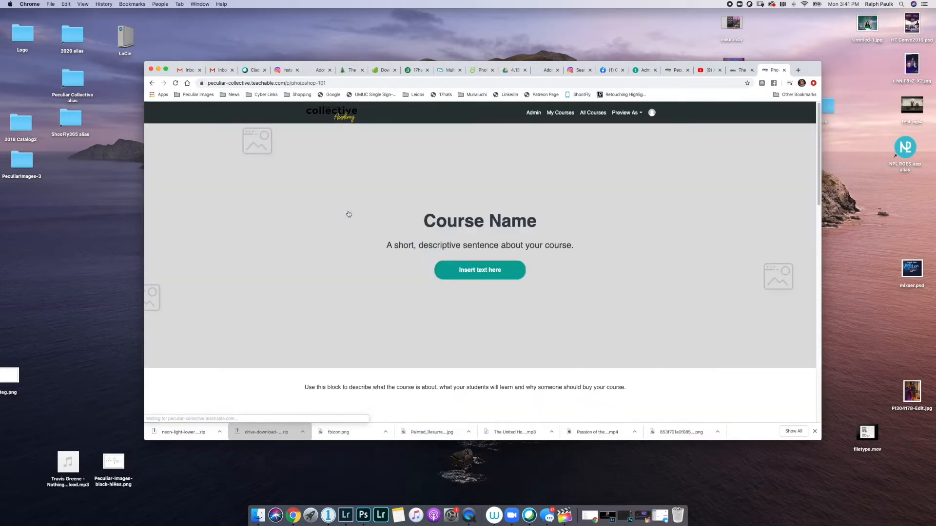
scroll(359, 215, down, 6)
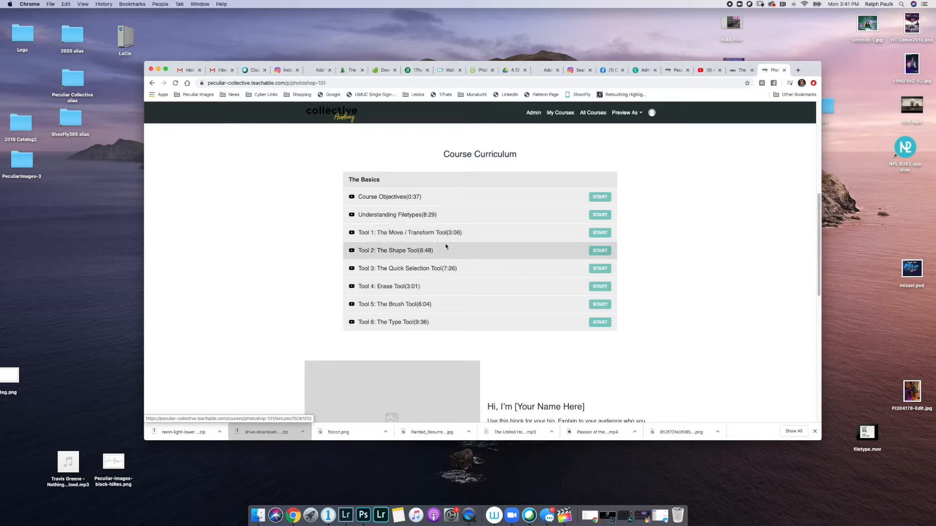
scroll(591, 149, up, 3)
scroll(590, 152, up, 3)
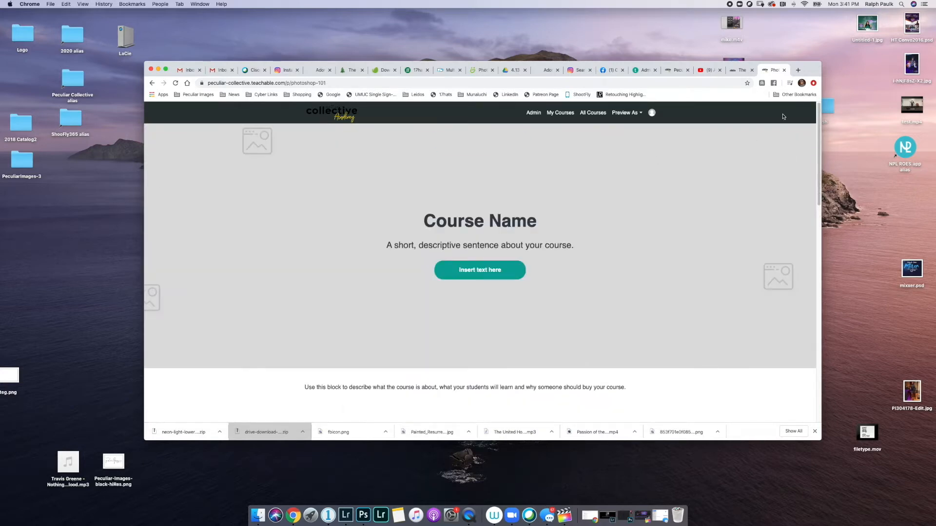
key(super+w)
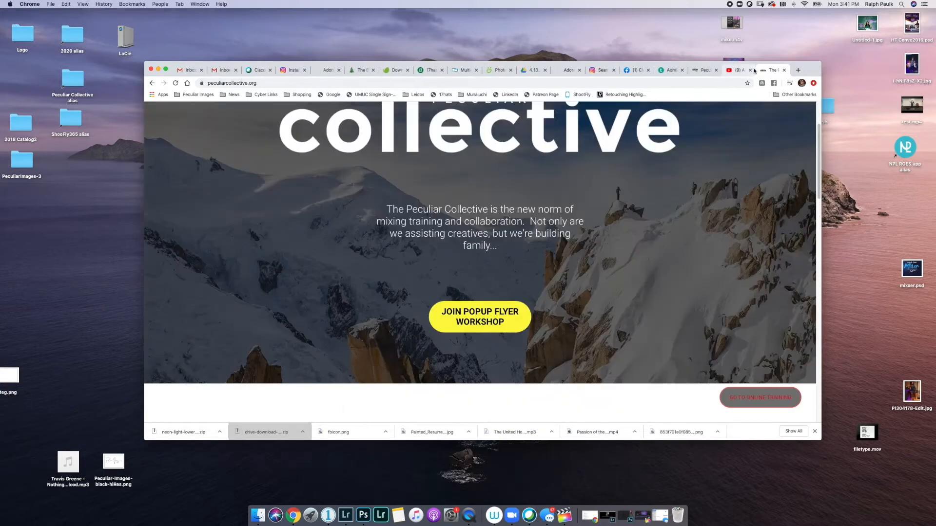
key(super+w)
- Load instagram.com in a new tab and open the newbirthmbc profile by searching 'newbirth'
click(797, 72)
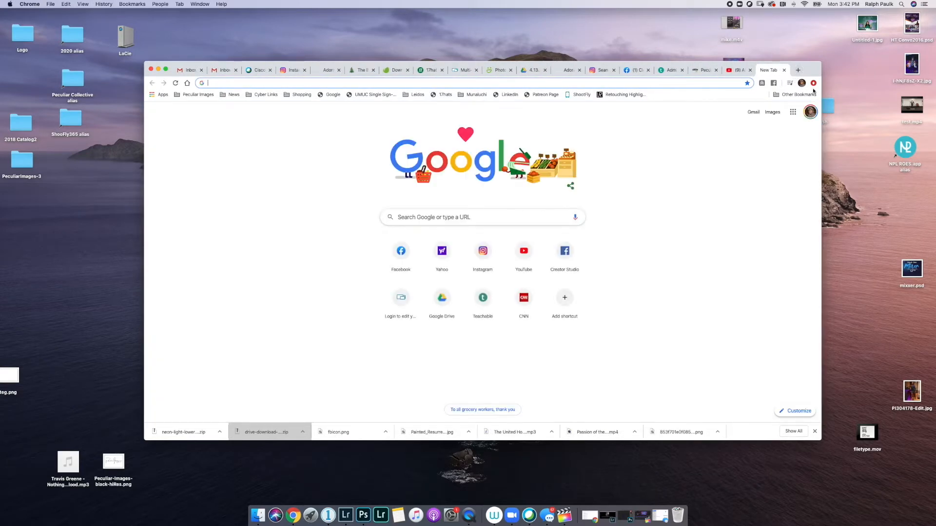
text(instagram.com)
key(Return)
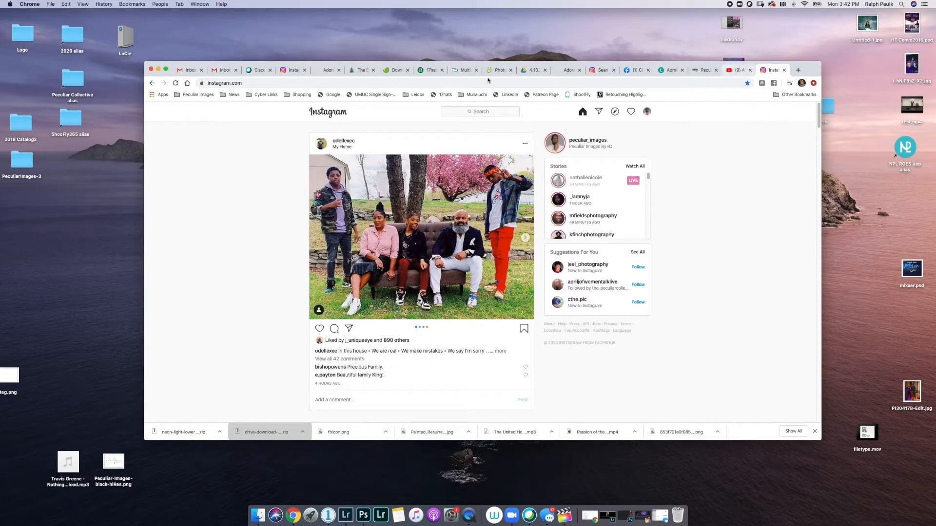
click(478, 116)
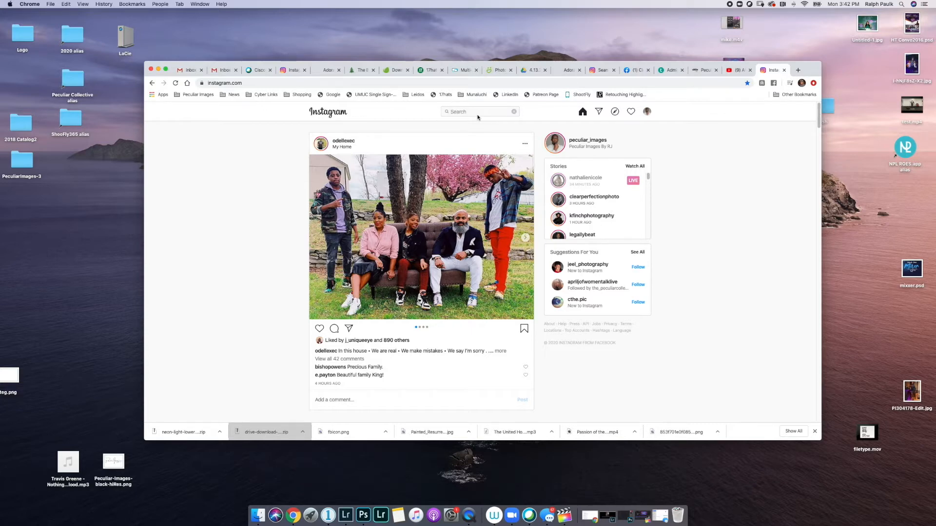
text(newbirth)
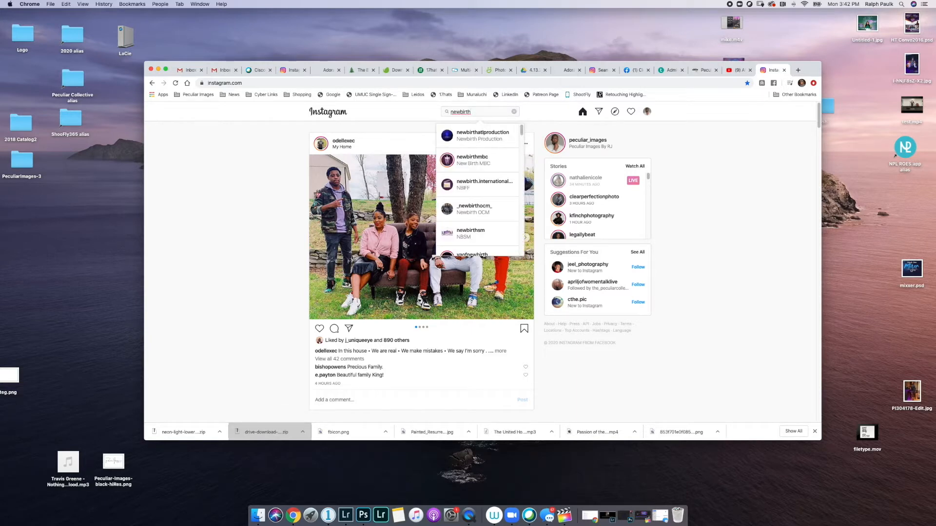
click(475, 162)
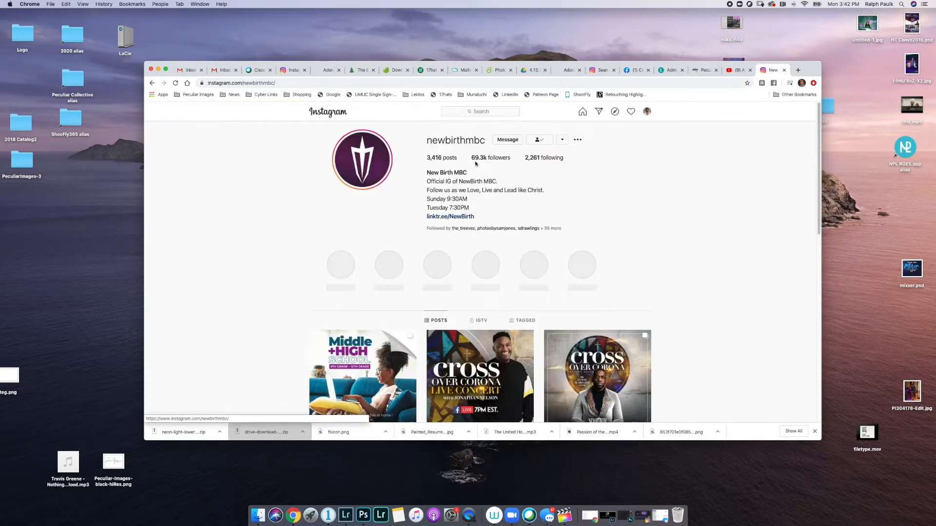
- Scroll newbirthmbc's post grid, mute the audio, and open the APR 09 Sisters at Calvary post
scroll(475, 163, down, 3)
scroll(532, 264, down, 3)
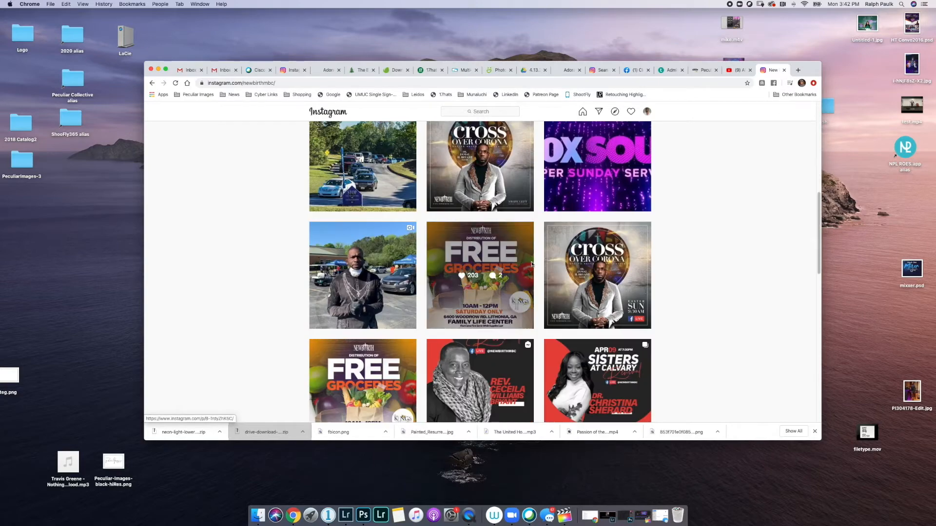
scroll(531, 261, up, 10)
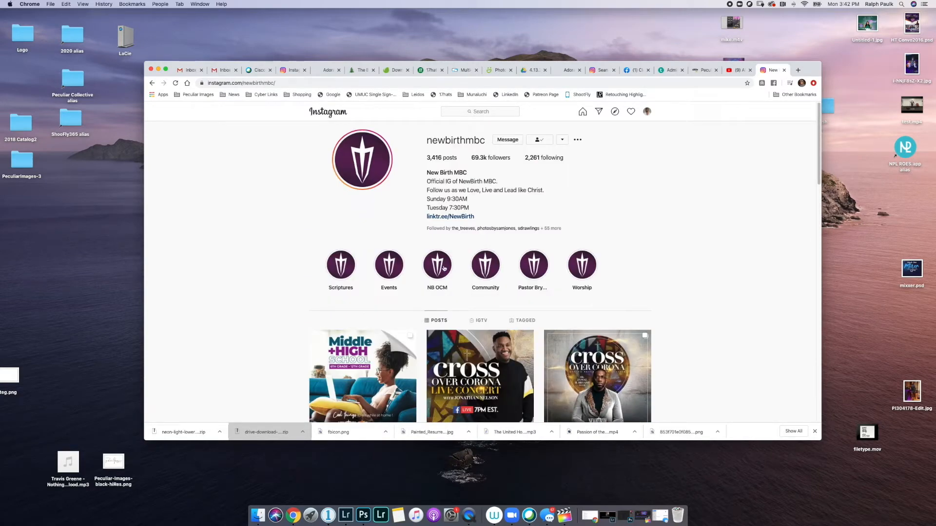
scroll(427, 288, down, 1)
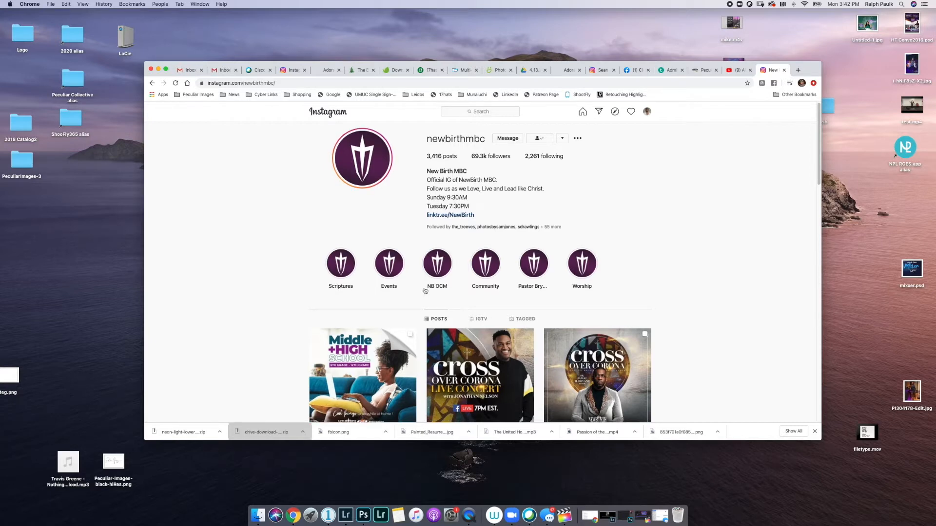
scroll(424, 283, down, 1)
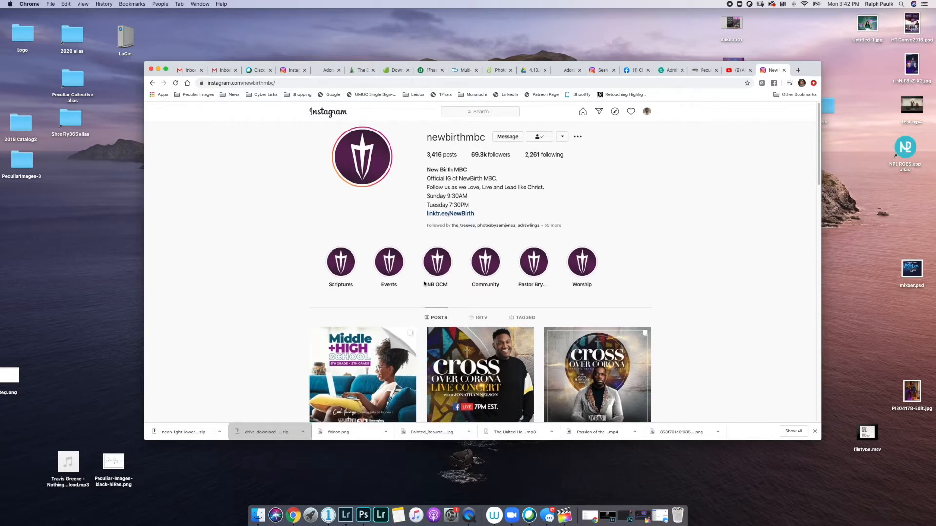
scroll(424, 283, down, 15)
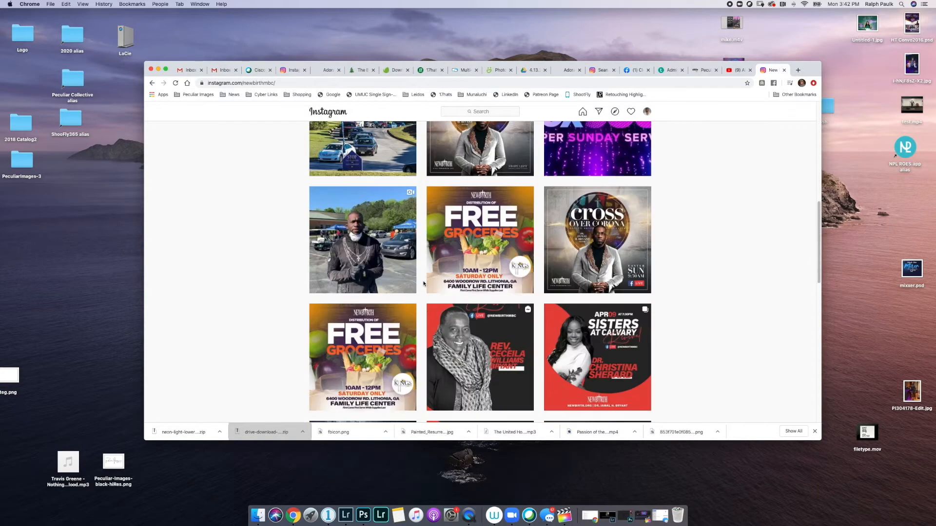
scroll(424, 283, up, 2)
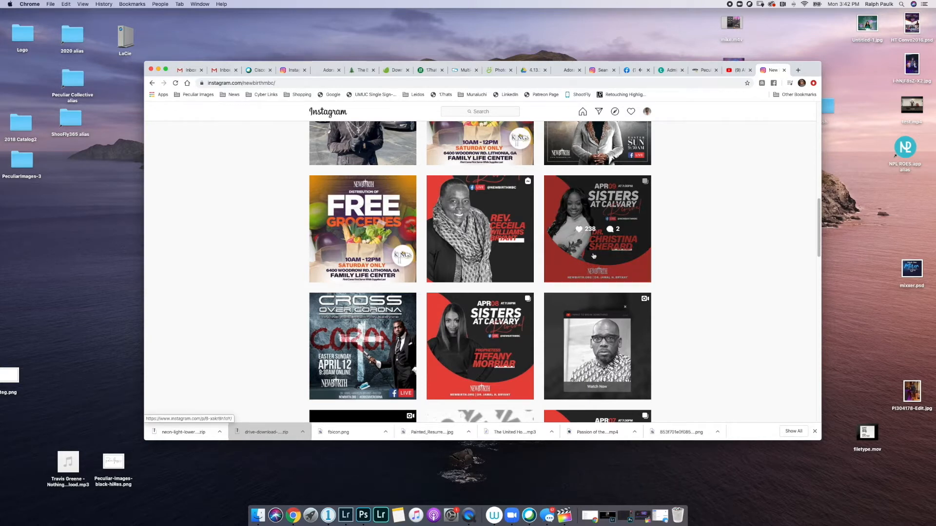
key(XF86AudioMute)
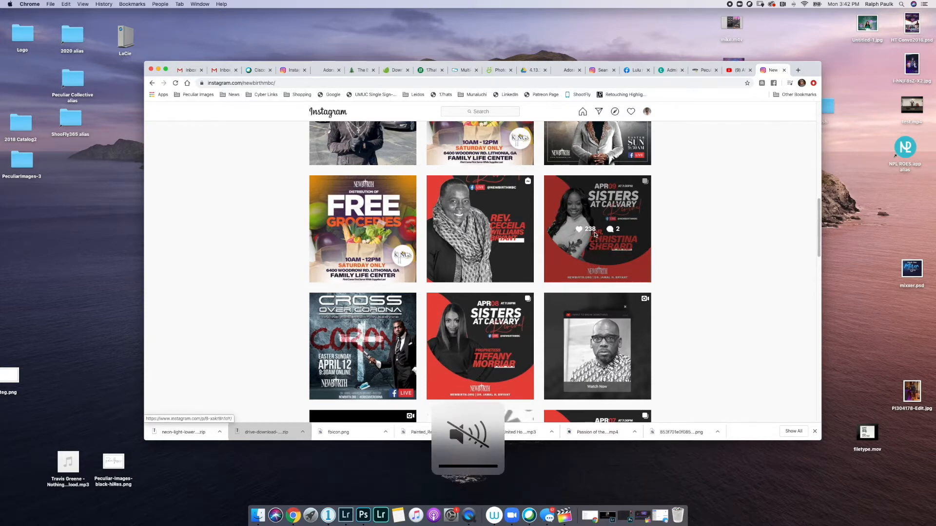
click(598, 205)
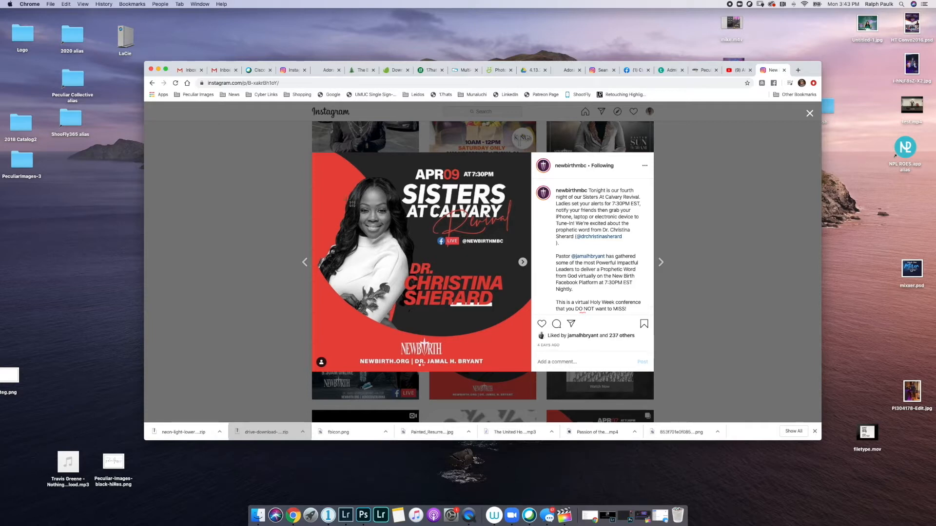
- Screenshot the flyer image area with a Cmd+Shift+4 selection, then close the post viewer
drag(312, 151, 531, 372)
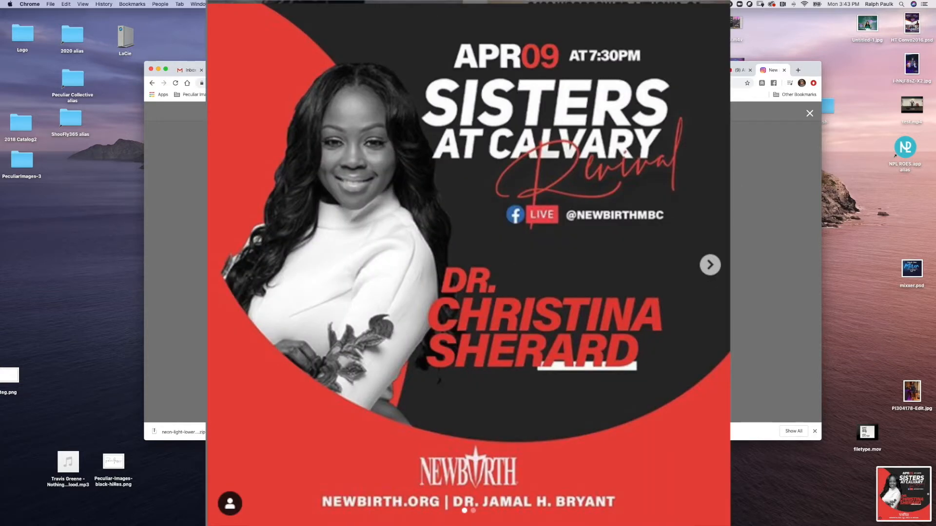
click(754, 192)
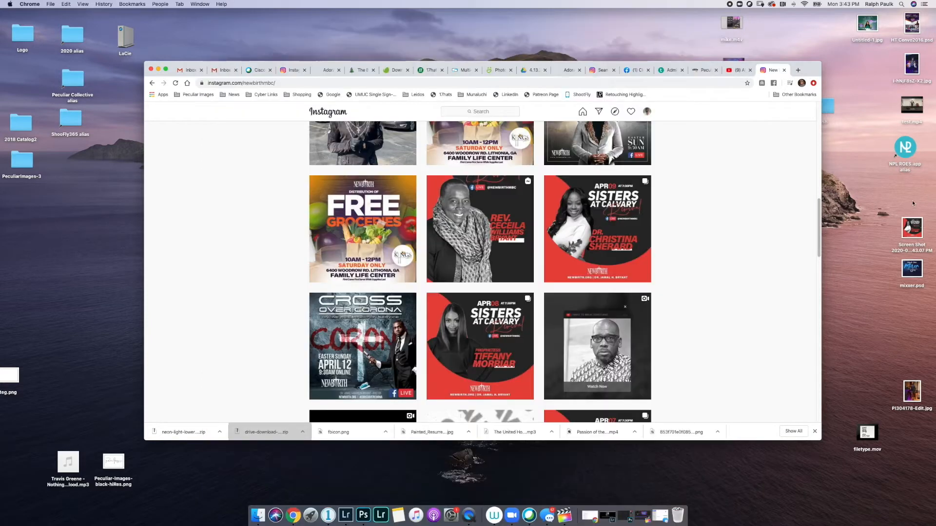
- Preview the saved flyer screenshot in Quick Look, centred on screen
click(911, 228)
key(space)
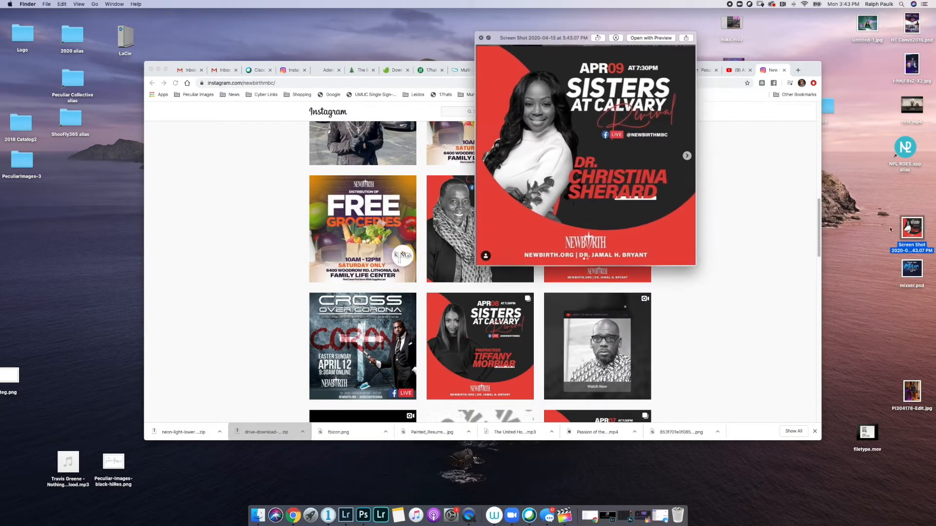
drag(536, 37, 445, 147)
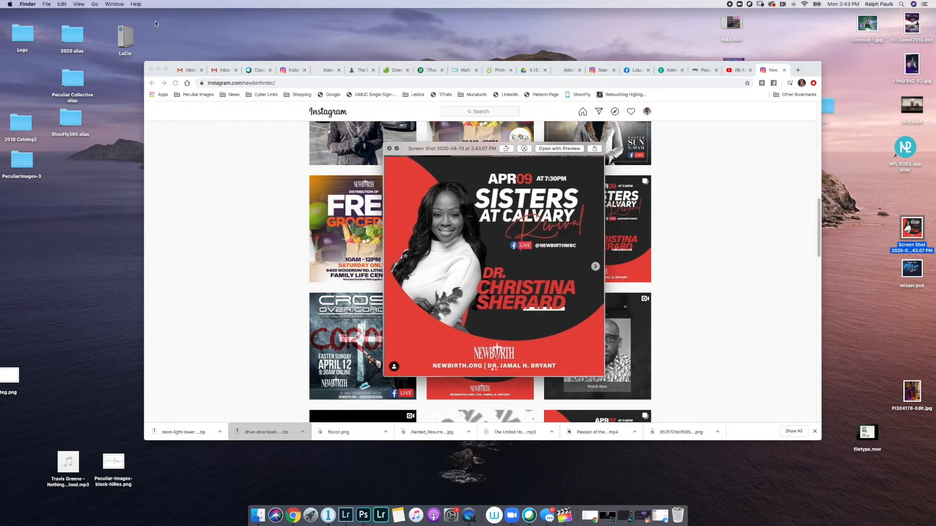
- Minimize Chrome, close both Finder windows and the preview, and return to Photoshop
click(158, 69)
click(293, 150)
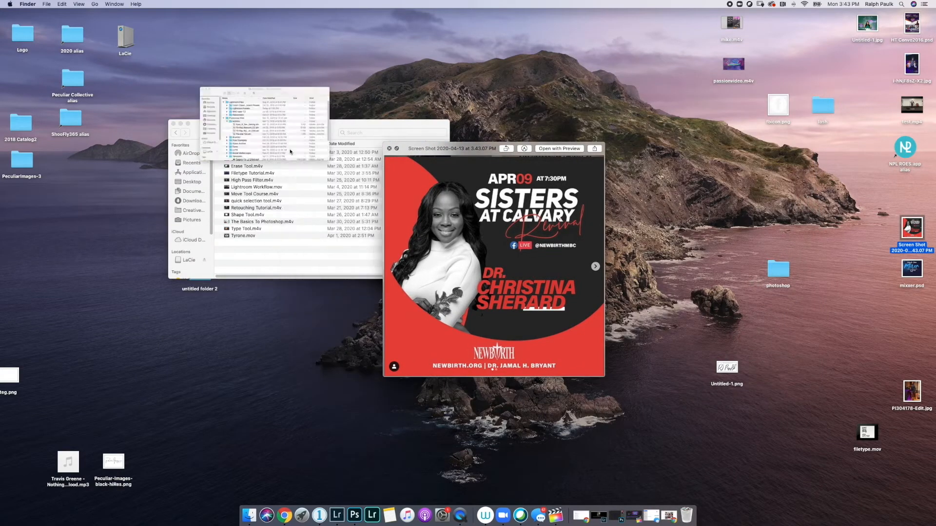
click(172, 123)
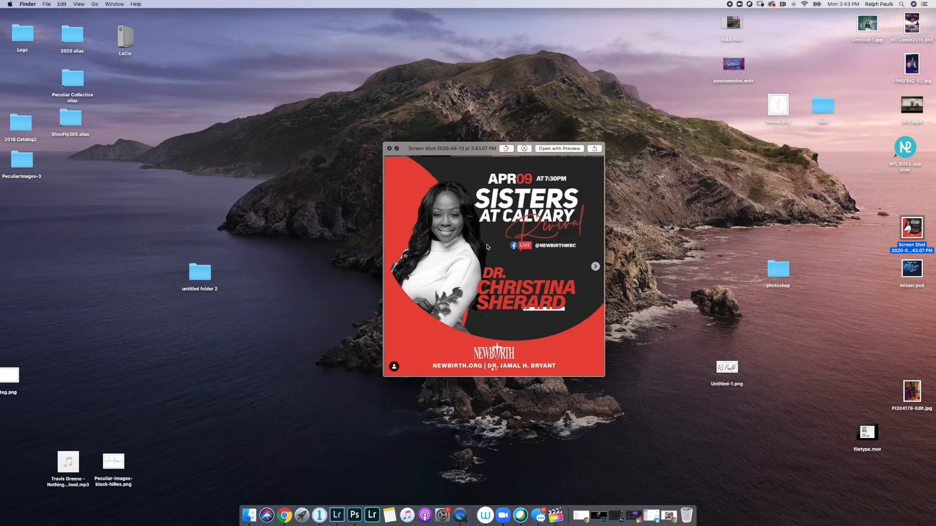
drag(384, 144, 258, 67)
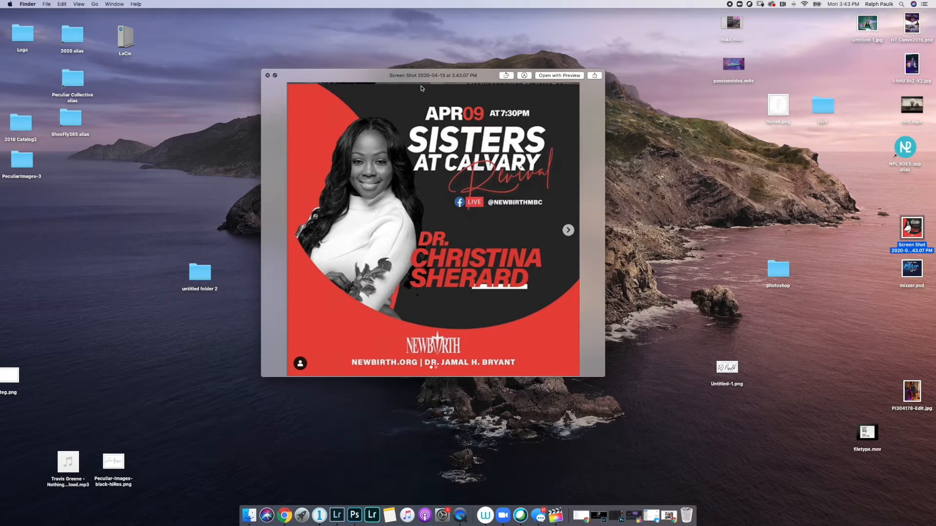
click(267, 76)
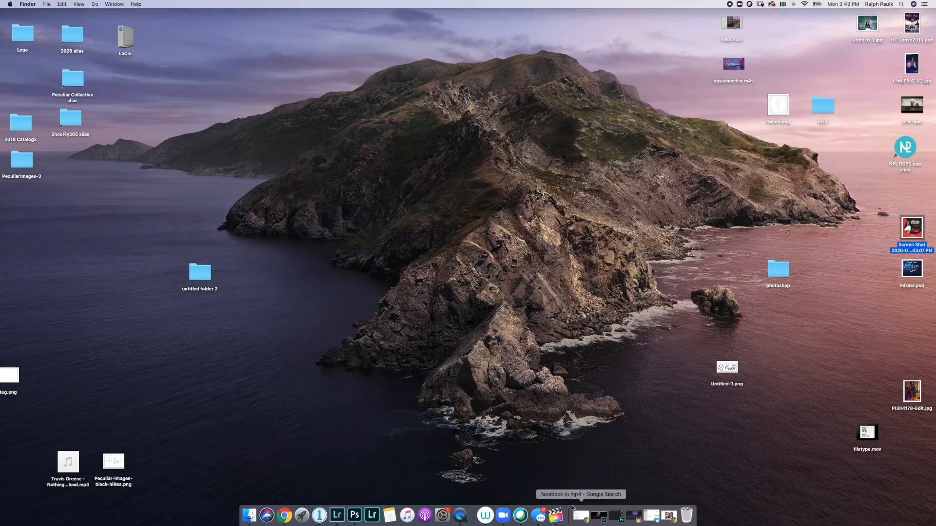
click(616, 516)
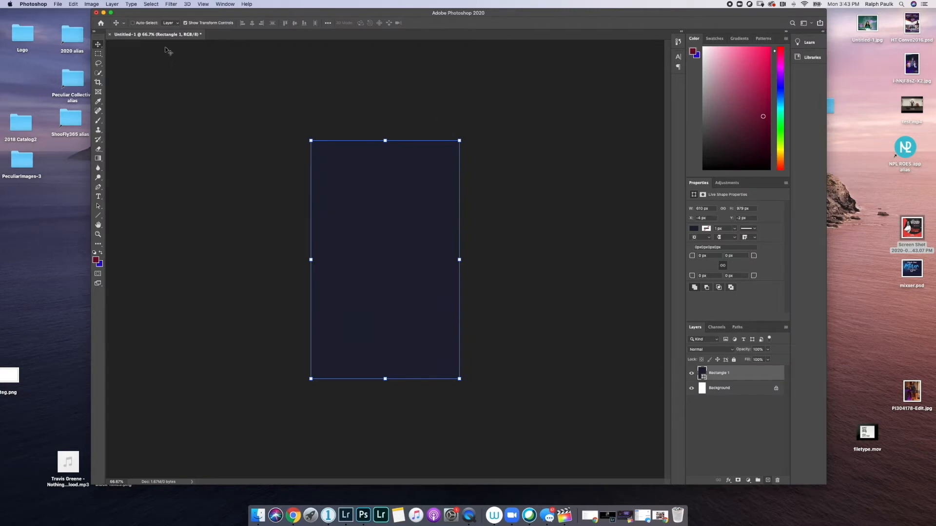
- Create a new white 5 × 5 inch, 150 ppi document (Untitled-2) from File > New
click(58, 4)
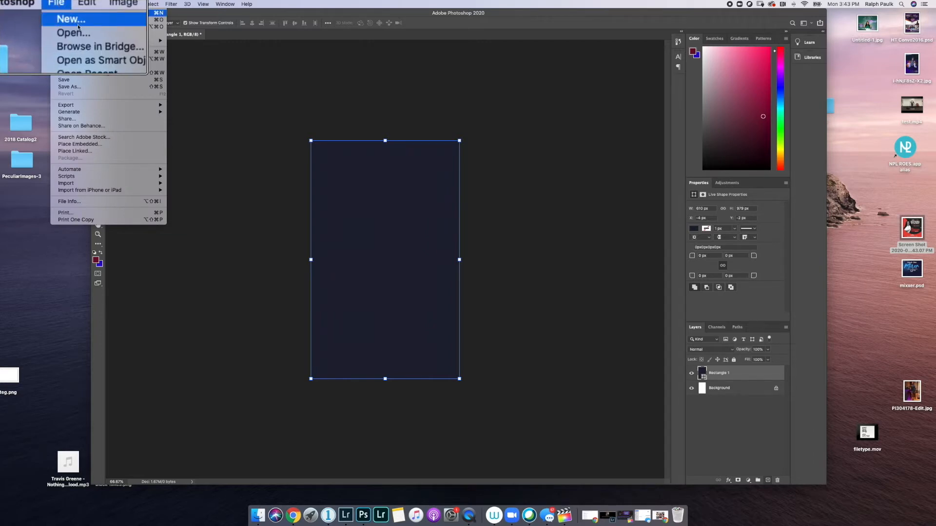
click(75, 21)
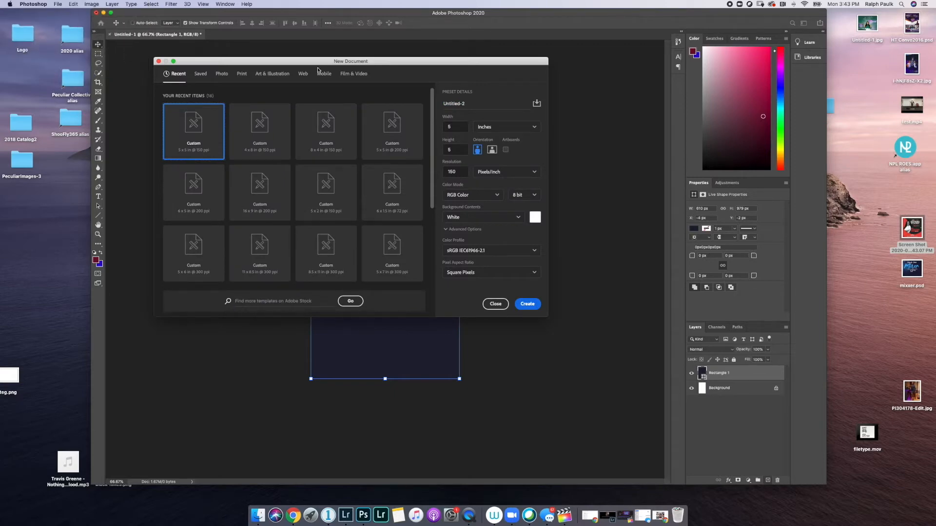
click(917, 231)
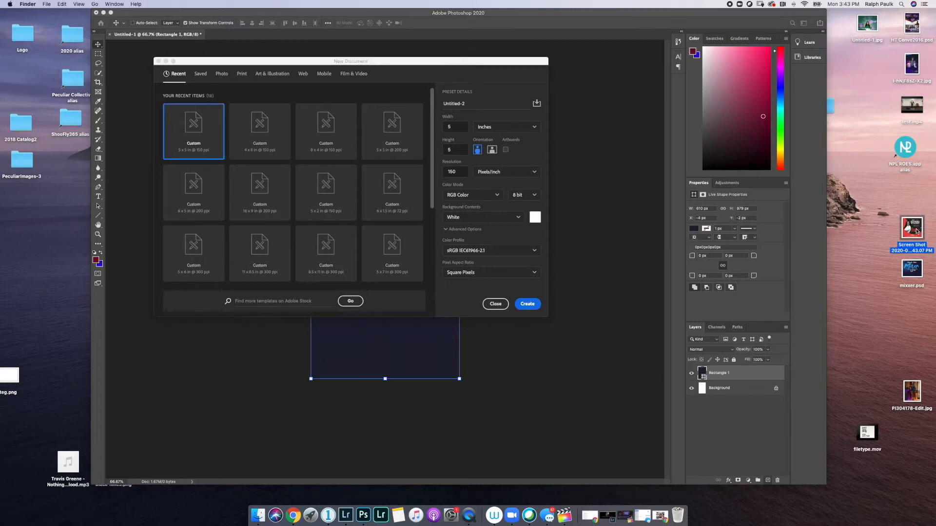
key(space)
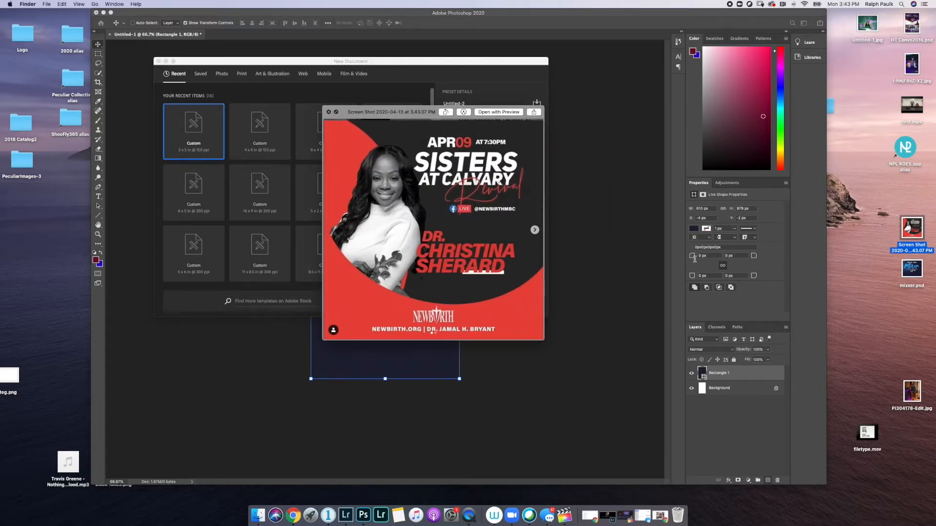
click(328, 111)
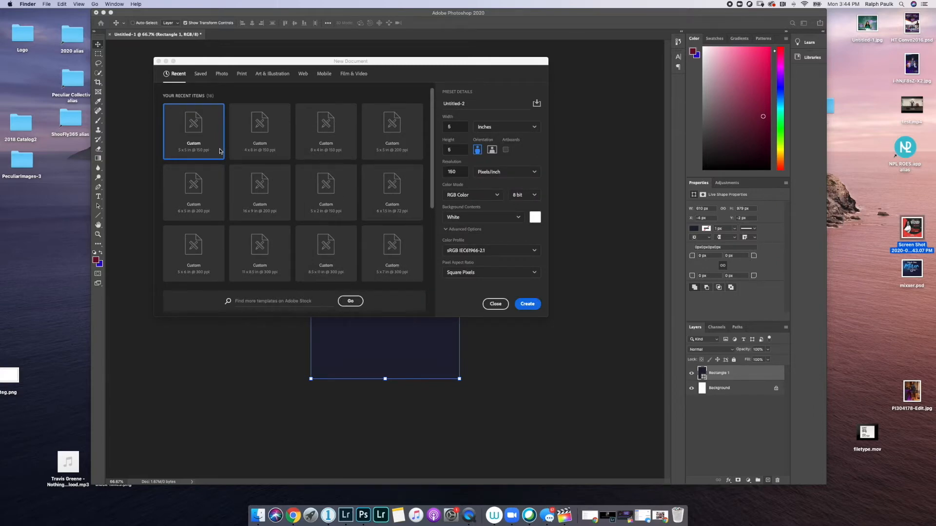
click(192, 146)
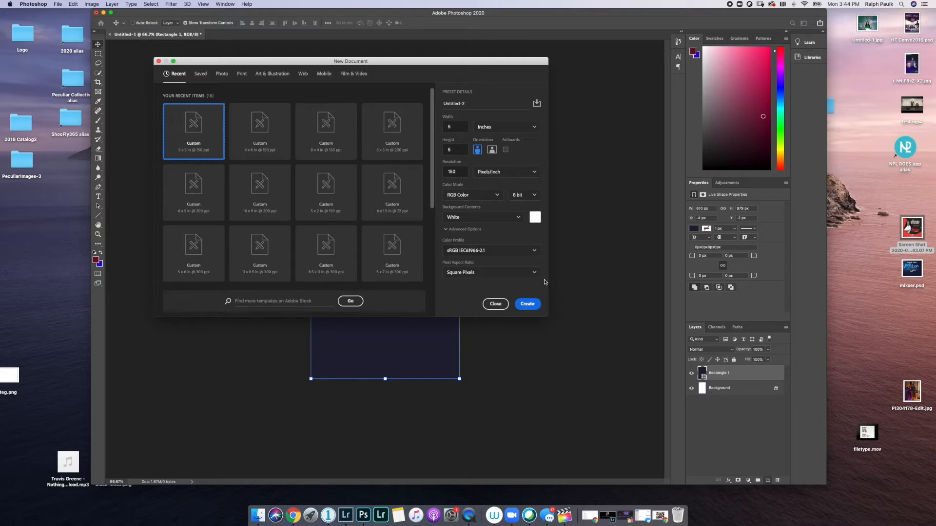
click(526, 307)
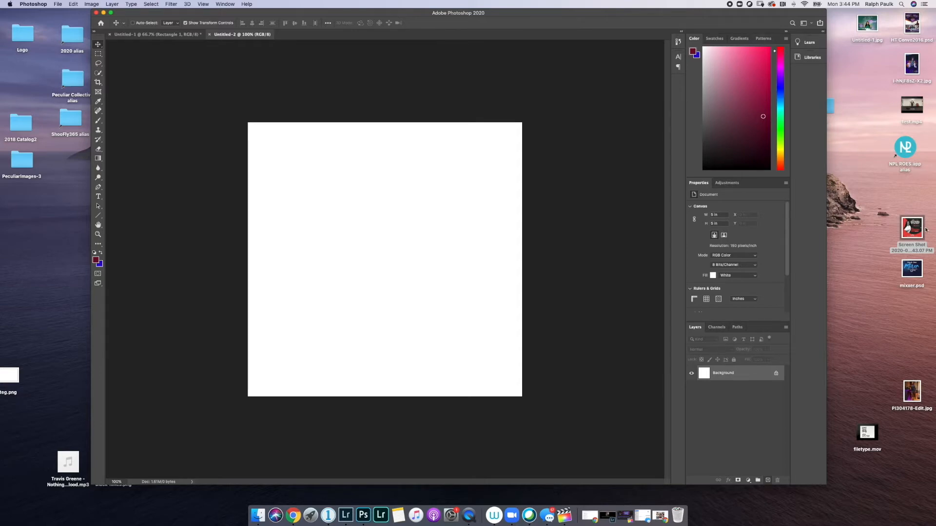
- Drag the flyer screenshot from the desktop onto Untitled-2, commit it, and nudge it into place
drag(919, 249, 488, 242)
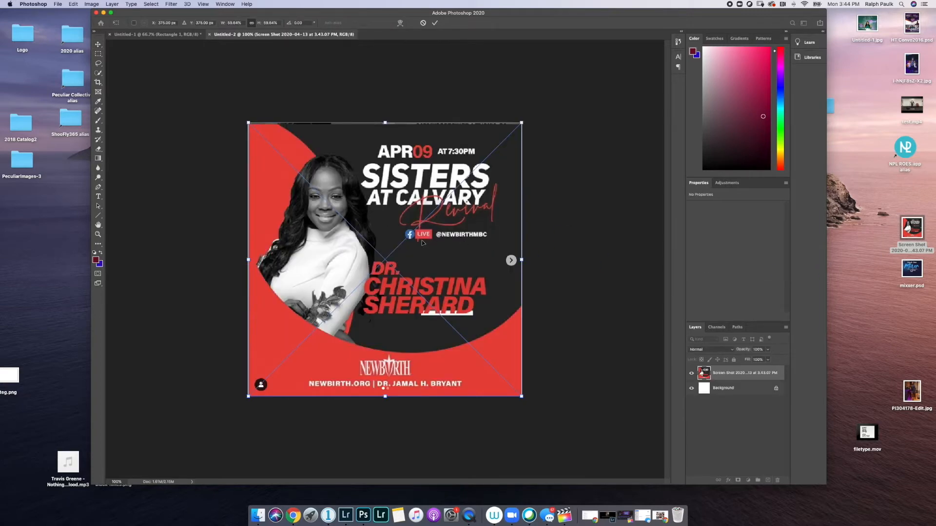
click(434, 23)
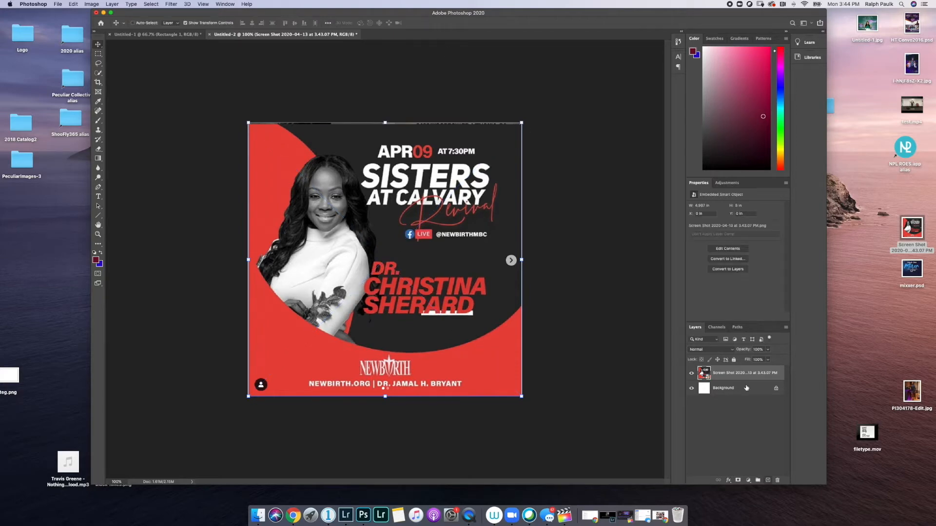
drag(527, 318, 480, 309)
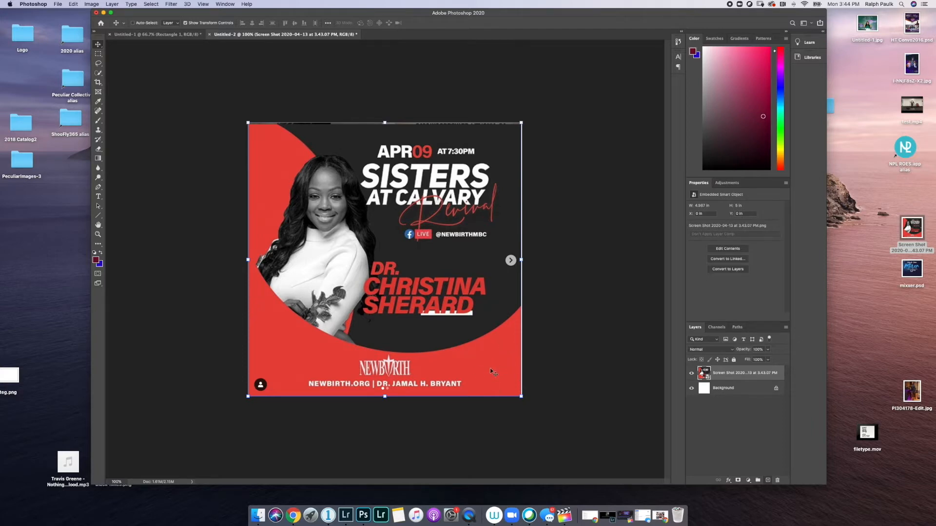
scroll(493, 366, up, 5)
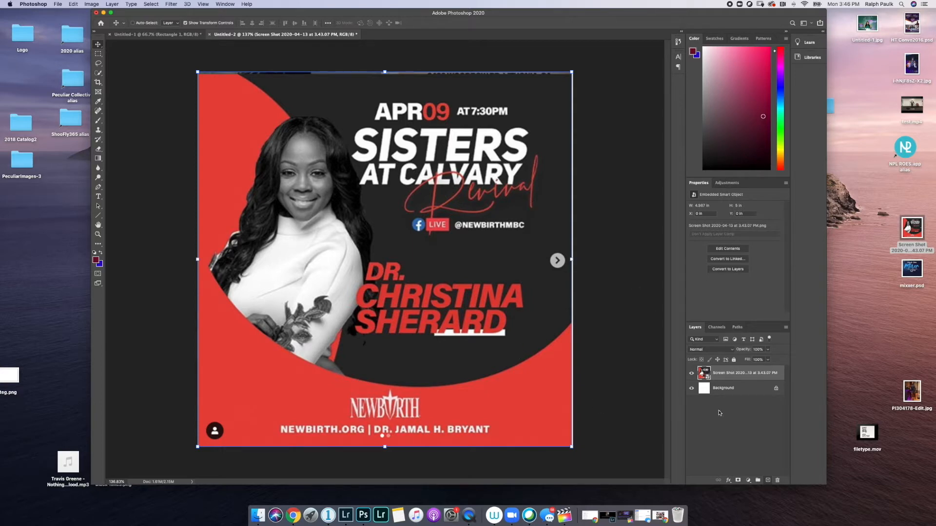
- Hide the Screen Shot layer and select the Rectangle Tool
click(692, 374)
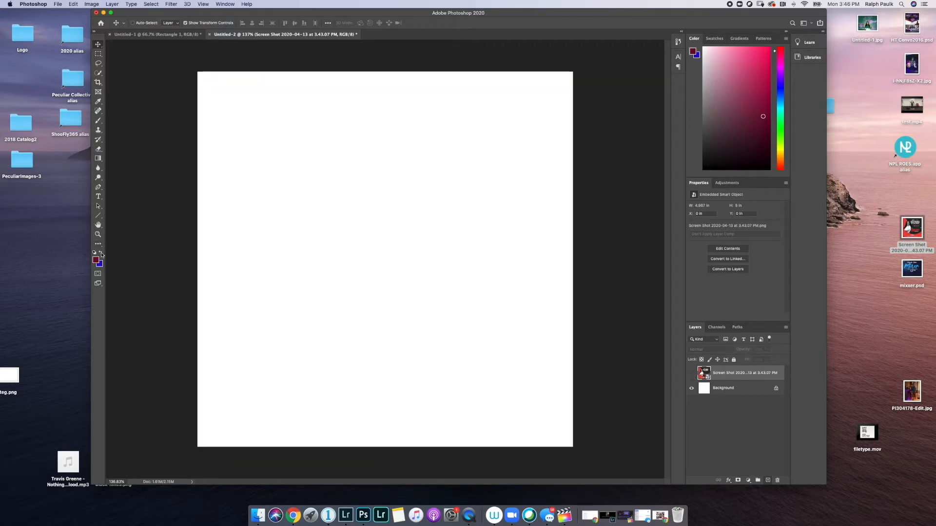
drag(100, 217, 127, 214)
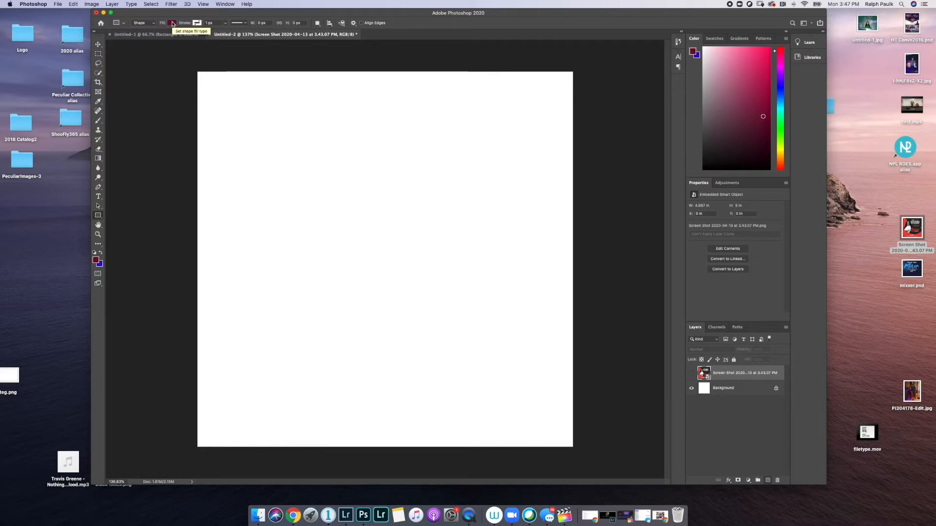
- Eyedrop the flyer's red (RGB 232/69/62) as the shape fill colour in the Color Picker
click(173, 24)
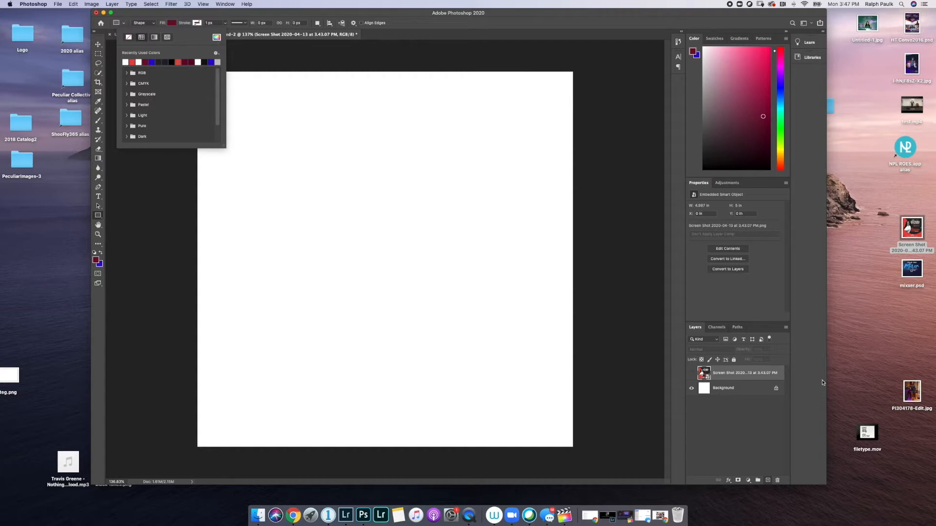
click(691, 374)
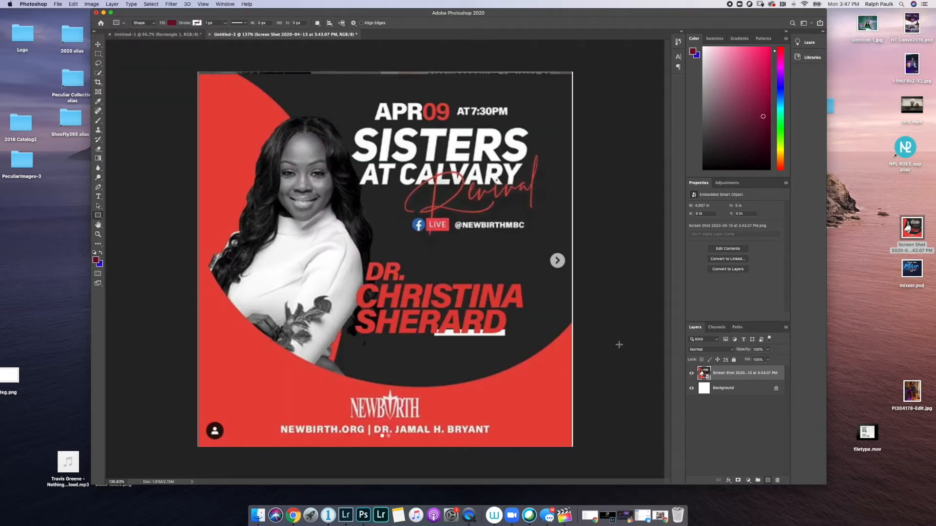
click(172, 23)
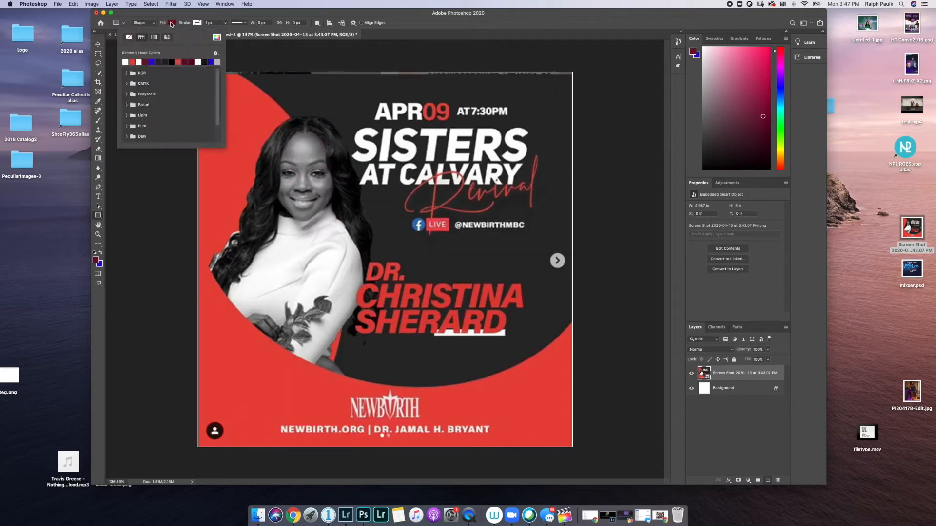
click(216, 38)
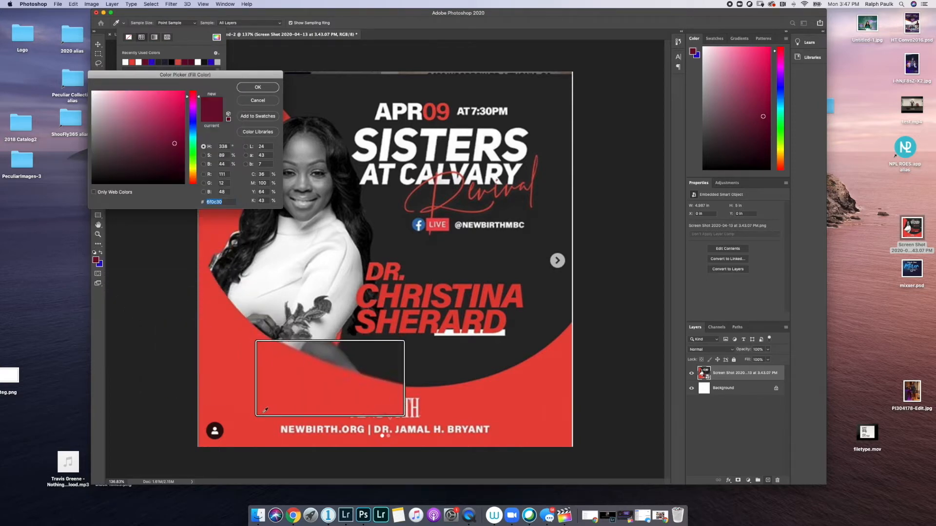
click(278, 382)
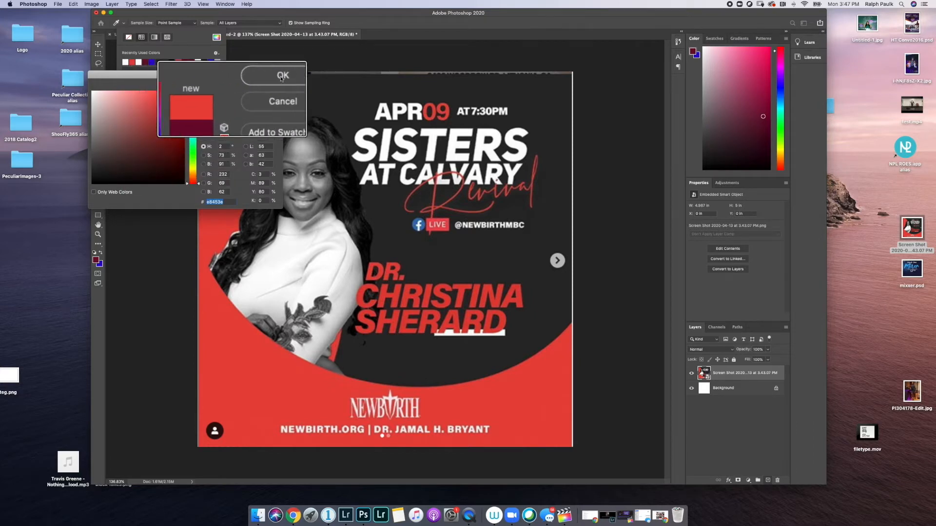
click(282, 78)
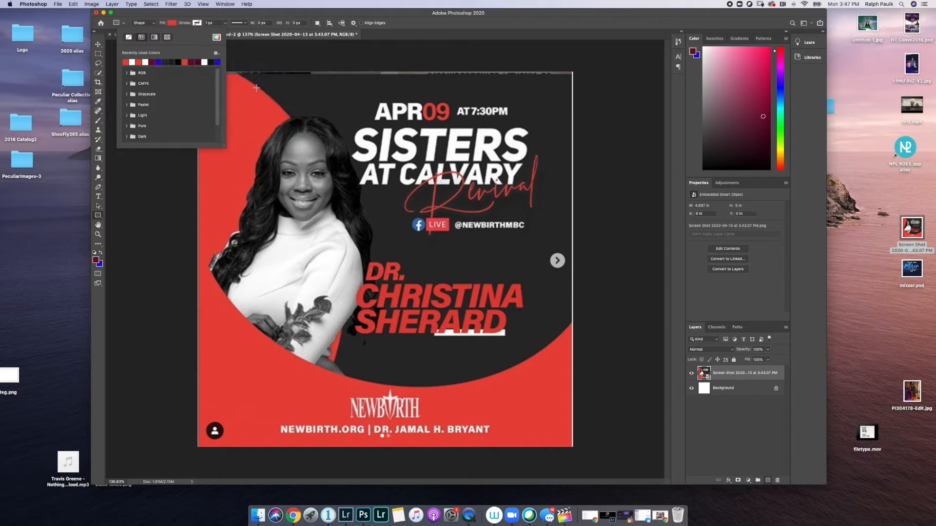
click(200, 12)
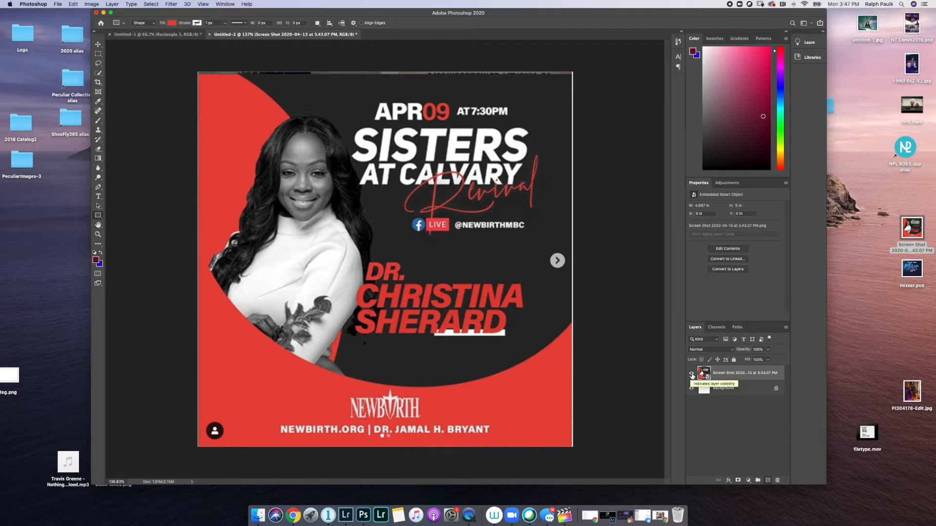
- Hide the screenshot and draw a red rectangle covering the whole canvas
click(691, 375)
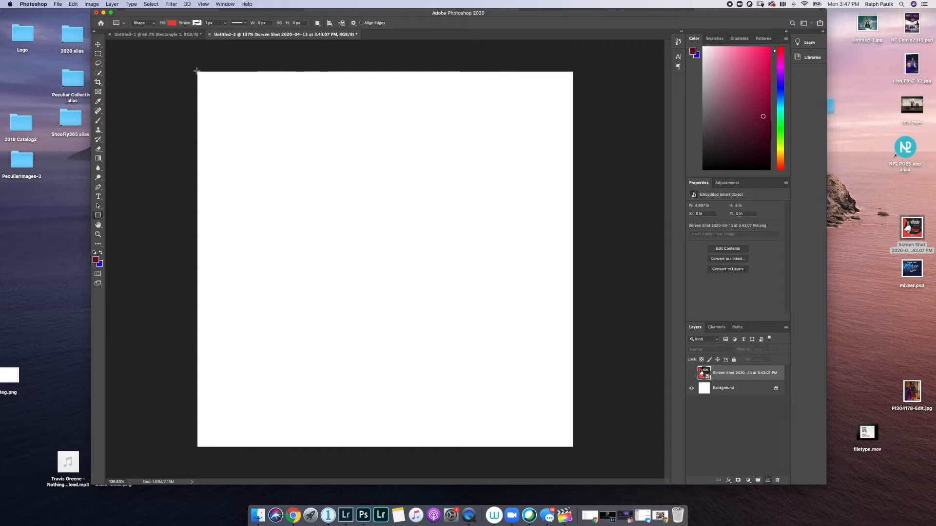
drag(196, 71, 622, 449)
drag(581, 445, 574, 448)
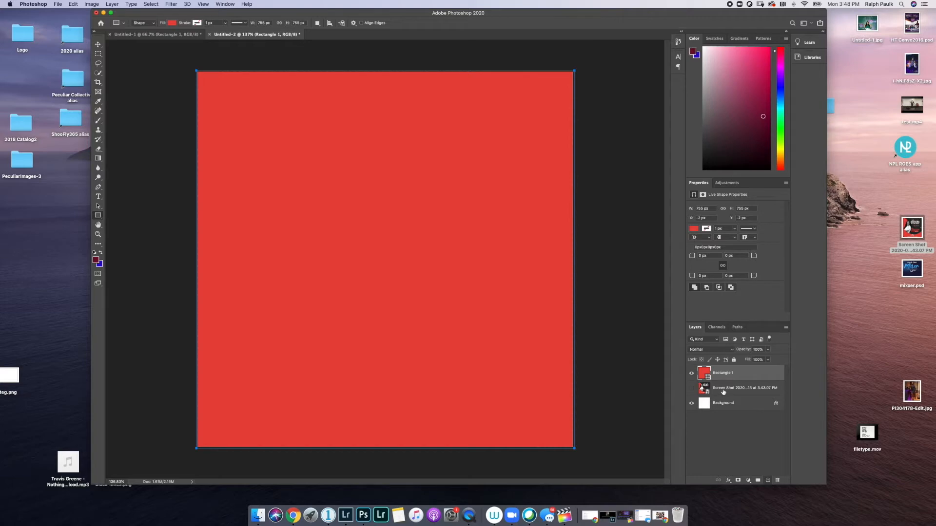
- Move the Screen Shot layer above Rectangle 1, then hide it again
drag(724, 390, 714, 370)
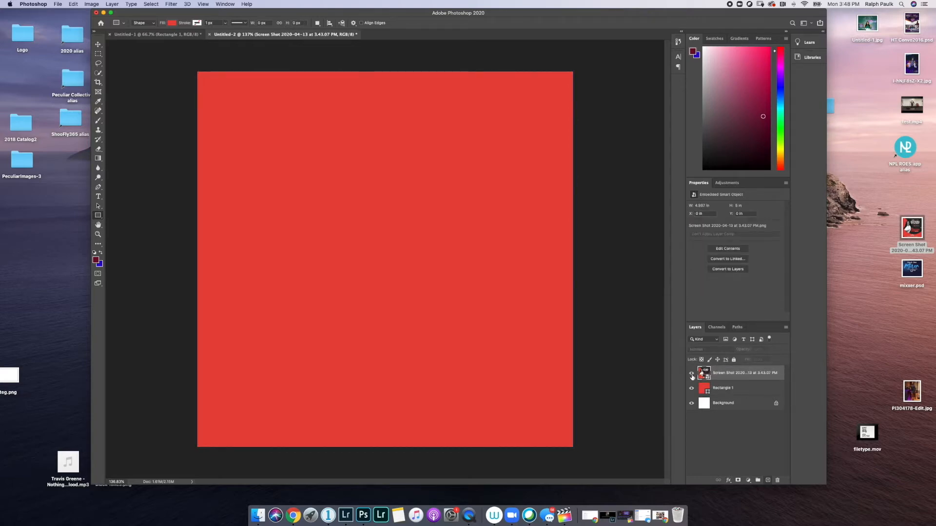
click(692, 374)
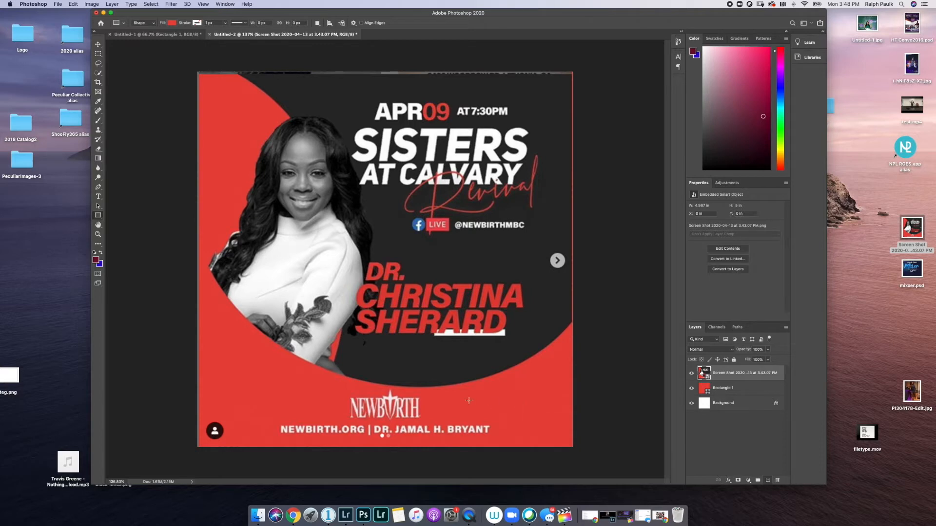
click(144, 35)
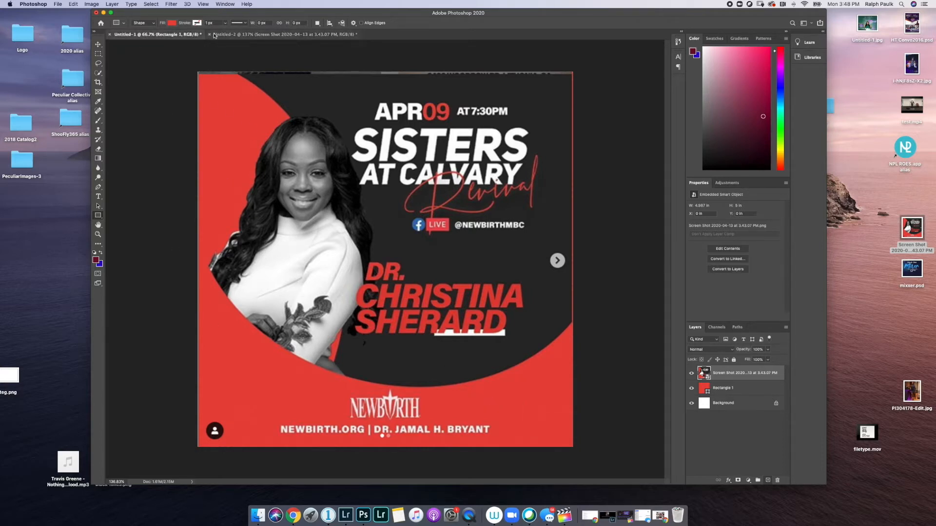
click(308, 35)
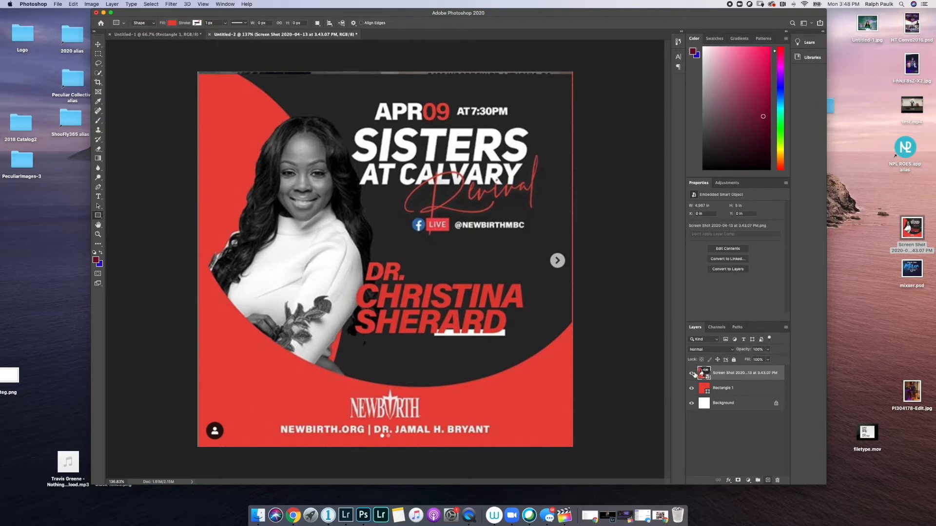
click(692, 373)
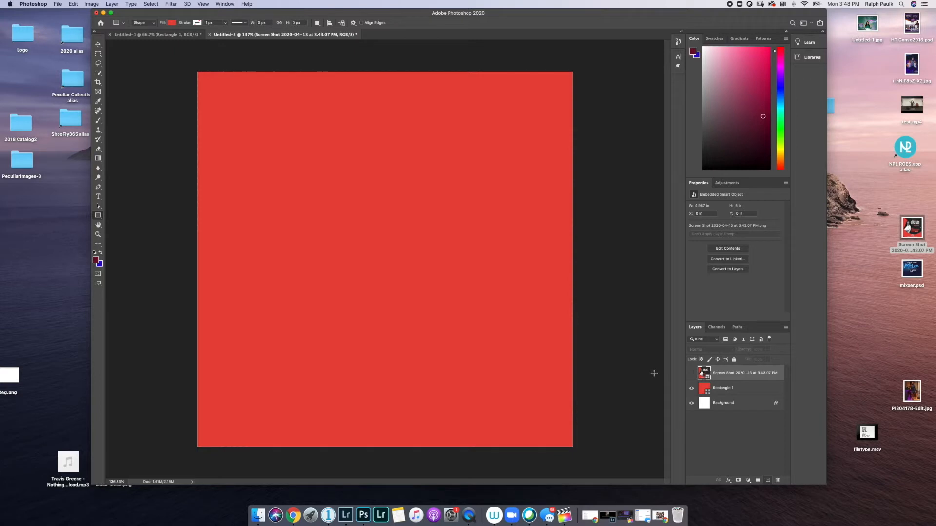
- Draw an 810 px red circle with the Ellipse Tool, shift it up-left to match the flyer
click(95, 216)
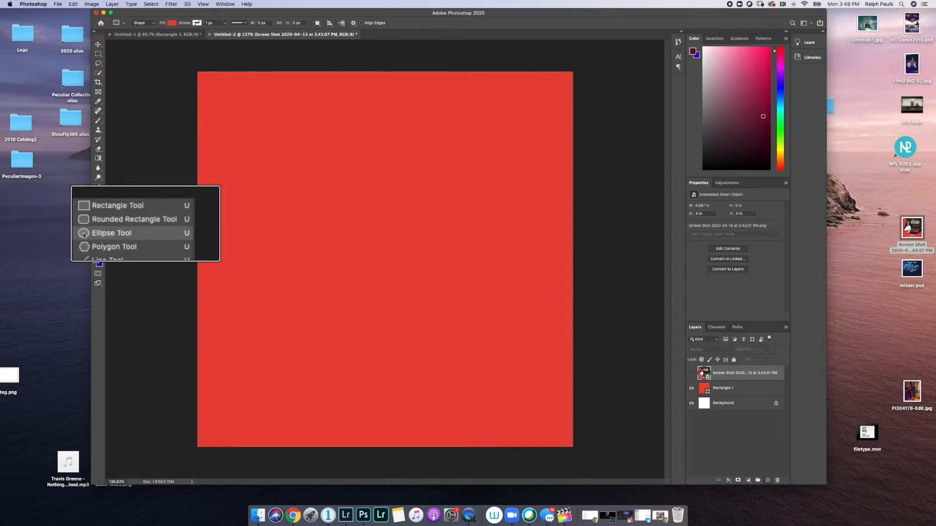
click(84, 235)
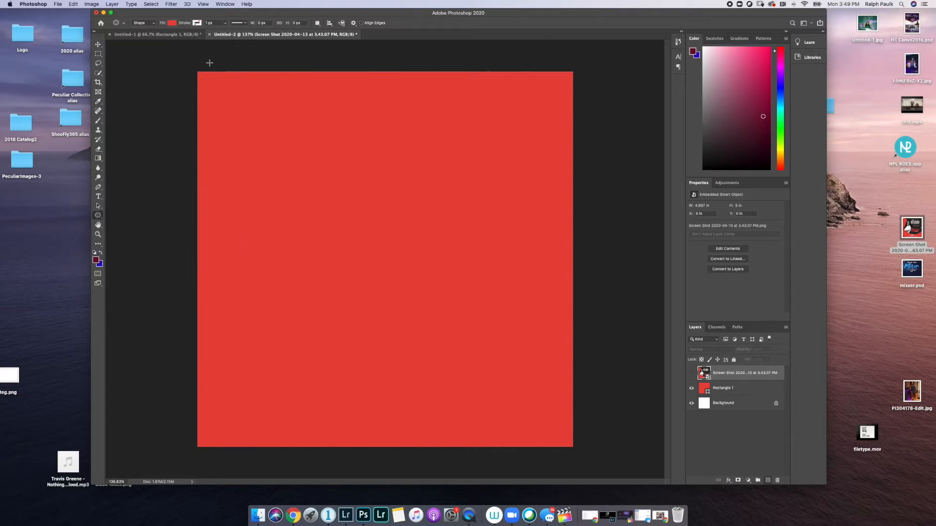
drag(211, 73, 686, 478)
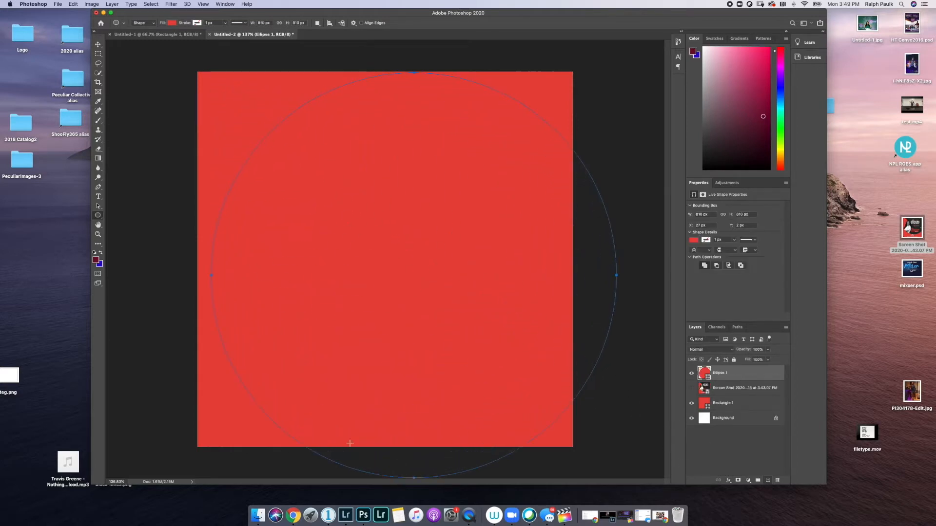
click(98, 45)
drag(343, 261, 317, 199)
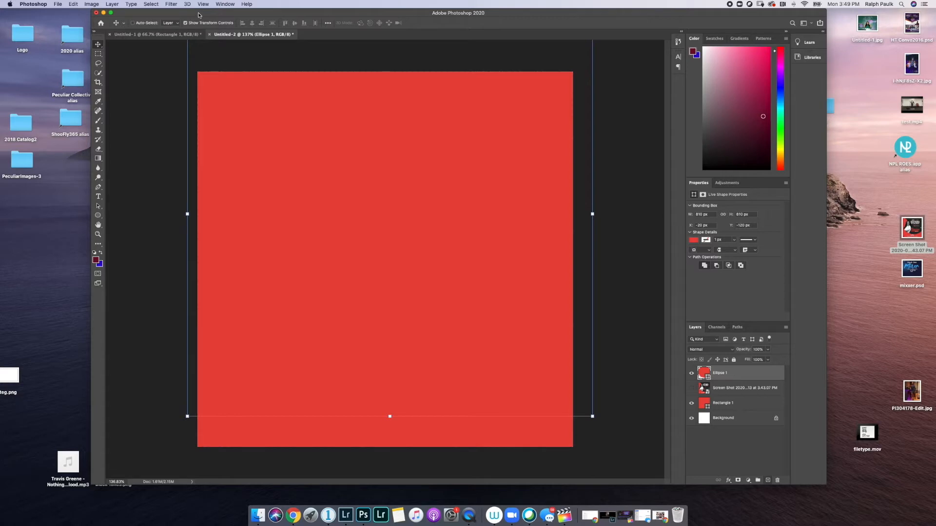
click(98, 216)
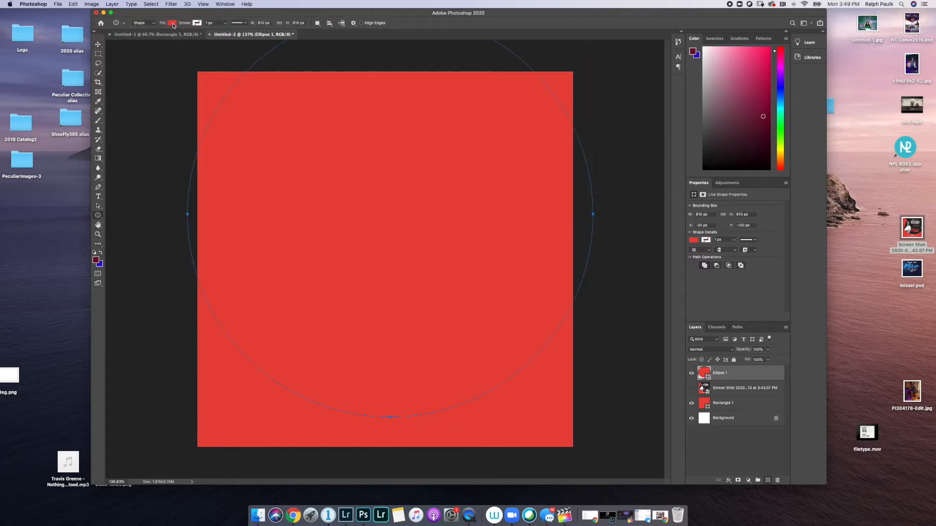
click(692, 389)
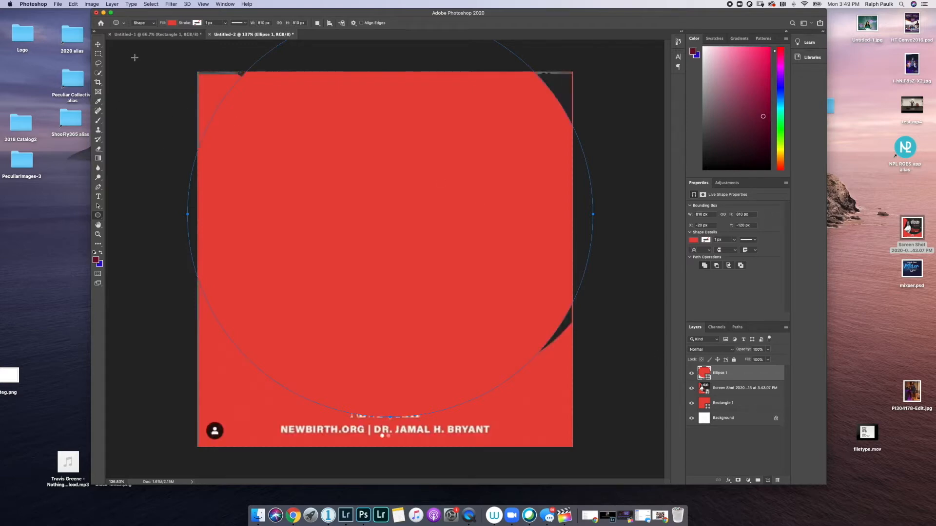
- Fill Ellipse 1 with dark grey #282728 sampled from the flyer, then hide the Screen Shot layer
click(172, 23)
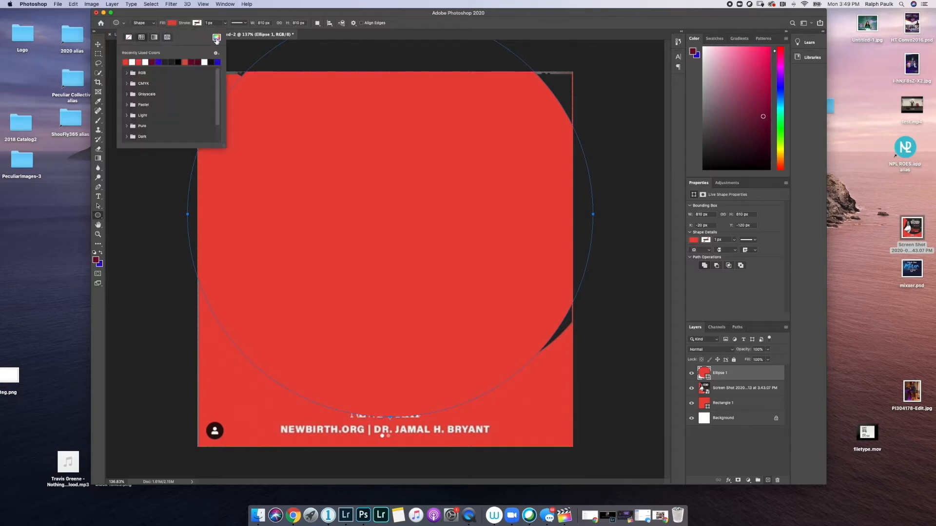
click(216, 39)
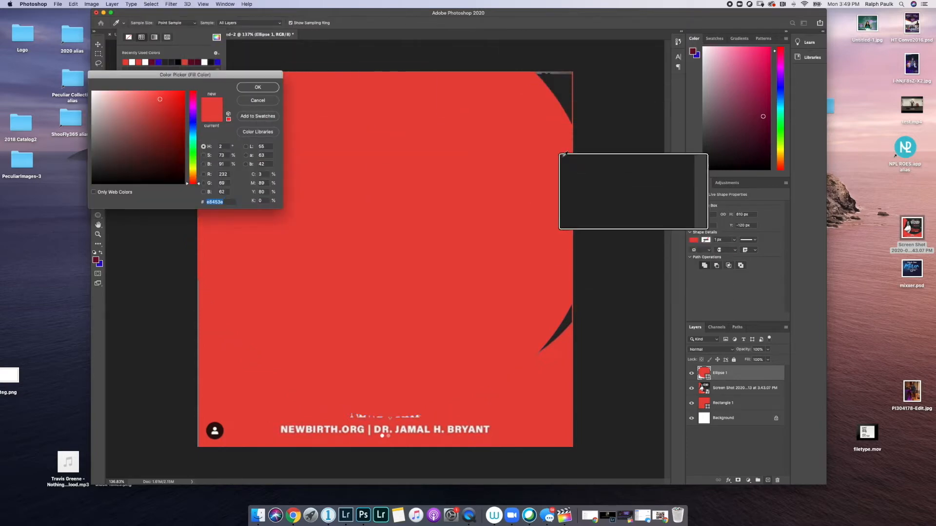
click(567, 83)
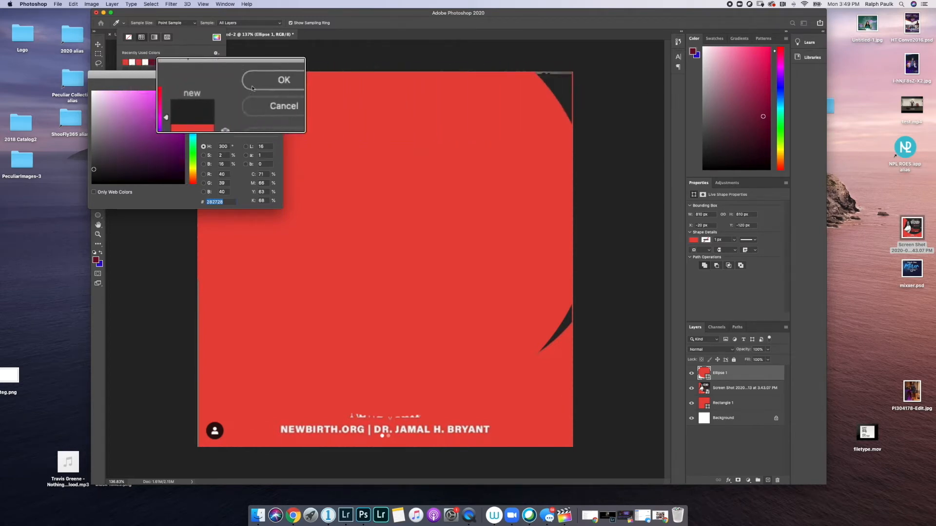
click(261, 82)
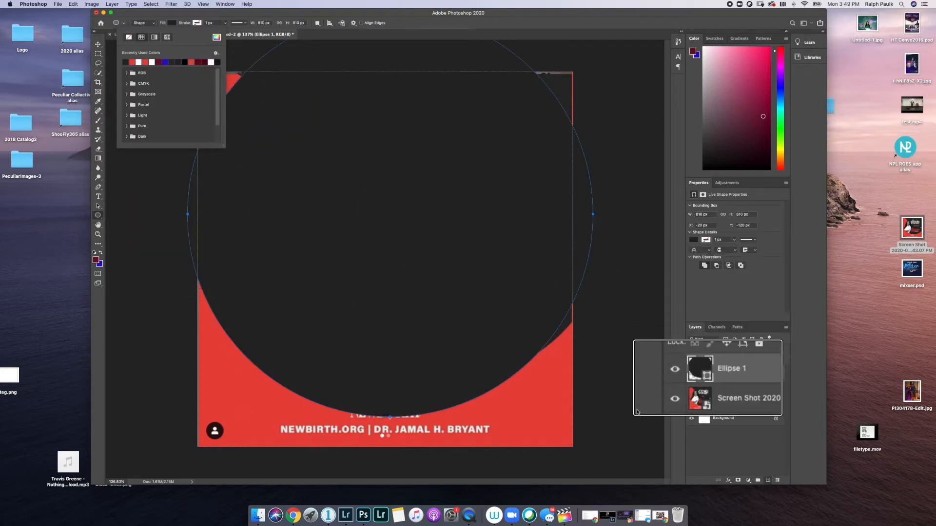
click(691, 389)
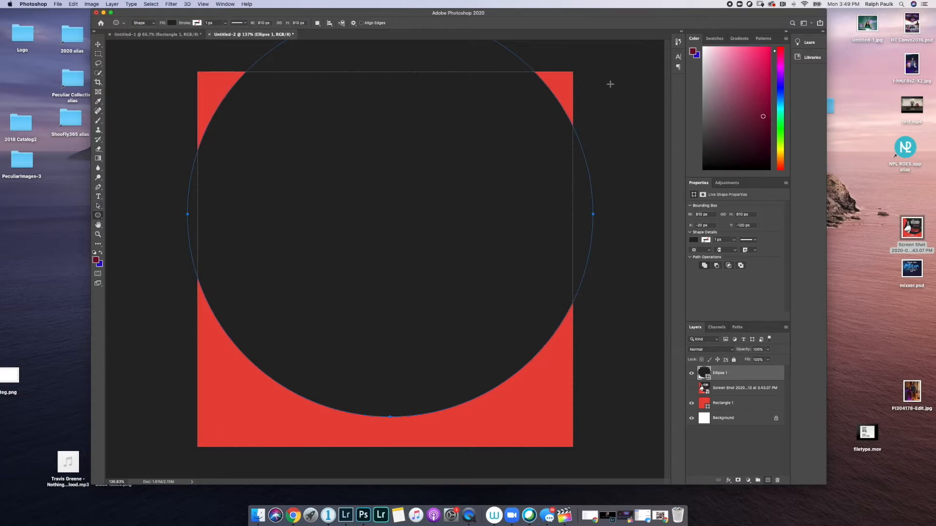
click(912, 234)
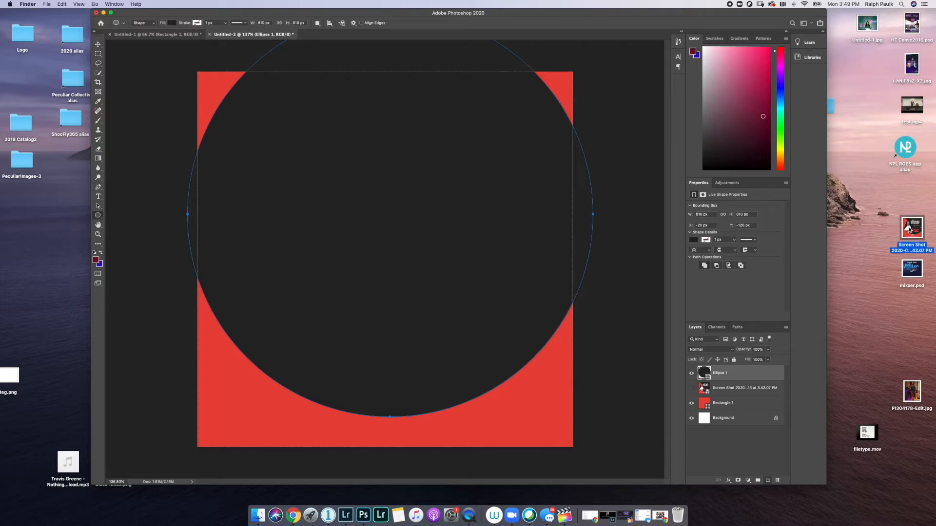
- Open the reference flyer screenshot in Quick Look and place it to the right
key(space)
drag(358, 117, 767, 185)
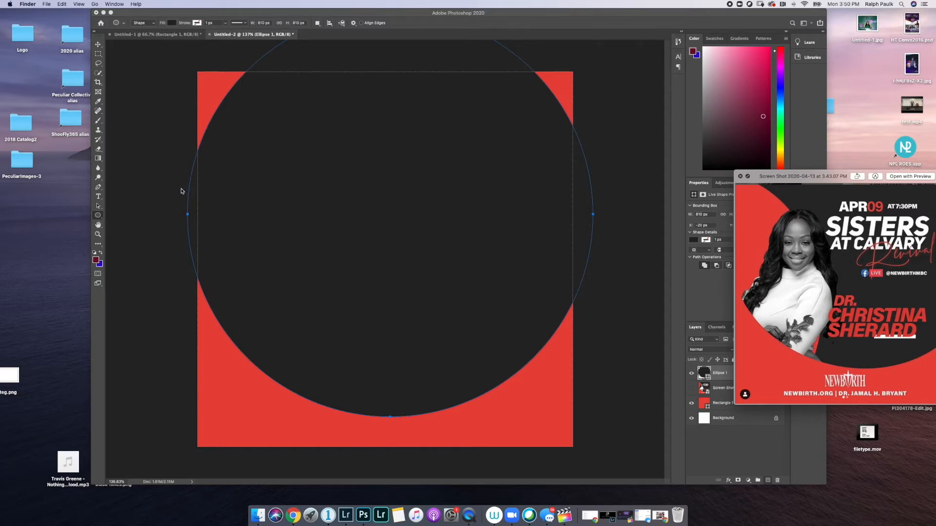
click(98, 45)
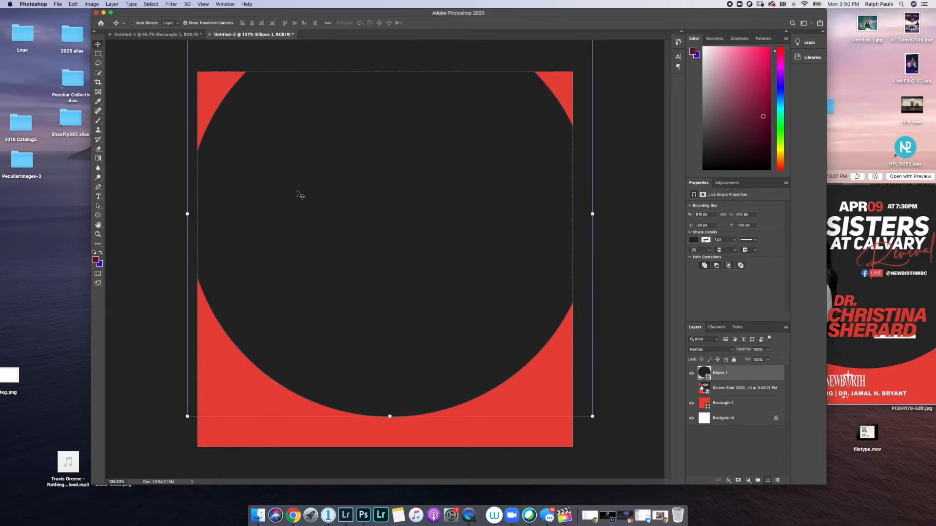
- Move the dark circle up to about X −14, Y −174 px
drag(319, 230, 318, 201)
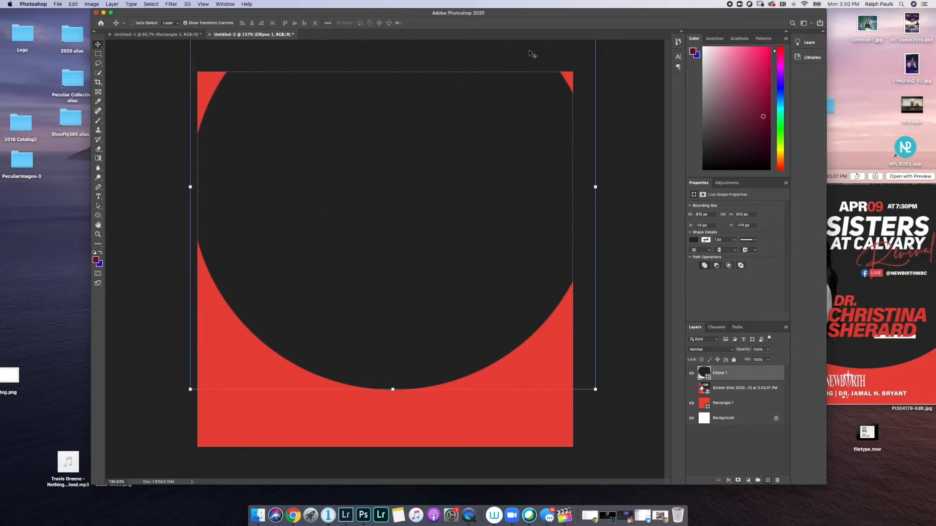
drag(523, 14, 446, 21)
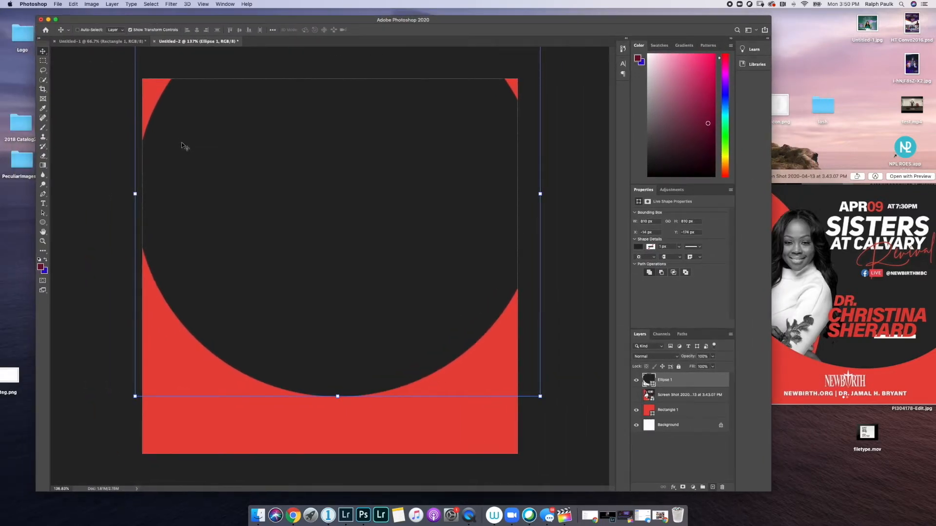
scroll(208, 176, down, 3)
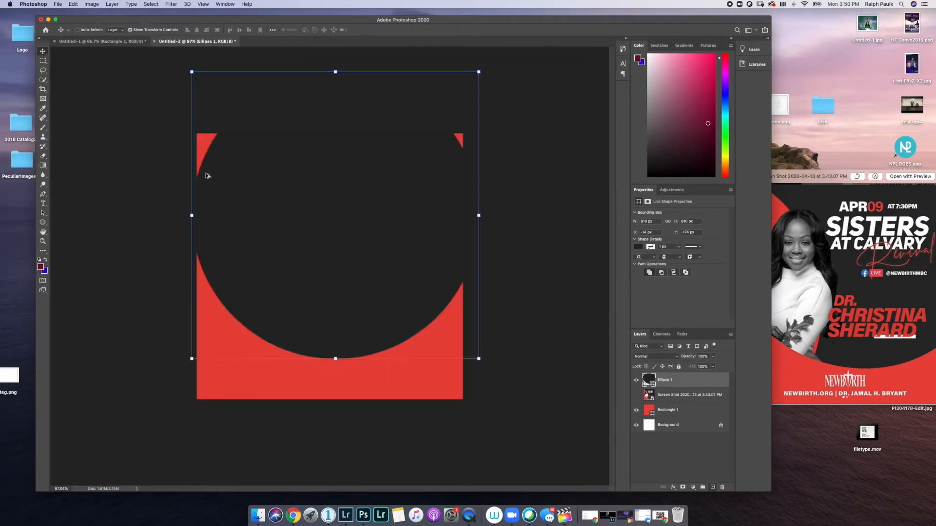
- Scale the dark circle up to about 936 px, positioned at X −53.76, Y −276.6
click(193, 72)
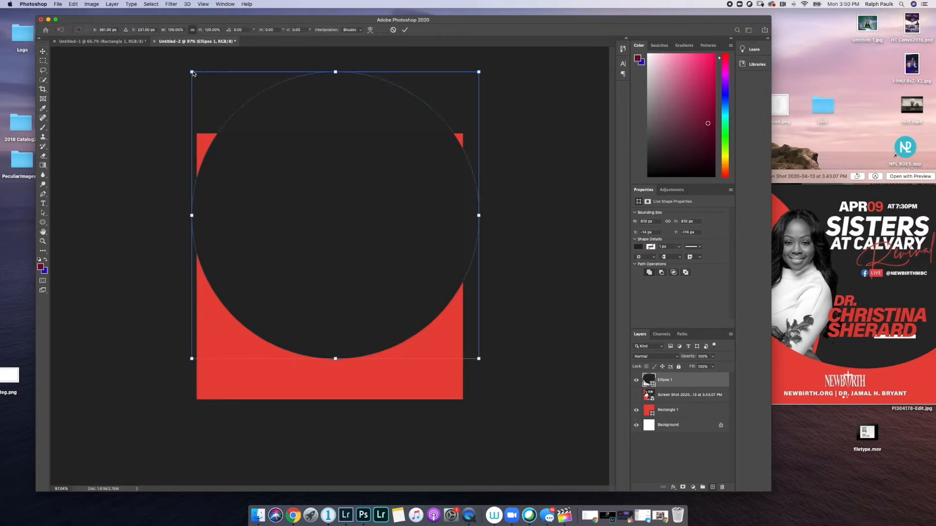
drag(192, 72, 171, 50)
drag(295, 143, 329, 159)
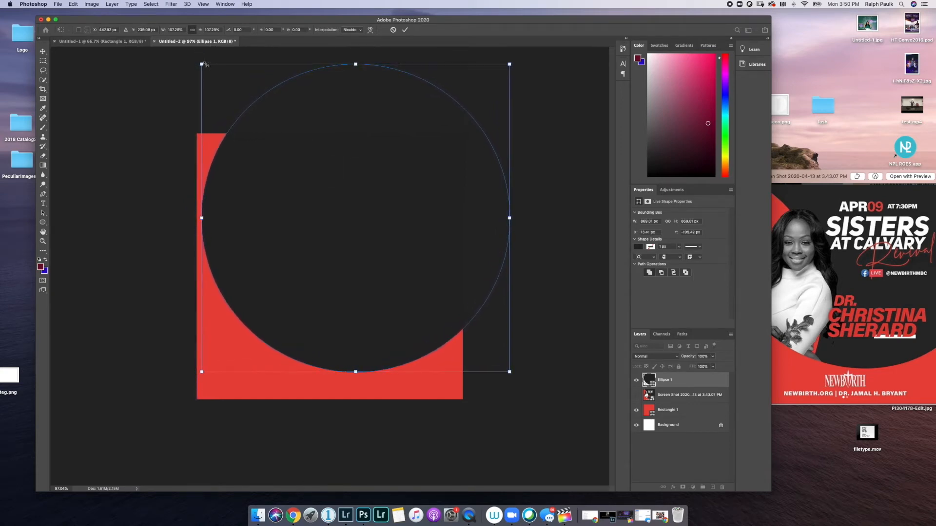
drag(202, 64, 179, 41)
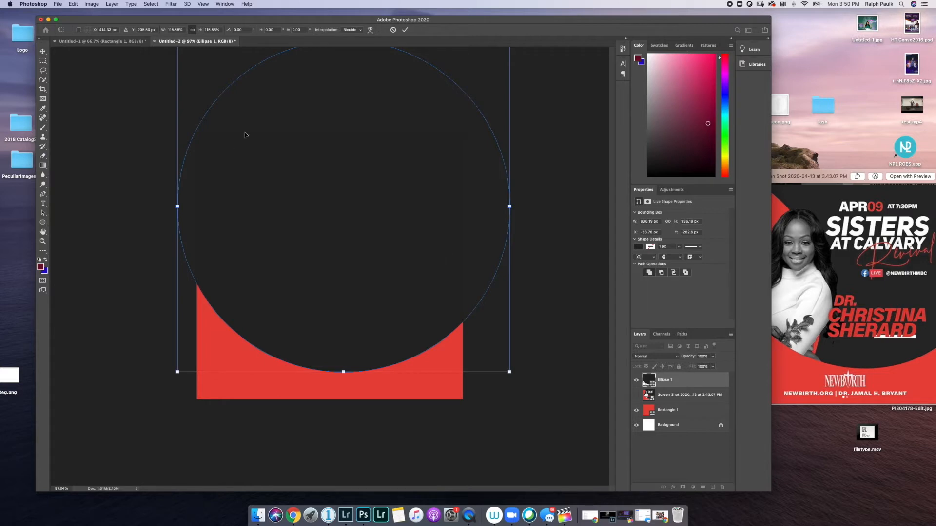
click(405, 29)
mouse_move(360, 154)
mouse_down()
mouse_move(390, 145)
mouse_move(362, 151)
mouse_move(368, 156)
mouse_up()
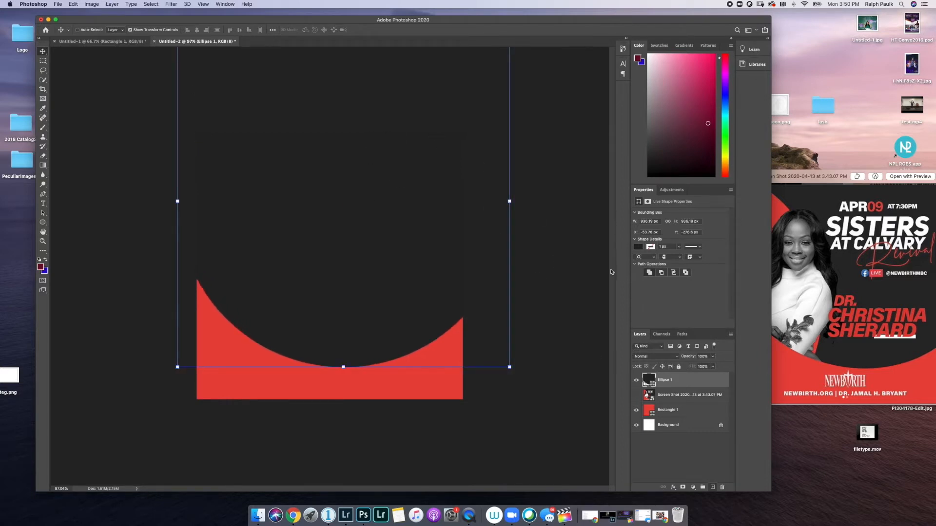
drag(640, 24, 558, 20)
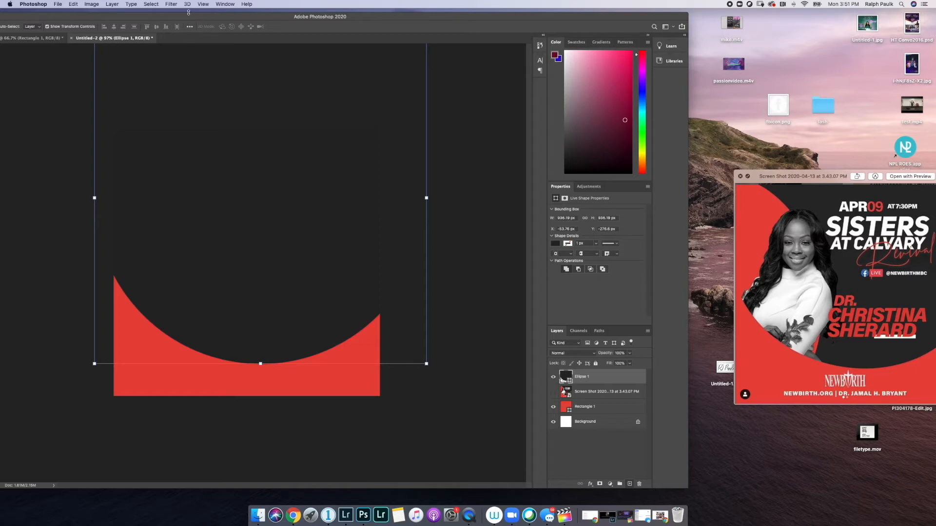
- Fill the Ellipse 1 circle with the recently used red swatch
drag(194, 15, 320, 12)
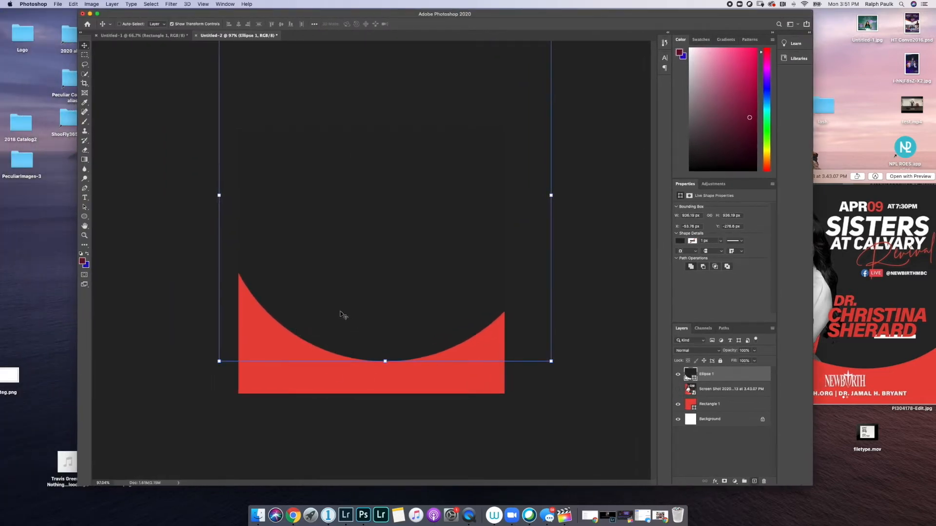
click(84, 217)
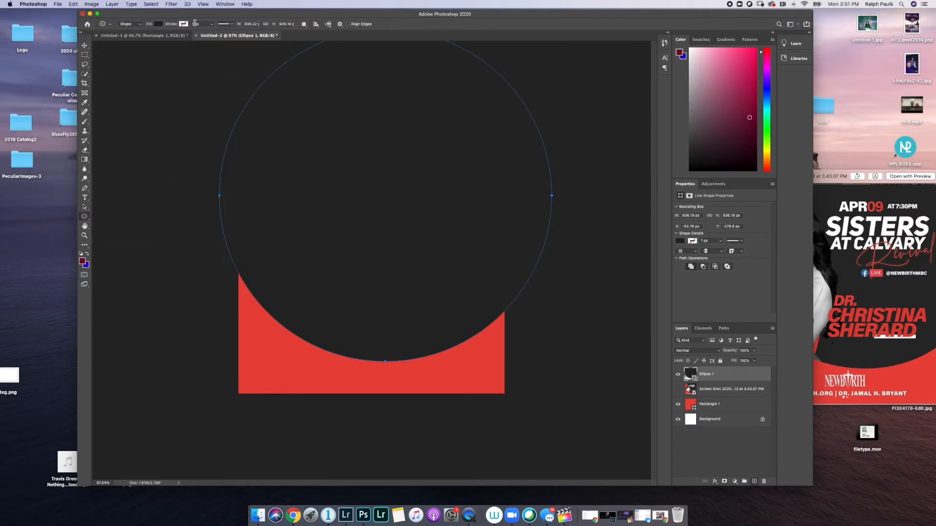
click(158, 24)
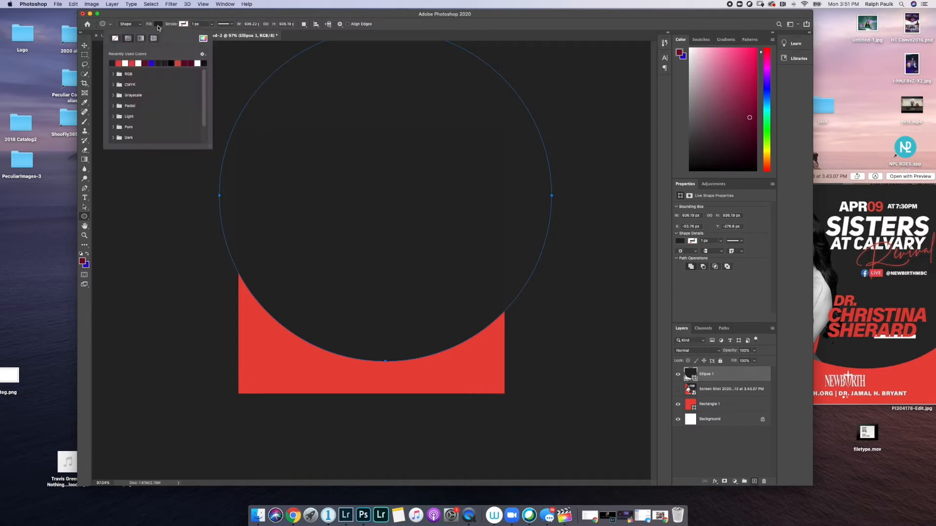
click(120, 63)
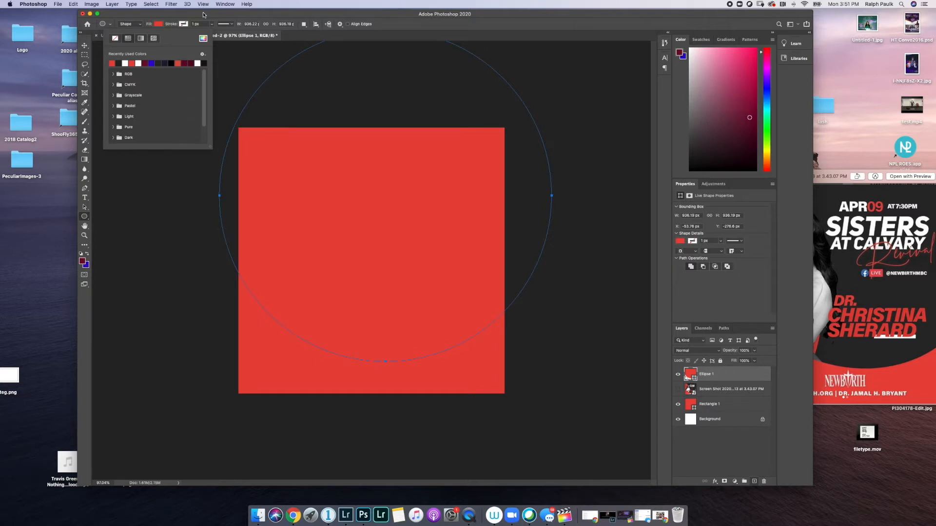
click(175, 15)
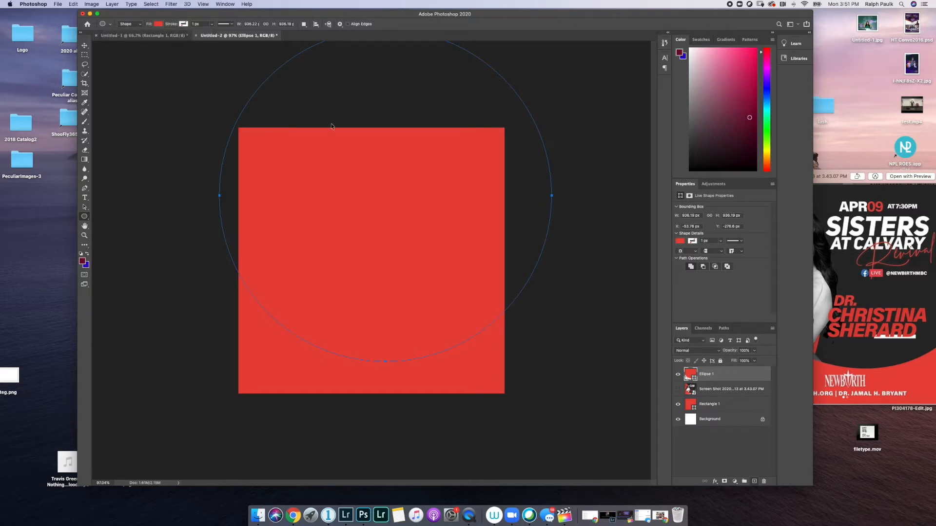
- Undo the red fill and a trial smaller circle, restoring Ellipse 1's dark grey fill
key(super+z)
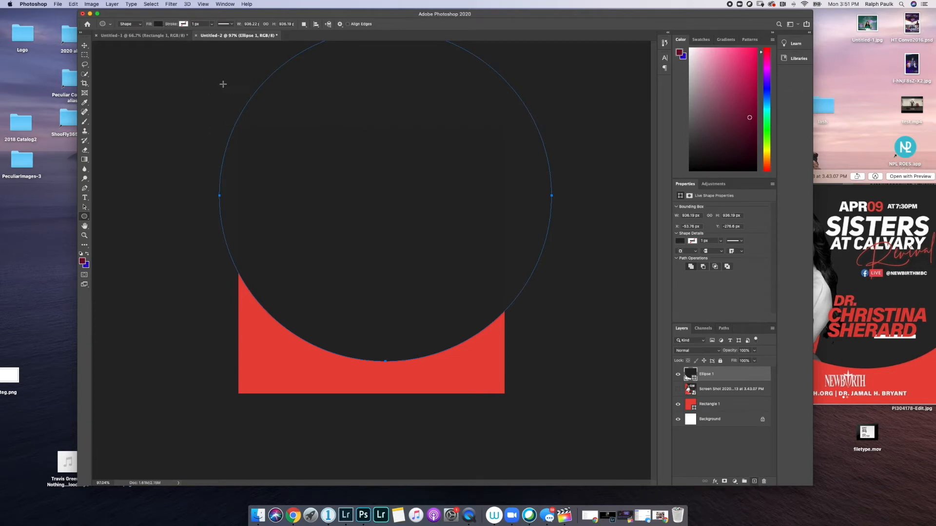
drag(178, 98, 421, 514)
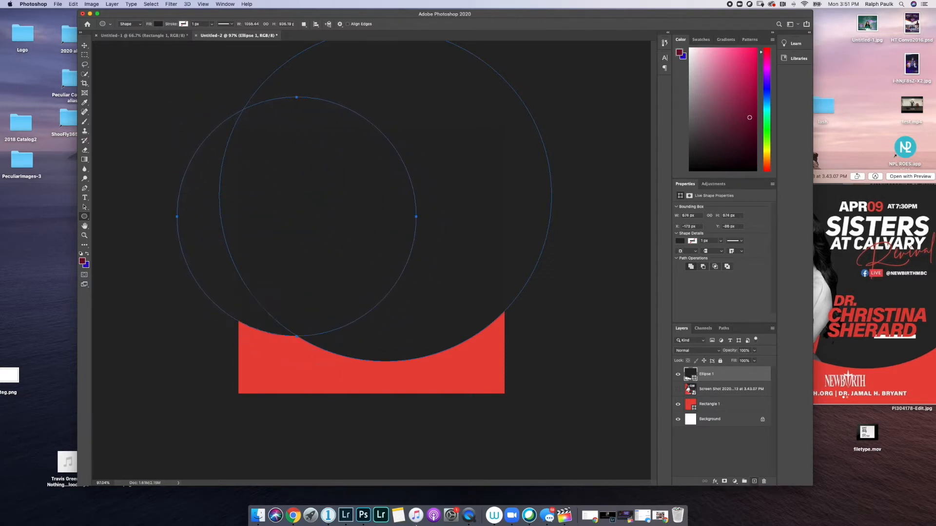
click(159, 24)
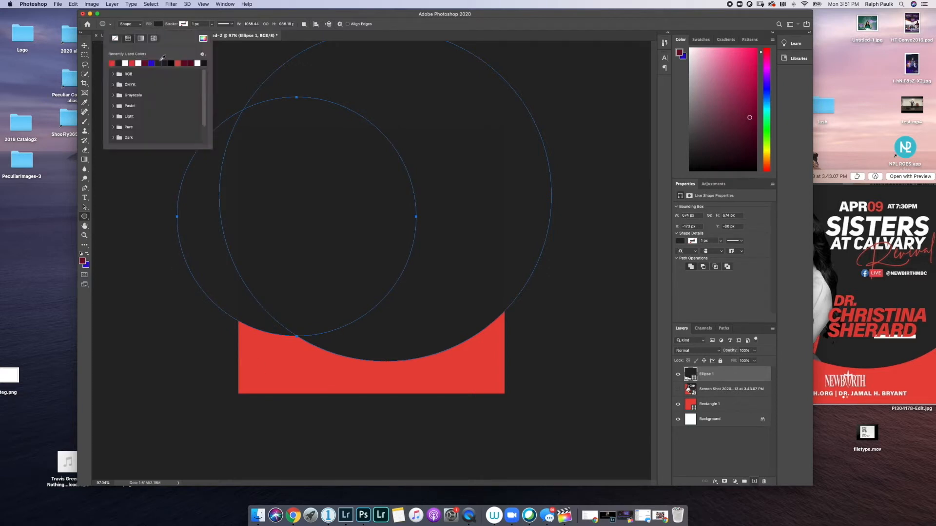
click(112, 63)
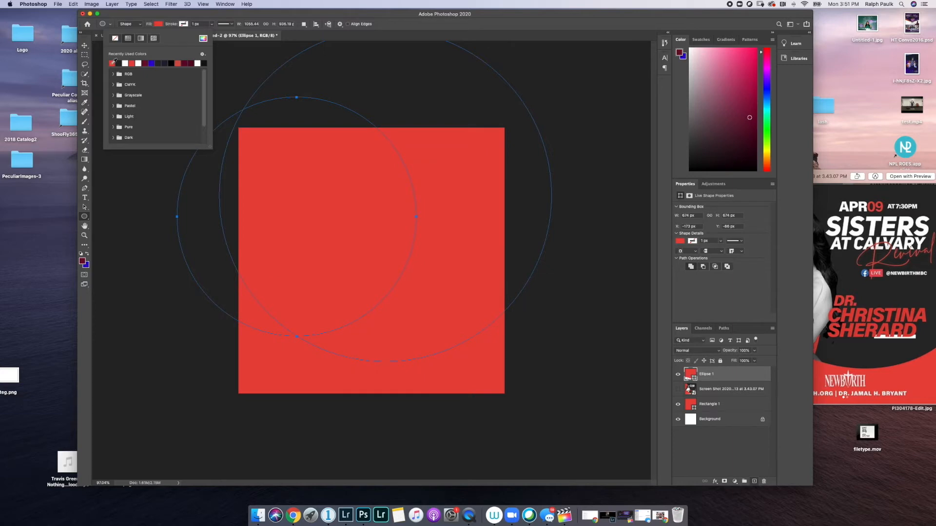
click(239, 13)
key(super+z)
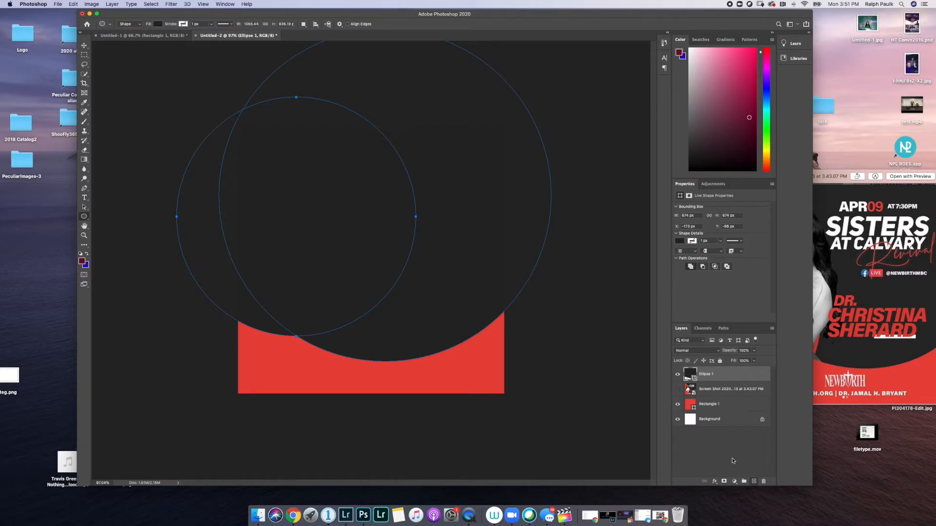
click(702, 390)
click(702, 375)
key(ctrl+z)
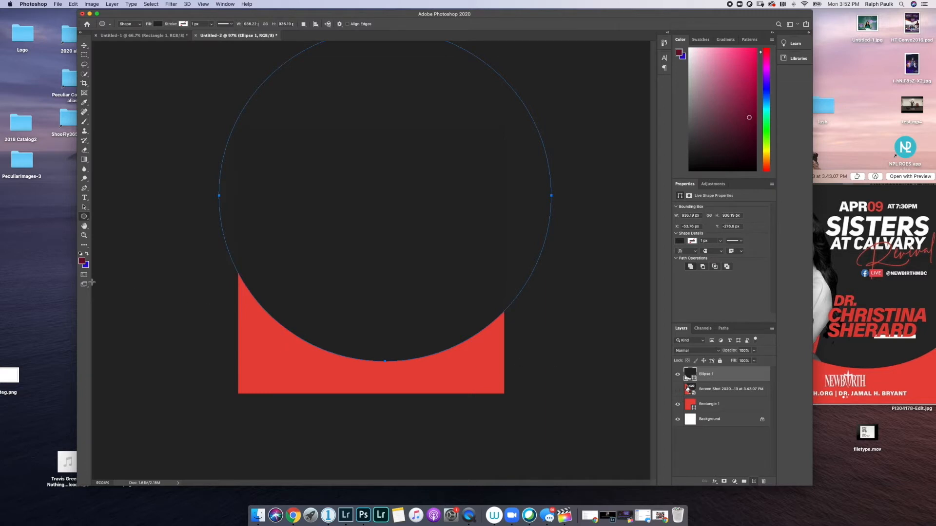
- Draw a new Ellipse 2 circle over the red band's left, discarding trial circles
drag(170, 345, 310, 66)
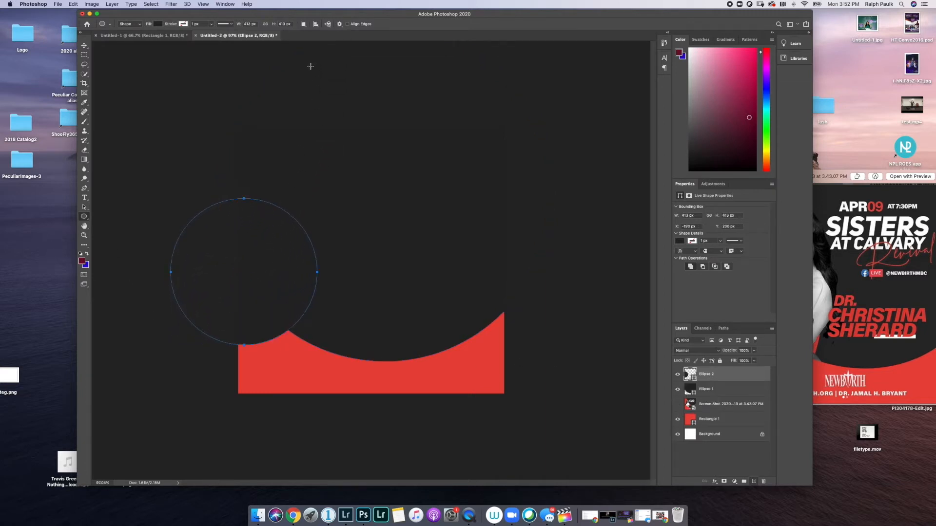
key(super+z)
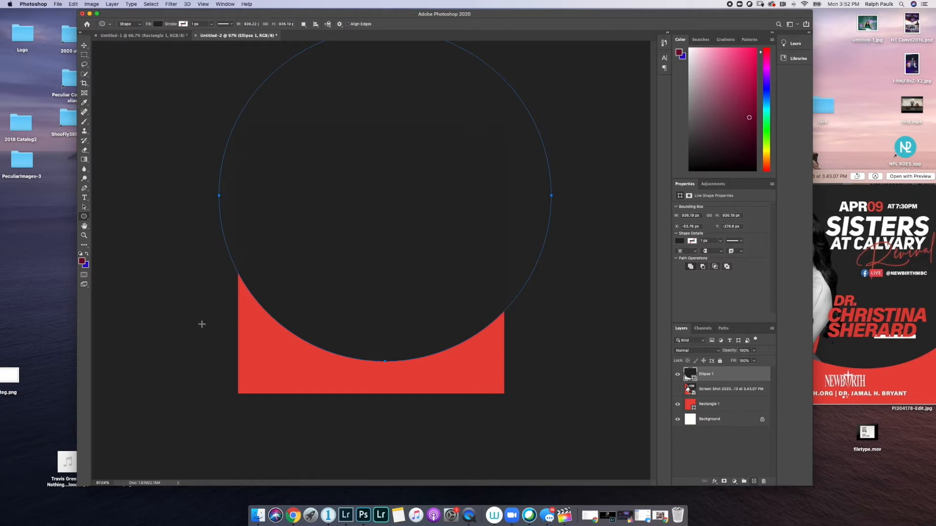
key(shift)
mouse_move(180, 322)
mouse_down()
mouse_move(236, 282)
mouse_move(338, 89)
mouse_move(419, 211)
mouse_move(422, 257)
mouse_move(495, 174)
mouse_move(601, 128)
mouse_up()
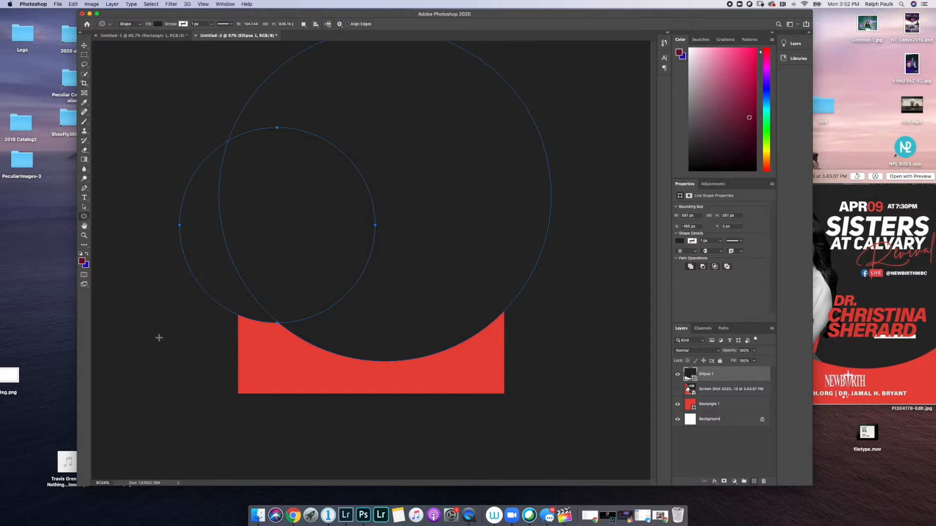
key(super+z)
drag(200, 379, 393, 135)
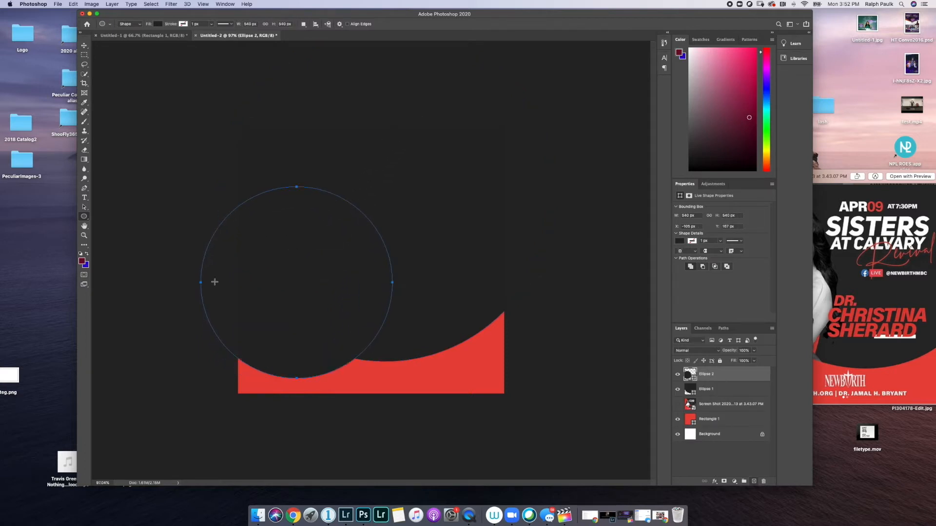
- Give the new circle a red fill and move it up and left
click(159, 24)
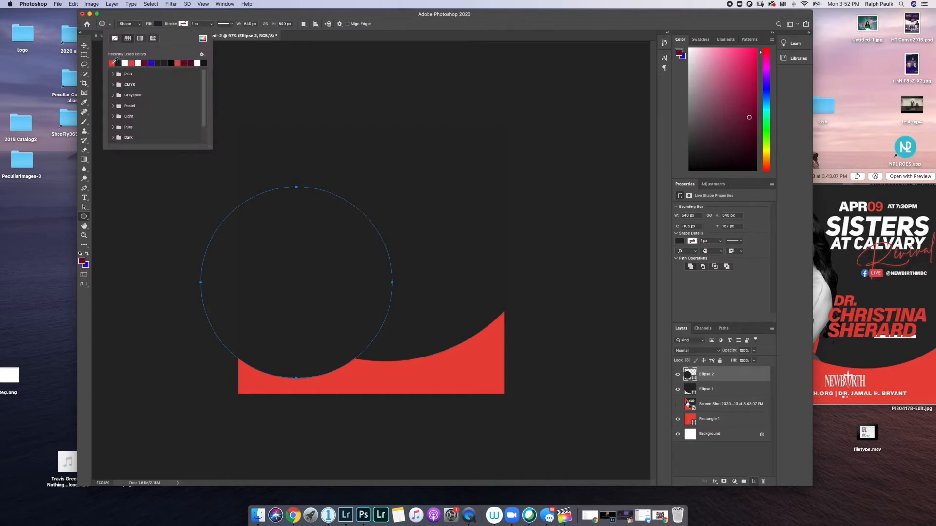
click(112, 62)
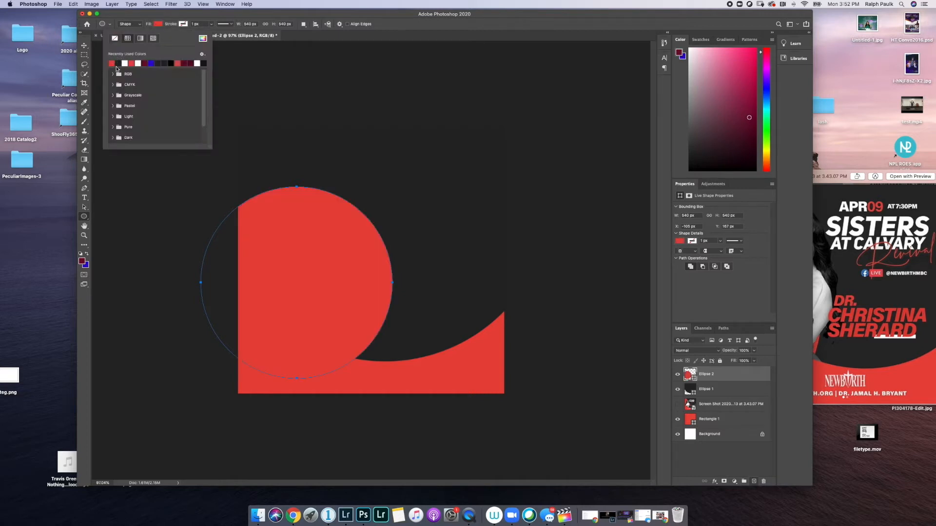
click(138, 14)
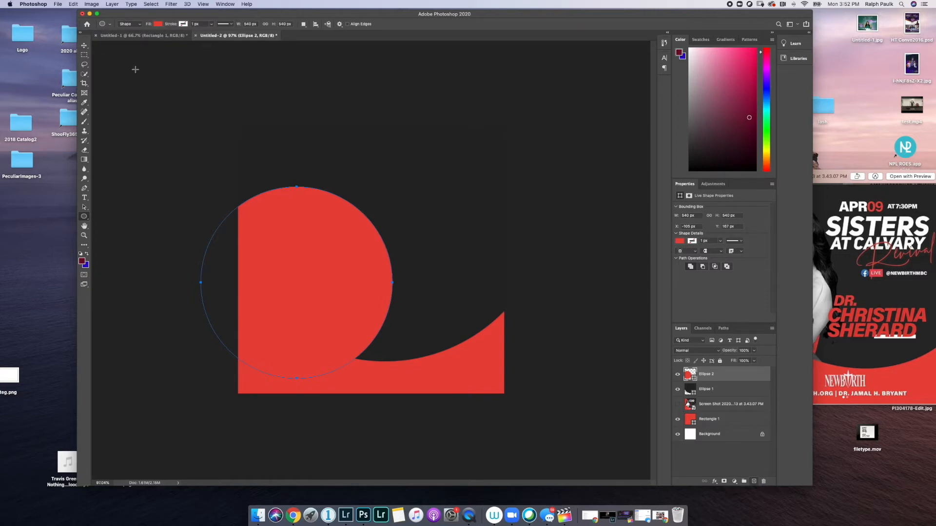
click(84, 45)
drag(320, 266, 274, 145)
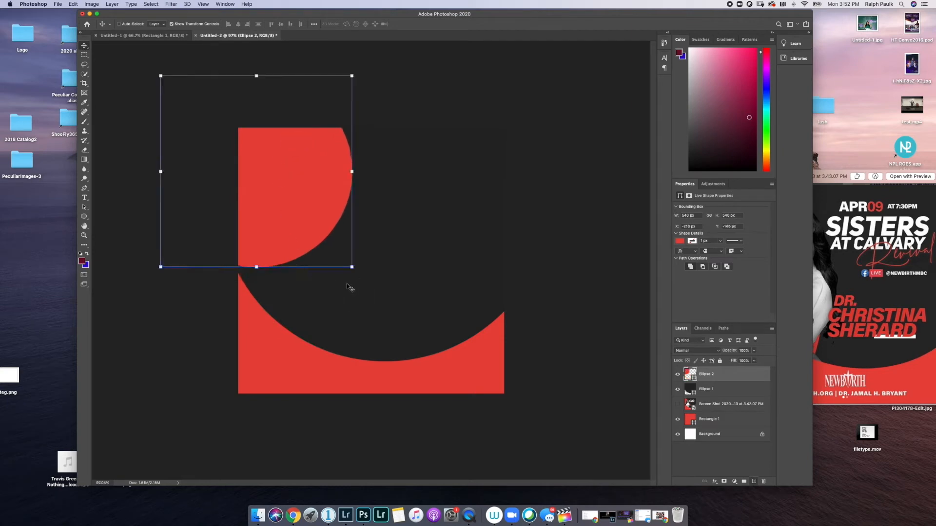
- Enlarge Ellipse 2 to about 126% (681.48 px) at X −218.67, Y −21.68
drag(351, 267, 352, 307)
drag(601, 14, 547, 13)
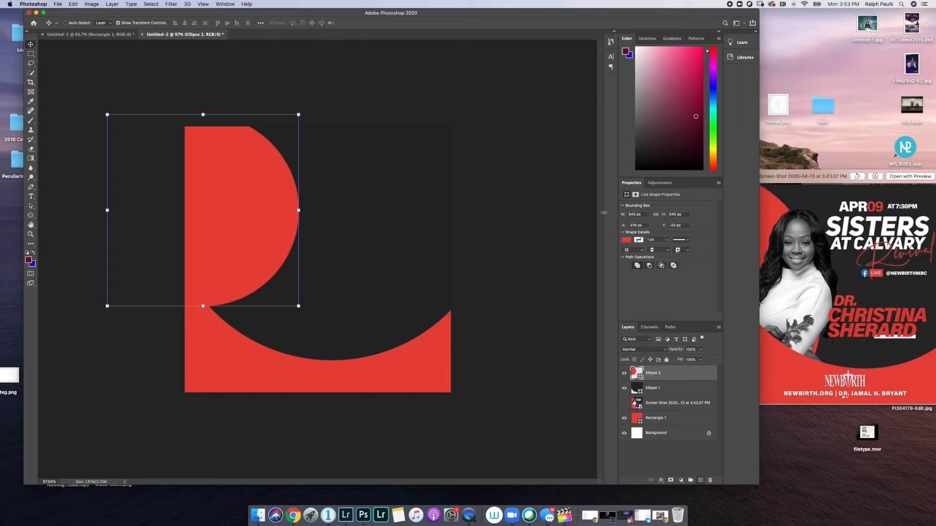
drag(431, 12, 469, 12)
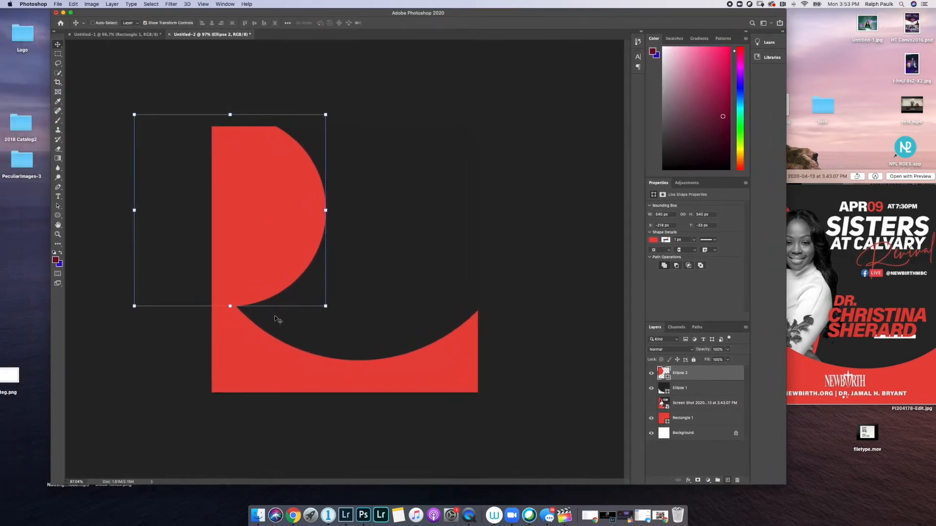
drag(326, 307, 379, 353)
drag(315, 324, 274, 327)
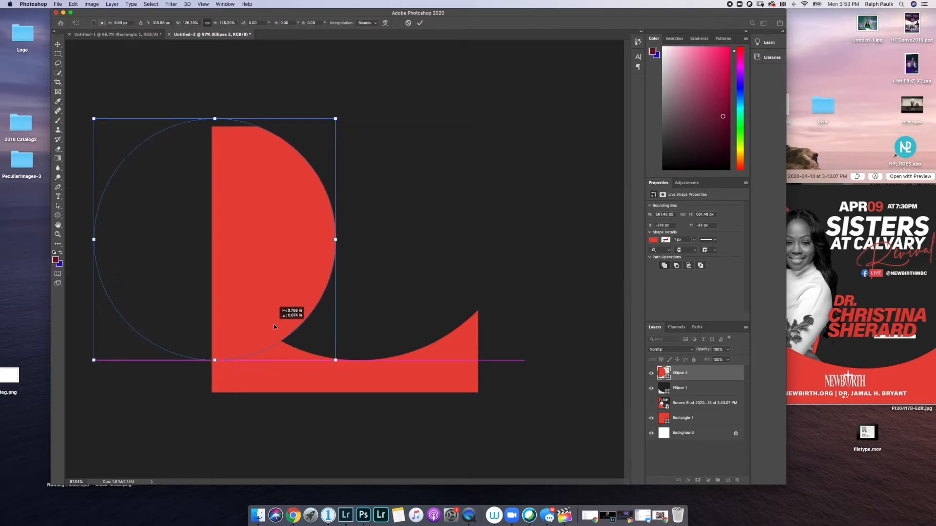
drag(274, 324, 280, 327)
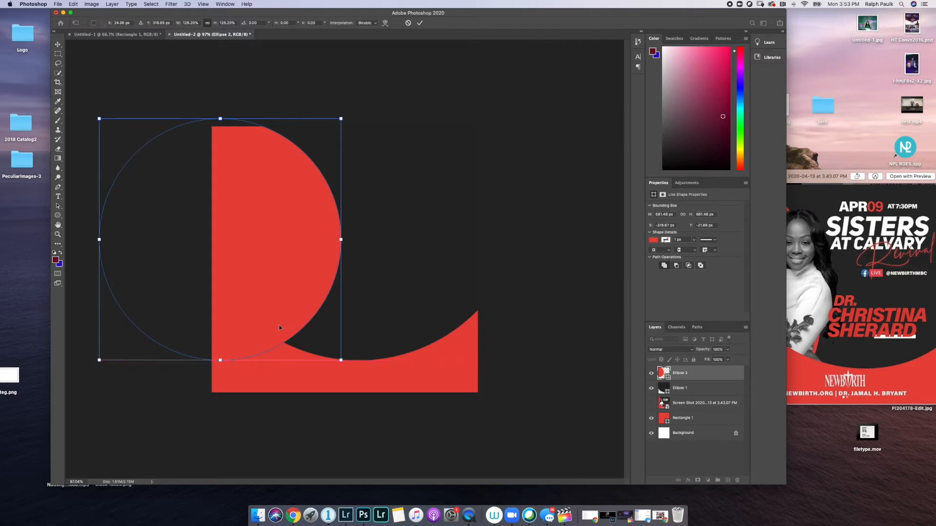
click(420, 23)
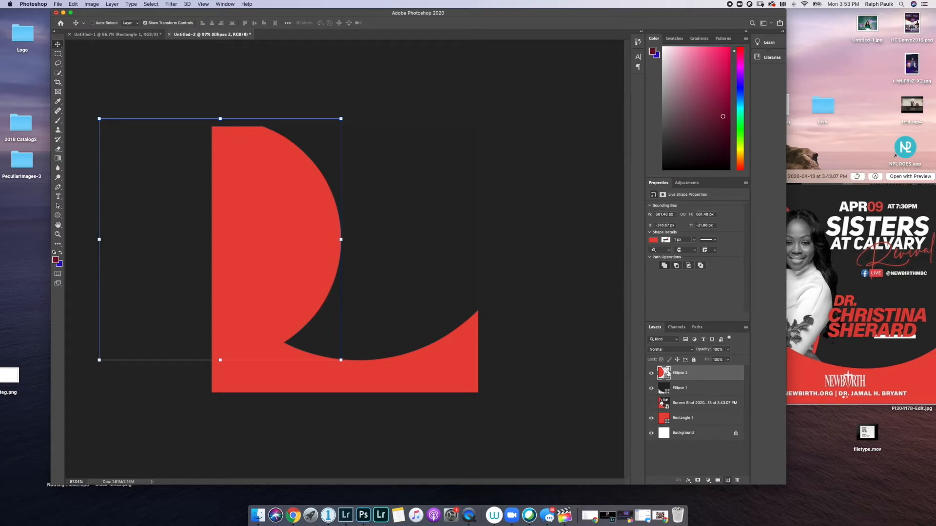
- Clip Ellipse 2 to Ellipse 1, trying a release, blue recolour and re-clip
right_click(689, 377)
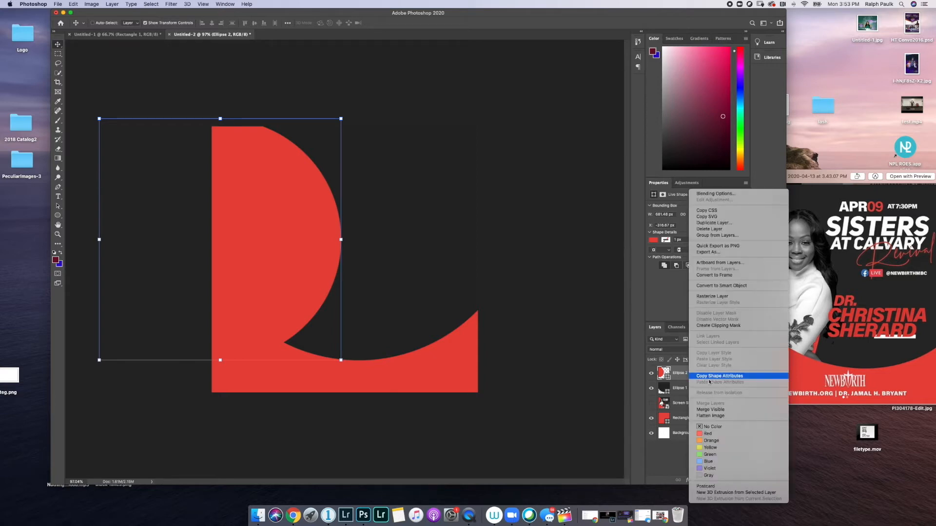
click(724, 326)
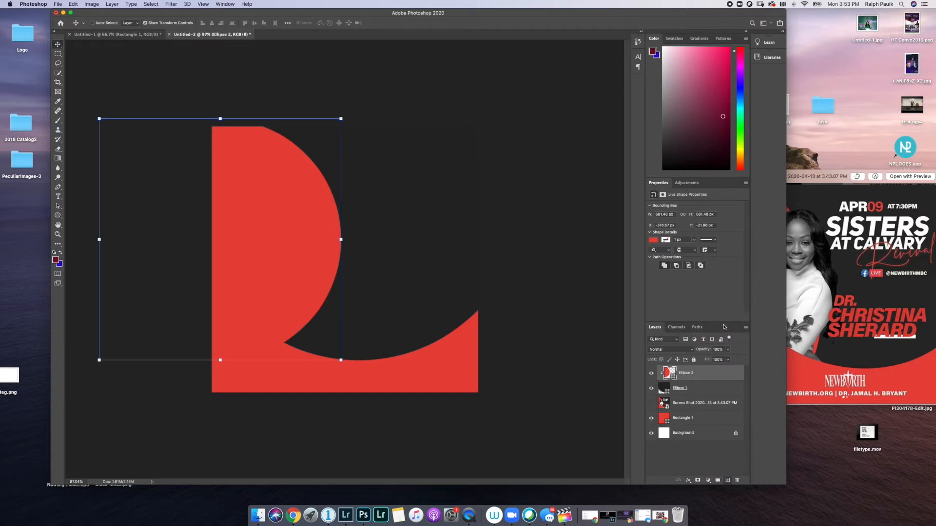
alt+click(704, 380)
click(58, 215)
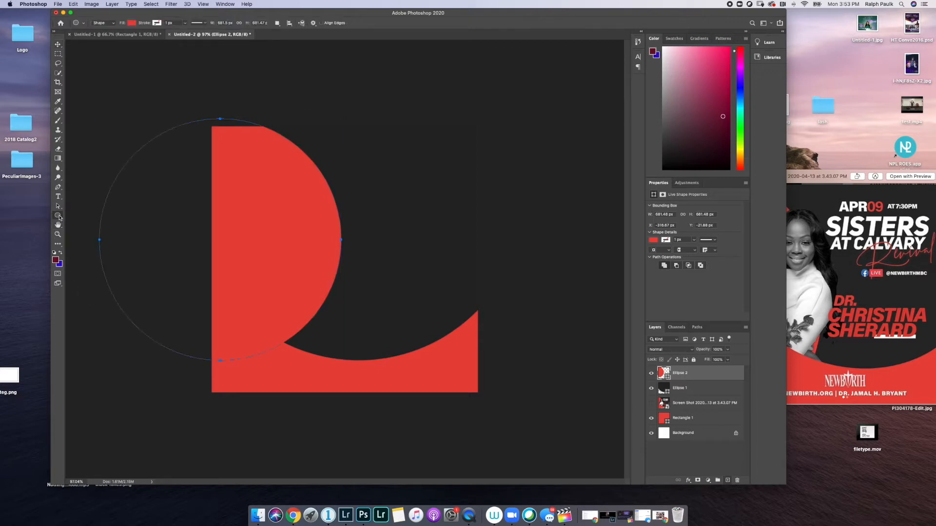
click(131, 23)
click(125, 62)
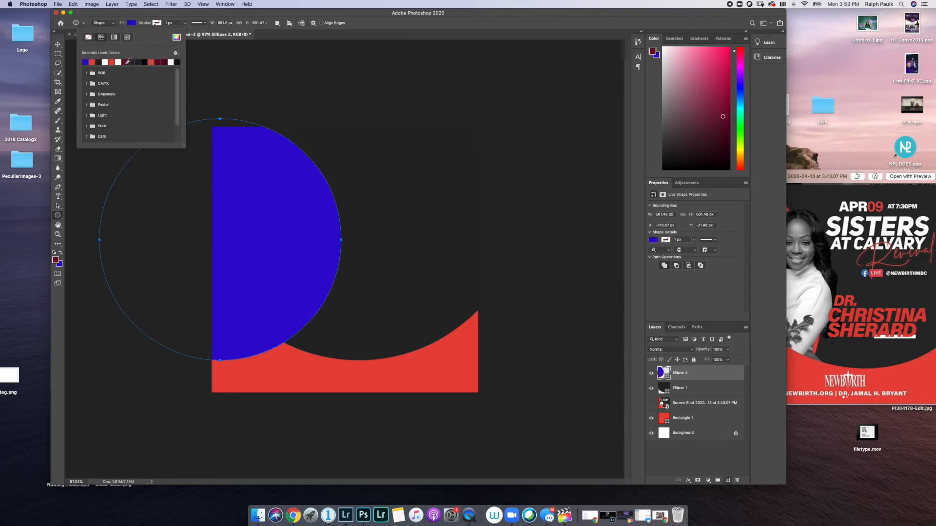
click(369, 18)
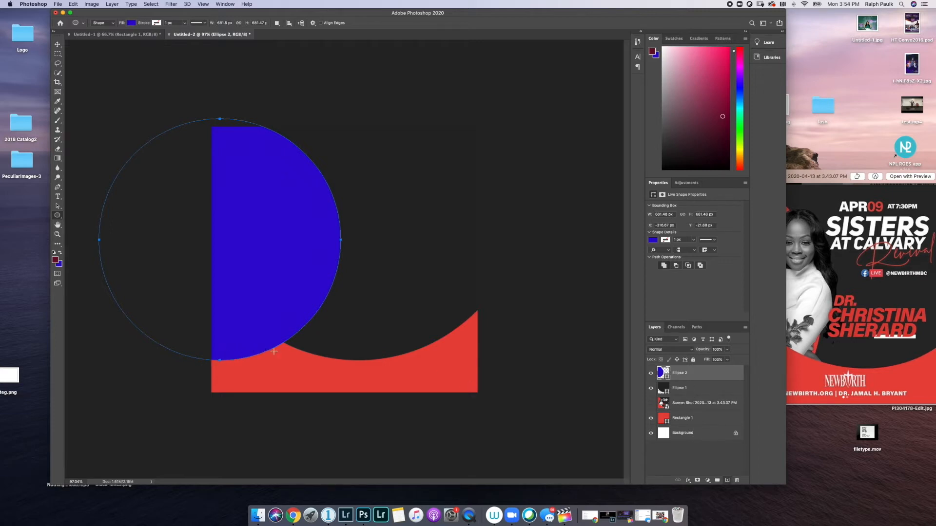
right_click(683, 376)
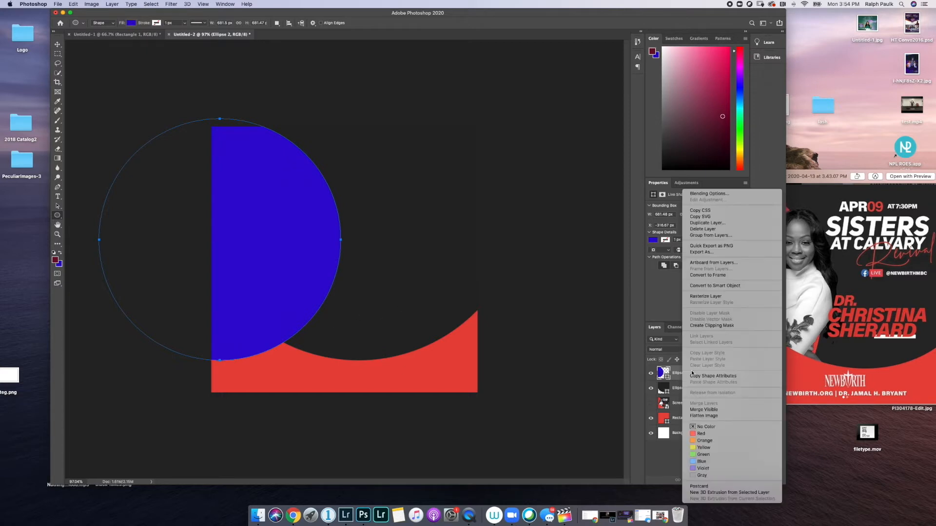
click(715, 326)
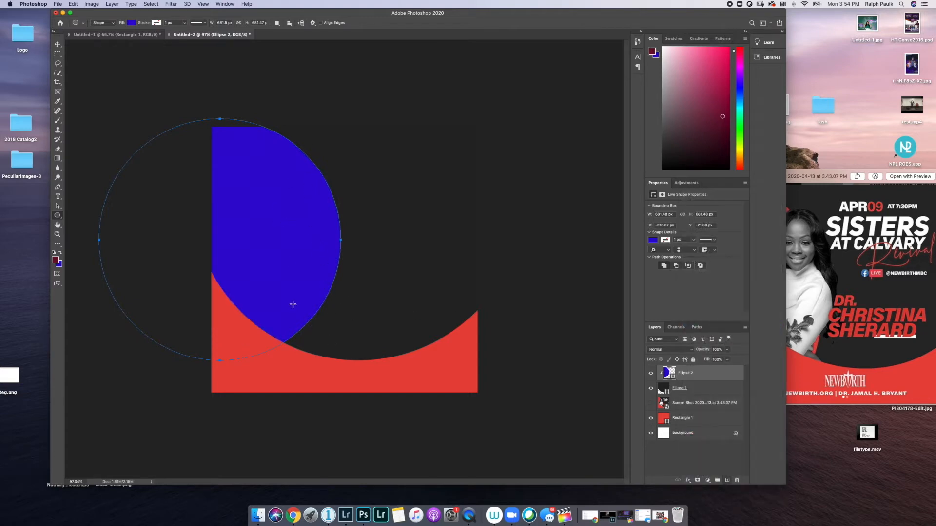
- Set Ellipse 2's fill back to red and bring the reference flyer preview forward
click(682, 389)
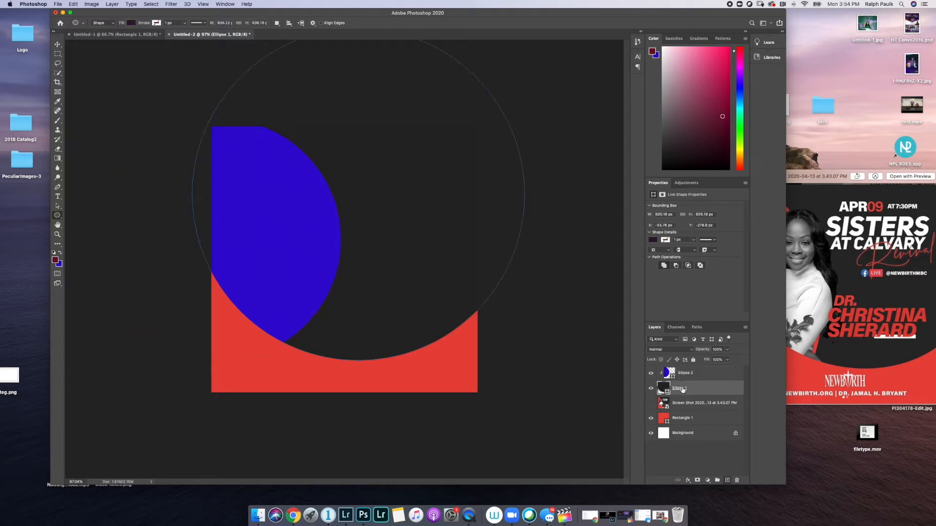
click(699, 419)
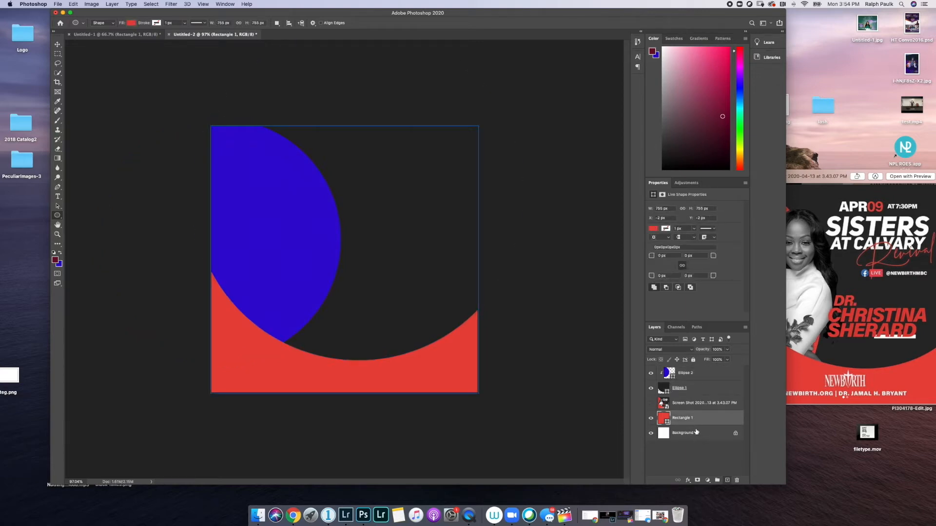
click(690, 374)
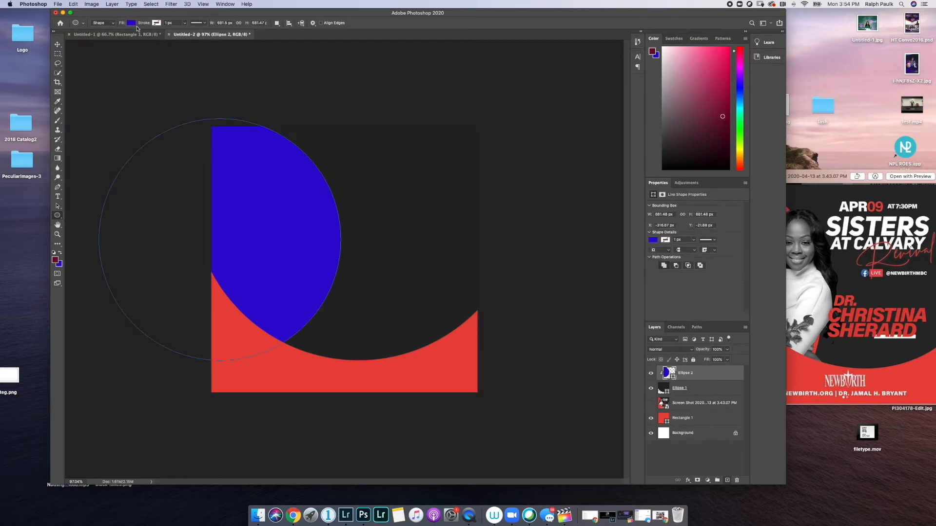
click(131, 23)
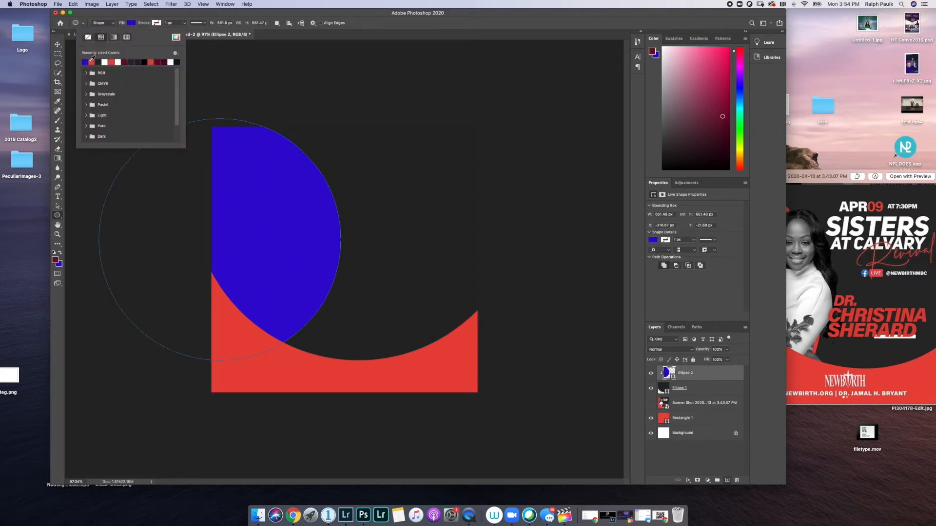
click(92, 62)
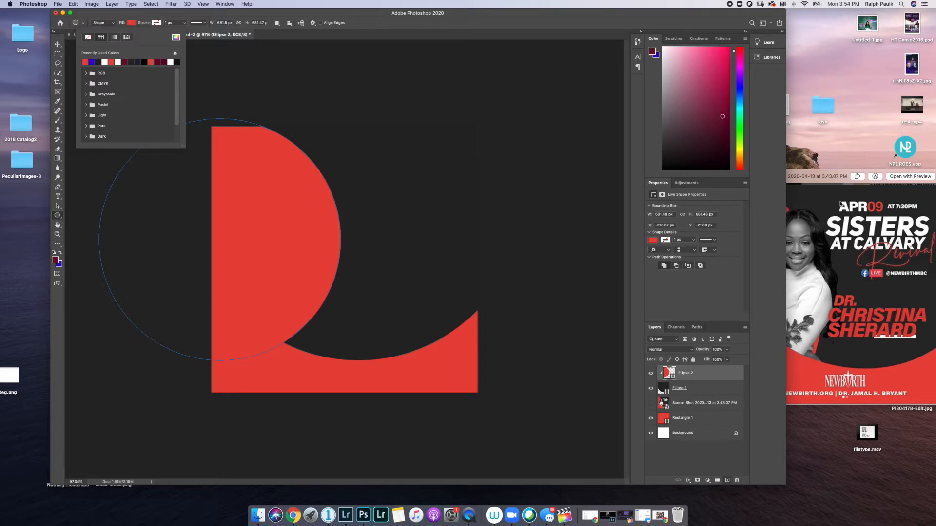
drag(818, 179, 682, 149)
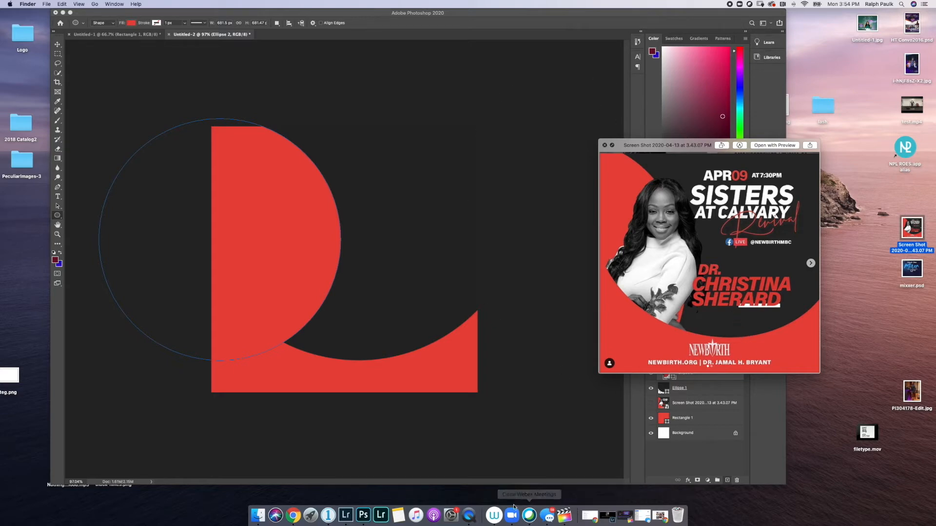
- Load facebook.com in a new browser tab
click(293, 515)
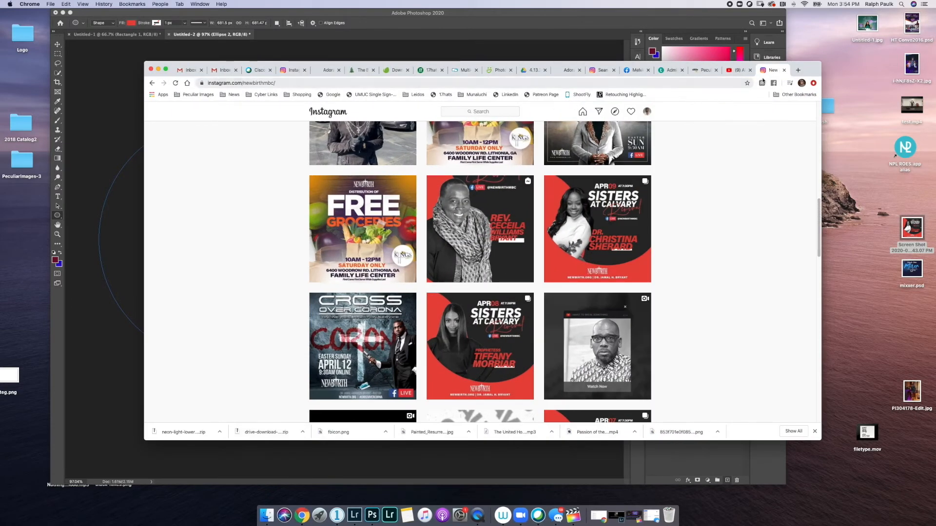
click(632, 71)
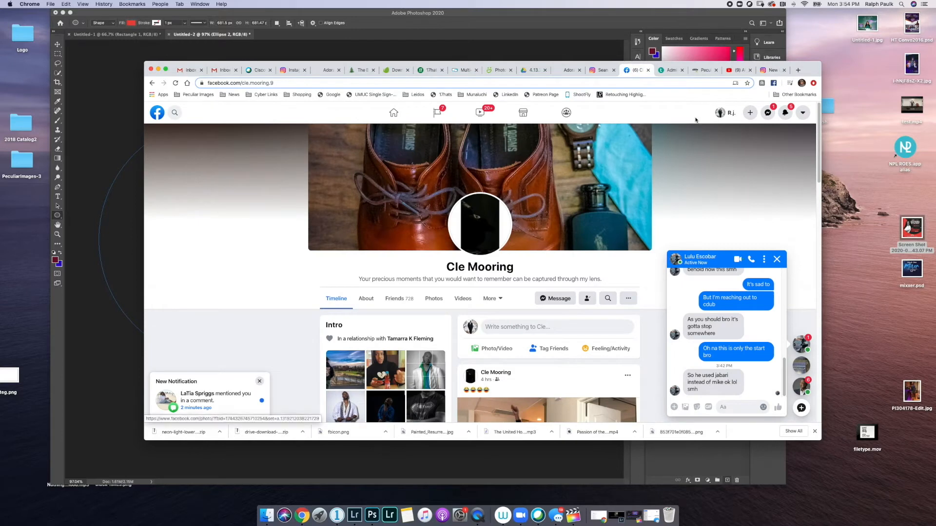
click(774, 70)
click(798, 72)
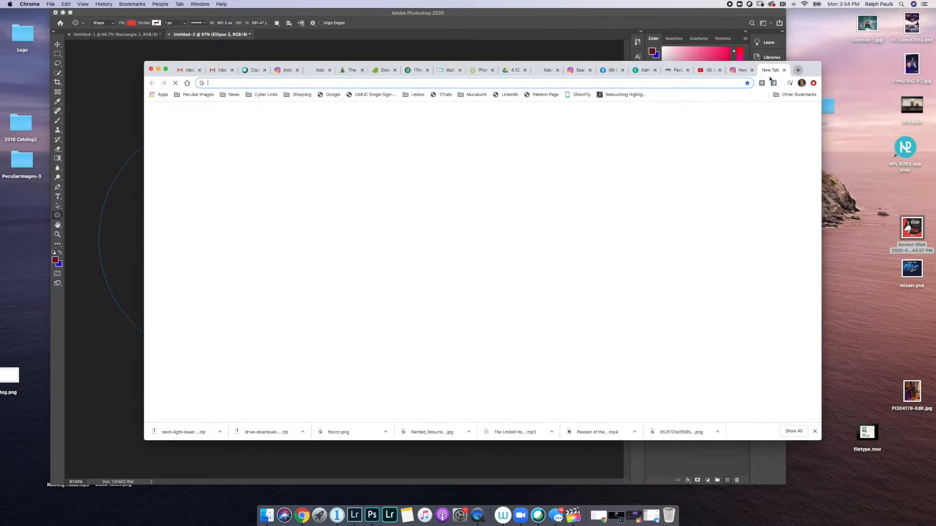
text(facebook.com)
key(Return)
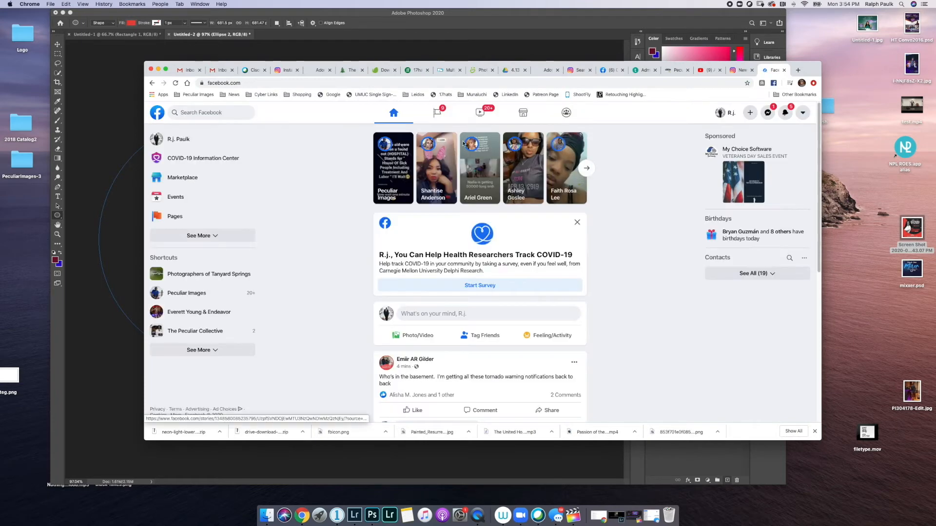
- Search Facebook for the guest speaker's name and open her profile
scroll(272, 233, down, 10)
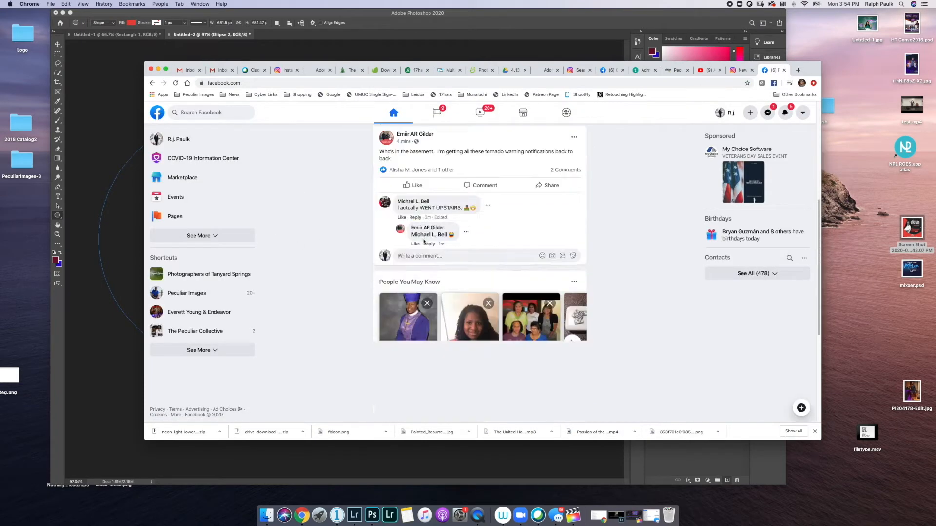
click(199, 115)
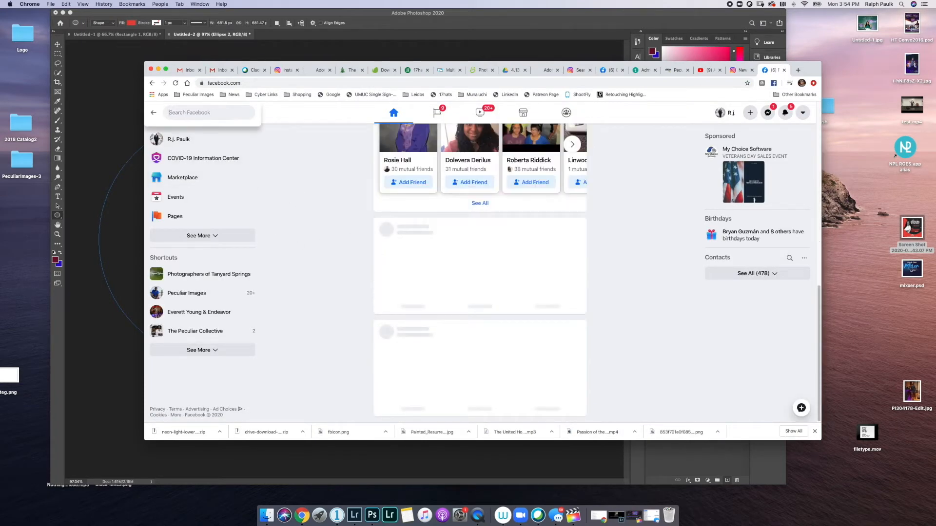
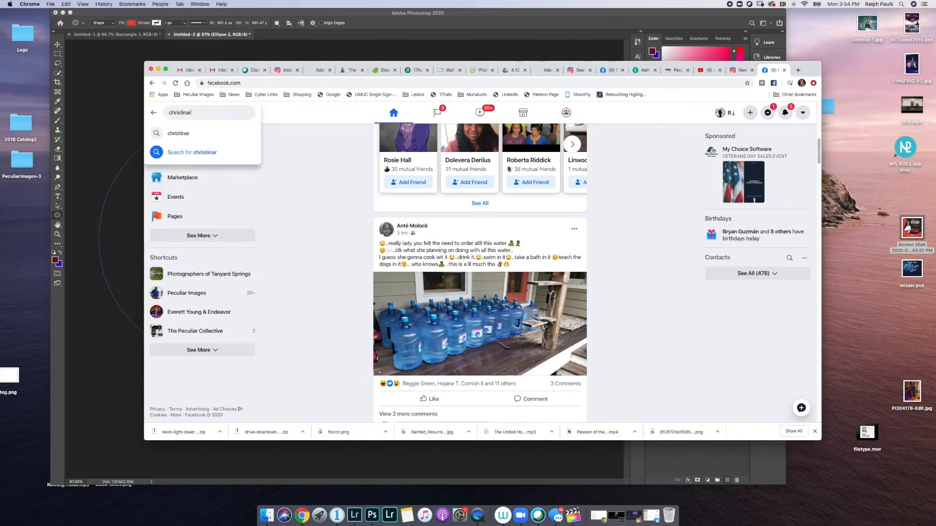
key(Return)
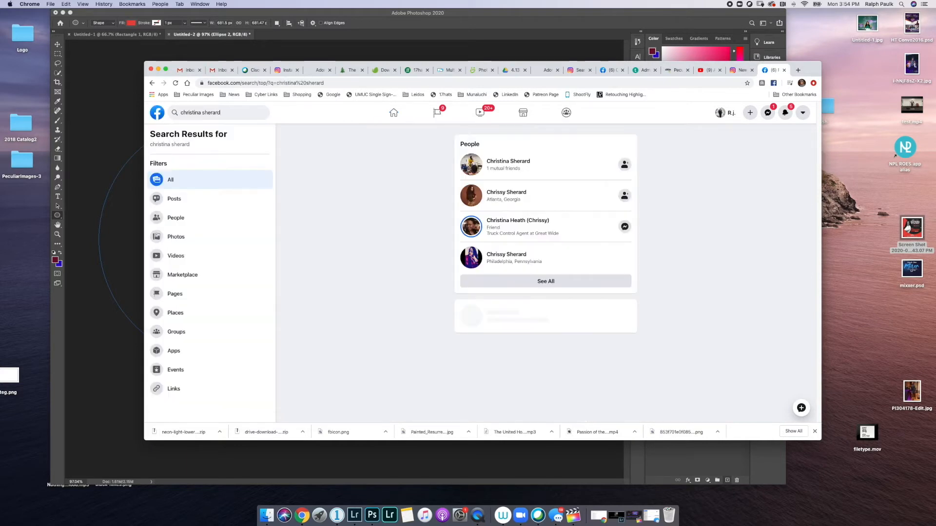
click(502, 163)
- Browse the profile's full photos and open the portrait with the red background
scroll(456, 359, down, 3)
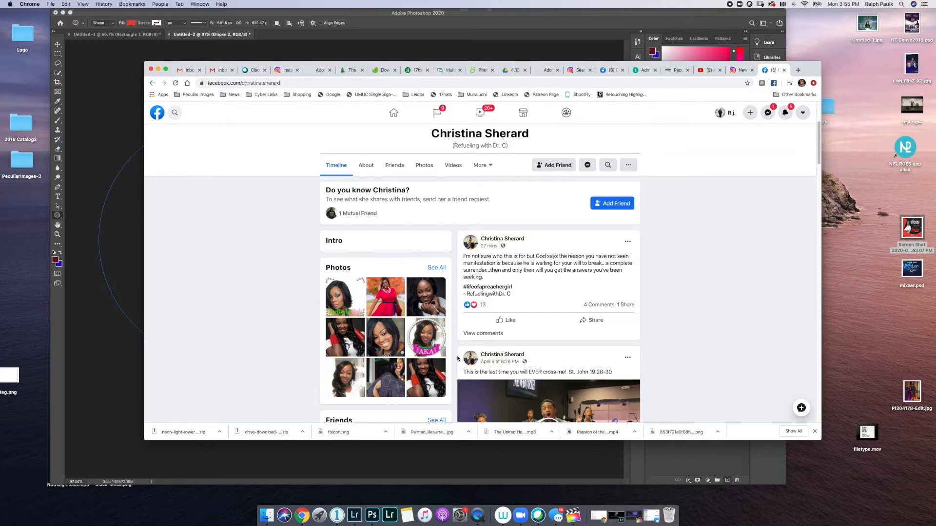
scroll(458, 358, down, 3)
scroll(393, 369, up, 6)
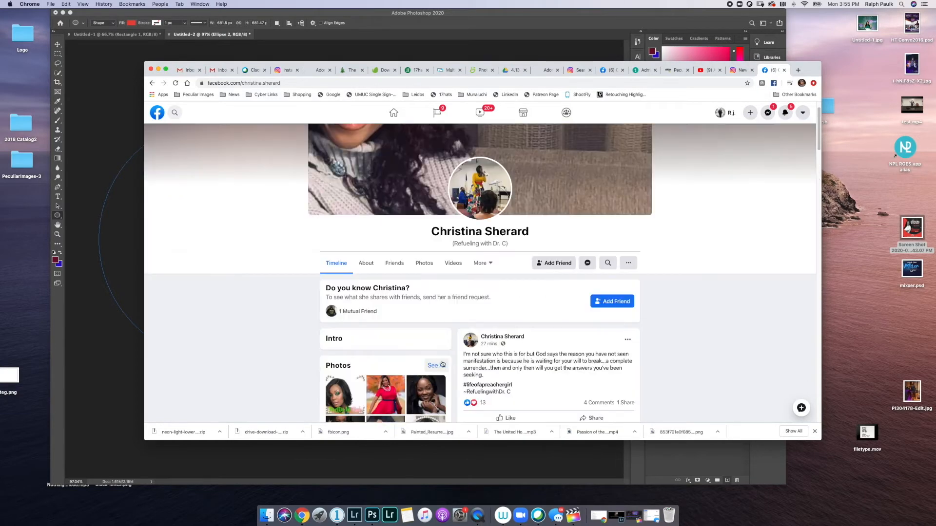
scroll(393, 369, down, 5)
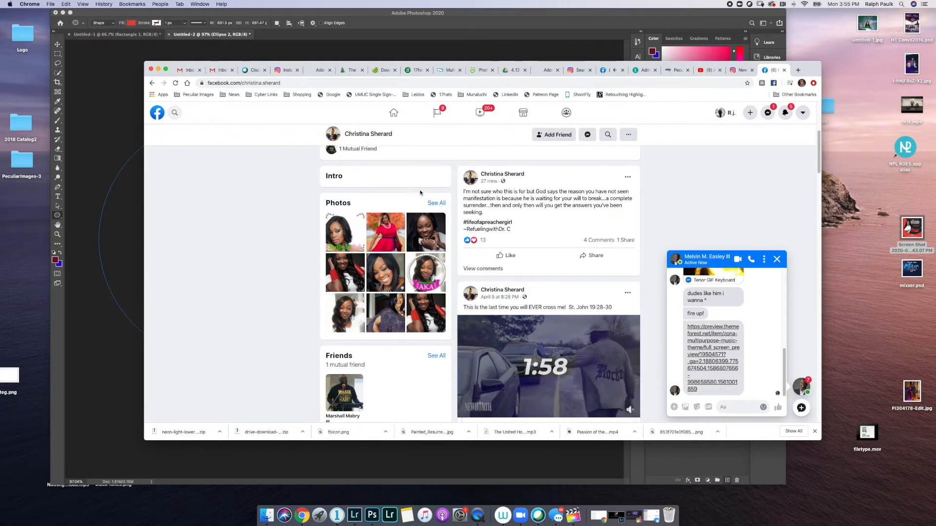
click(438, 204)
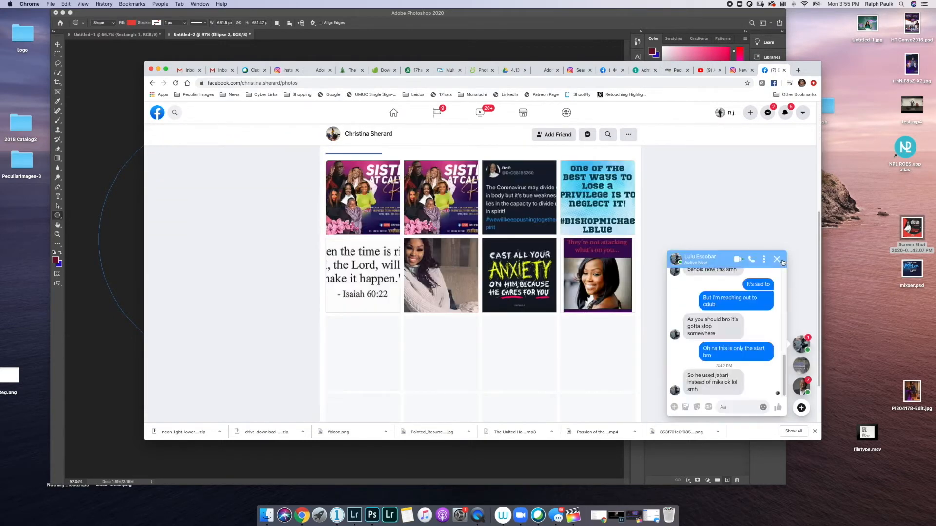
click(777, 259)
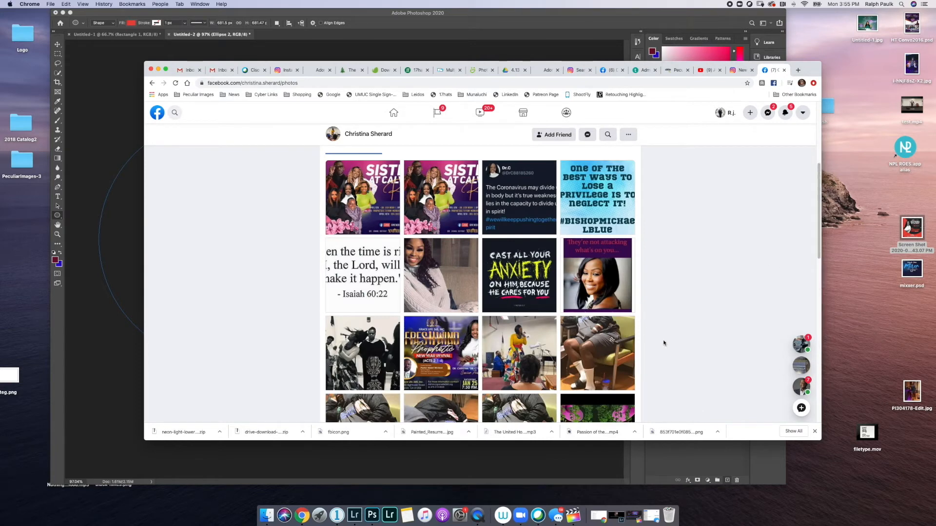
scroll(463, 300, down, 3)
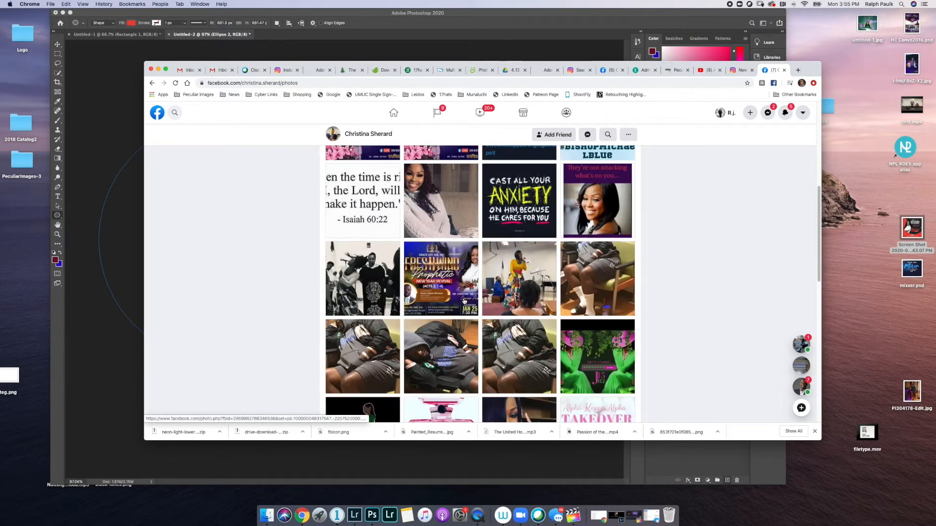
scroll(459, 297, down, 8)
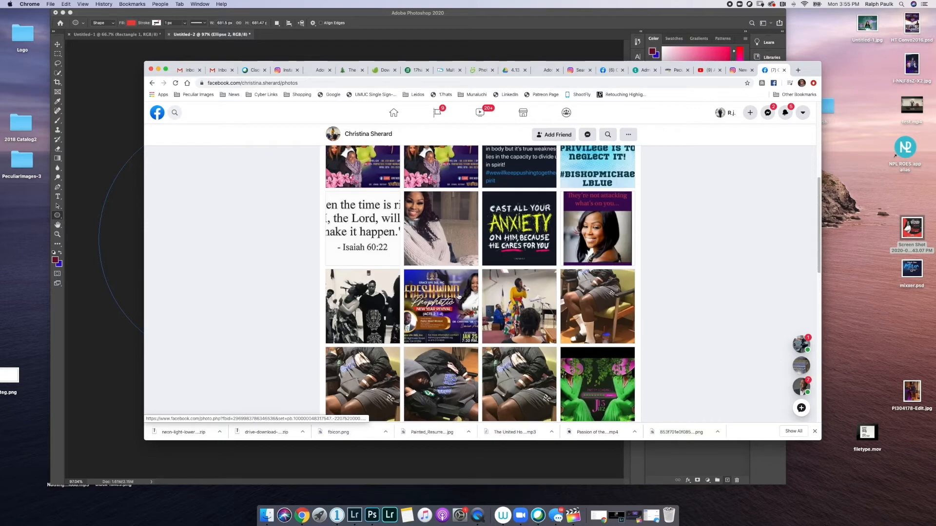
scroll(458, 297, down, 8)
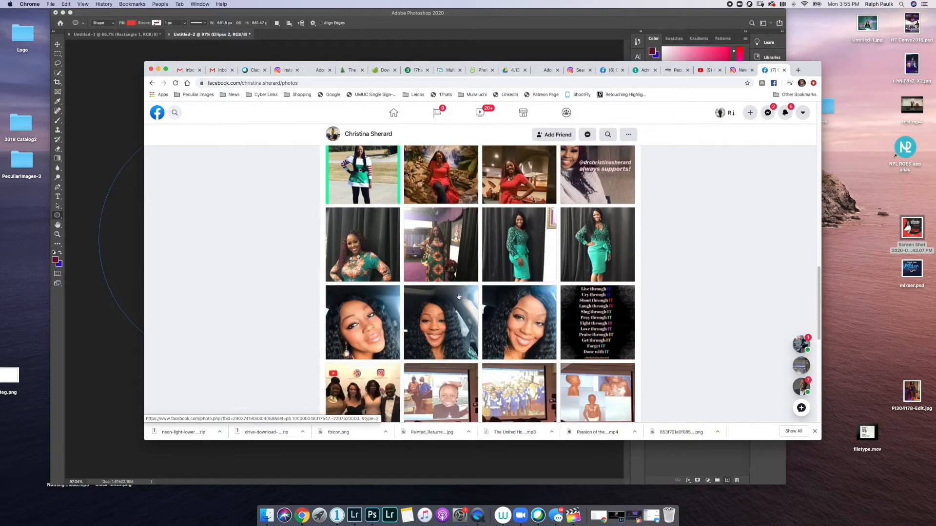
scroll(458, 297, down, 7)
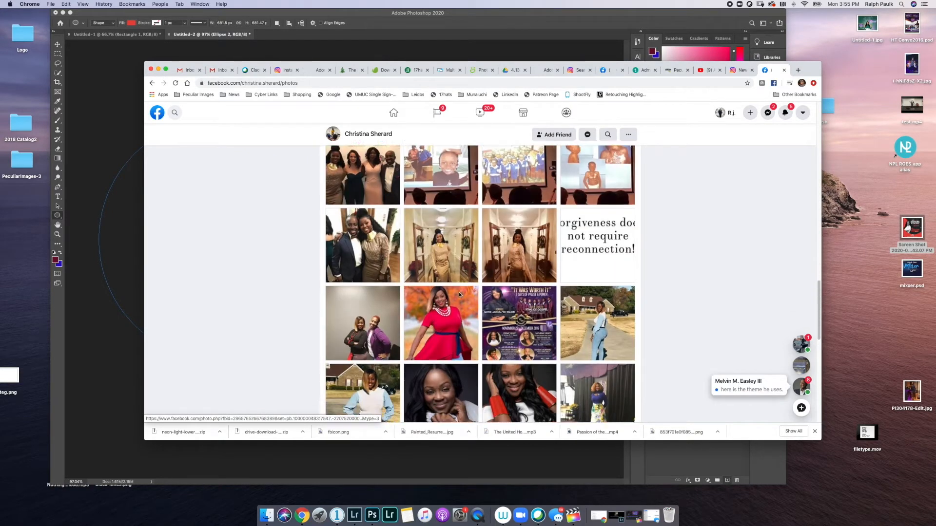
scroll(459, 295, down, 8)
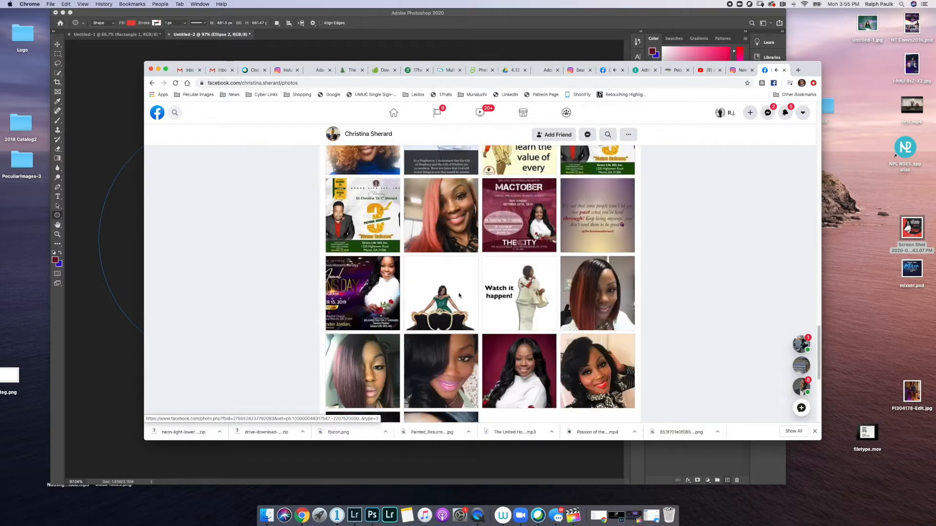
scroll(441, 281, down, 2)
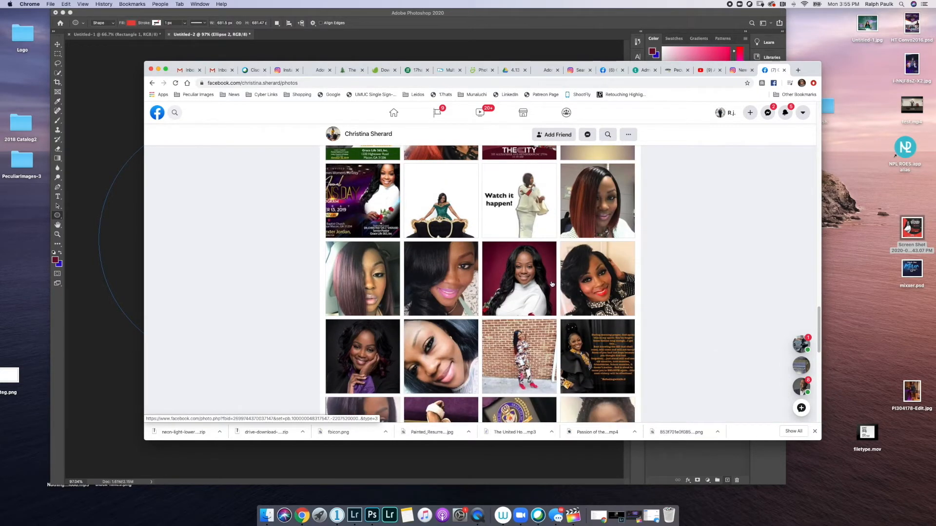
click(525, 279)
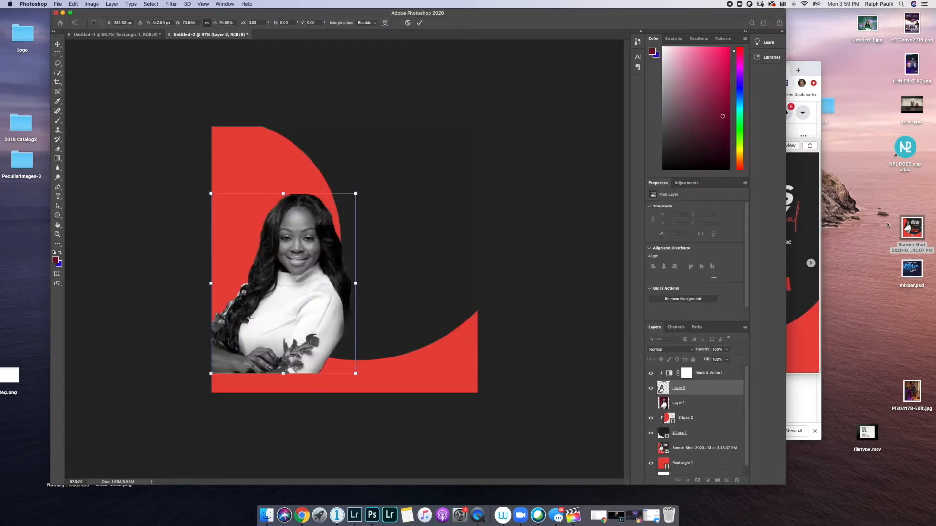
- Copy the portrait of the woman in white with red roses from the browser
click(810, 74)
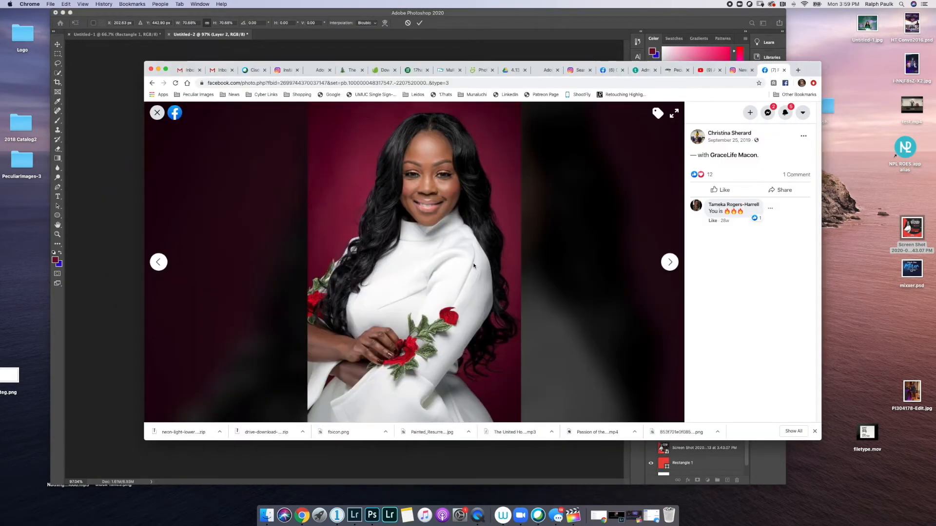
right_click(435, 258)
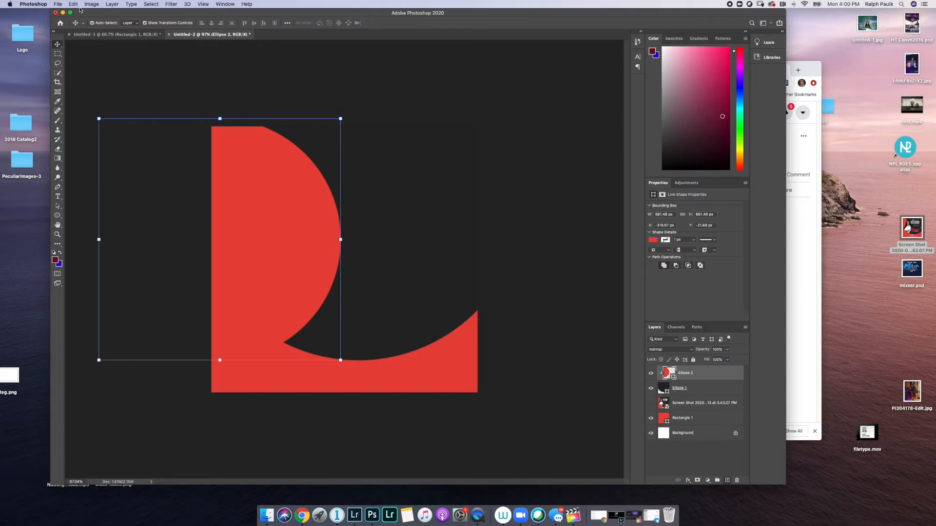
click(74, 5)
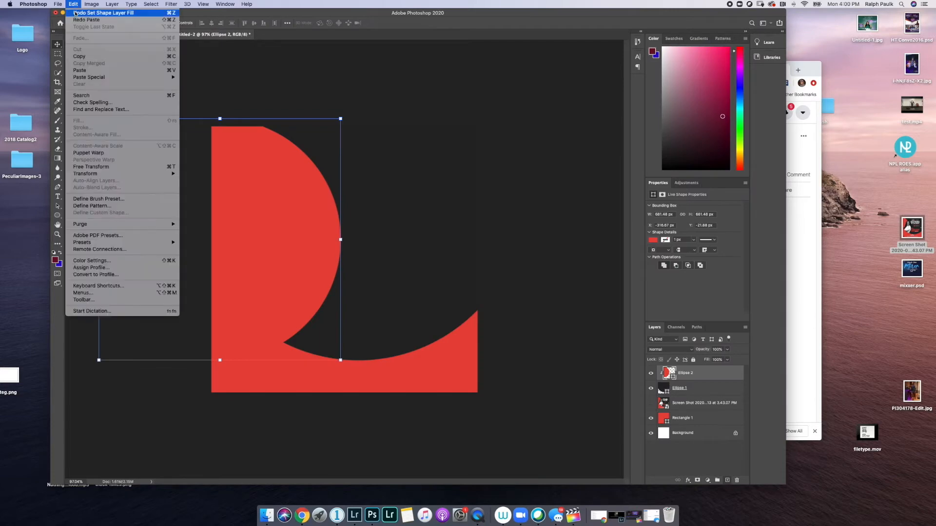
- Paste the portrait as Layer 1, scaled to about 69%, over the red shape's left side
click(77, 20)
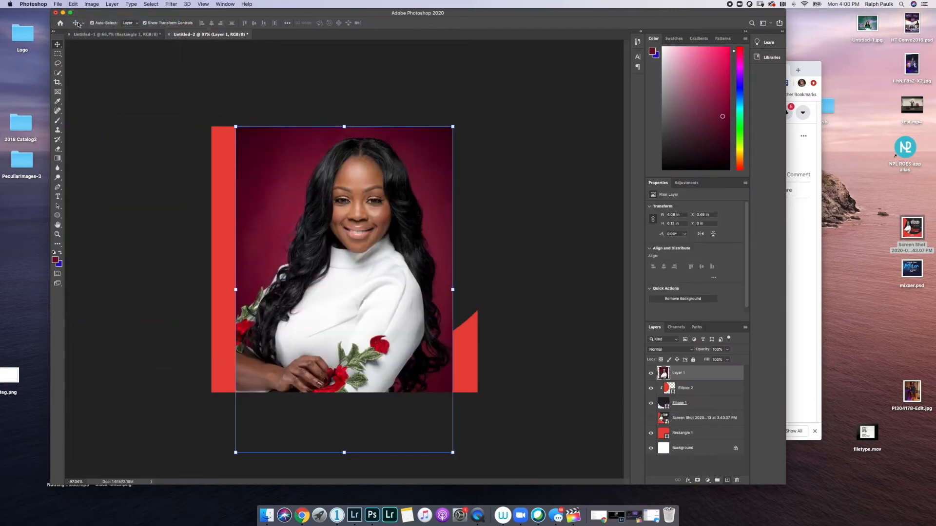
drag(260, 163, 261, 136)
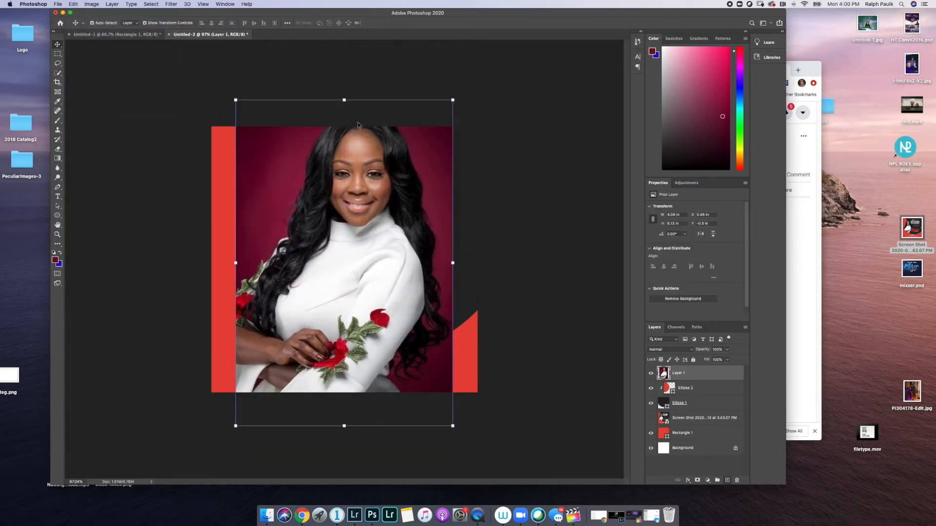
click(453, 99)
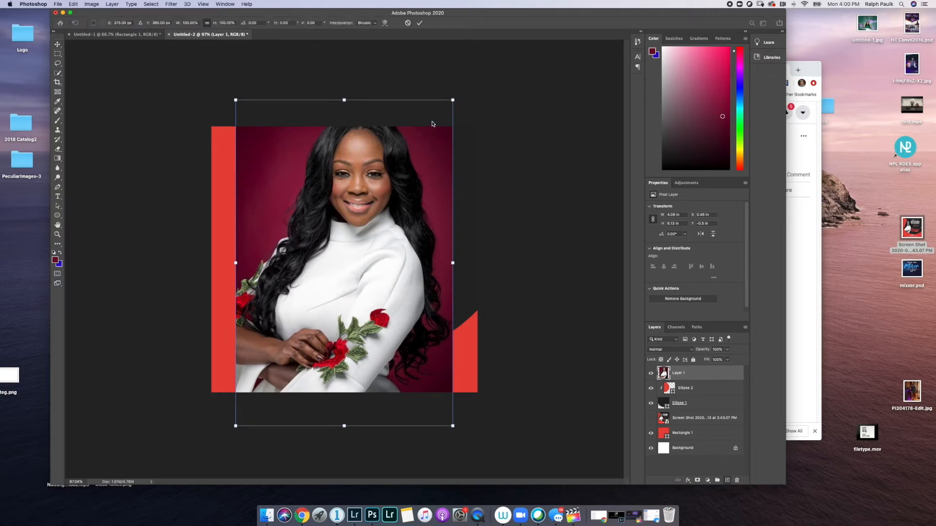
drag(453, 99, 386, 200)
drag(316, 250, 297, 185)
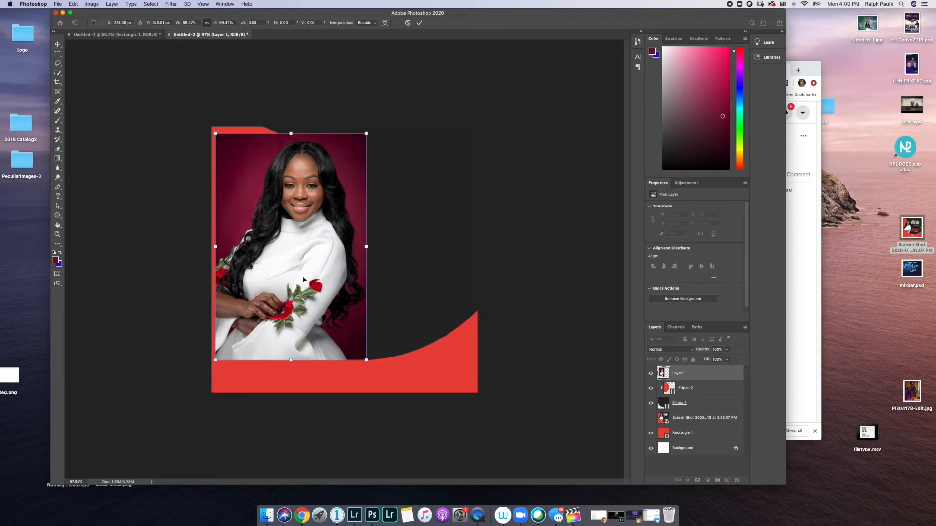
click(55, 76)
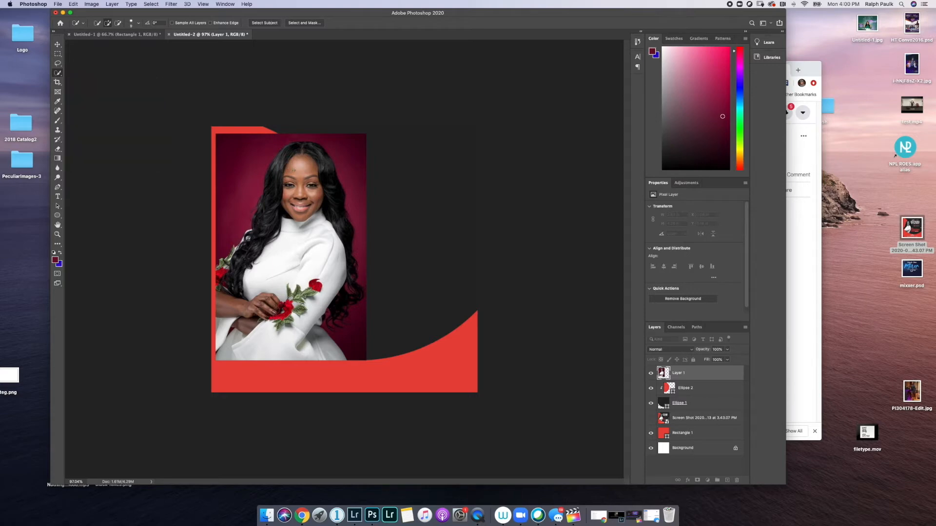
- Quick-select the woman's face, body and hair with a smaller brush, undoing strokes onto the background
mouse_move(288, 176)
mouse_down()
mouse_move(281, 152)
mouse_move(277, 203)
mouse_move(293, 230)
mouse_move(305, 163)
mouse_move(306, 262)
mouse_up()
mouse_move(292, 312)
mouse_down()
mouse_move(275, 335)
mouse_move(227, 322)
mouse_move(228, 263)
mouse_up()
mouse_move(290, 151)
mouse_down()
mouse_move(304, 147)
mouse_move(320, 156)
mouse_move(346, 266)
mouse_up()
key(super+z)
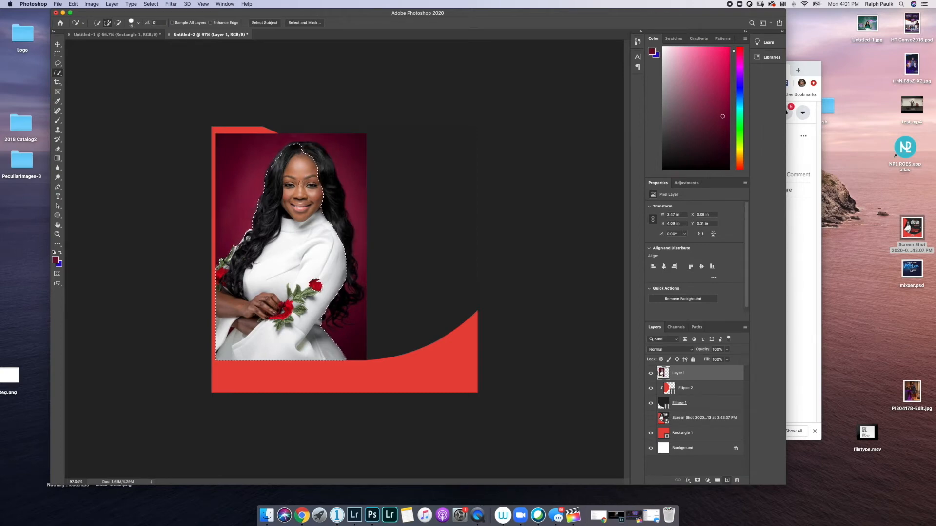
key(bracketleft)
key(bracketleft)
key(bracketleft)
key(bracketleft)
key(bracketleft)
drag(350, 267, 352, 283)
key(super+z)
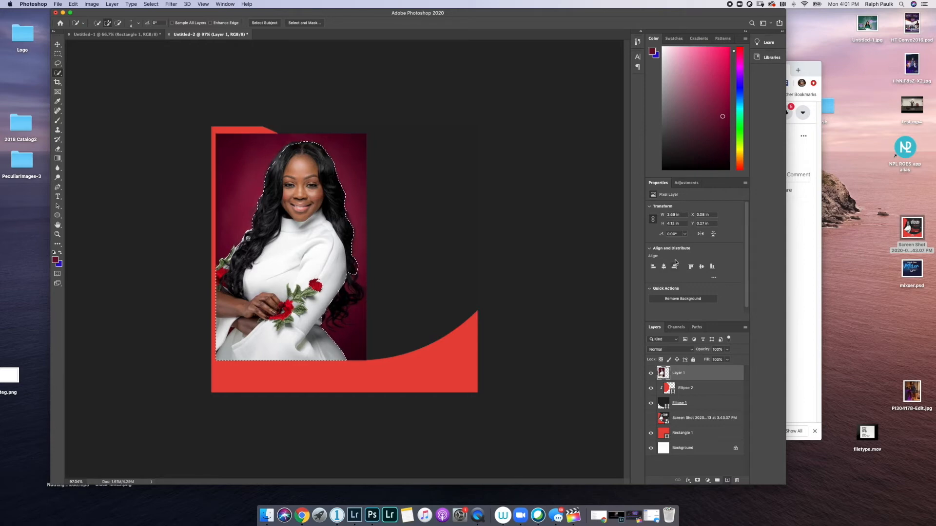
- Preview the reference flyer screenshot, then return to the flyer document
click(912, 230)
key(space)
key(space)
key(space)
click(416, 294)
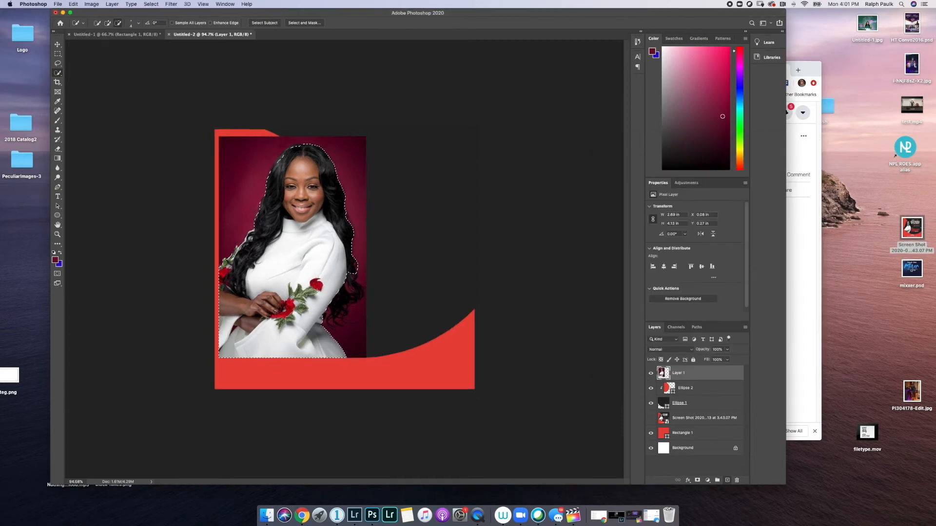
- Zoom in and Alt-brush away background from the edges of the woman's hair
scroll(349, 294, up, 5)
scroll(441, 290, up, 10)
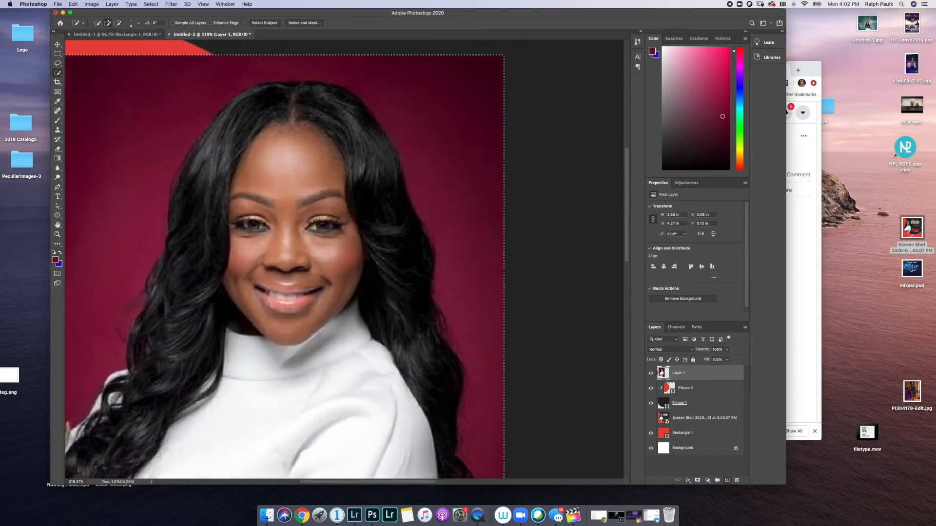
scroll(441, 290, left, 4)
mouse_move(140, 165)
mouse_down()
mouse_move(173, 139)
mouse_move(163, 147)
mouse_move(165, 180)
mouse_up()
scroll(510, 210, down, 1)
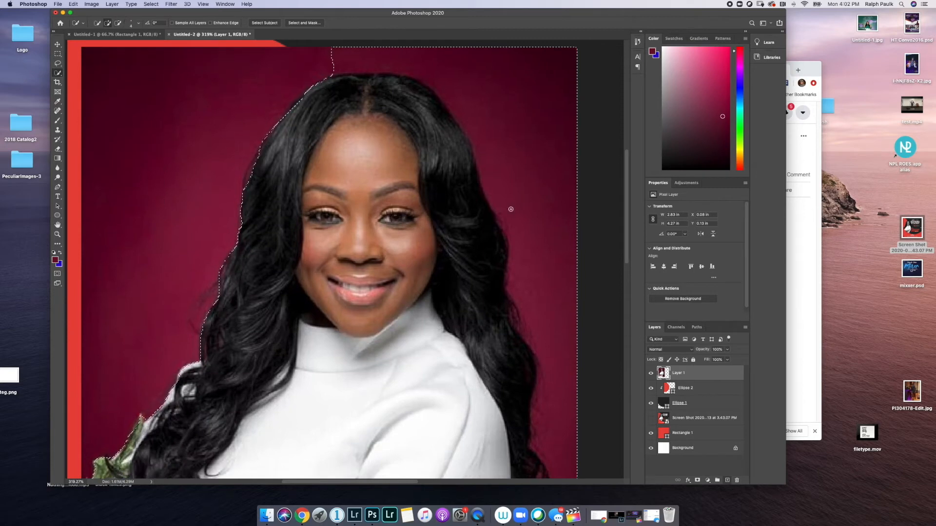
drag(510, 210, 546, 301)
scroll(546, 301, down, 7)
drag(560, 229, 560, 351)
- Trim the remaining background along the lower hair edges and copy the woman onto a new layer
scroll(559, 390, down, 2)
drag(557, 407, 535, 409)
scroll(534, 410, down, 1)
drag(526, 336, 488, 390)
scroll(466, 353, down, 4)
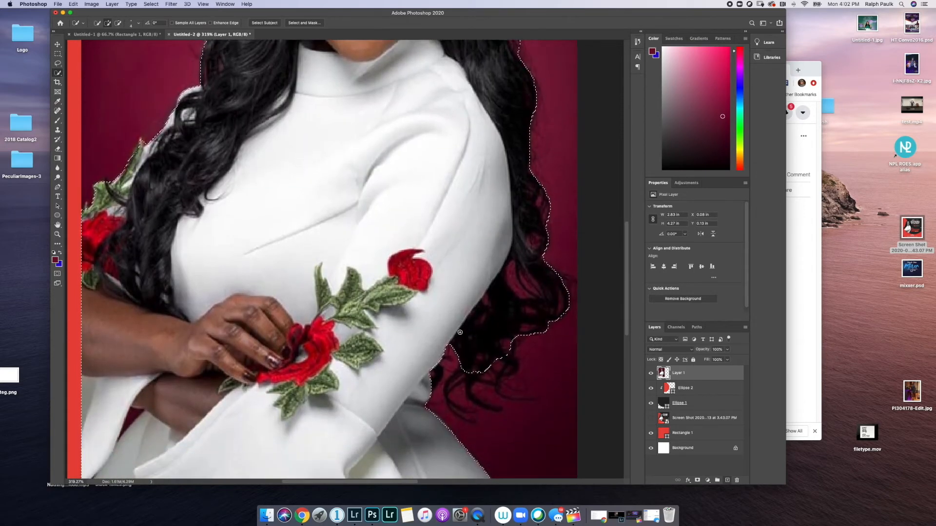
scroll(512, 314, up, 1)
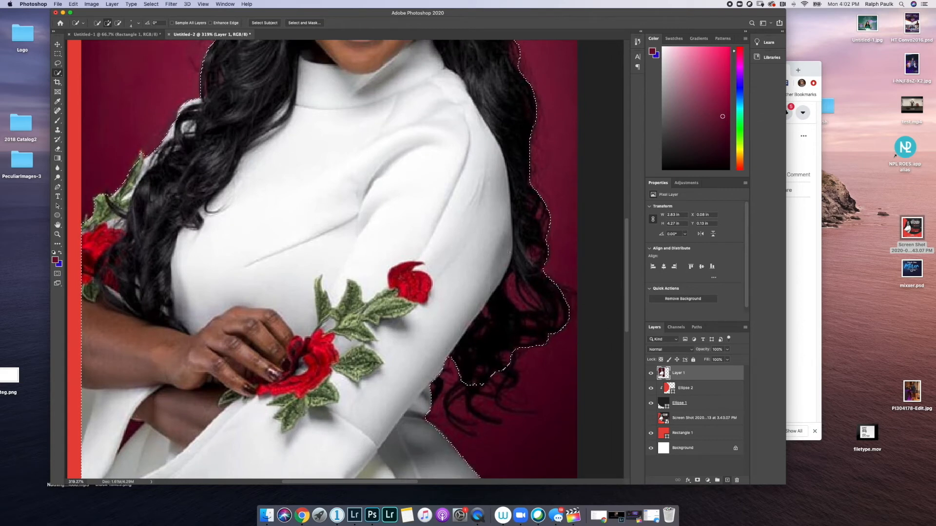
scroll(438, 371, up, 8)
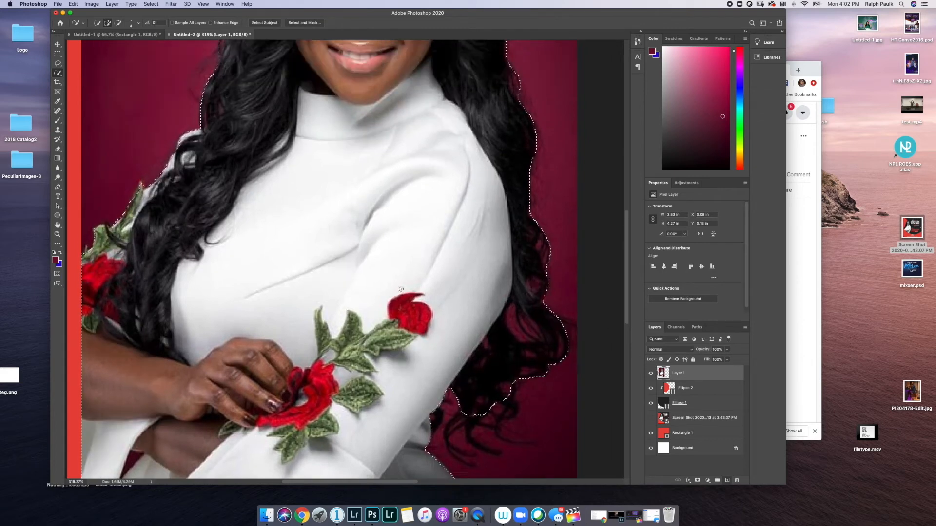
scroll(488, 293, left, 2)
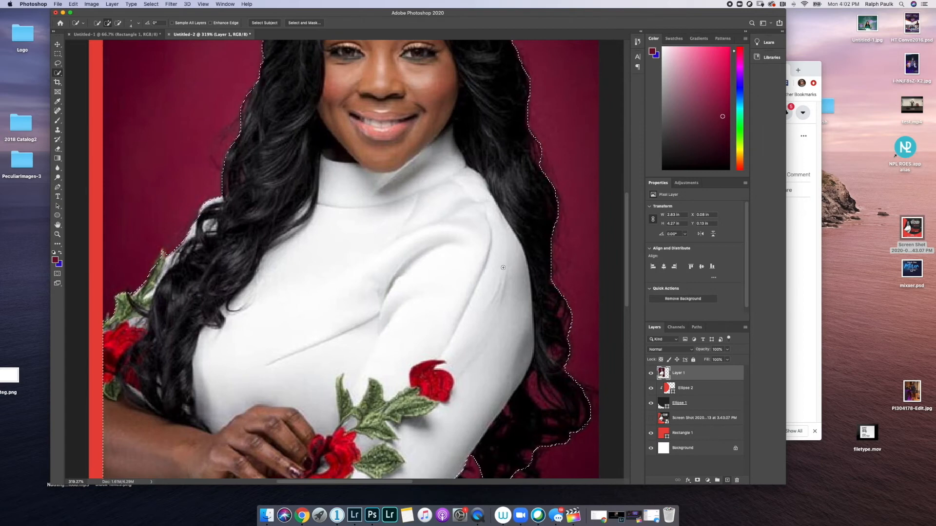
key(super+j)
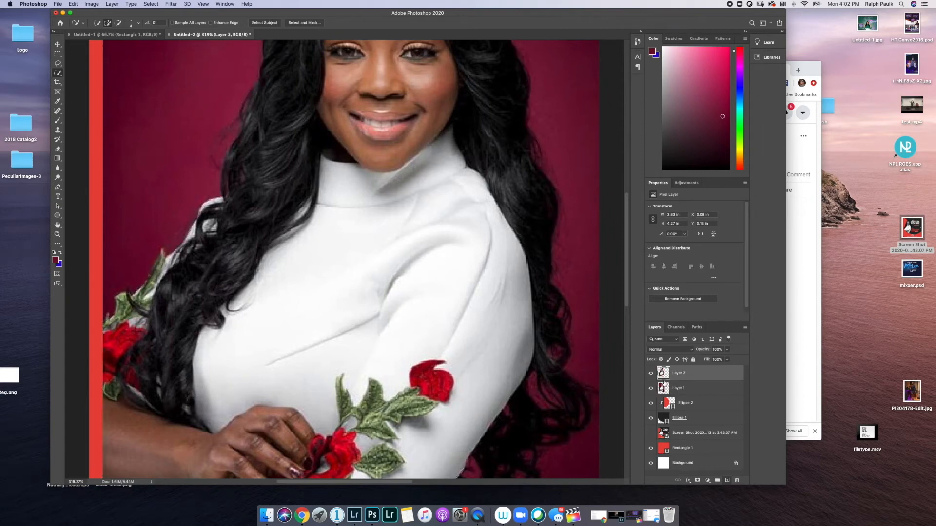
- Toggle Layer 1's visibility and undo twice to discard the cut-out copy, keeping the woman selected
scroll(495, 319, down, 5)
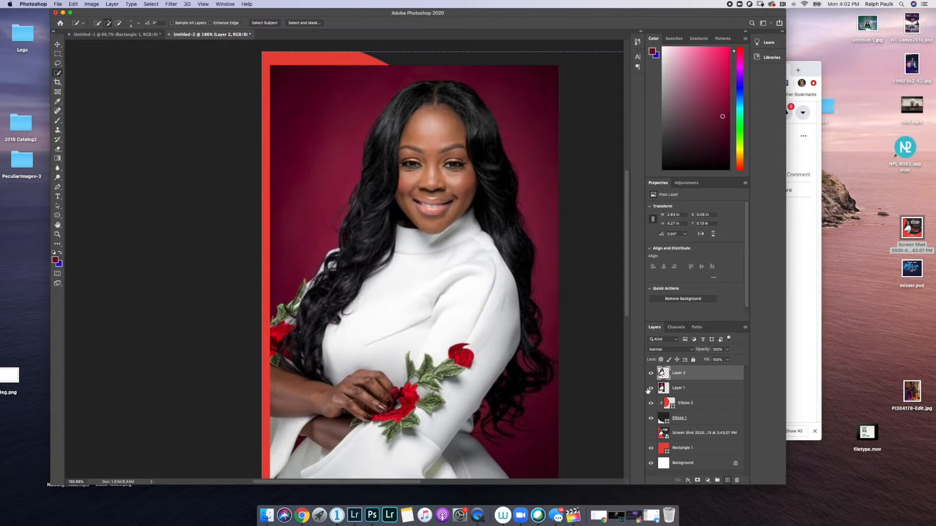
click(651, 389)
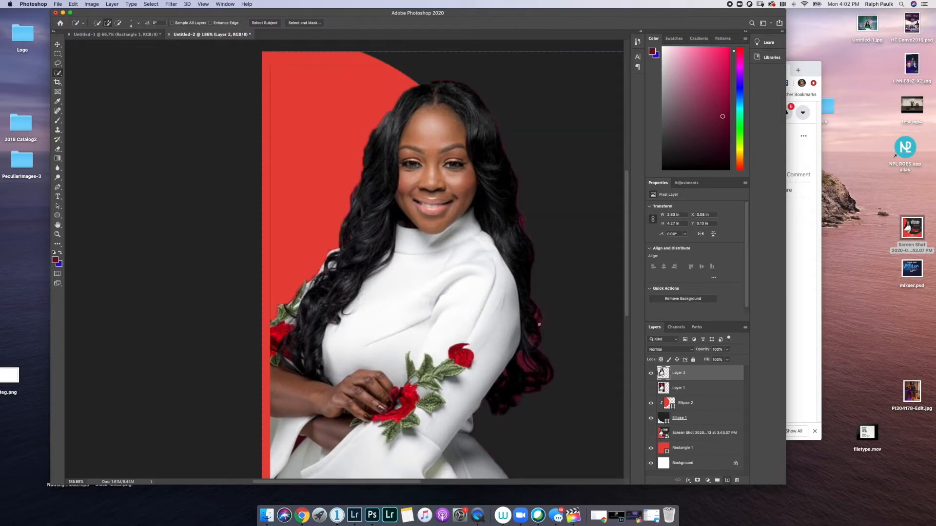
scroll(539, 324, down, 2)
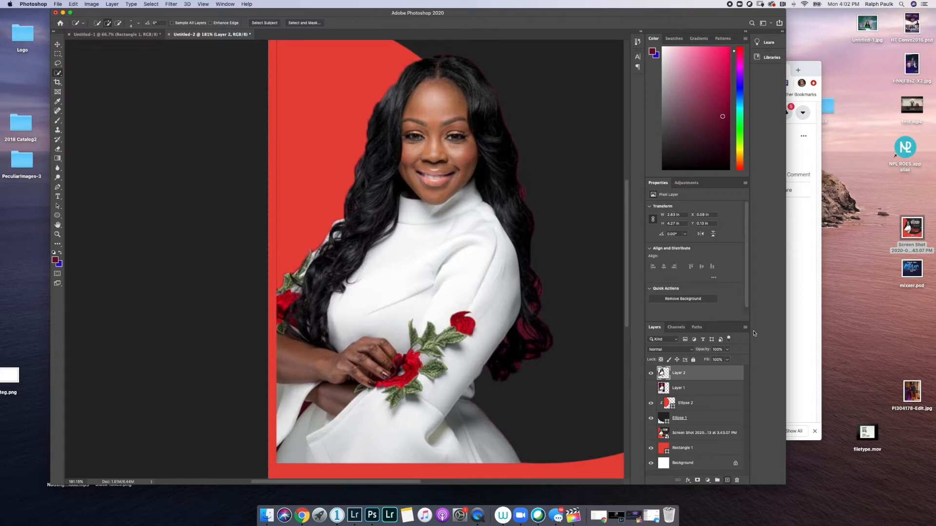
key(super+z)
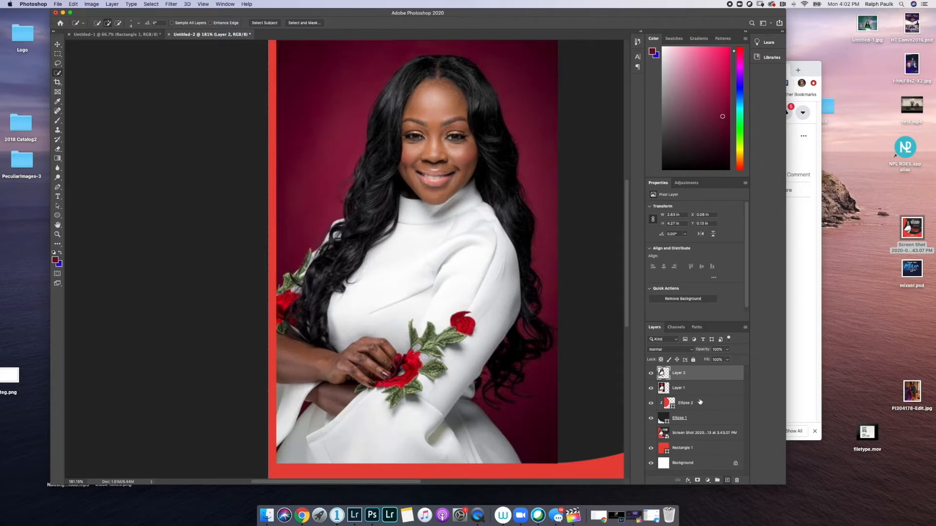
key(super+z)
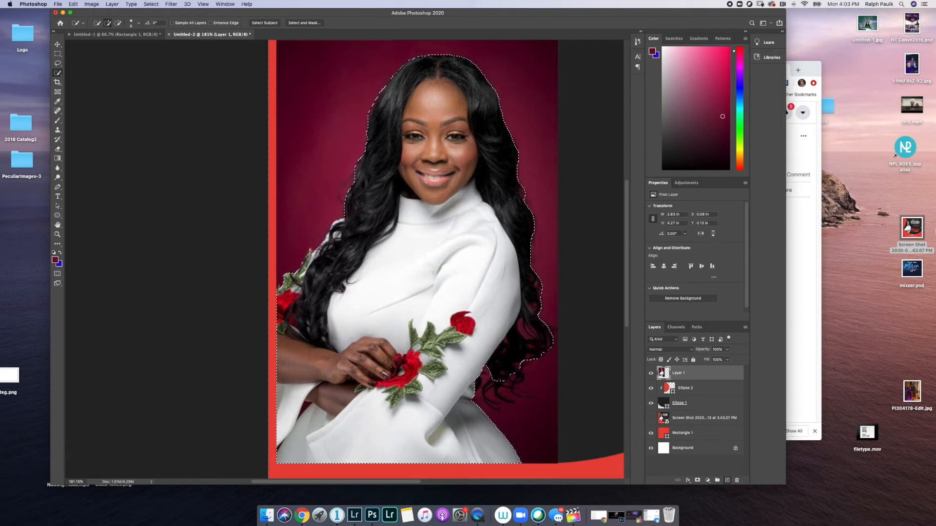
- Copy the selected woman onto a new layer and hide the original Layer 1 portrait
key(super+j)
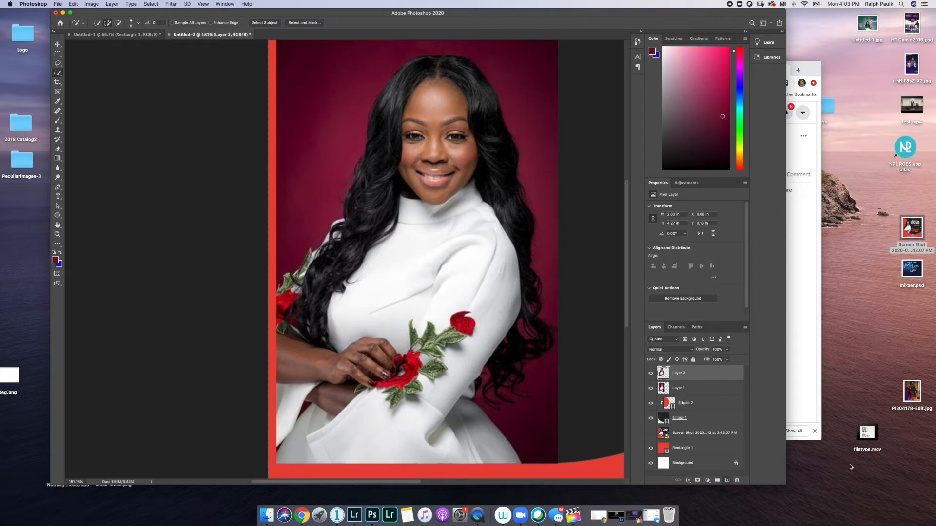
click(678, 389)
click(688, 379)
click(652, 388)
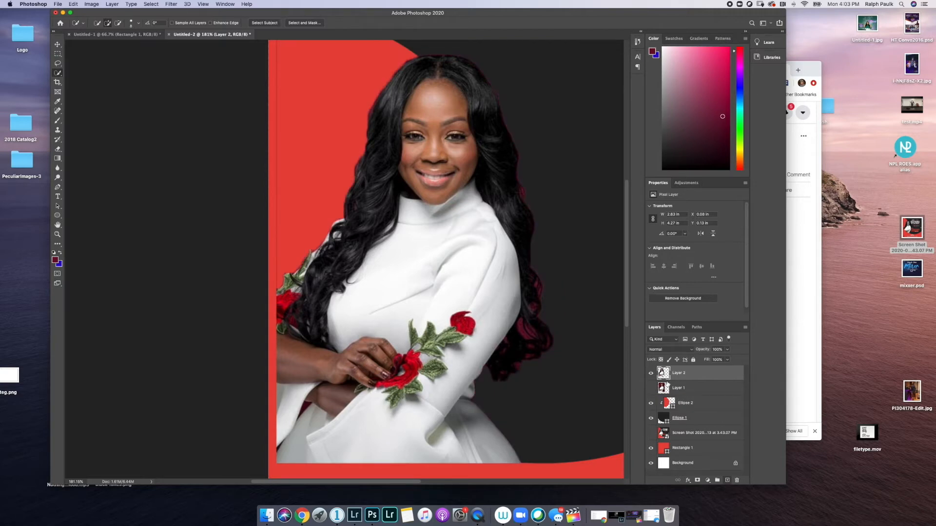
scroll(553, 315, down, 3)
scroll(551, 316, up, 2)
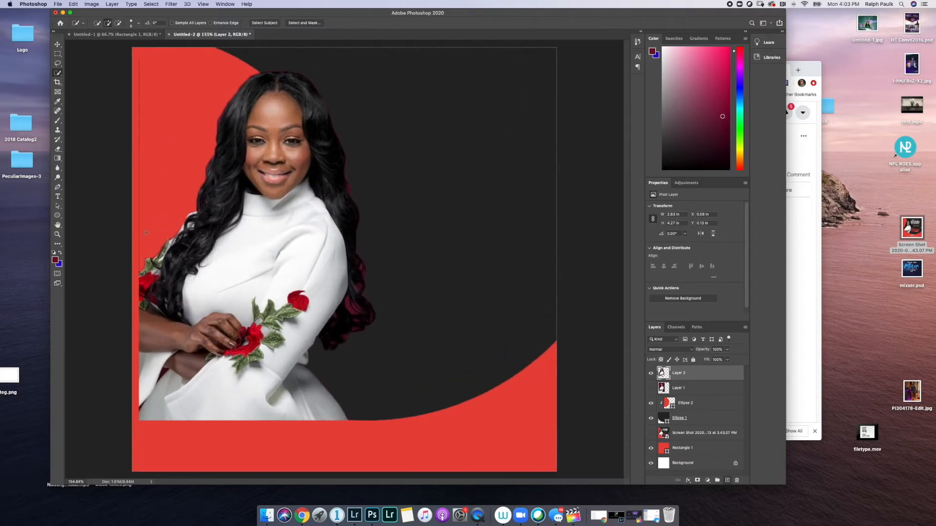
scroll(146, 233, up, 5)
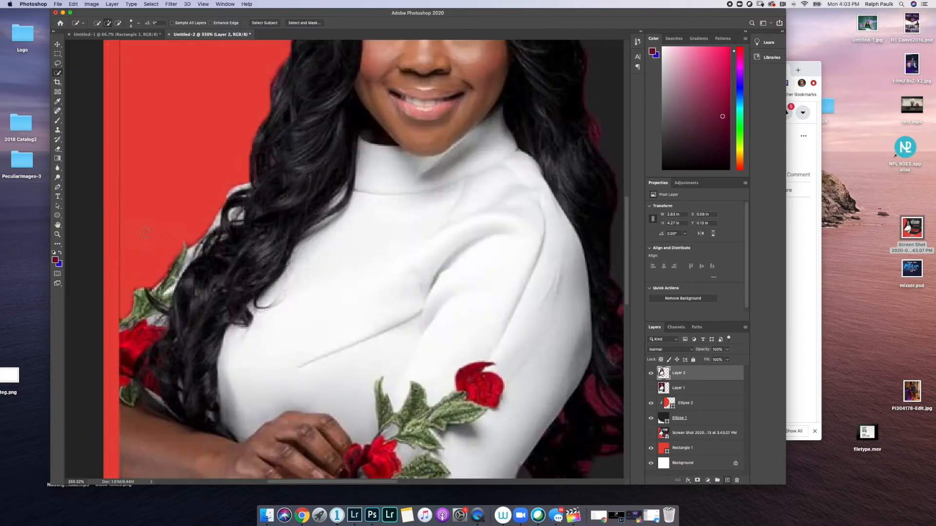
scroll(145, 232, down, 5)
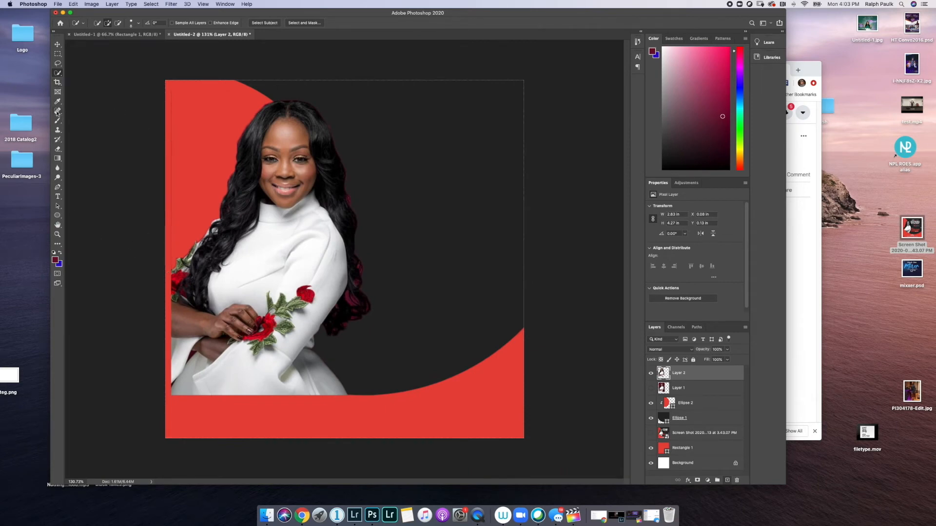
click(57, 148)
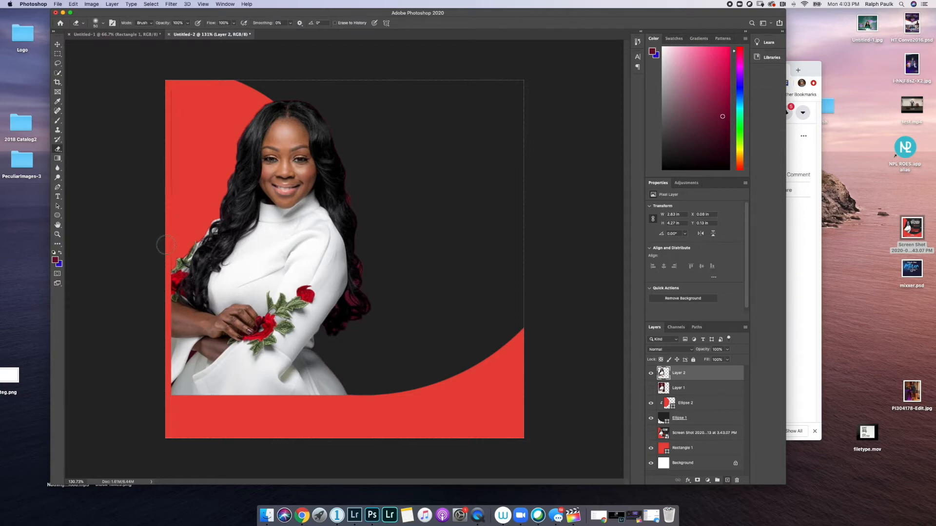
- Erase the dark line on the cut-out's left edge and shift the woman slightly, checking the reference
drag(169, 196, 172, 90)
click(57, 45)
drag(258, 247, 222, 248)
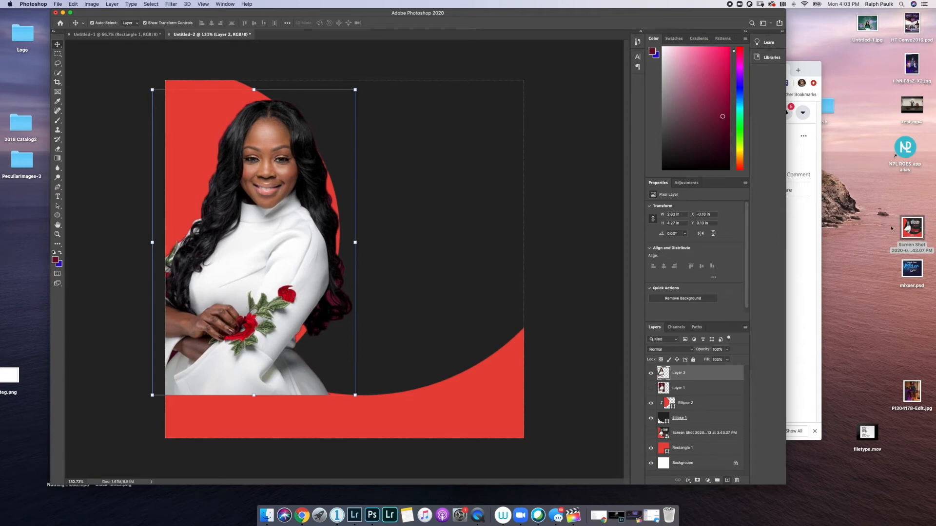
click(905, 230)
key(space)
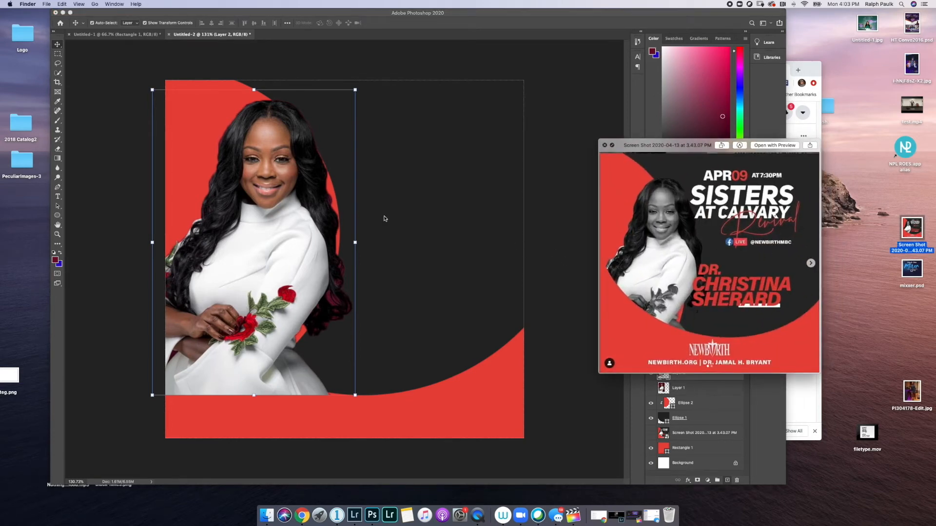
click(243, 226)
drag(254, 229, 266, 229)
- Scale the woman down to about 90% and reposition her on the canvas
drag(367, 89, 347, 119)
drag(284, 198, 281, 186)
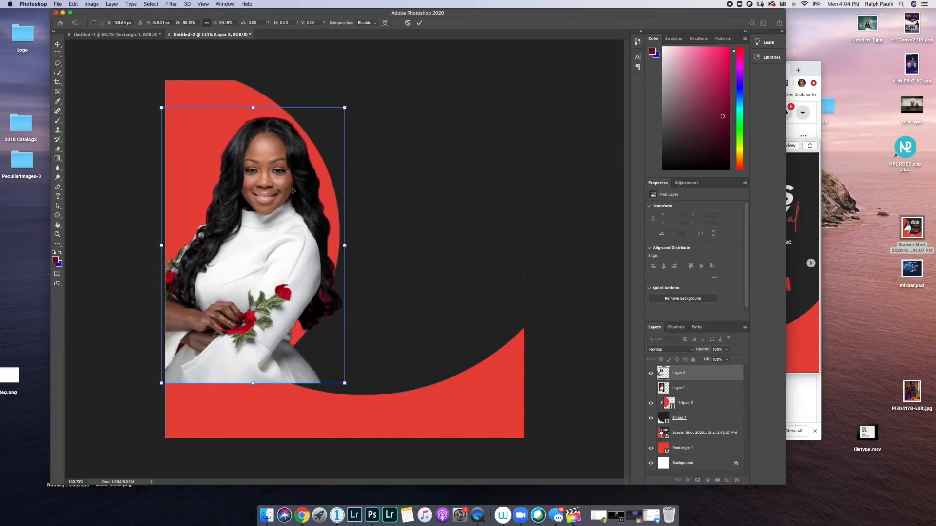
drag(288, 245, 338, 249)
click(793, 243)
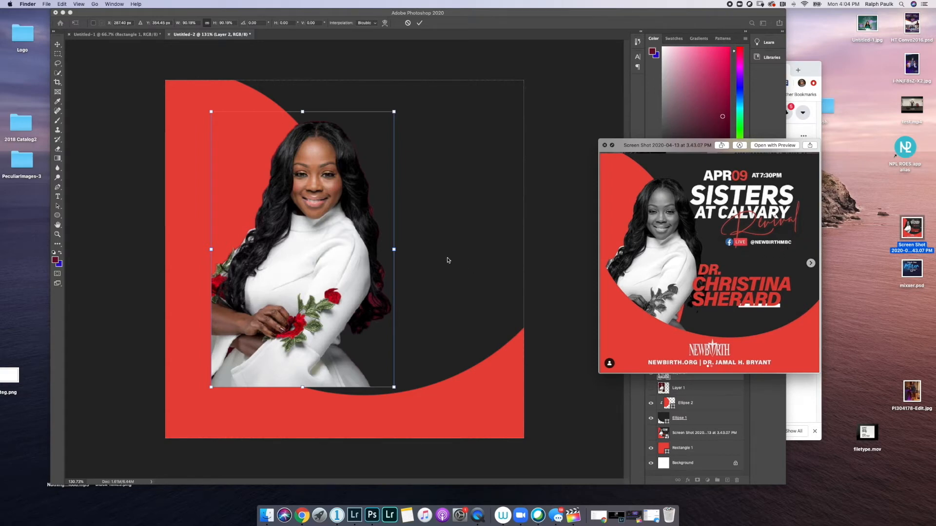
click(300, 275)
drag(310, 217, 302, 252)
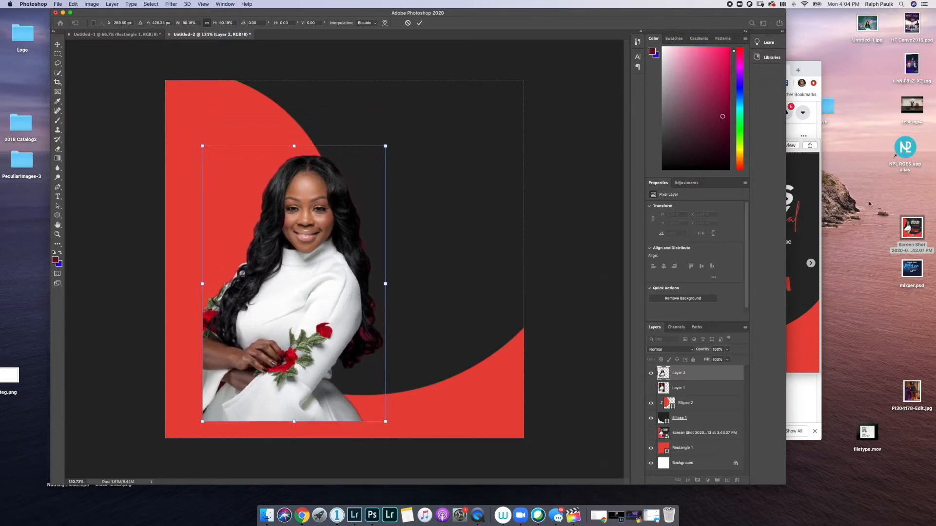
- Compare with the reference flyer, snap the woman to the canvas's left edge and commit the transform
click(794, 216)
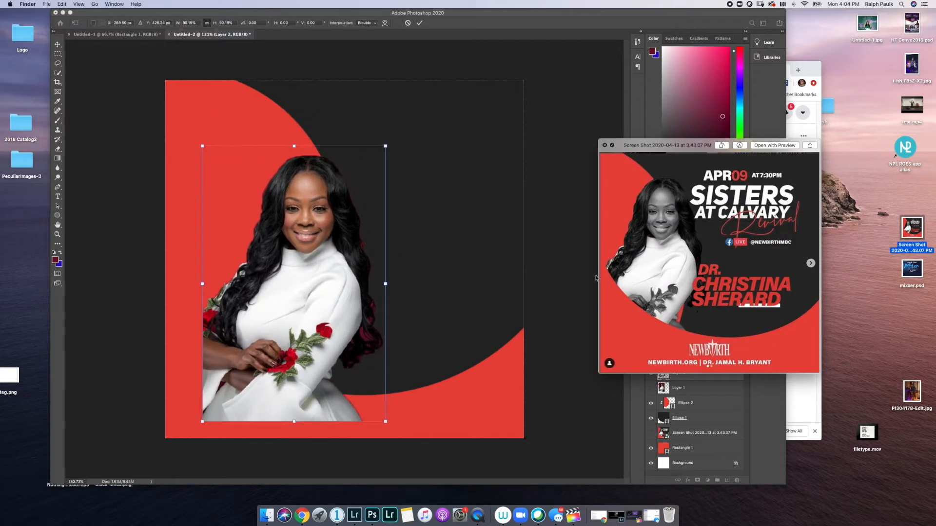
drag(362, 328, 361, 323)
click(801, 237)
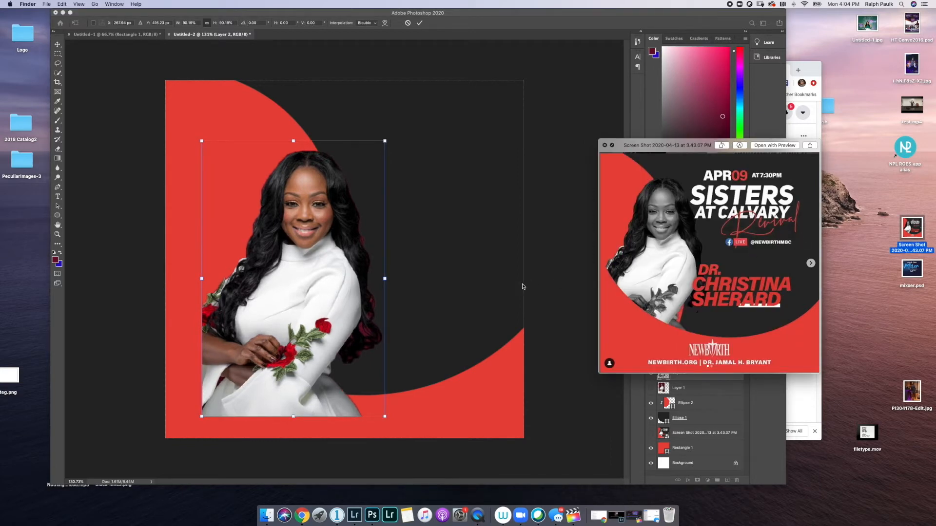
click(331, 293)
drag(301, 290, 276, 271)
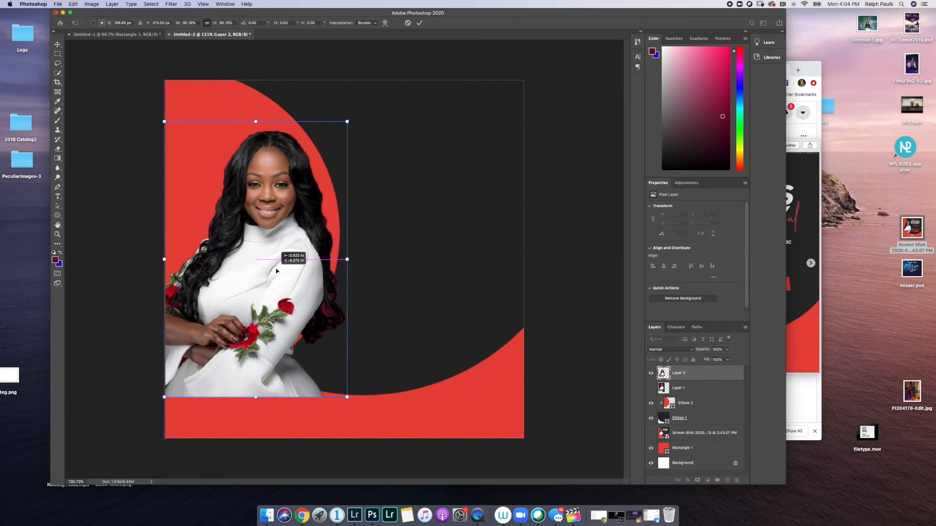
click(795, 224)
click(273, 270)
drag(267, 269, 255, 265)
key(Return)
- Move Ellipse 2 left, reposition the woman, and drag Layer 2 just above Ellipse 2
click(696, 406)
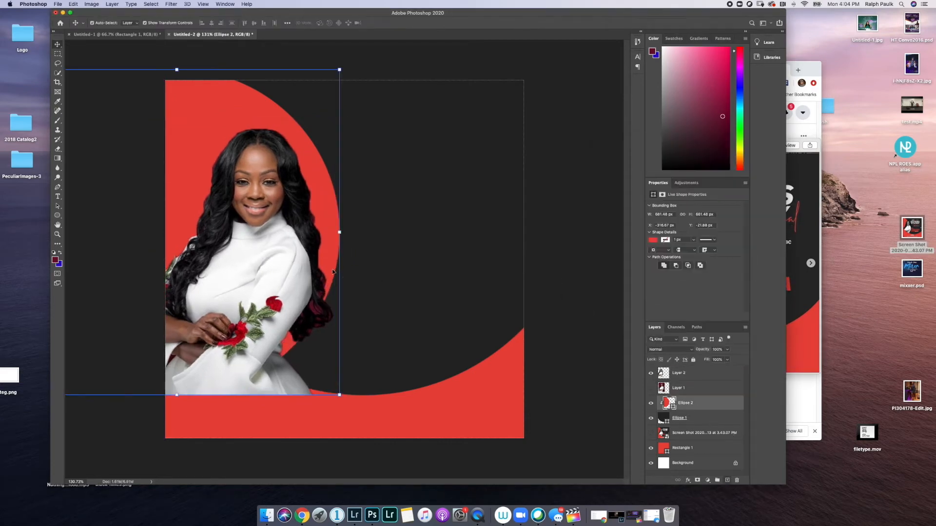
drag(189, 171, 164, 163)
drag(282, 336, 261, 331)
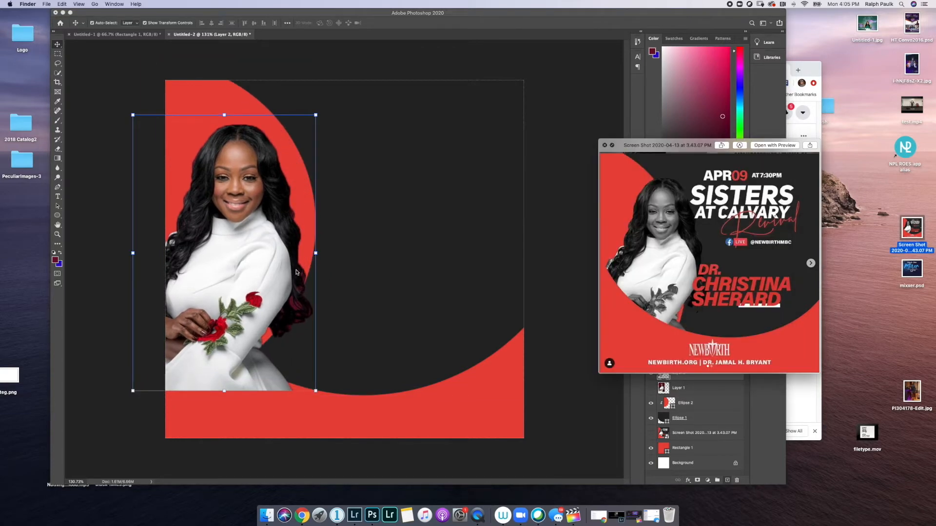
drag(211, 269, 258, 270)
click(801, 227)
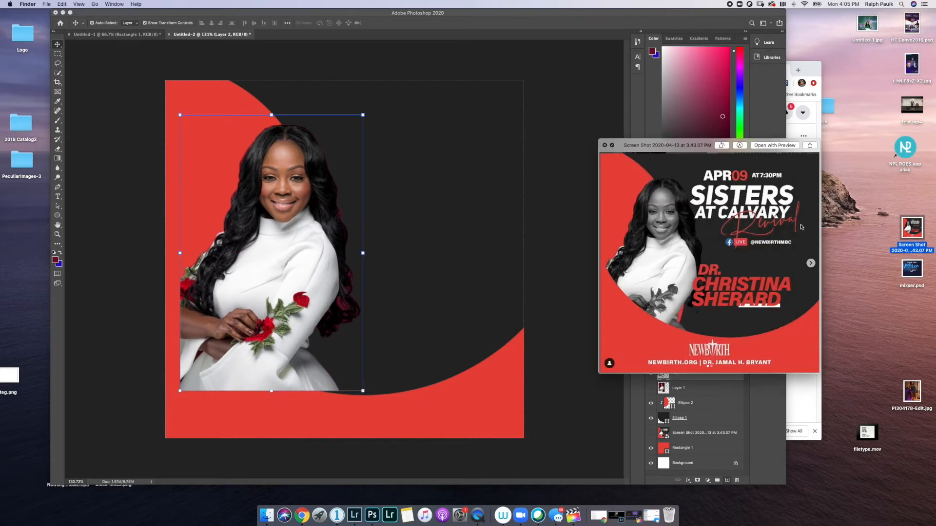
click(604, 145)
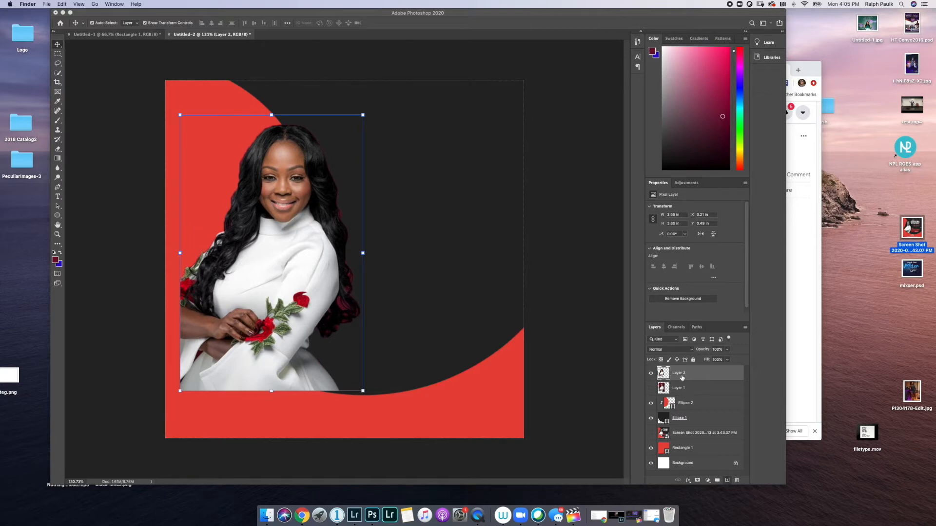
drag(684, 376, 692, 399)
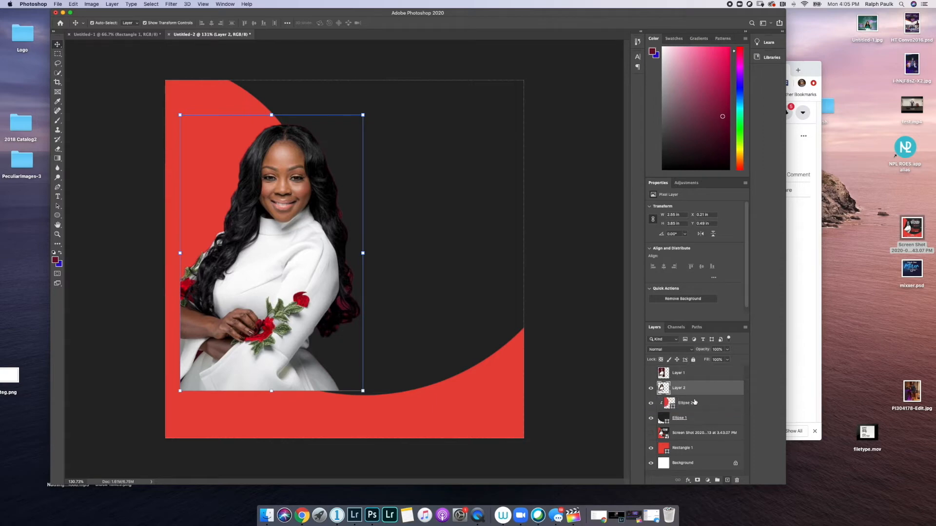
- Create a clipping mask so Layer 2 shows only inside Ellipse 2, then adjust the woman's position
right_click(690, 390)
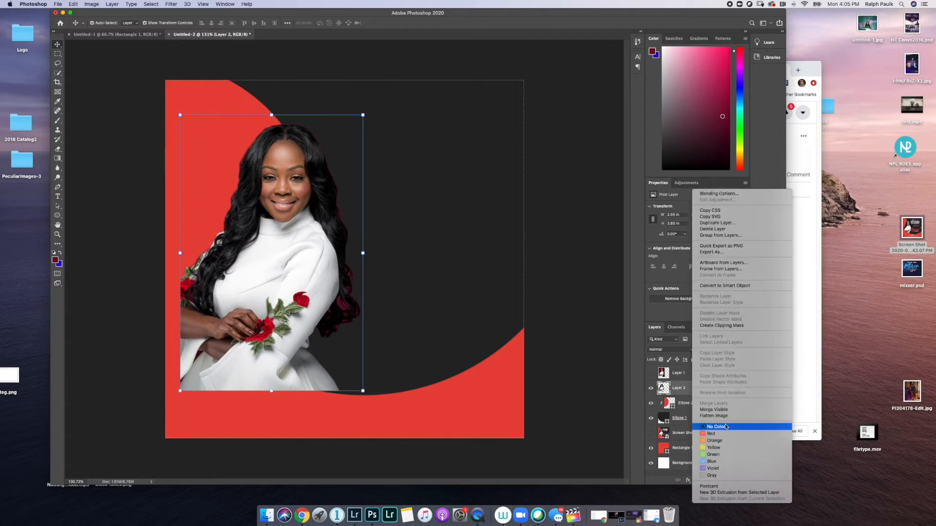
click(724, 326)
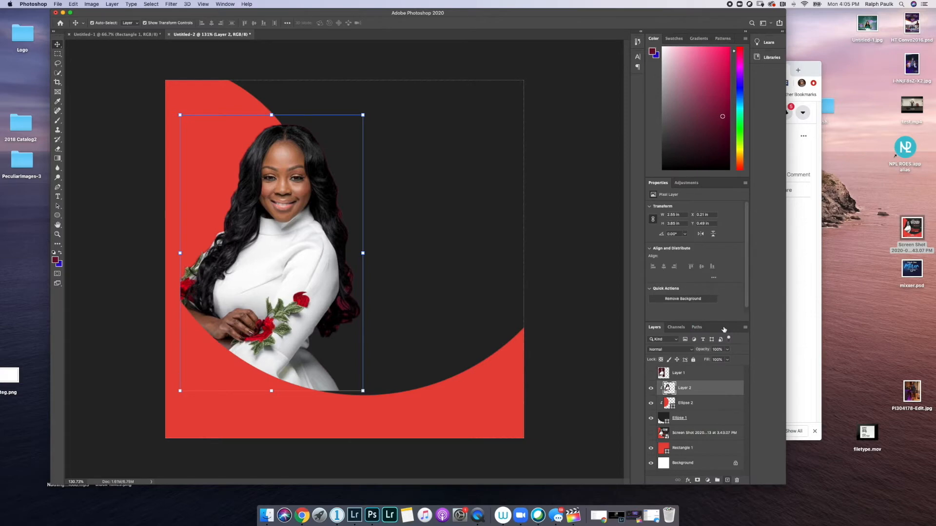
key(space)
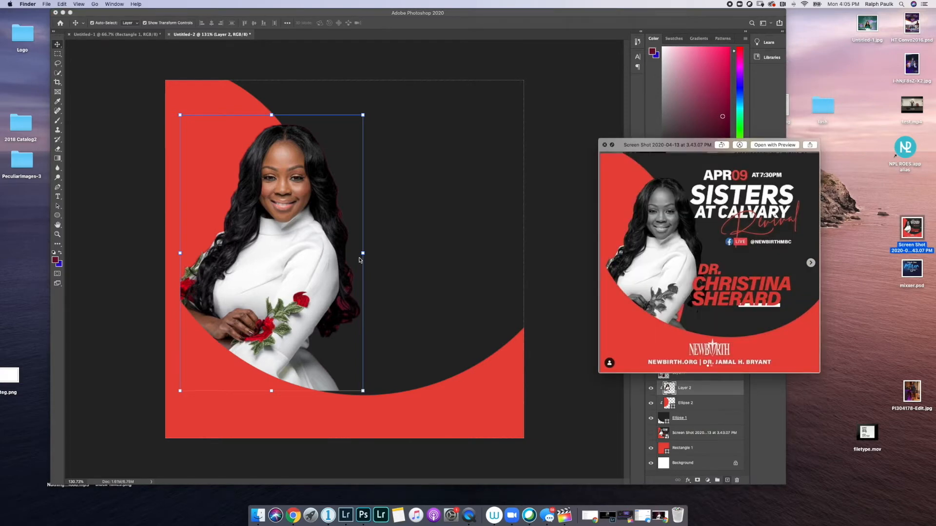
click(280, 262)
mouse_move(258, 238)
mouse_down()
mouse_move(270, 242)
mouse_move(251, 246)
mouse_up()
mouse_move(299, 271)
mouse_down()
mouse_move(289, 269)
mouse_move(299, 272)
mouse_up()
- Move the dark Ellipse 1 circle up and left, then nudge the woman's photo up
click(718, 417)
drag(387, 325, 374, 313)
drag(364, 291, 313, 287)
click(702, 393)
click(704, 406)
drag(242, 182, 242, 182)
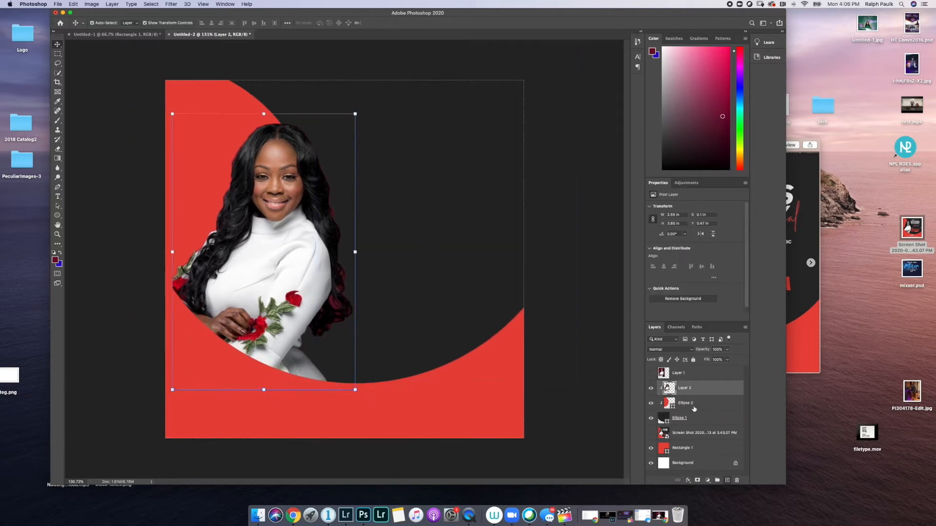
- Enlarge the red Ellipse 2 to about 121% and shift it left and down, matching the reference
click(695, 409)
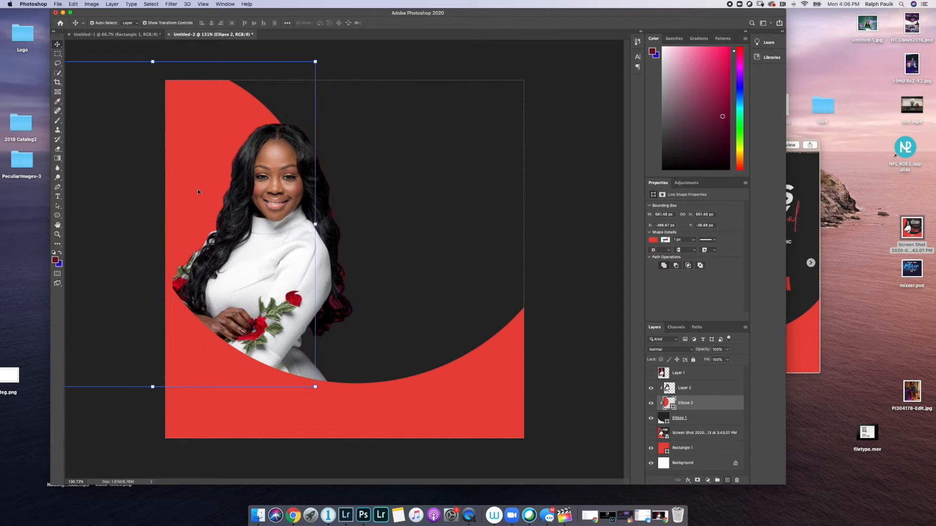
drag(192, 186, 213, 197)
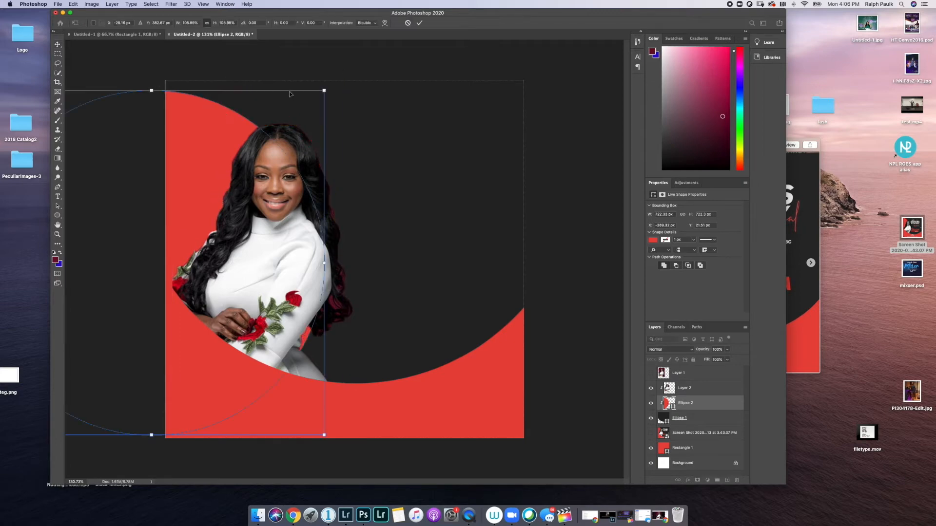
drag(324, 90, 373, 42)
drag(293, 132, 249, 153)
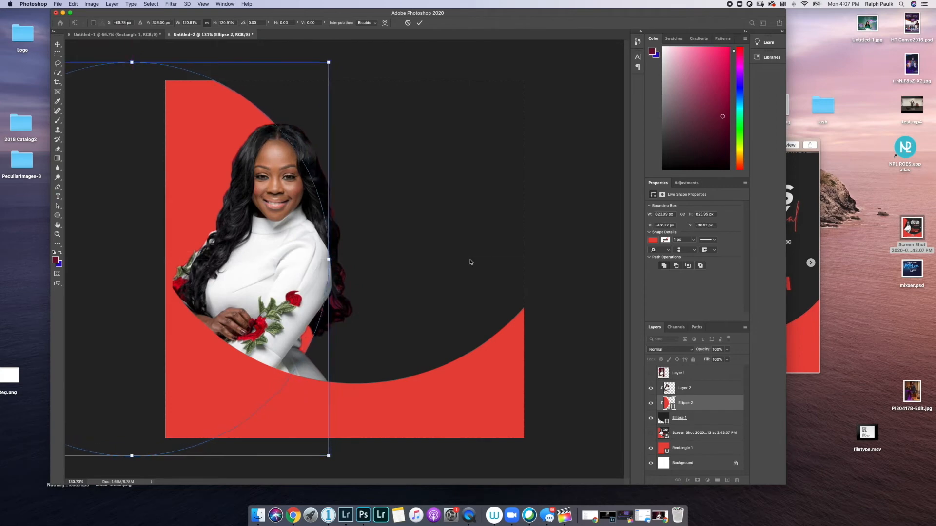
click(798, 144)
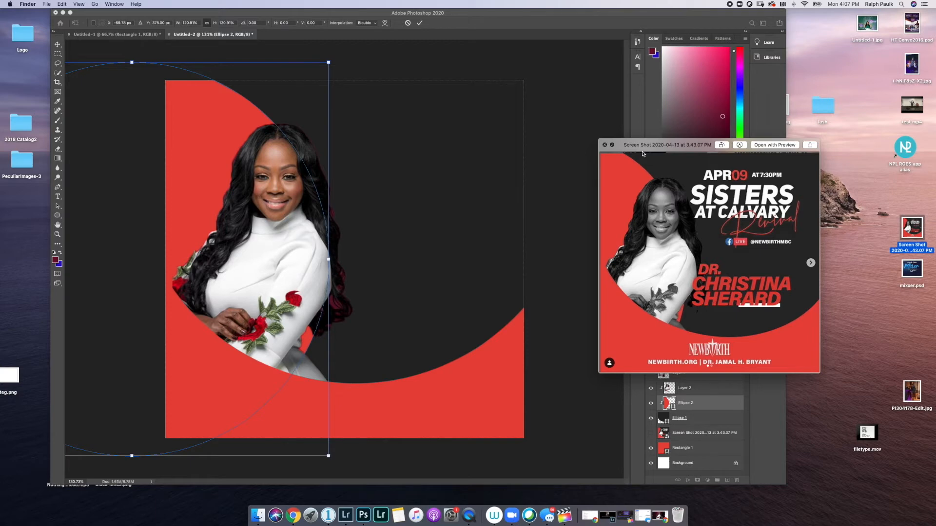
click(605, 145)
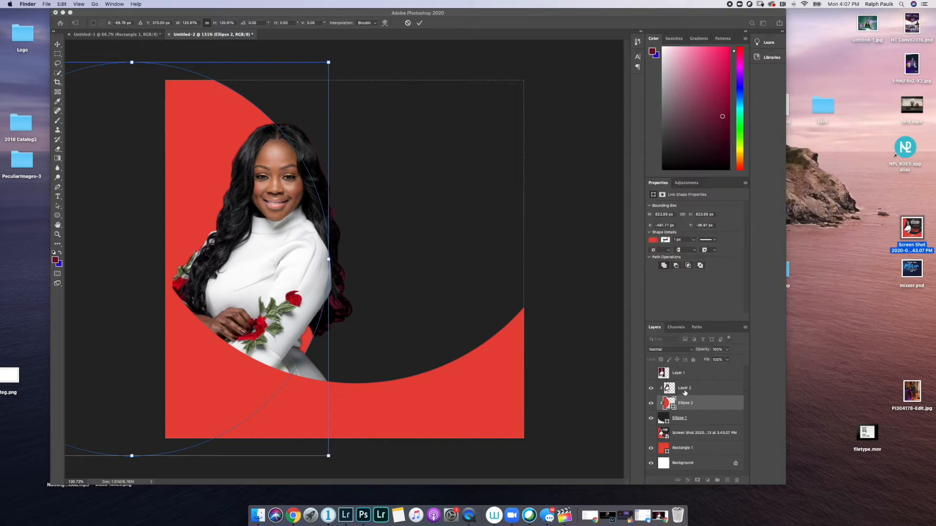
click(686, 392)
- Move the clipped woman left and down inside the ellipse, then preview the reference flyer
click(742, 390)
drag(304, 250, 299, 267)
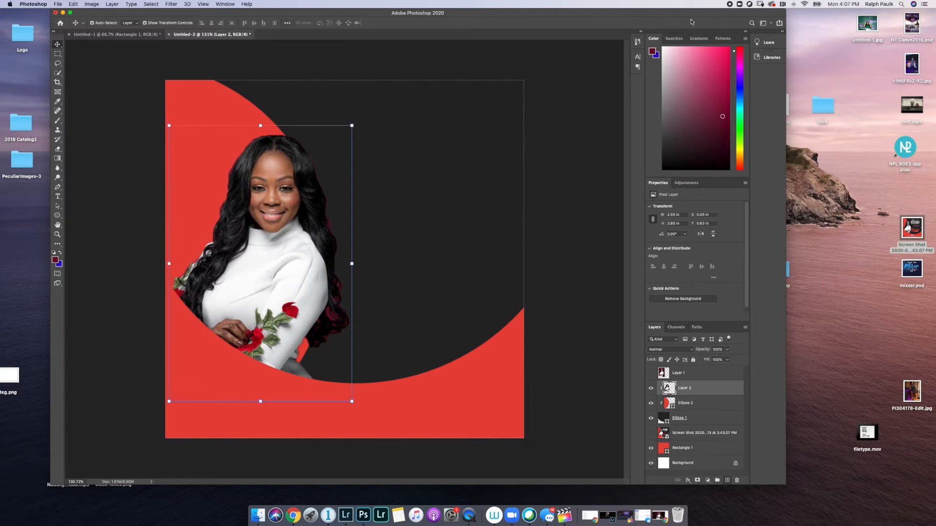
drag(610, 18, 636, 38)
click(915, 238)
key(space)
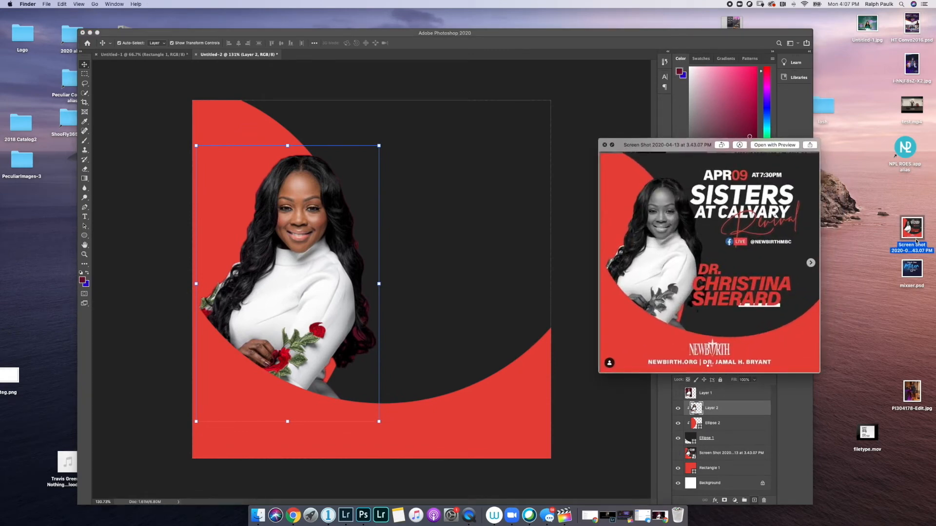
- Close the reference flyer preview and bring up the adjustment layer list in the Layers panel
key(space)
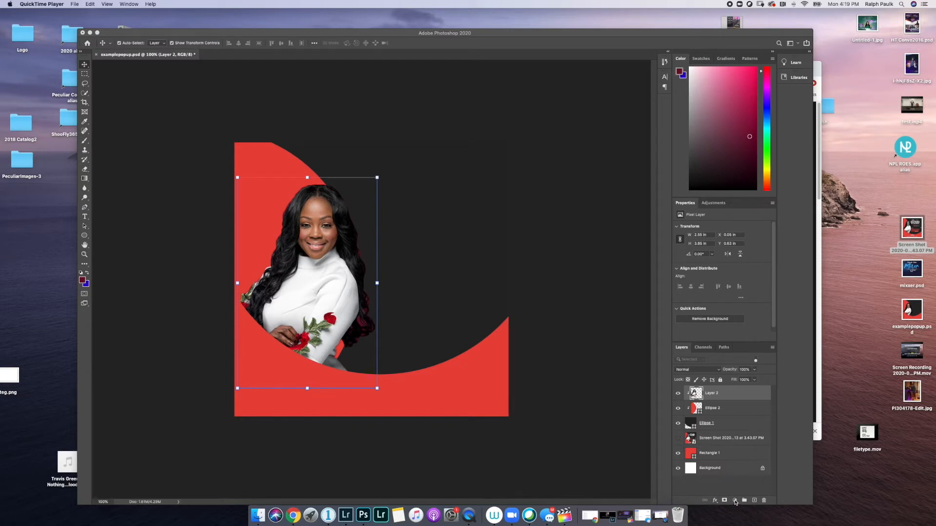
key(alt+super+8)
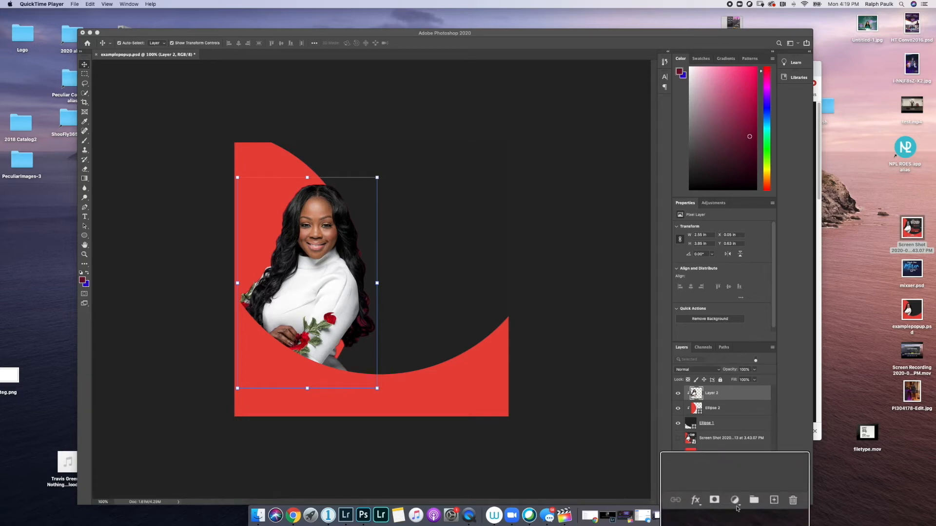
click(735, 501)
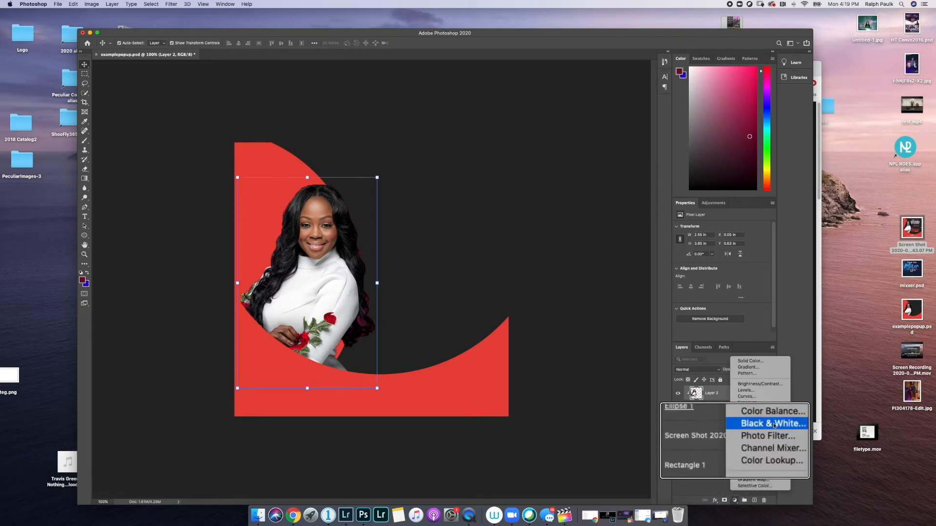
- Add a Black & White adjustment layer and clip it to the woman's portrait layer
click(774, 425)
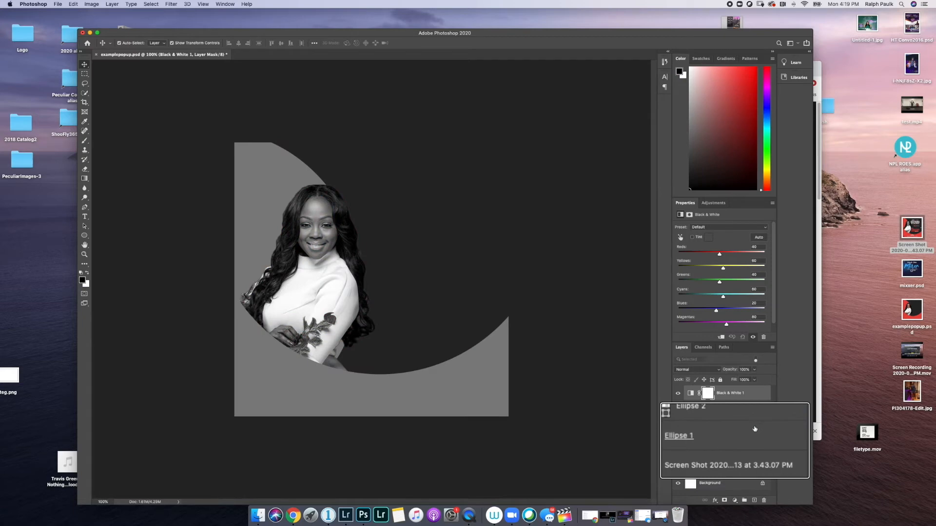
right_click(731, 397)
click(753, 340)
right_click(720, 391)
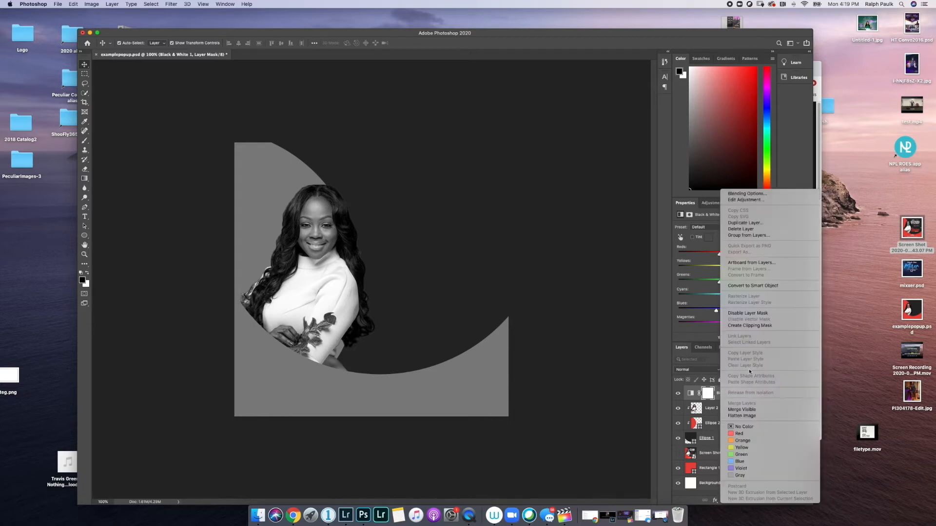
click(746, 344)
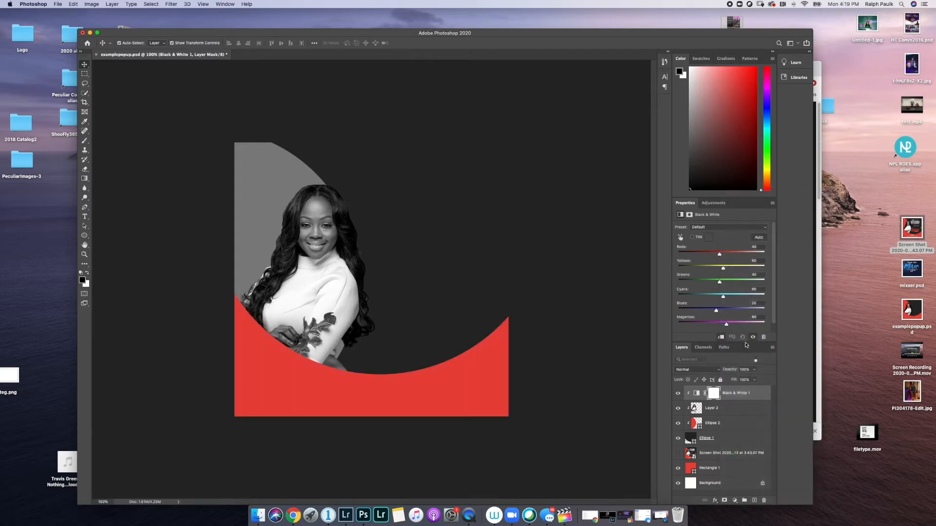
right_click(732, 396)
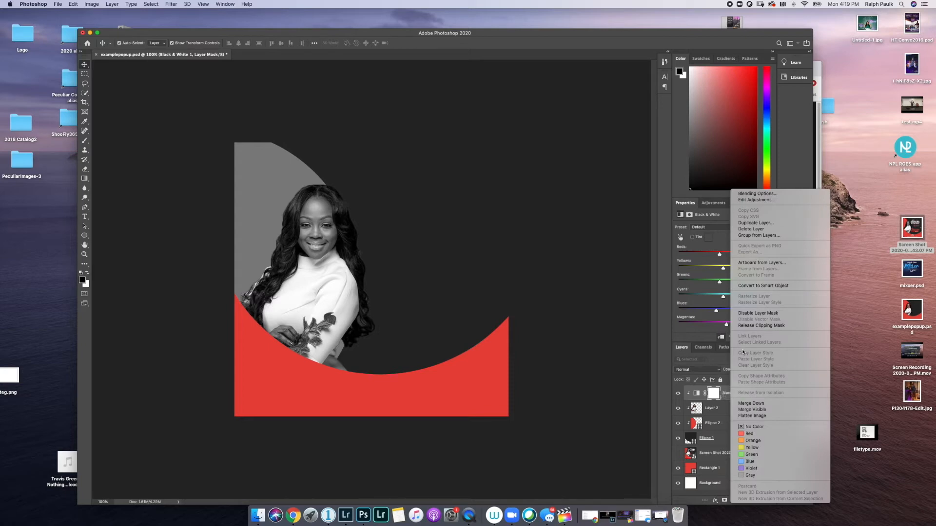
click(723, 397)
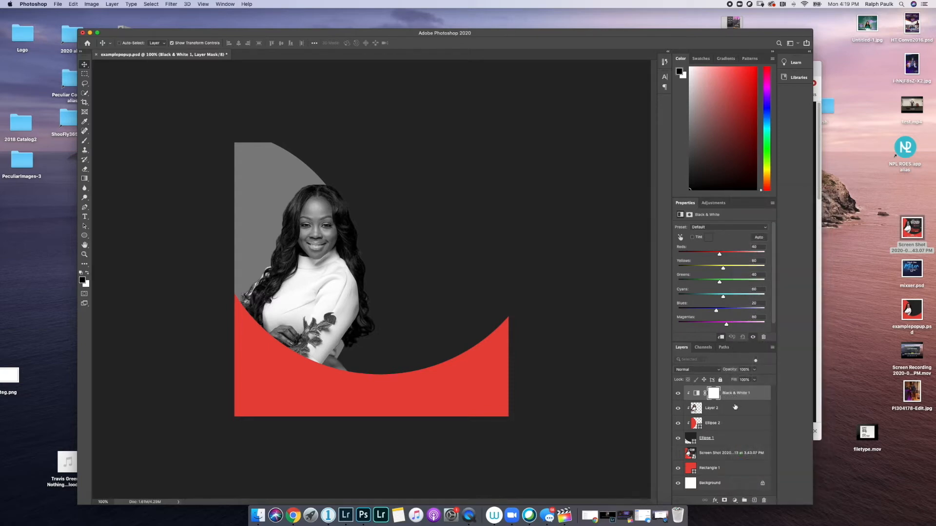
- Select the Black & White adjustment with the portrait layer and merge them into one layer
shift+click(735, 411)
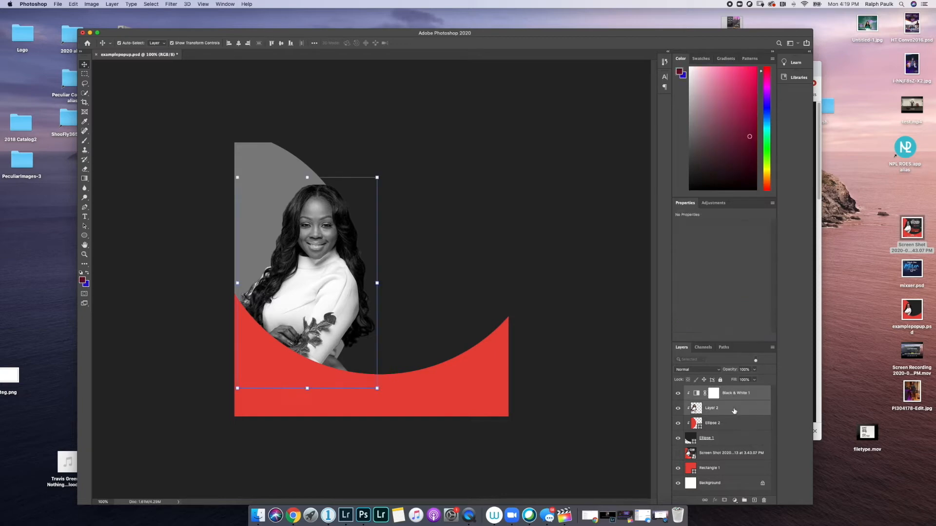
right_click(734, 411)
click(715, 409)
click(727, 397)
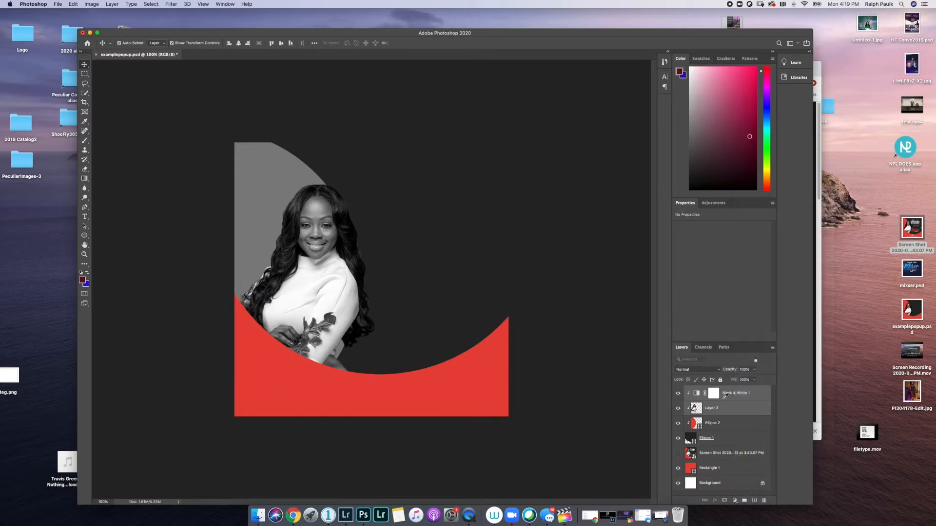
shift+click(734, 407)
right_click(733, 405)
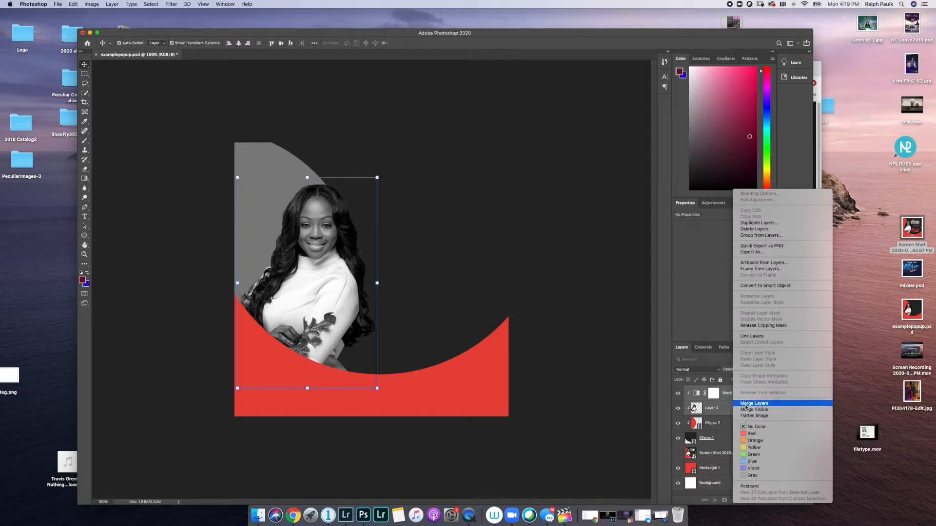
click(746, 404)
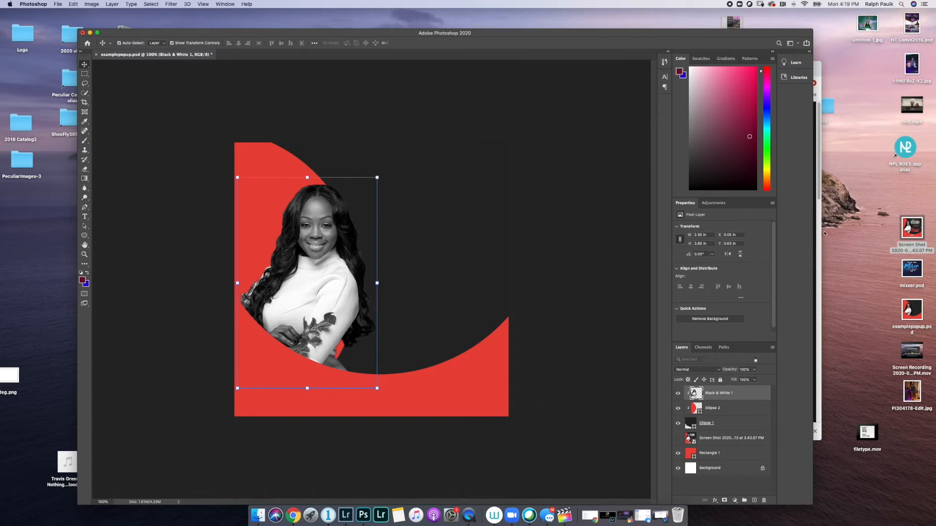
click(913, 236)
key(space)
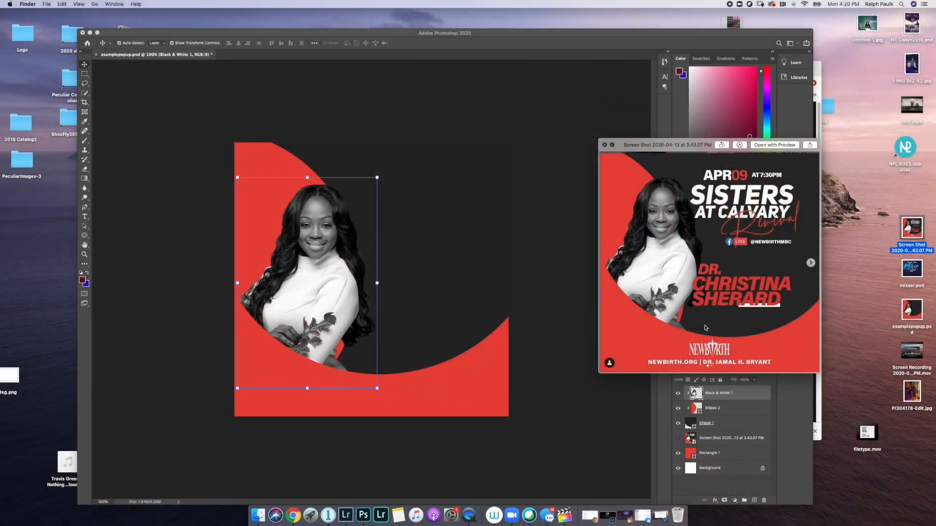
click(612, 145)
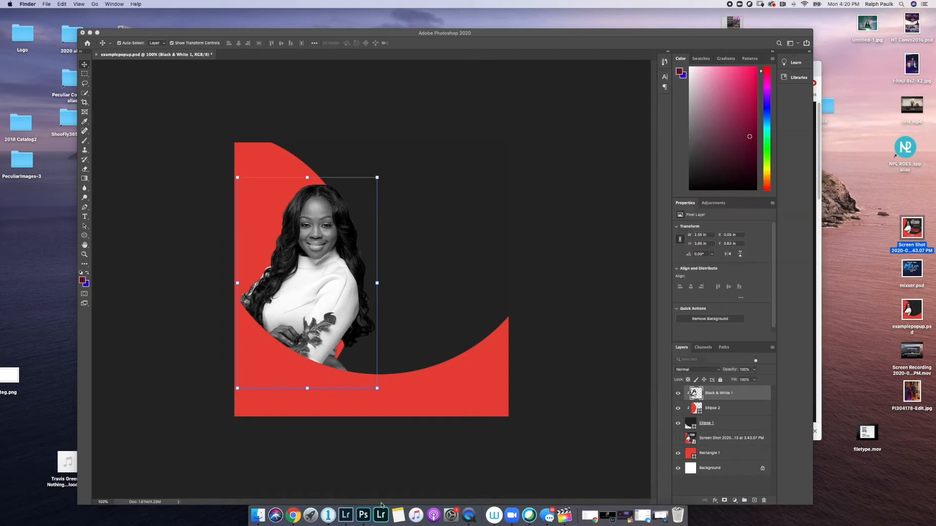
- Search Google Images for 'new birth logo' in a new Chrome tab
click(294, 515)
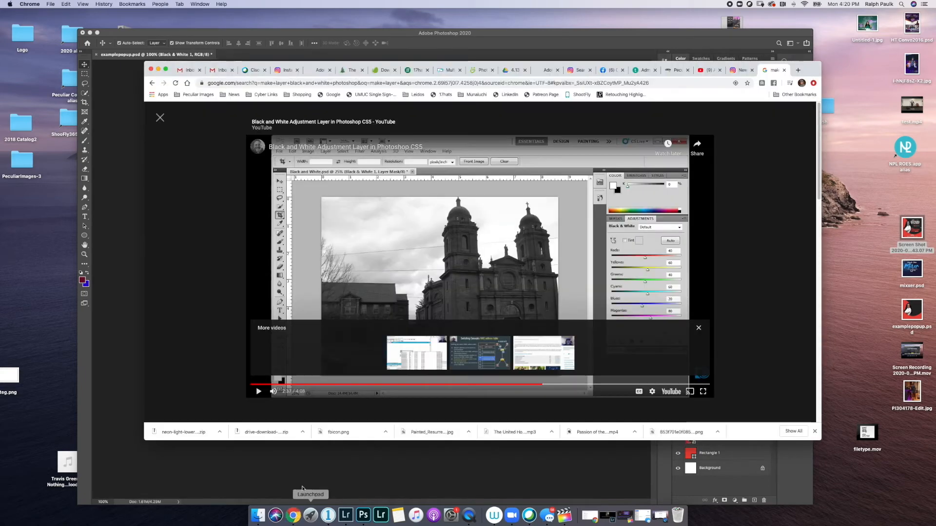
click(796, 71)
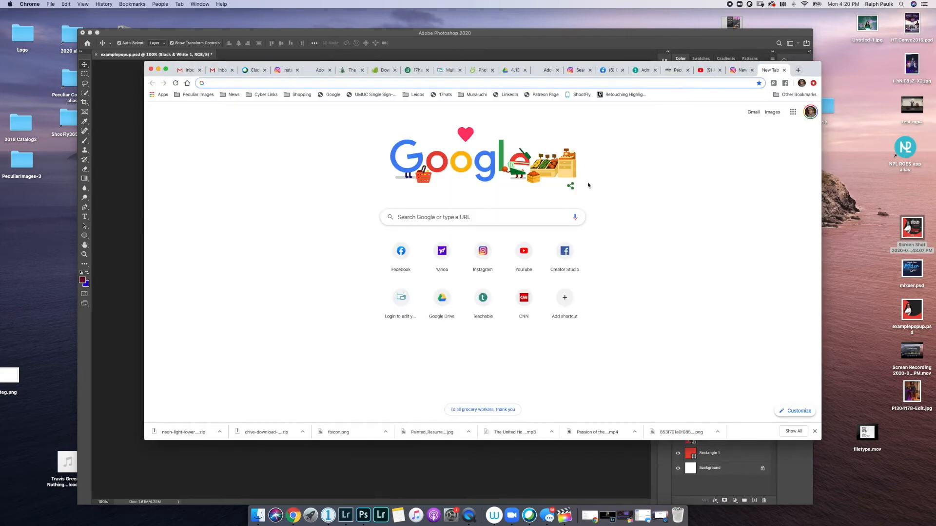
click(553, 214)
text(new)
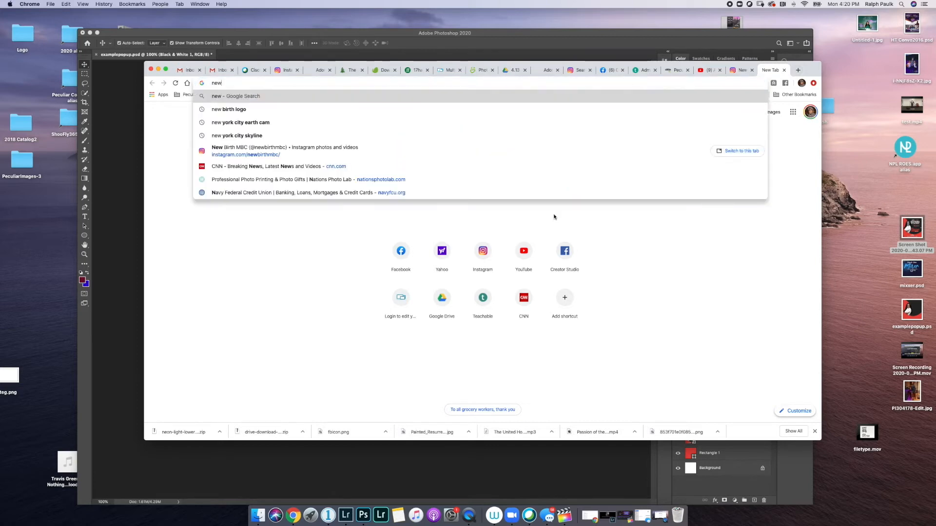
key(Return)
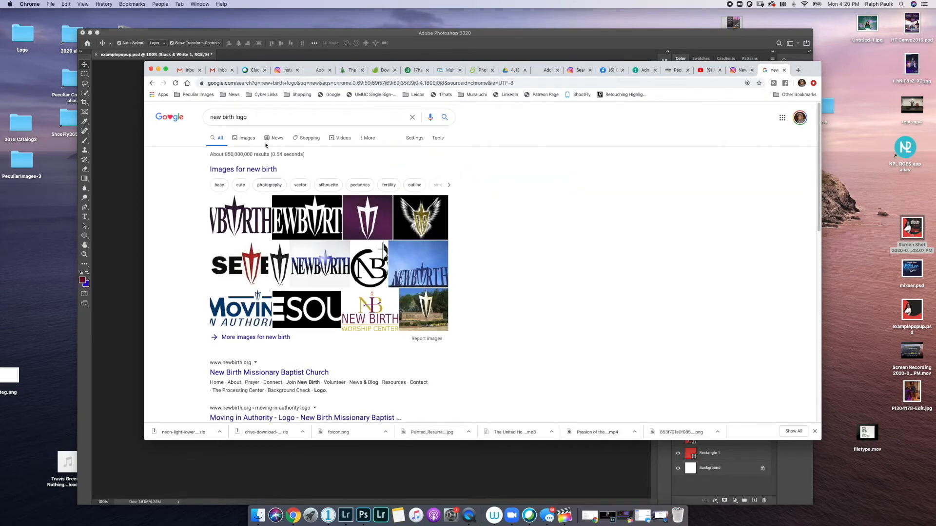
click(247, 139)
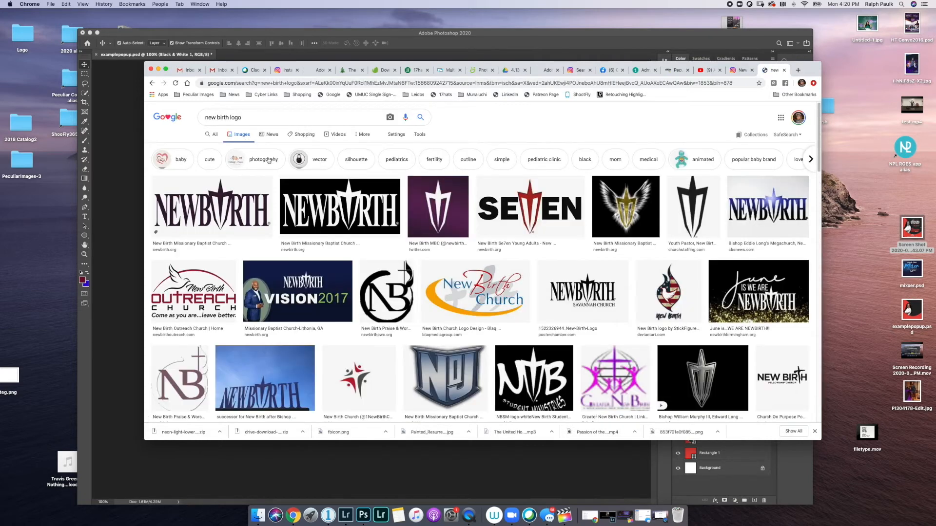
scroll(278, 200, down, 1)
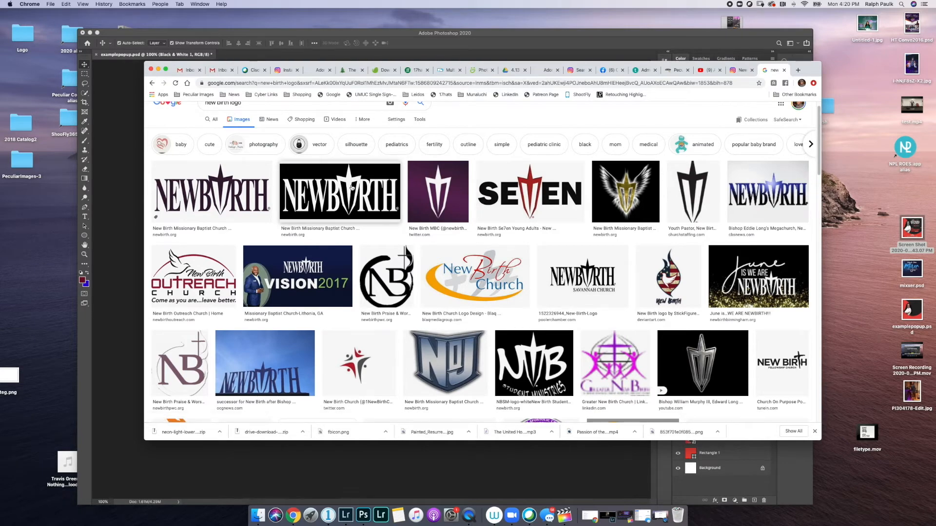
- Open a New Birth logo result's larger preview and copy the image
click(351, 188)
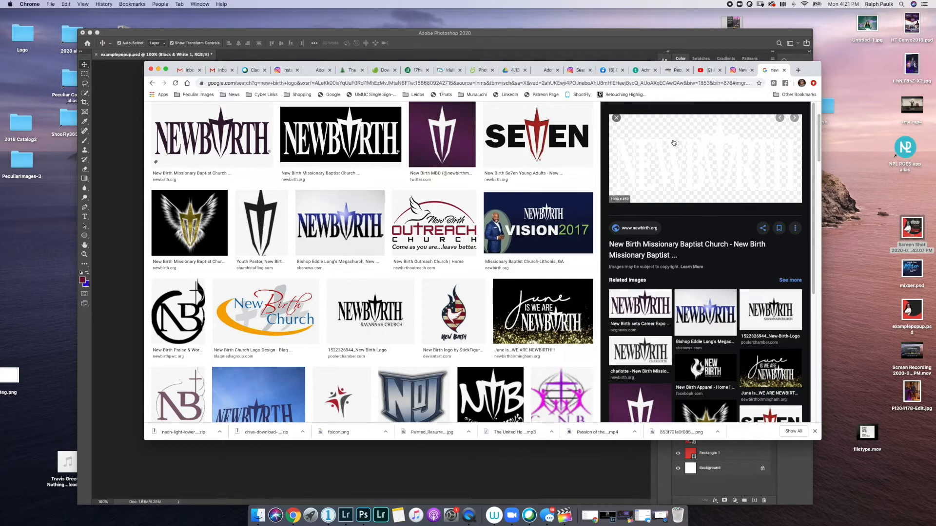
right_click(695, 168)
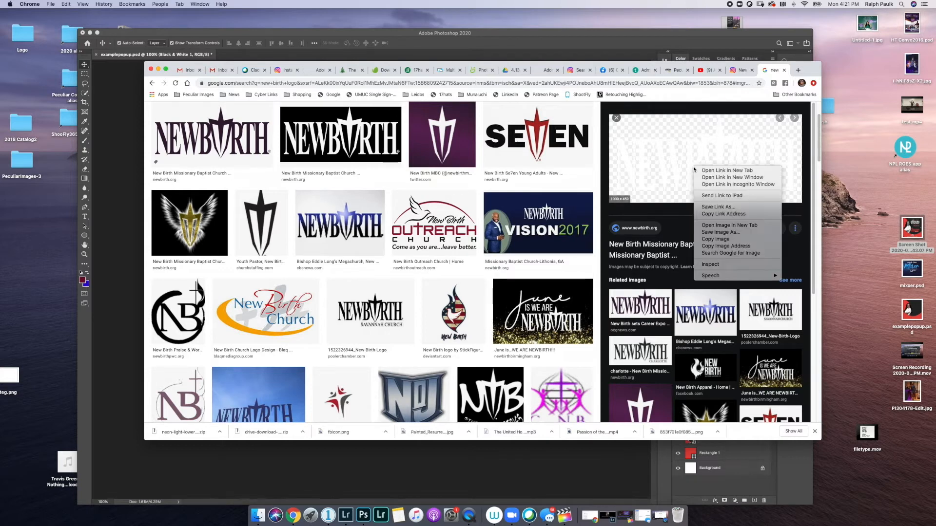
click(727, 232)
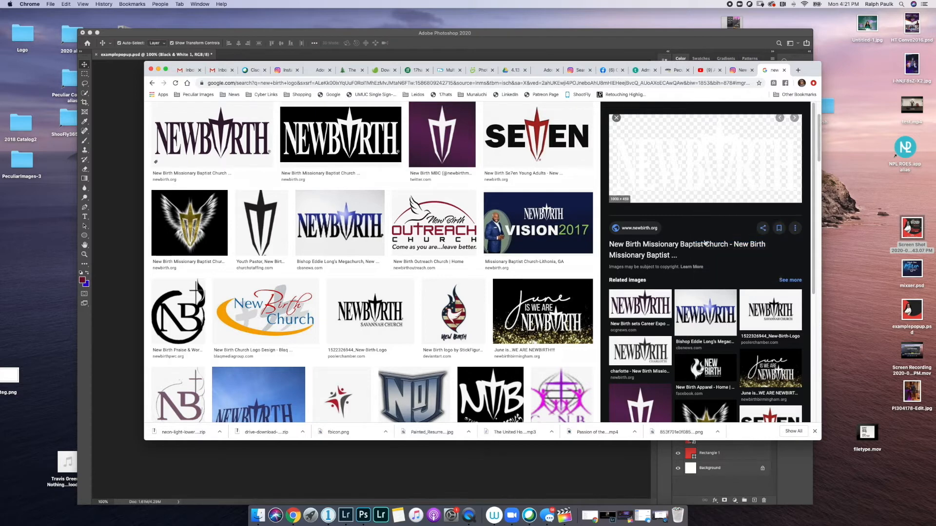
click(121, 252)
- Paste the New Birth logo, scale it to about 13% and centre it at the bottom of the red band
key(super+v)
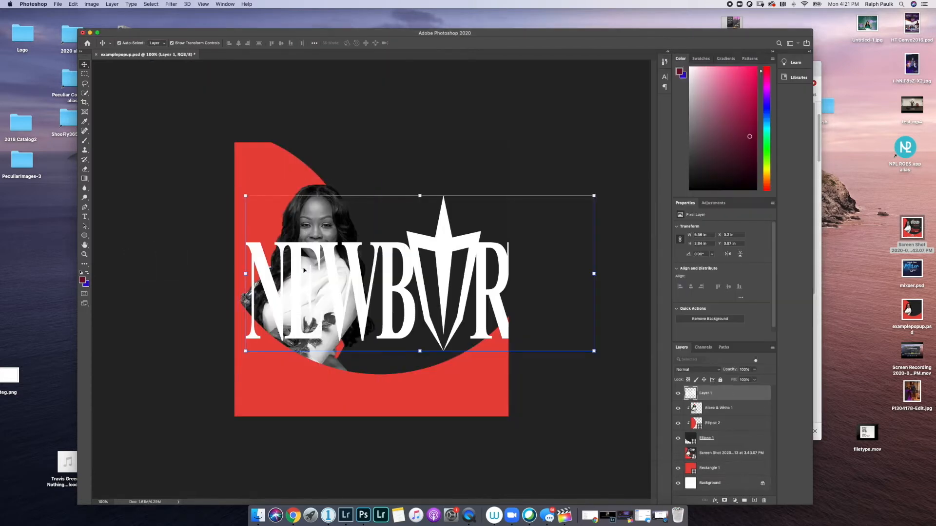
key(super+t)
drag(594, 195, 382, 391)
drag(369, 370, 370, 391)
drag(372, 397, 385, 390)
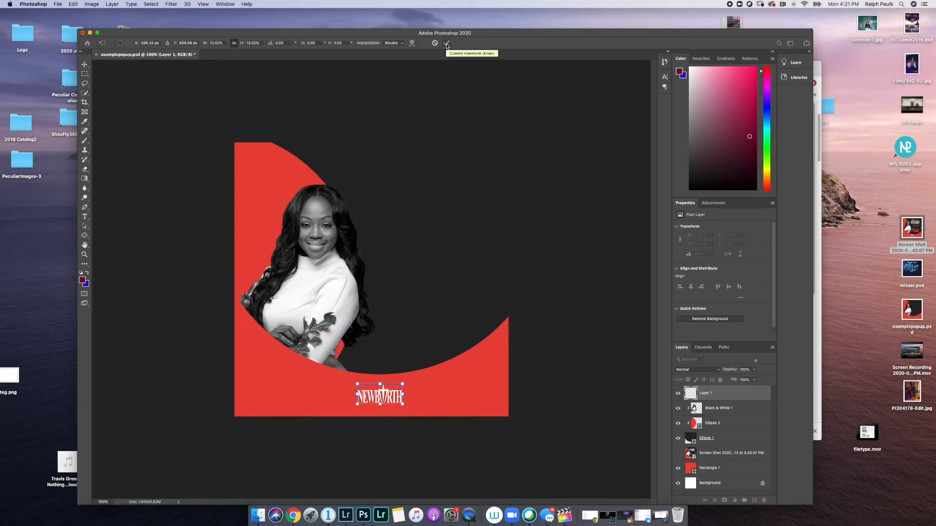
click(447, 43)
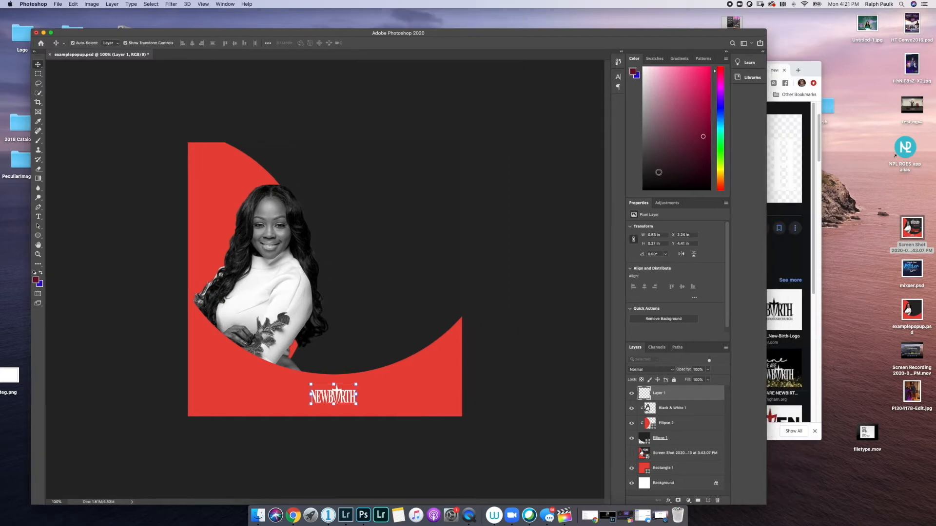
- Search Google Images for 'facebook live logo' and preview a couple of results
click(818, 78)
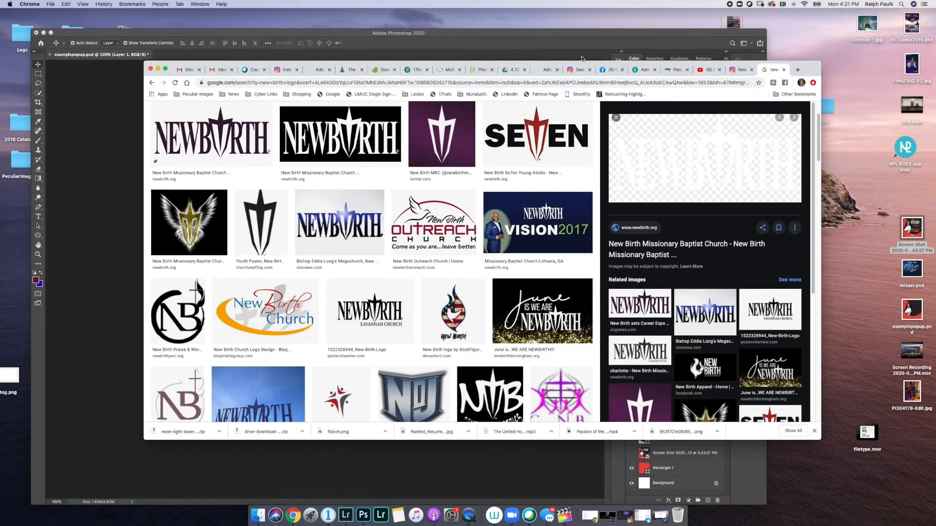
scroll(473, 251, up, 3)
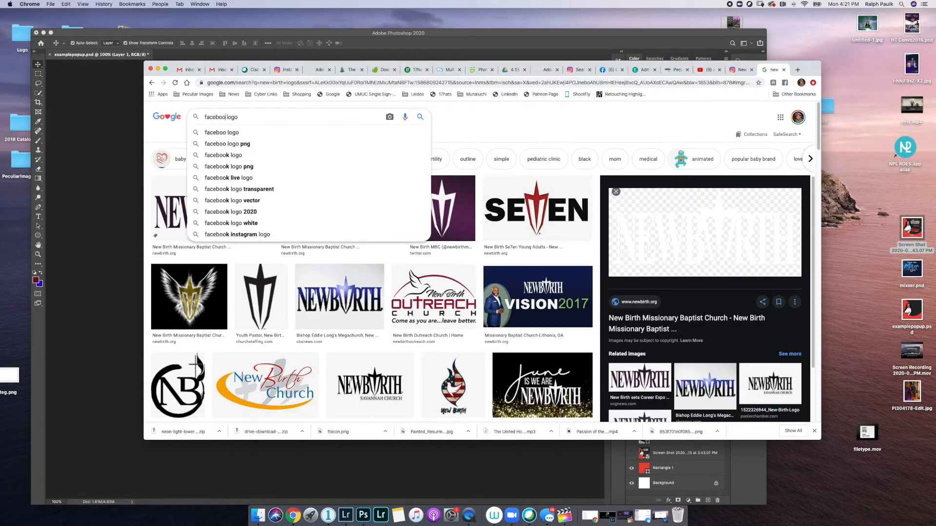
text(live)
key(Return)
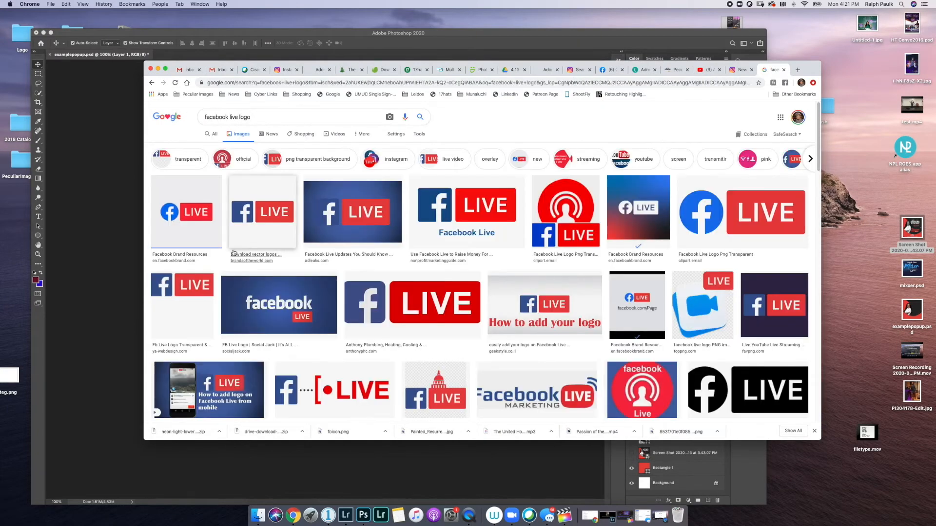
click(198, 224)
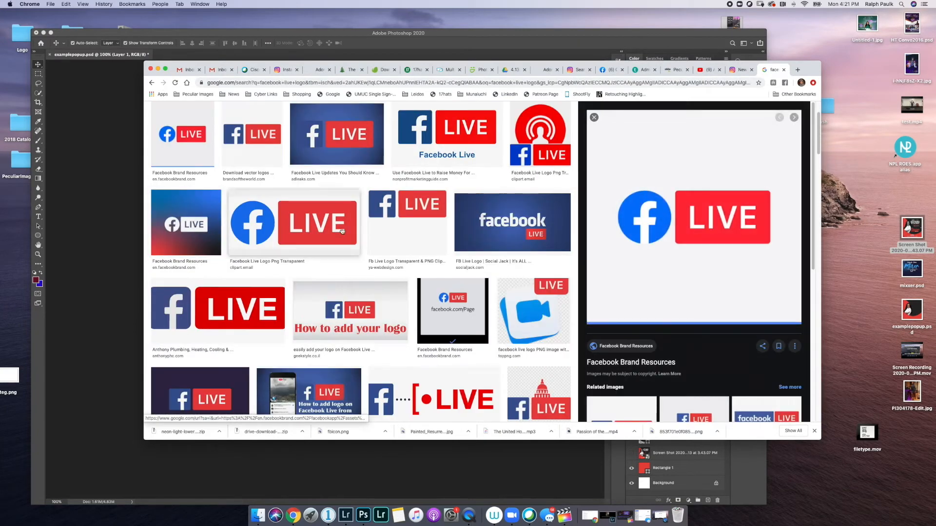
click(252, 135)
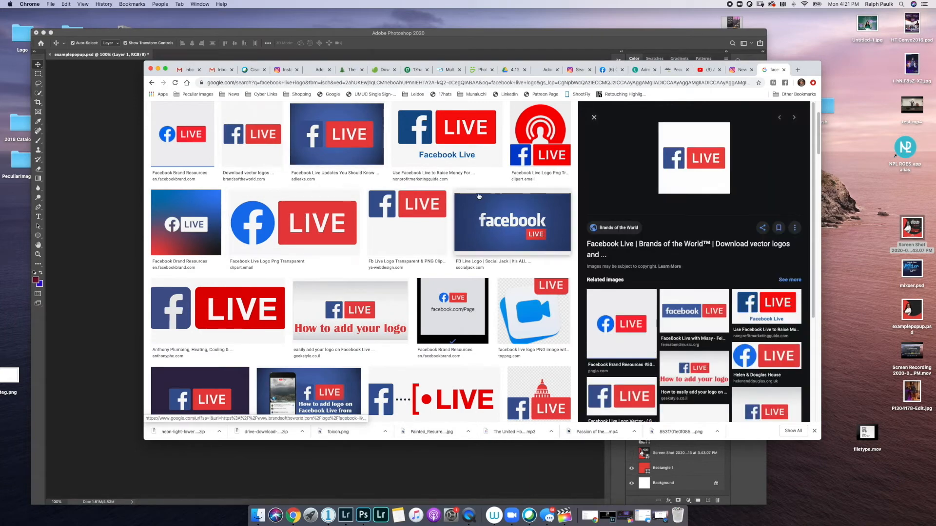
scroll(455, 213, up, 2)
scroll(455, 213, down, 2)
- Open the transparent Facebook Live logo preview and copy the image
click(218, 317)
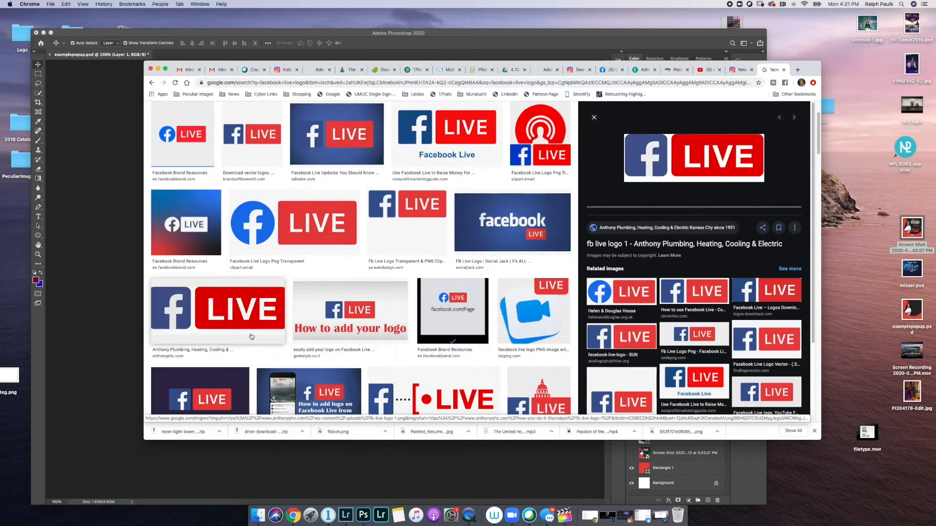
scroll(451, 280, down, 3)
scroll(400, 287, up, 3)
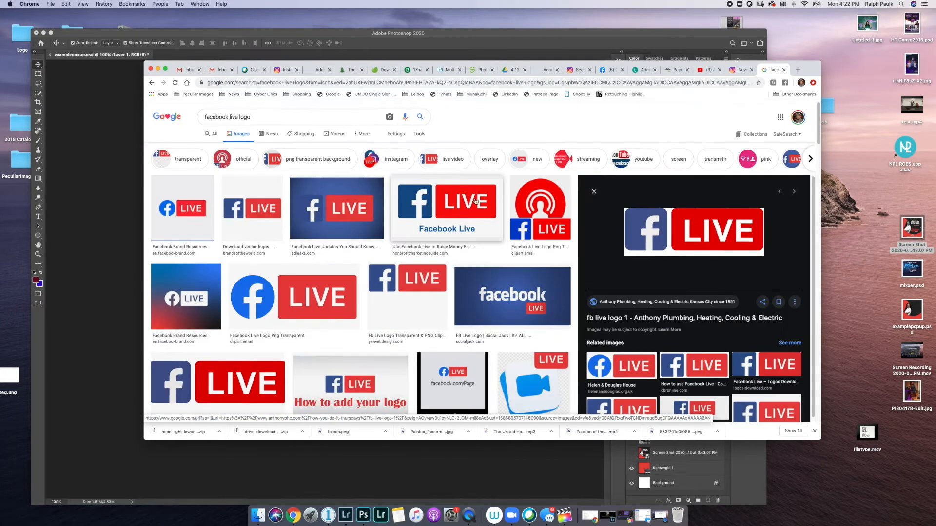
click(339, 301)
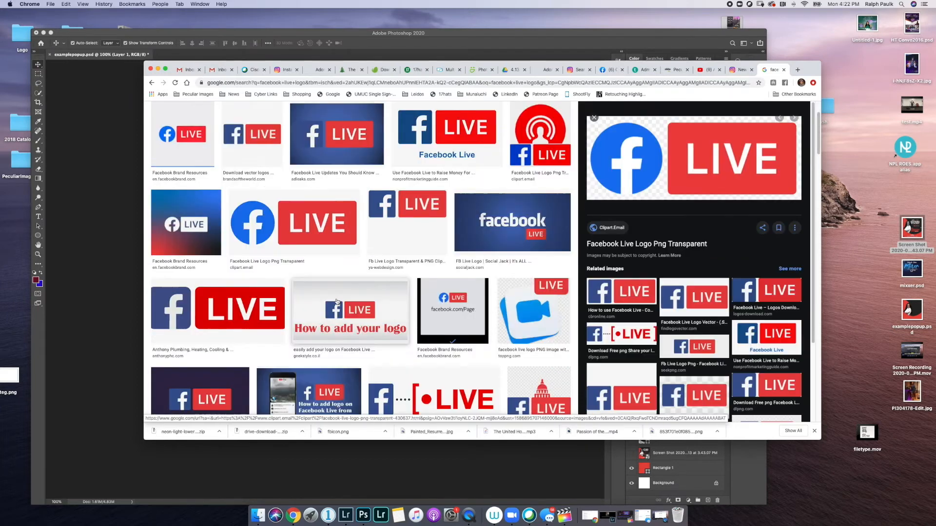
right_click(649, 174)
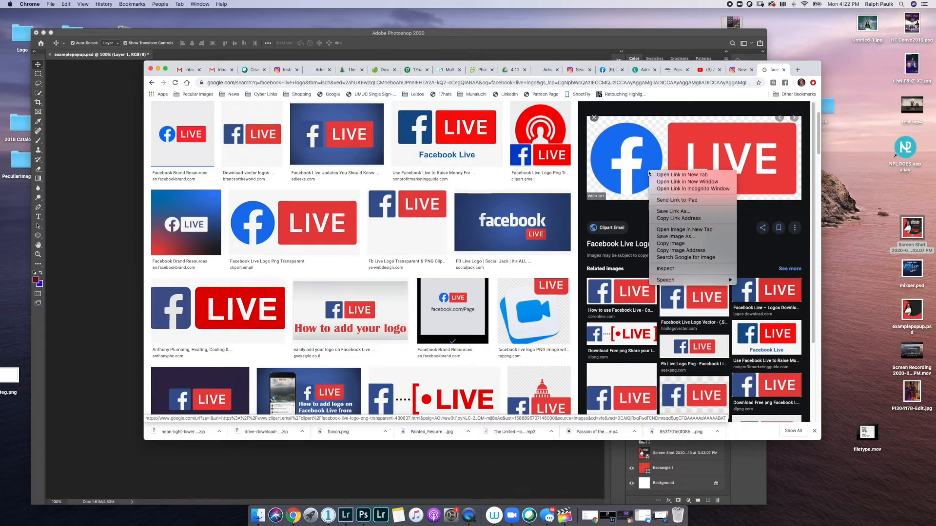
click(679, 244)
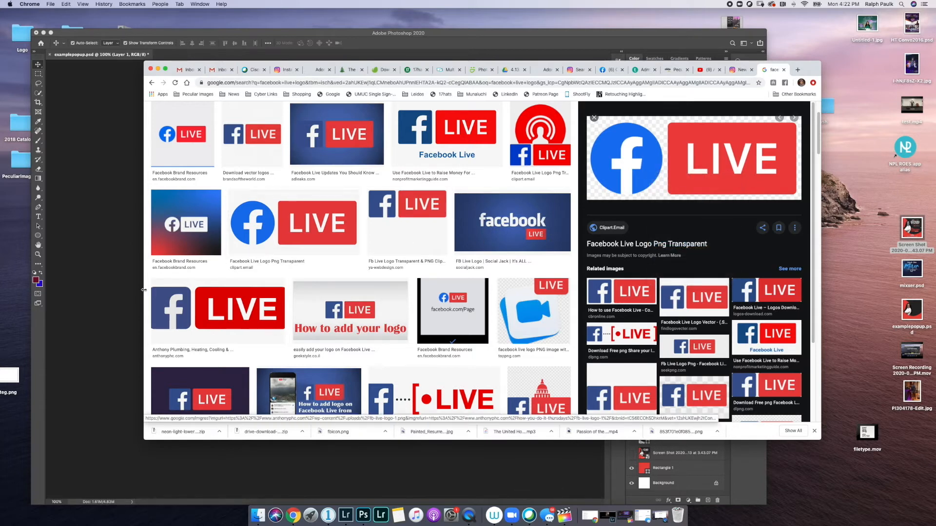
click(115, 289)
- Paste the Facebook LIVE logo, shrink it to a small badge, and preview the reference flyer screenshot
key(super+v)
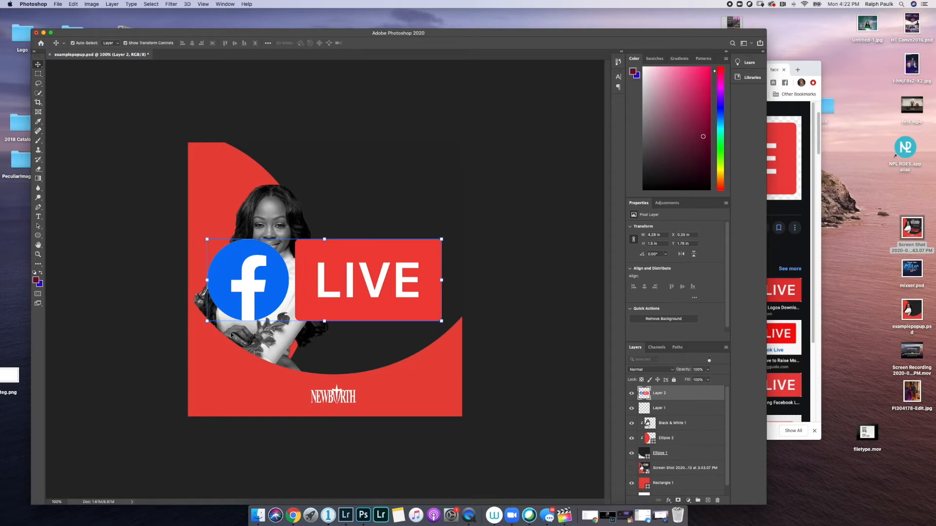
drag(206, 322, 370, 204)
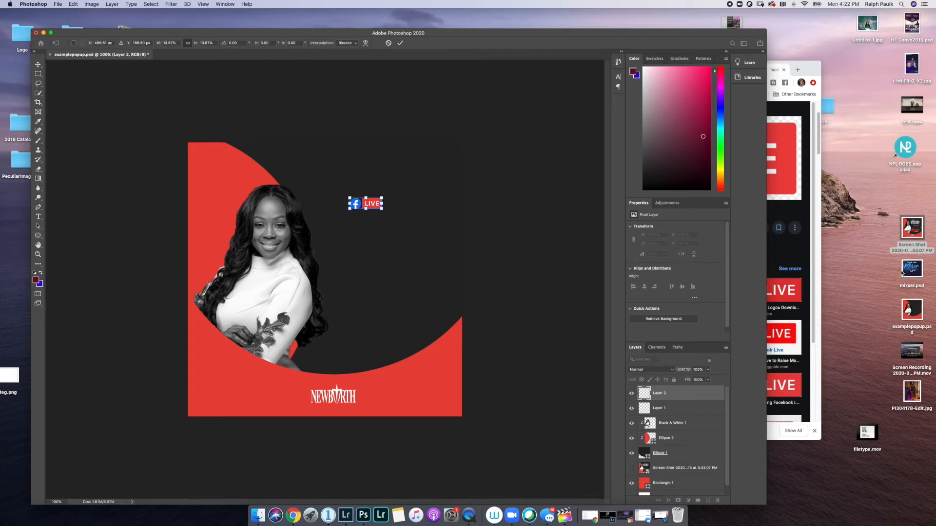
click(920, 246)
key(space)
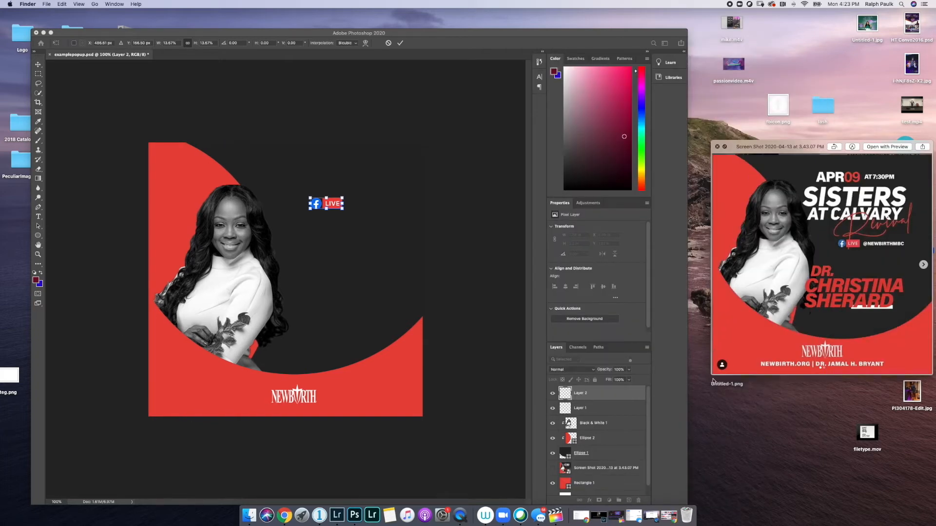
- Type a white line 'NEWBIRTH.ORG |' followed by the pastor's name beneath the logo
drag(713, 377, 693, 394)
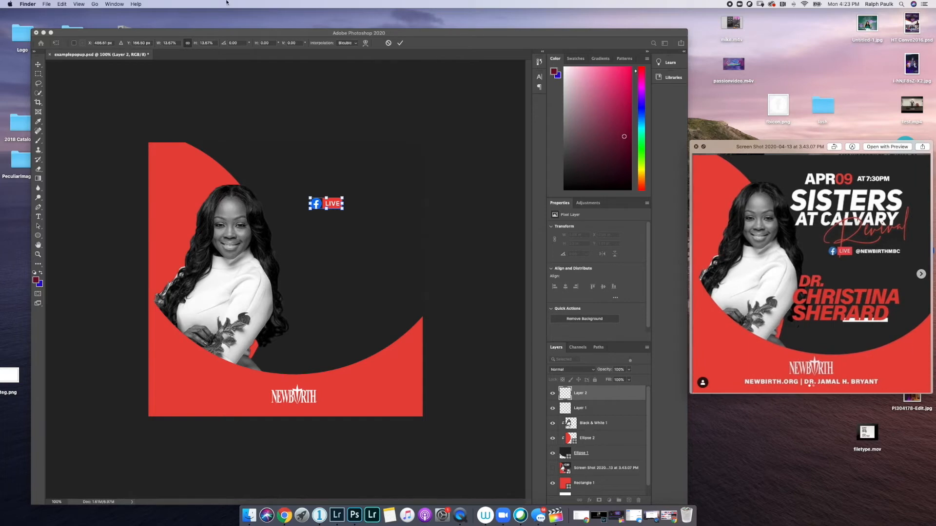
click(36, 220)
click(38, 217)
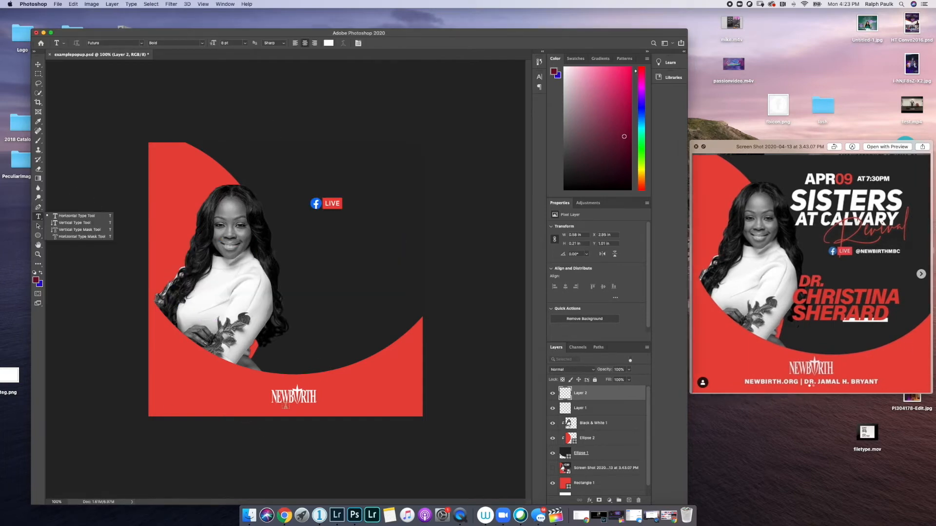
click(275, 410)
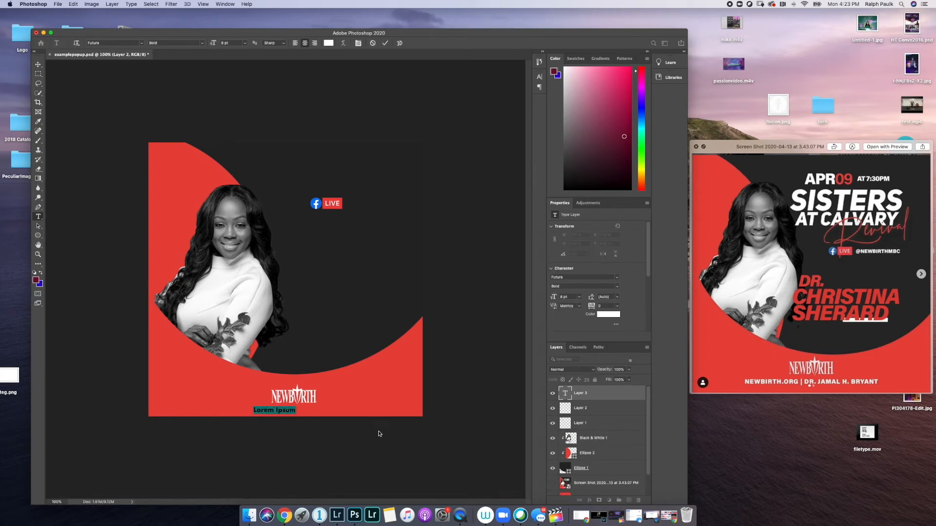
text(NEWBIRTH.ORG | DR.)
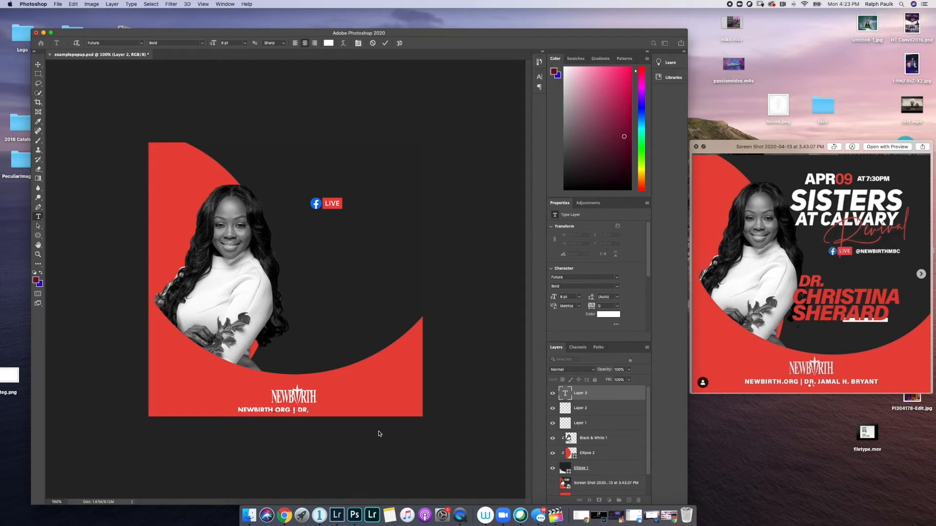
text( JAMAL H. BRYANT)
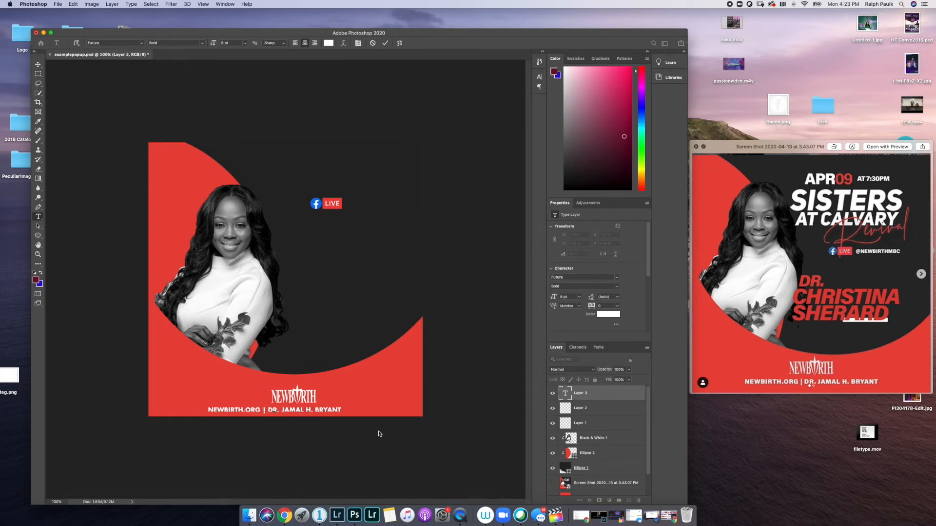
click(385, 43)
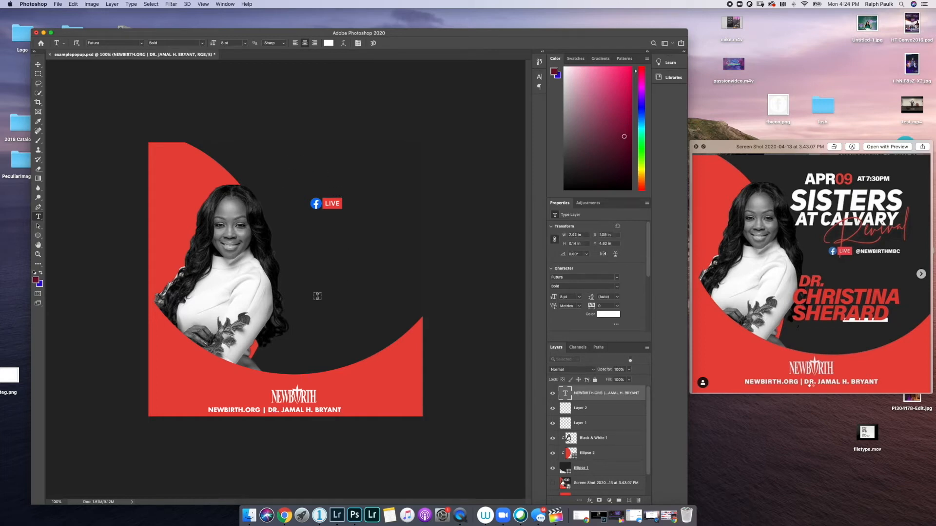
- Add separate stacked text layers 'DR.', the speaker's first name, and surname right of the woman
click(306, 281)
text(DR.)
click(385, 42)
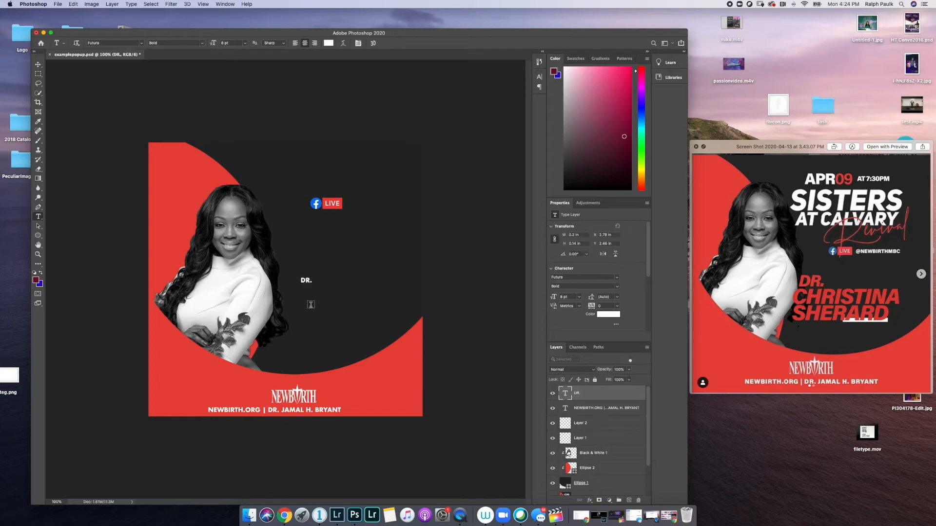
click(309, 306)
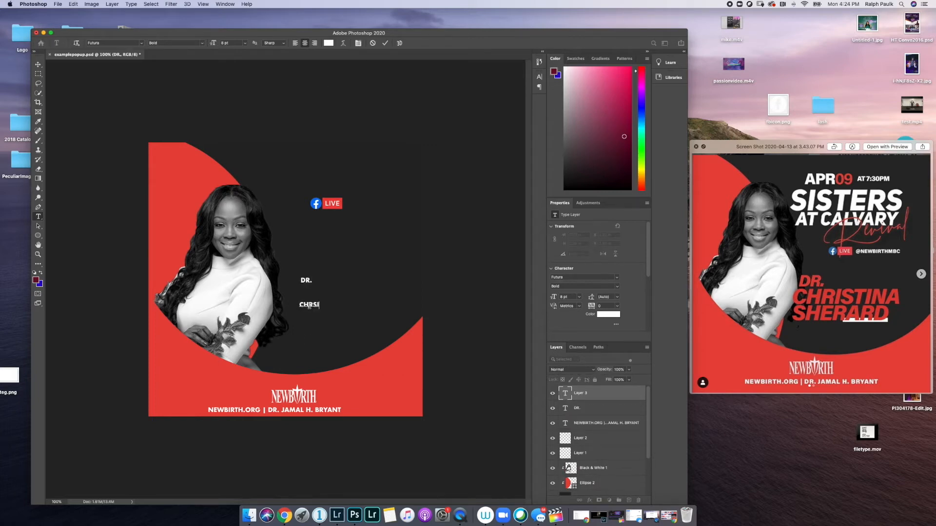
click(385, 43)
click(304, 335)
key(BackSpace)
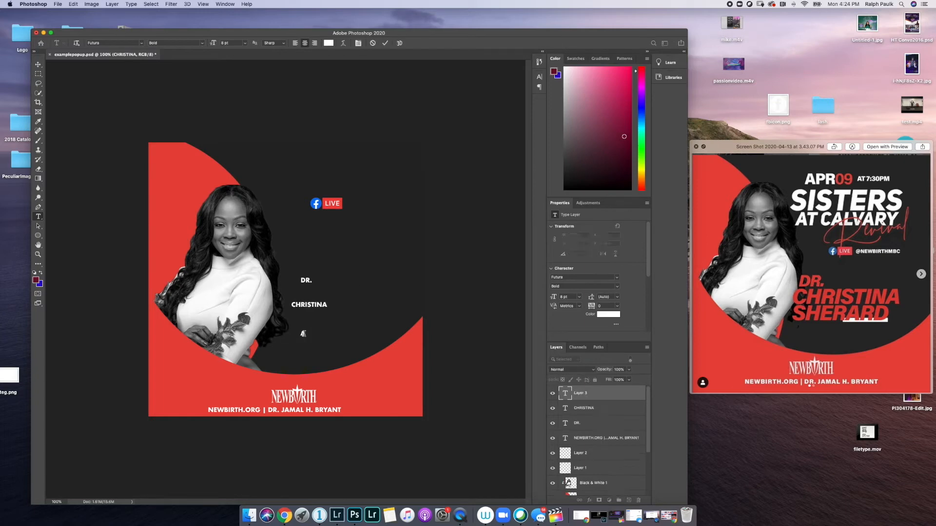
click(387, 42)
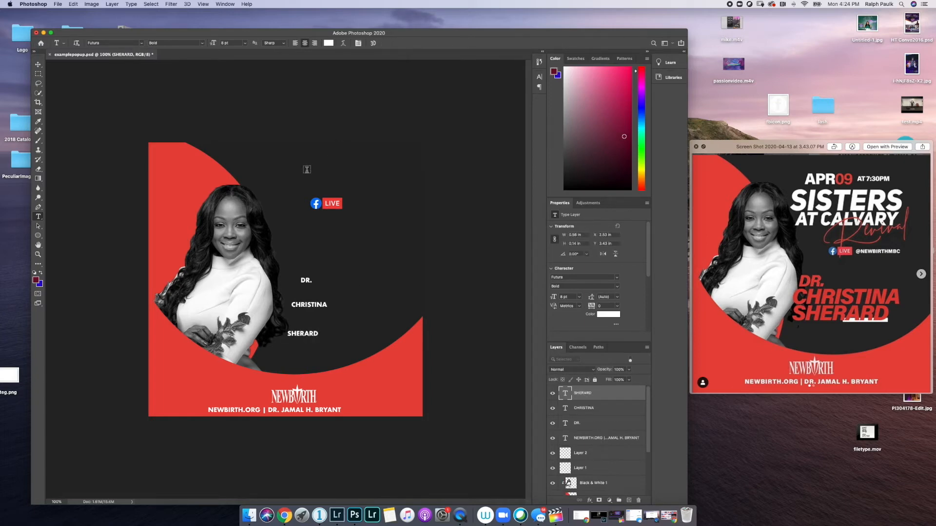
click(293, 165)
- Add the date text layers APR, 09 and AT 7:30PM near the flyer top
text(APR)
click(385, 43)
click(302, 165)
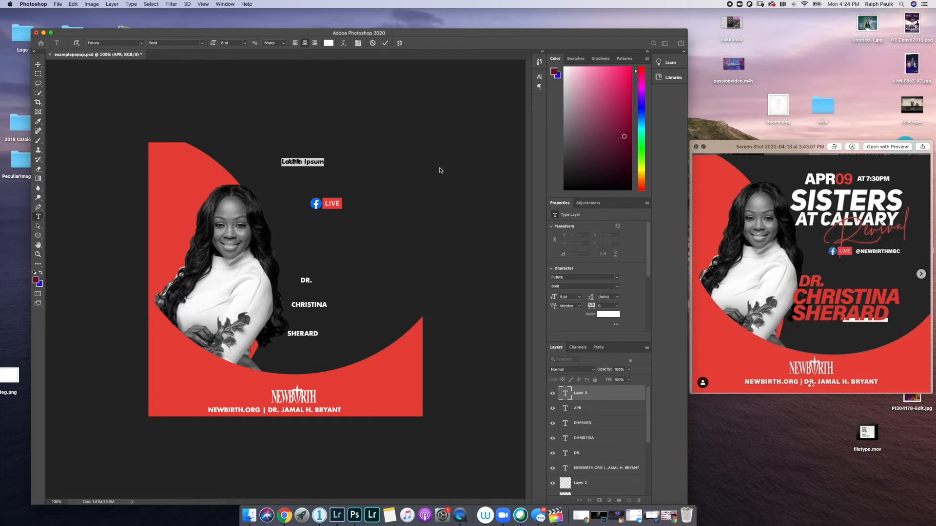
text(09)
click(439, 169)
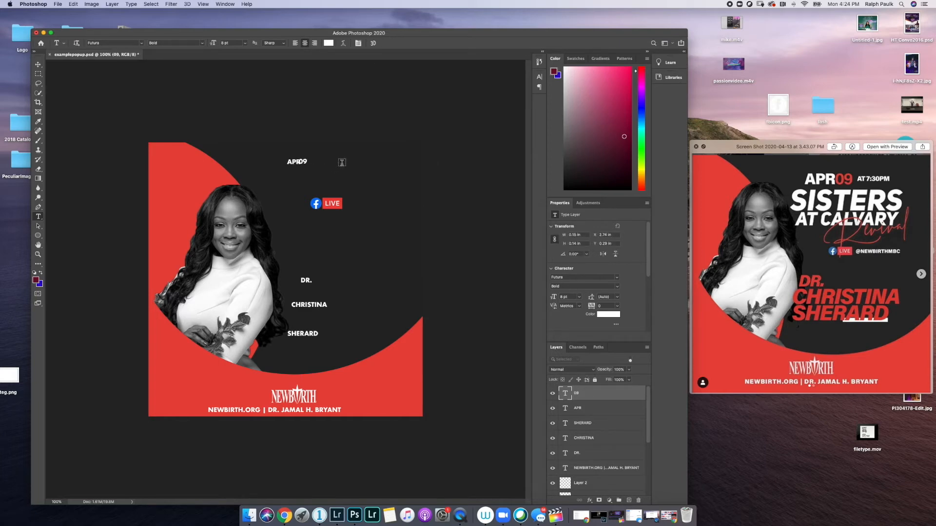
click(341, 165)
text(AT )
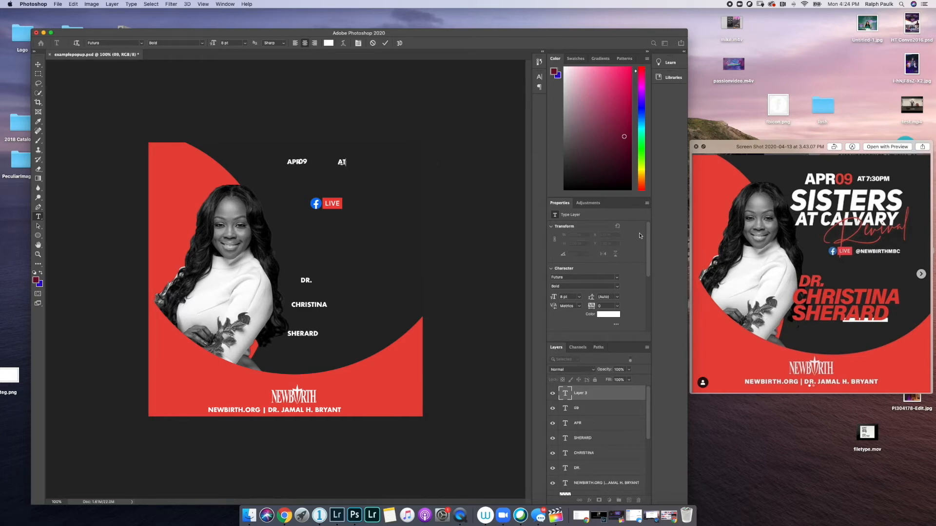
text(7:30PM)
click(300, 229)
- Add the SISTERS, AT CALVARY and Revival text lines above the LIVE badge
click(292, 184)
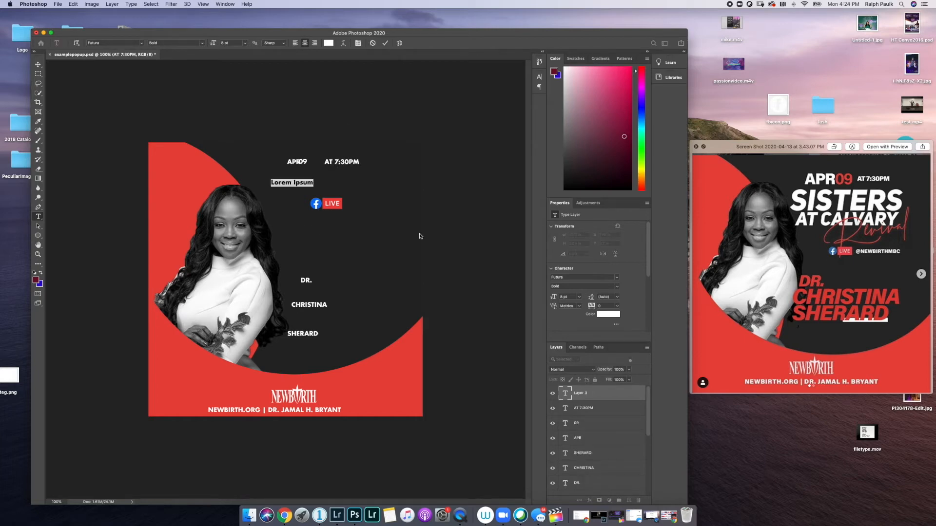
text(SISTERS)
click(385, 44)
click(291, 191)
text(AT )
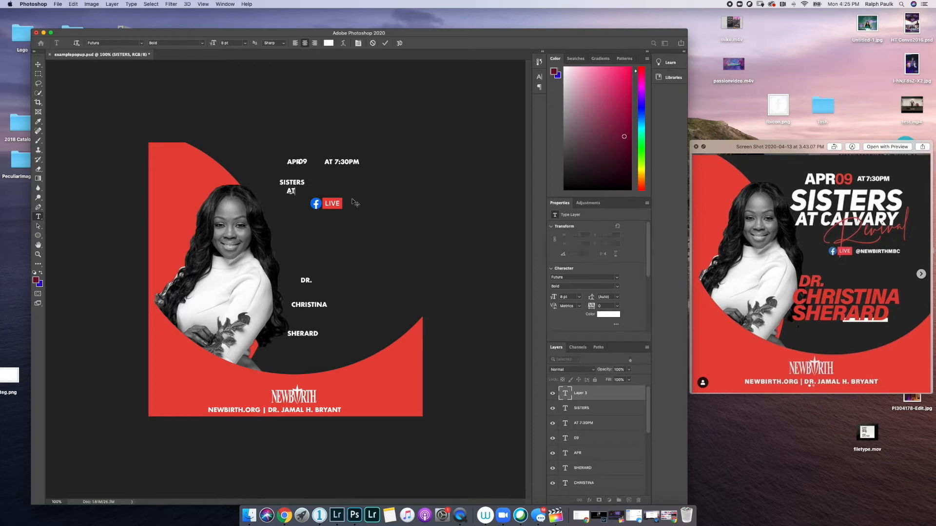
text(CALVARY)
click(341, 230)
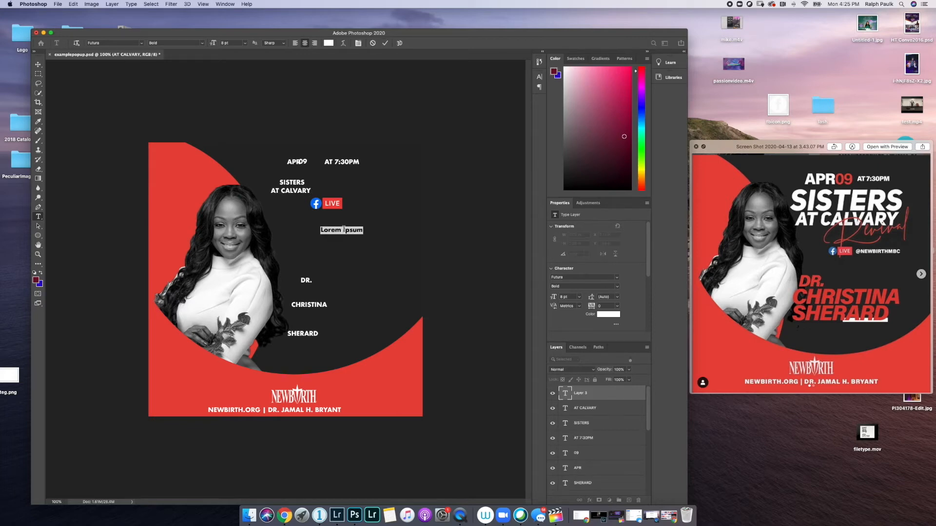
key(BackSpace)
text(Revival)
click(385, 43)
- Add the church's social media handle as text beside the LIVE badge
click(354, 204)
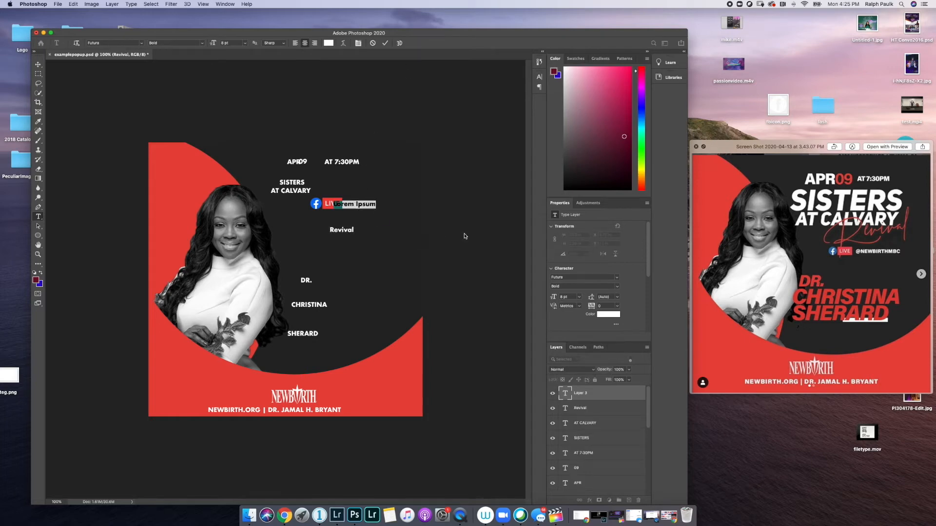
text(@new)
key(BackSpace)
key(BackSpace)
key(BackSpace)
text(n)
key(BackSpace)
text(NEWBIRTHMBC)
click(385, 43)
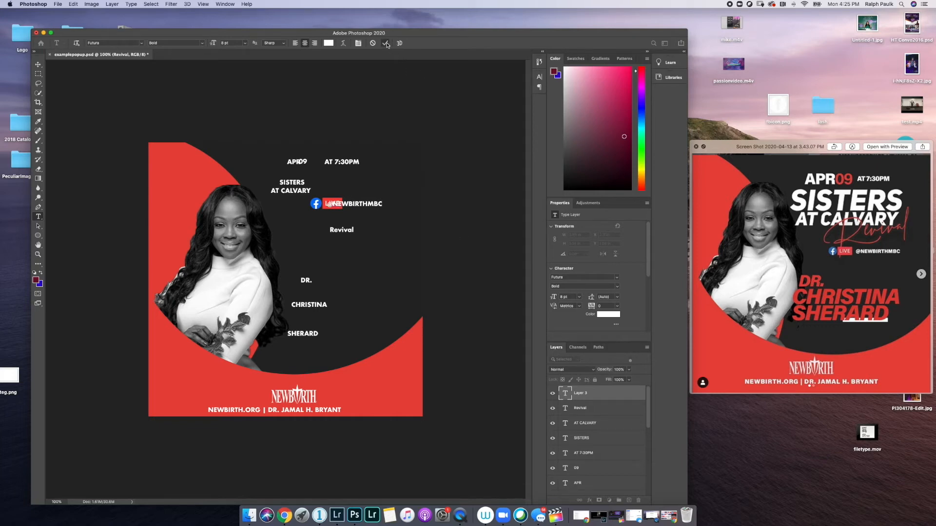
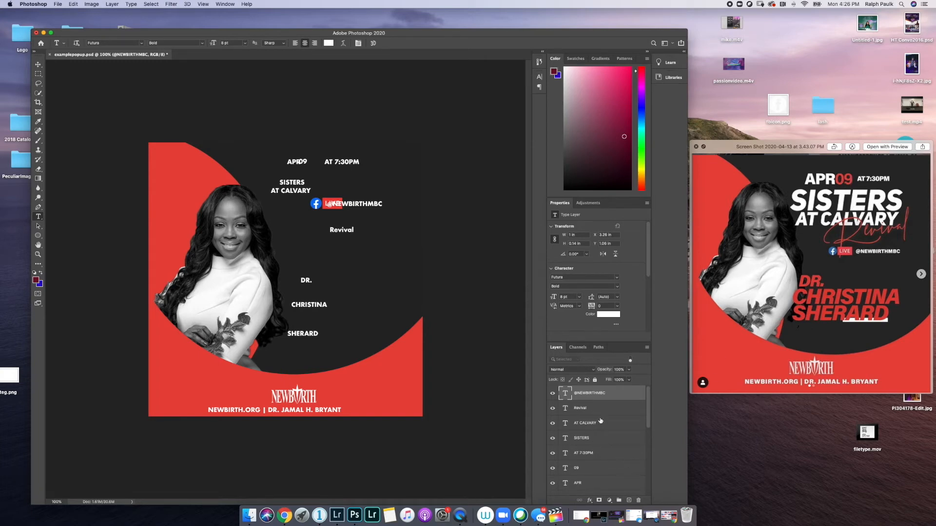
scroll(595, 438, down, 3)
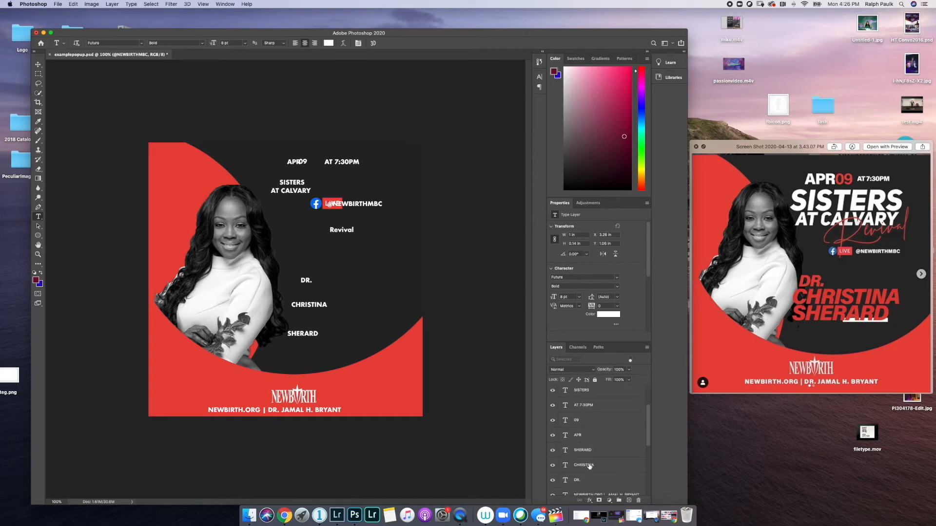
click(589, 467)
shift+click(590, 451)
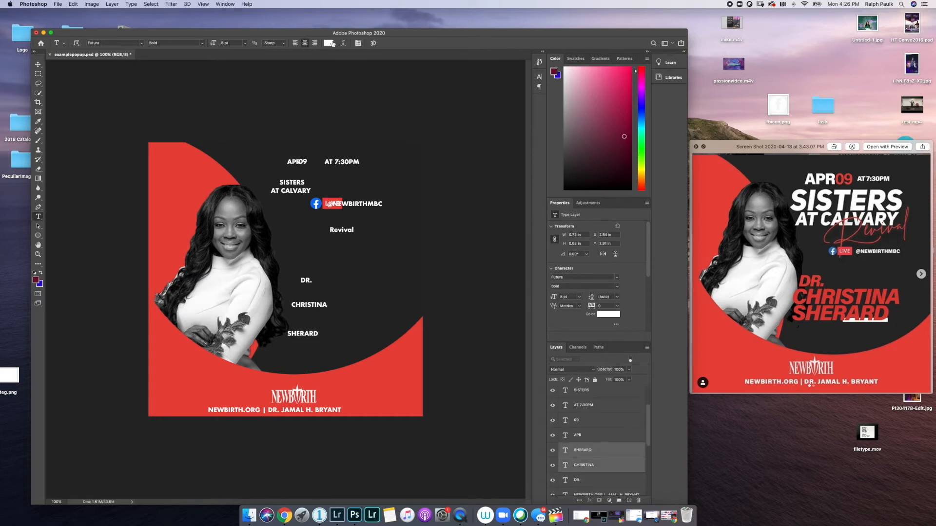
click(331, 43)
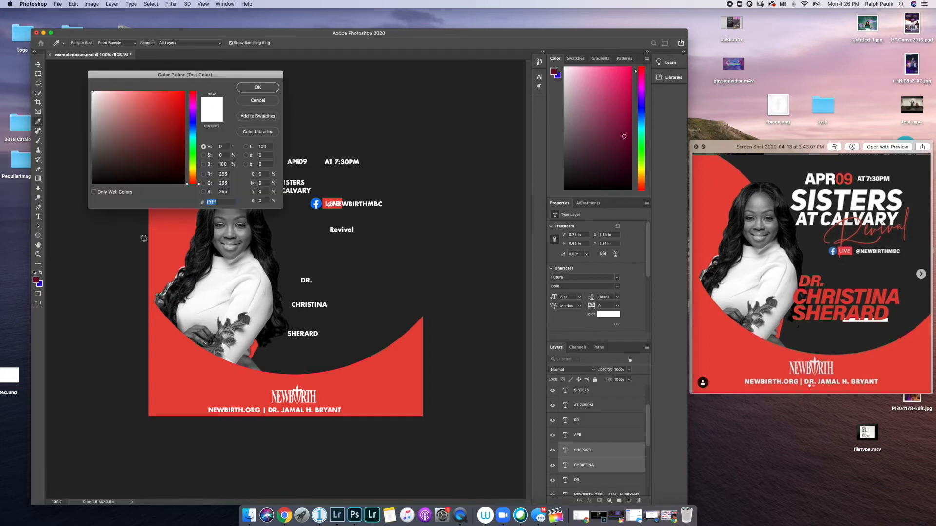
click(176, 359)
click(253, 87)
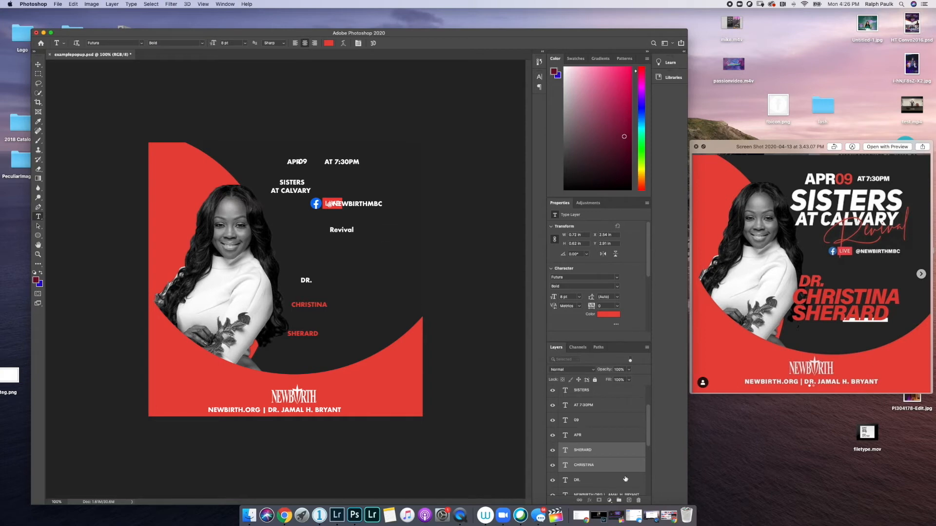
- Color the 09 and Revival text with the same sampled red
click(584, 423)
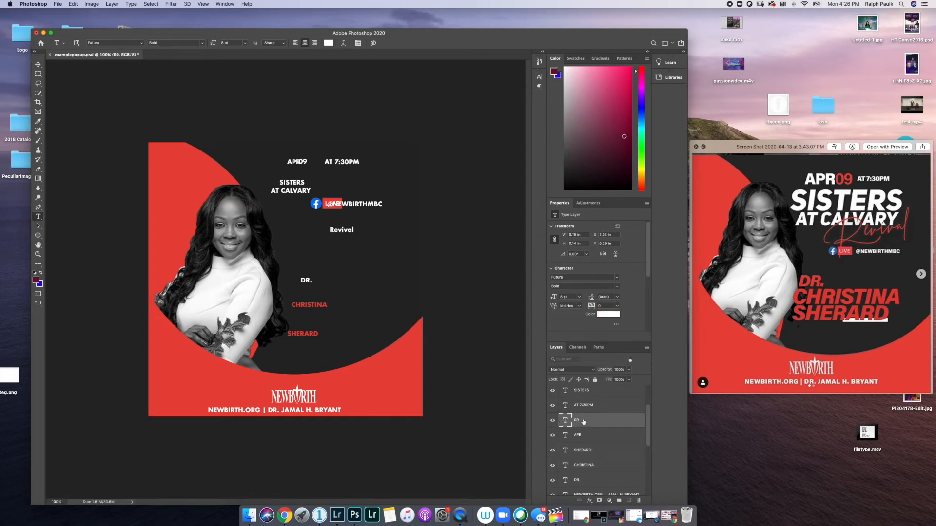
scroll(586, 410, up, 3)
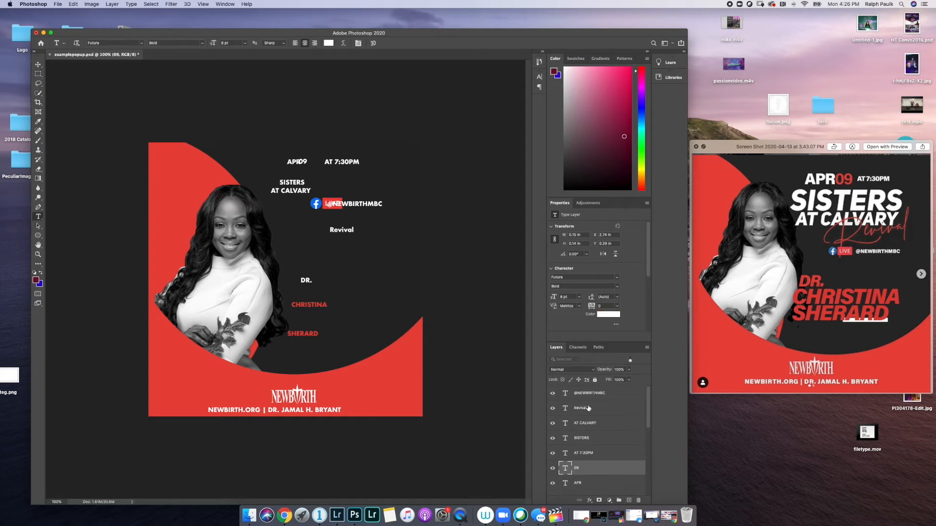
super+click(587, 408)
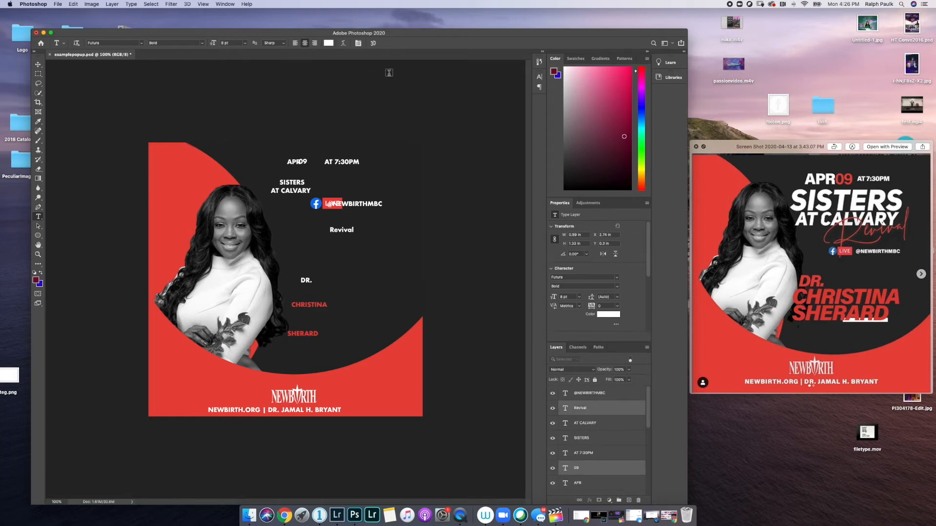
click(328, 44)
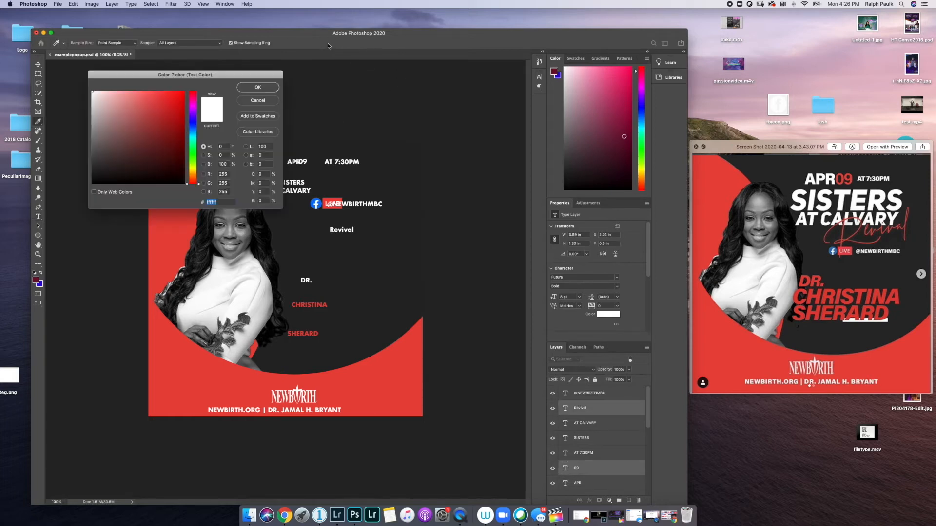
click(178, 390)
click(257, 87)
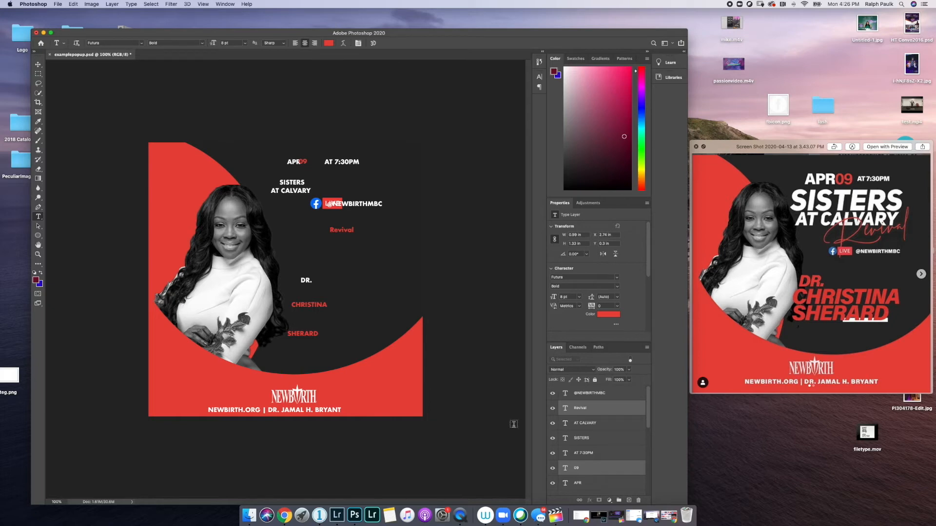
click(594, 437)
scroll(592, 436, down, 3)
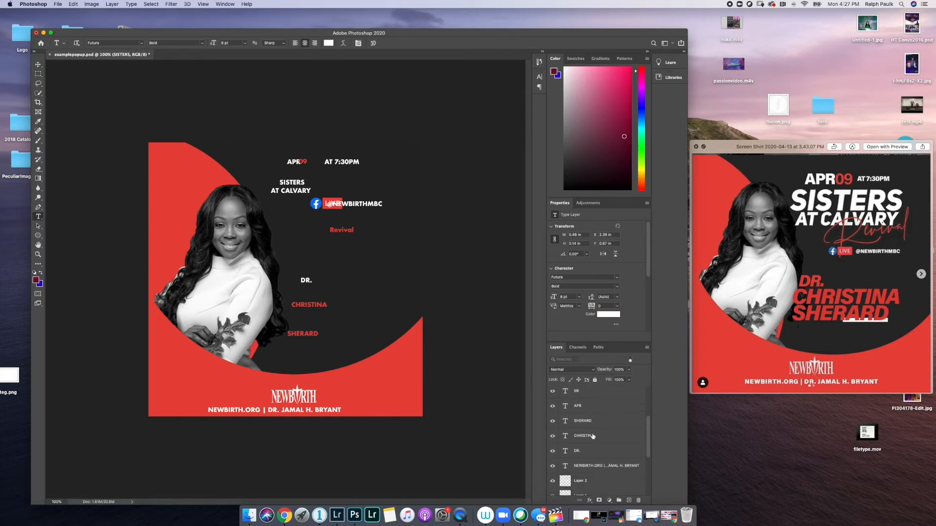
click(593, 436)
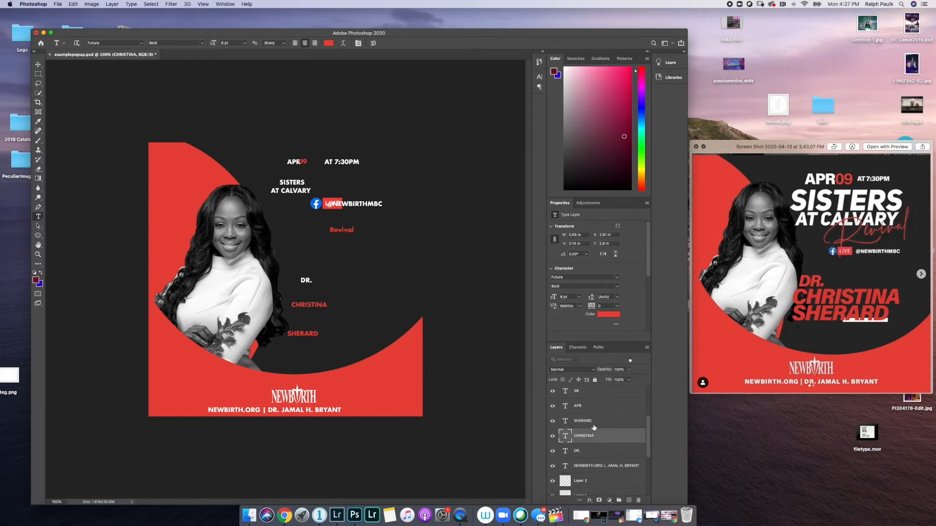
shift+click(593, 423)
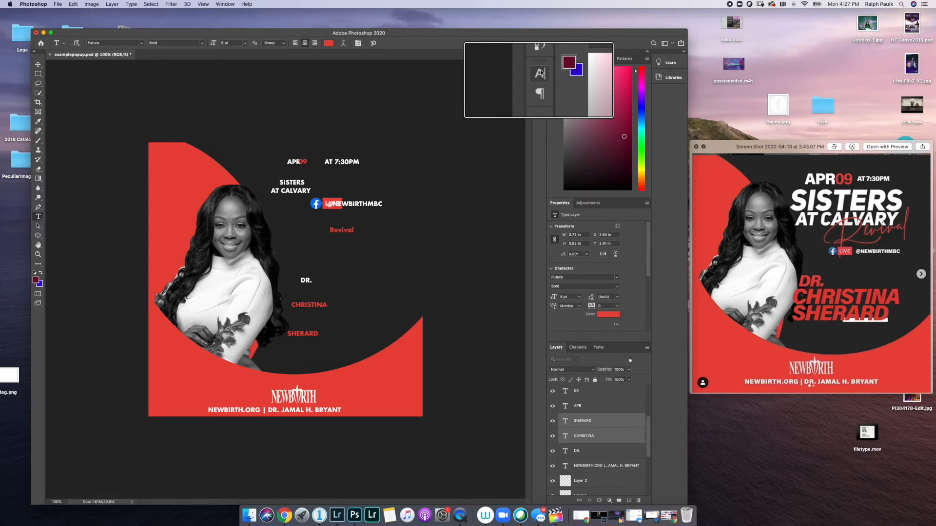
click(226, 3)
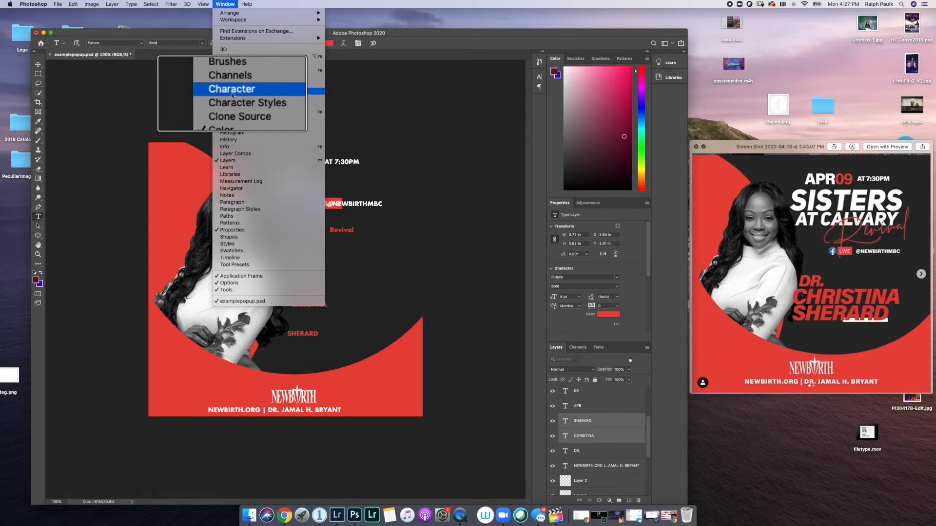
click(358, 3)
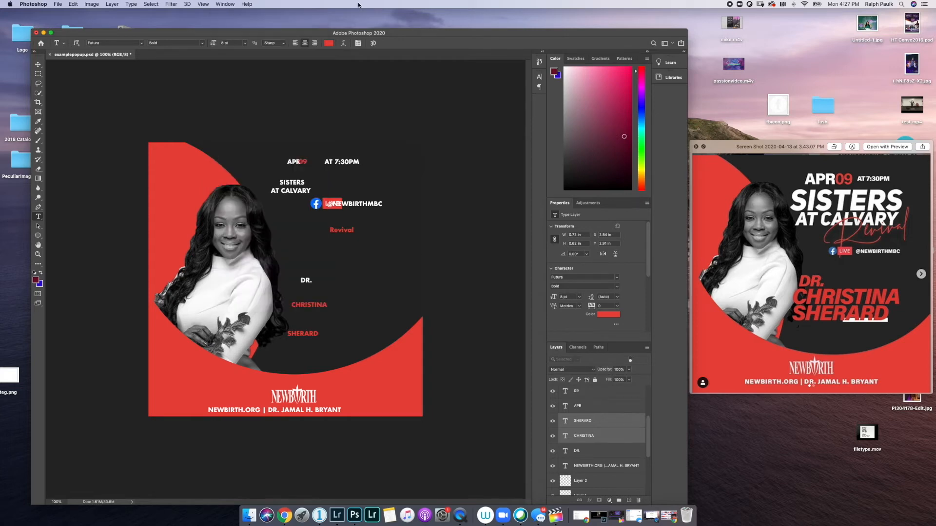
click(539, 77)
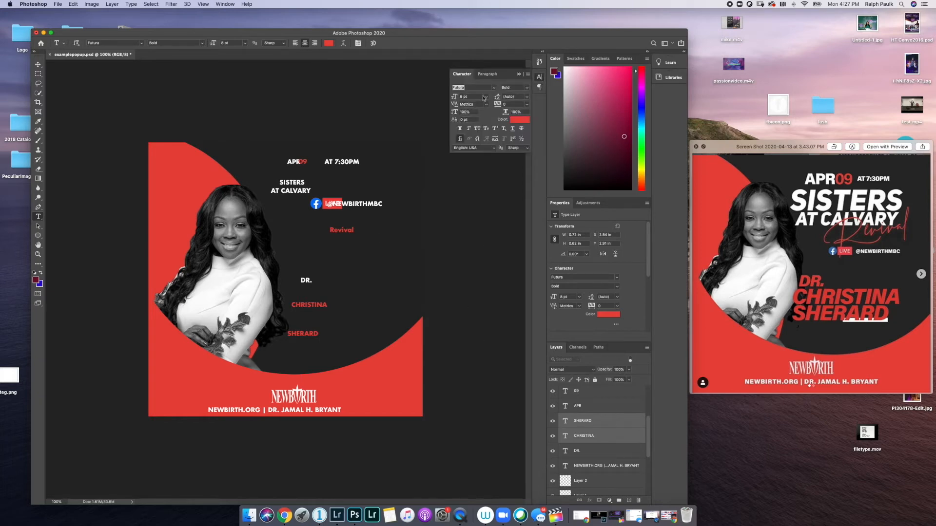
- Set the name text to 30 pt with Faux Italic, in Montserrat Bold
click(486, 97)
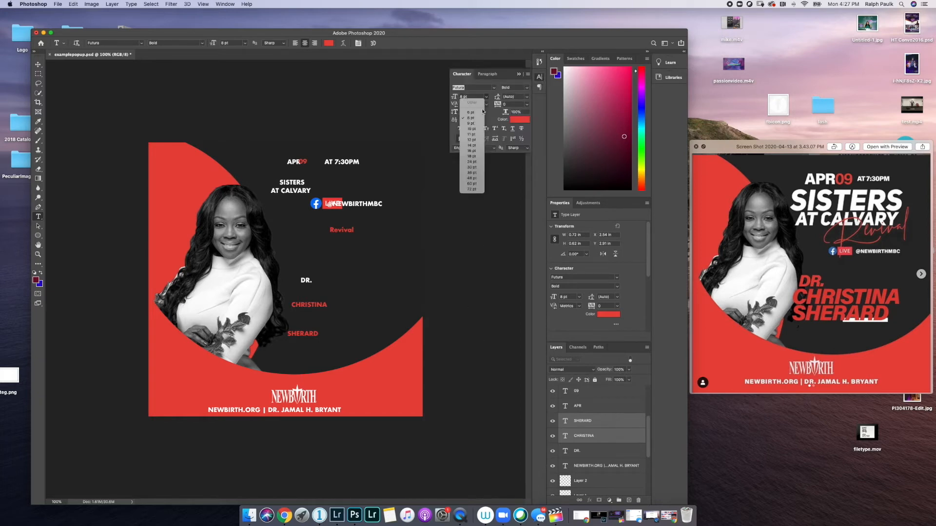
click(471, 162)
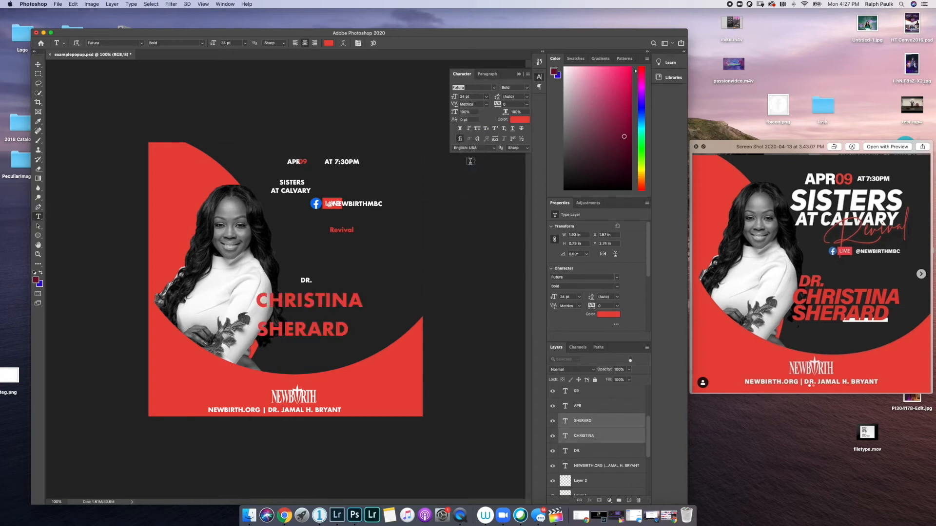
click(487, 96)
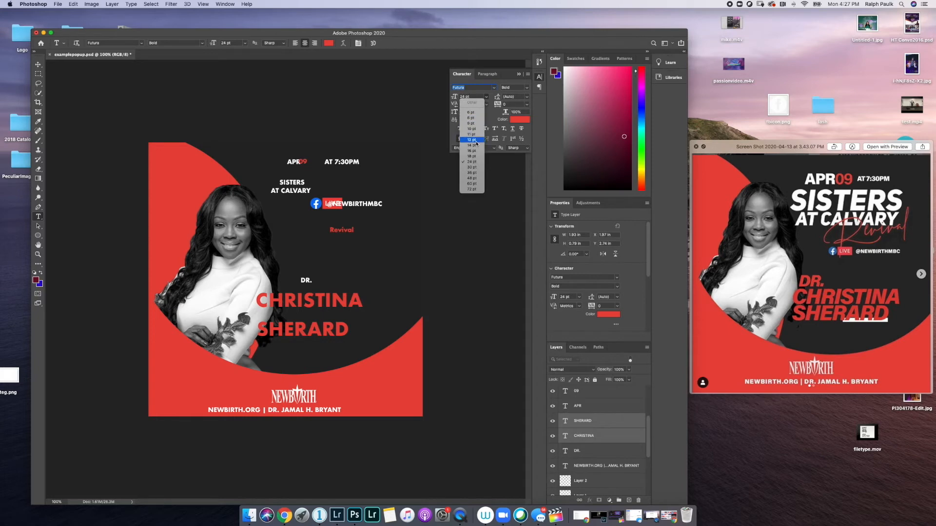
click(471, 167)
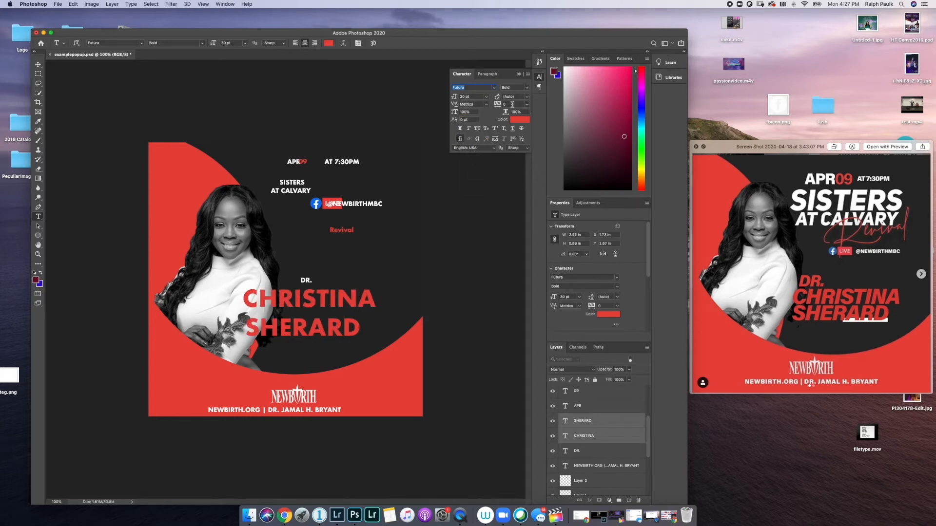
click(468, 129)
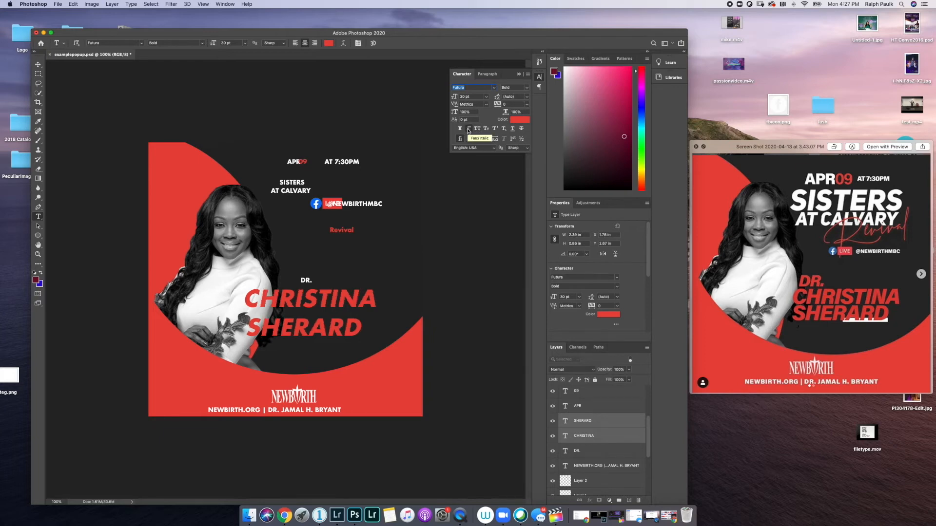
click(495, 89)
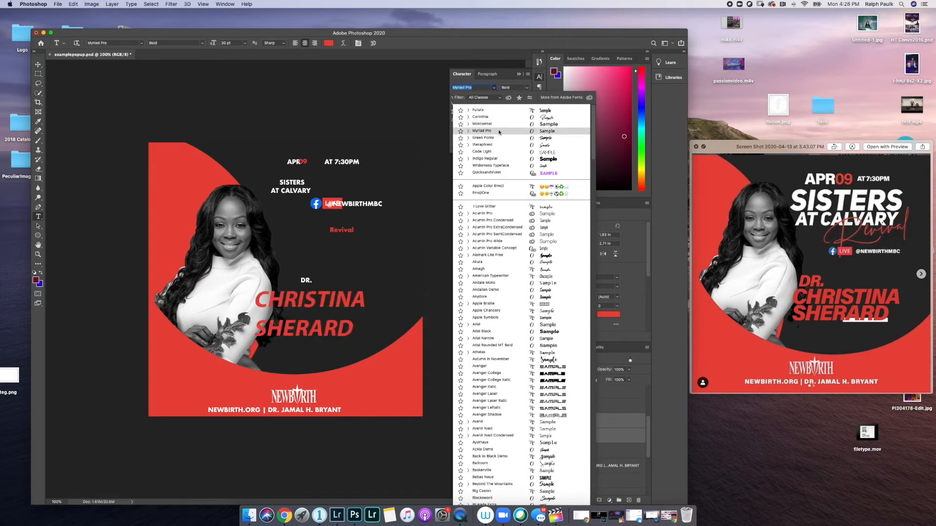
scroll(536, 400, down, 10)
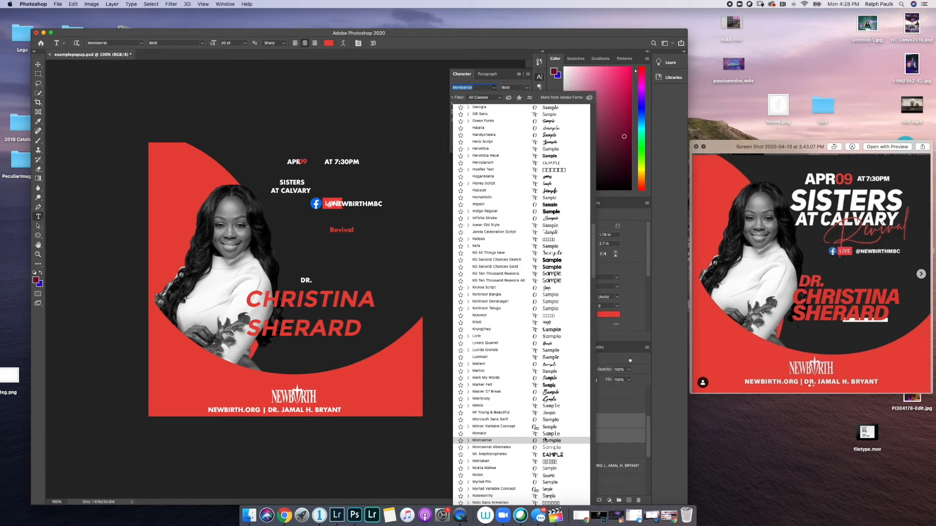
scroll(545, 440, up, 10)
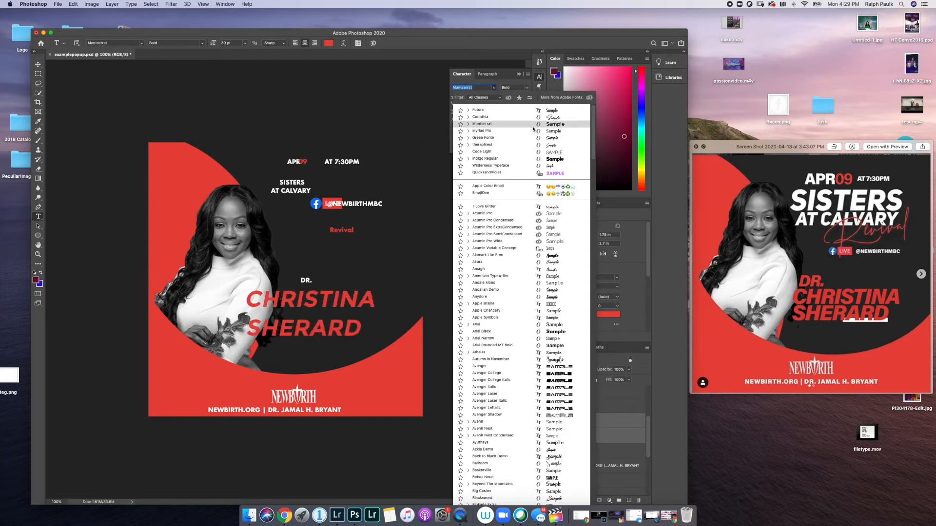
click(533, 128)
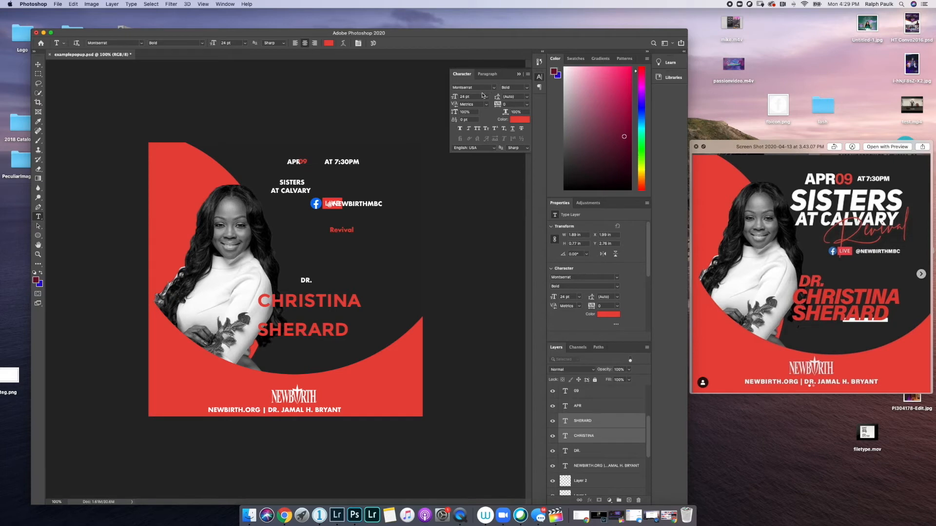
- Enlarge the name text to 36 pt, toggle italics, and set tracking to -50
click(486, 97)
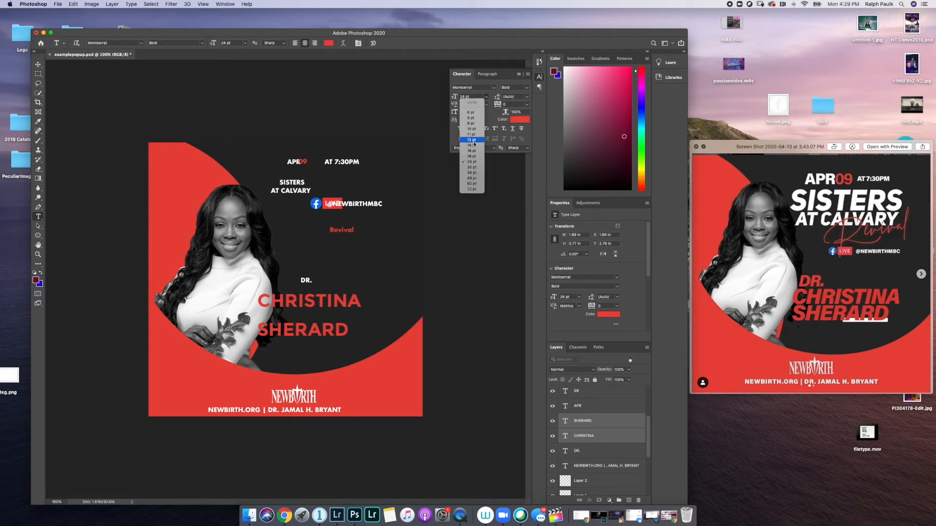
click(469, 173)
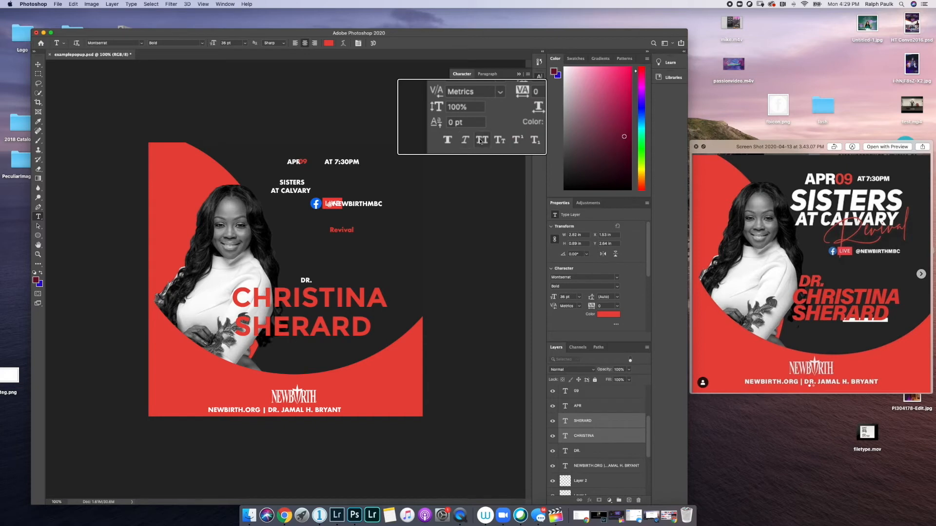
click(465, 142)
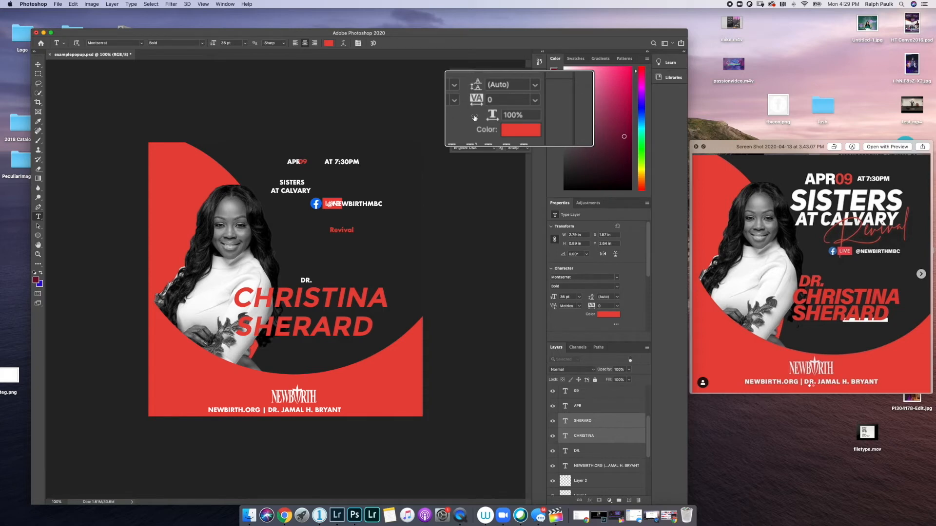
click(533, 100)
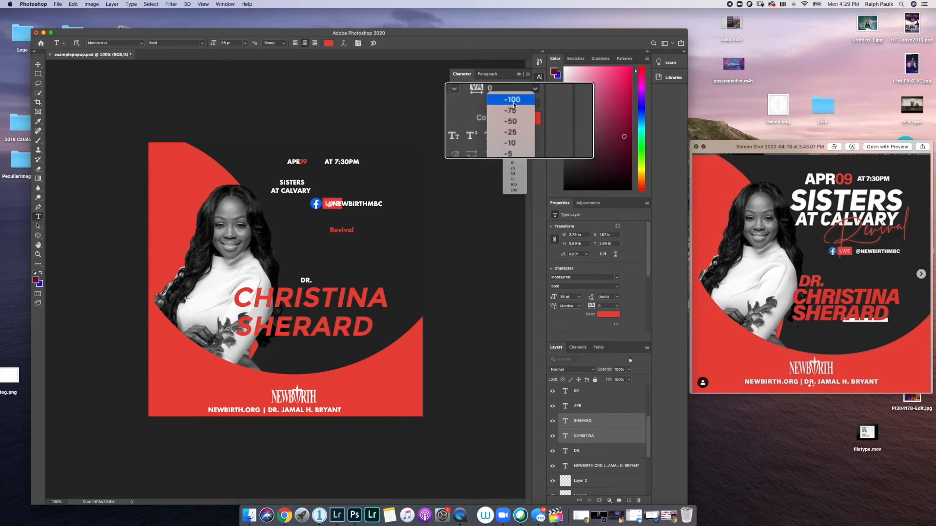
click(514, 100)
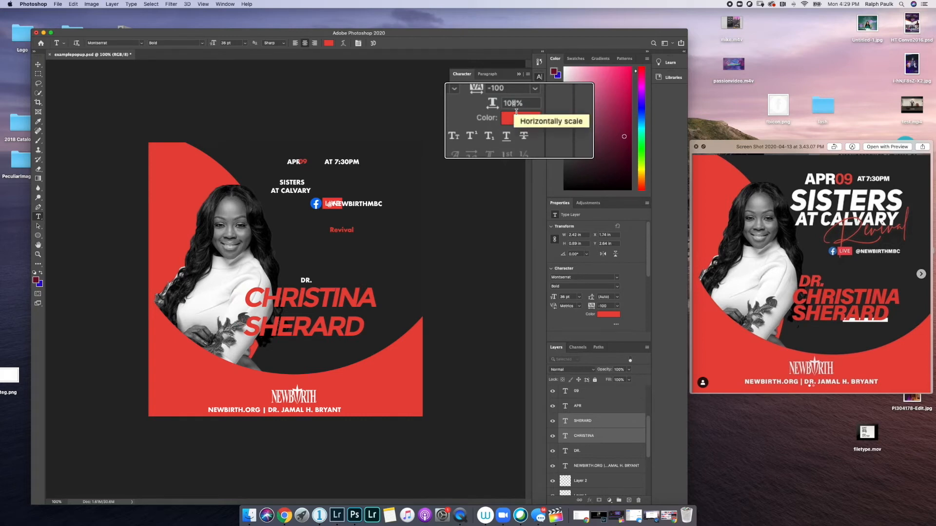
click(535, 89)
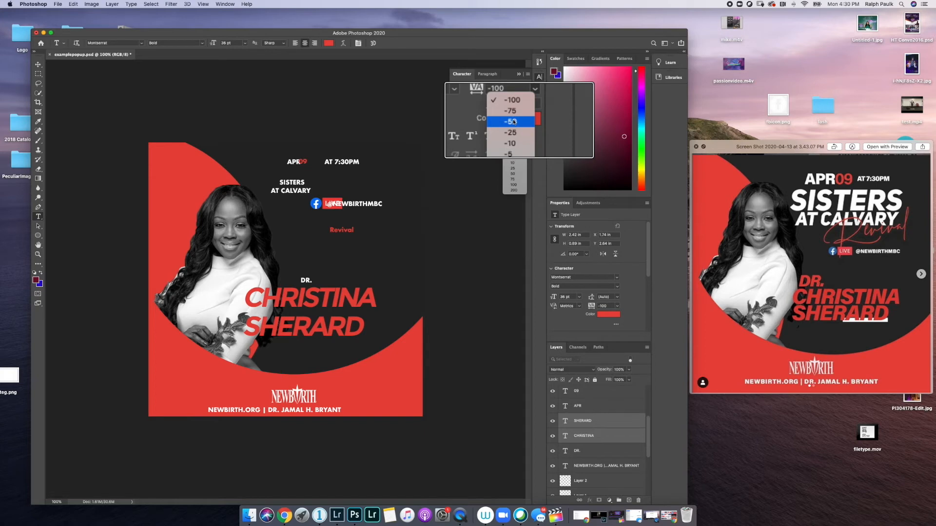
click(514, 122)
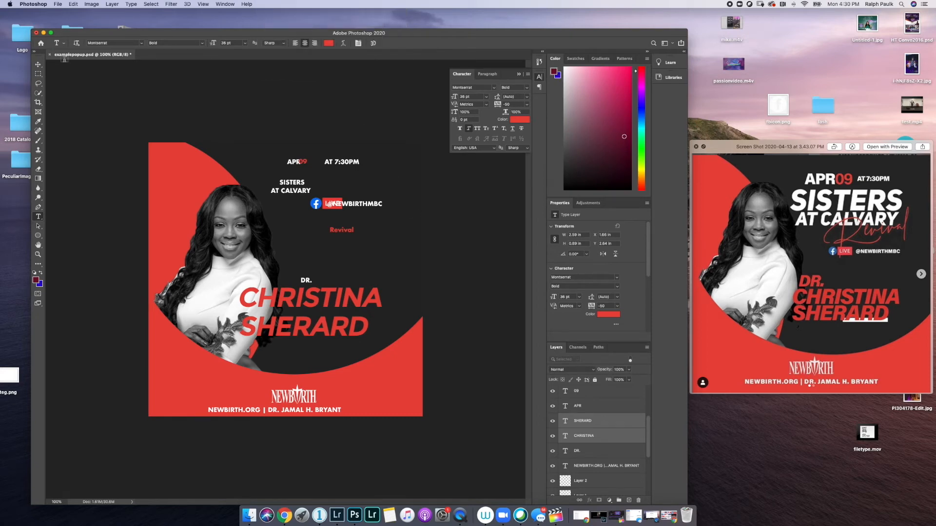
click(38, 64)
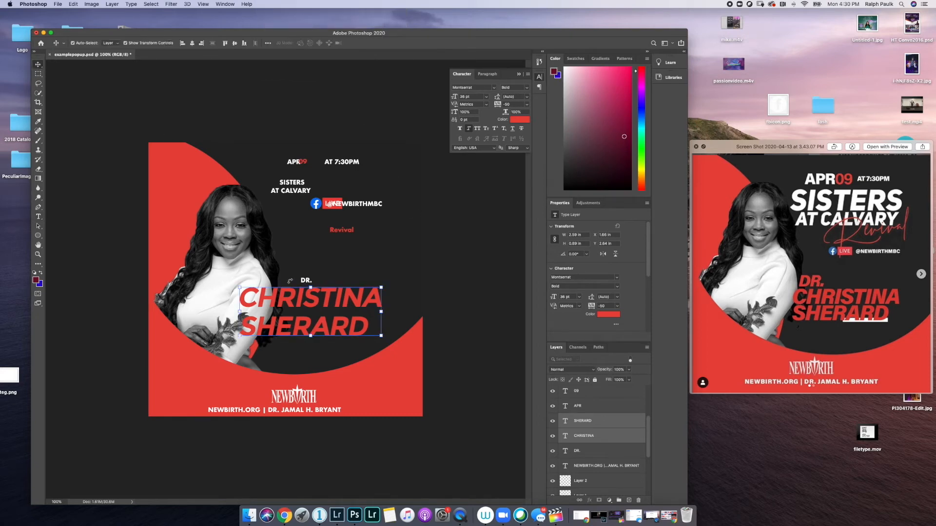
- Move the name down-right and set it to 30 pt Montserrat Bold
drag(302, 305, 325, 331)
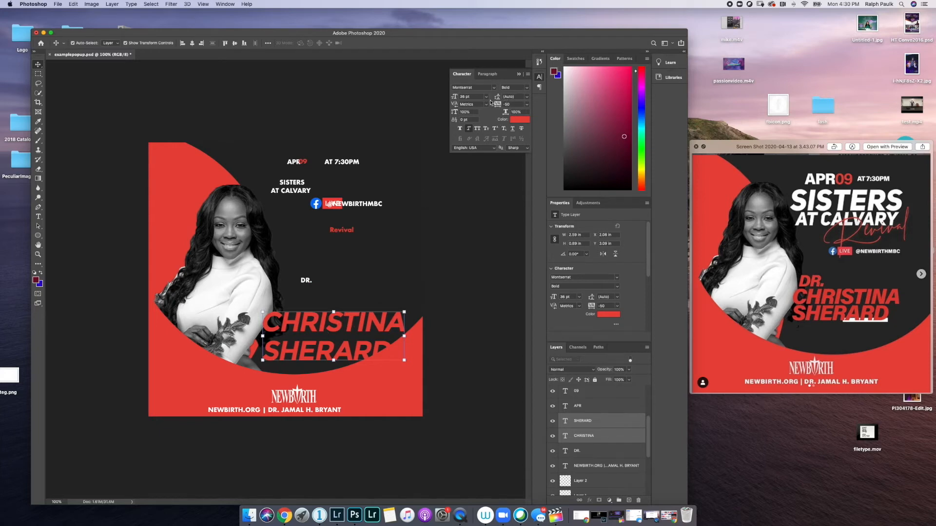
click(485, 97)
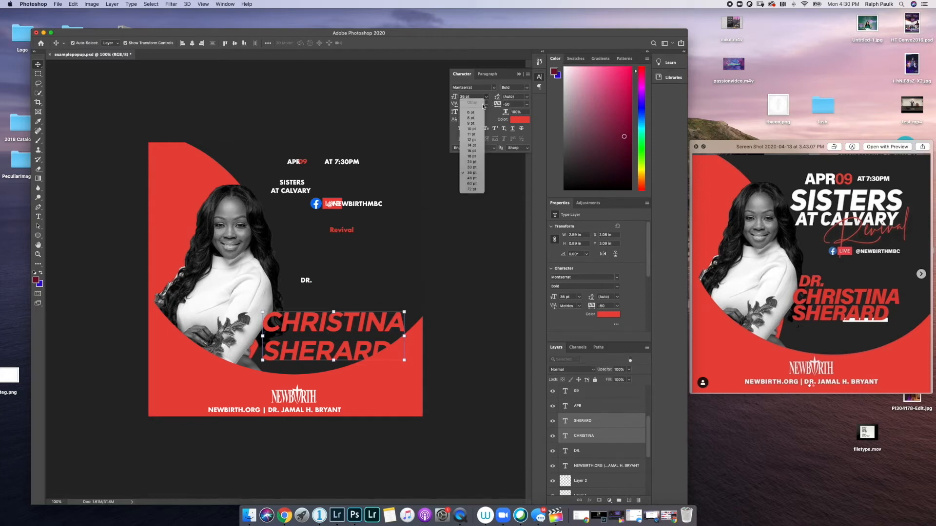
click(463, 167)
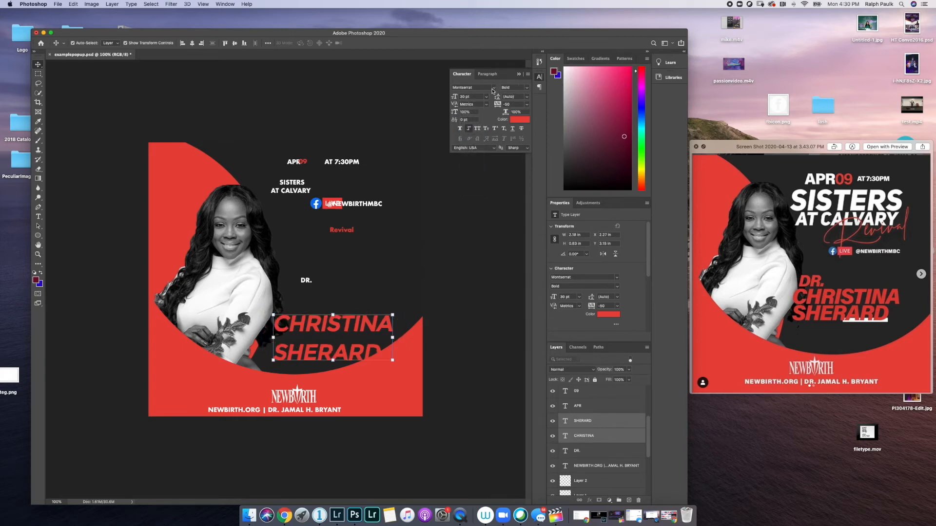
click(493, 89)
click(469, 110)
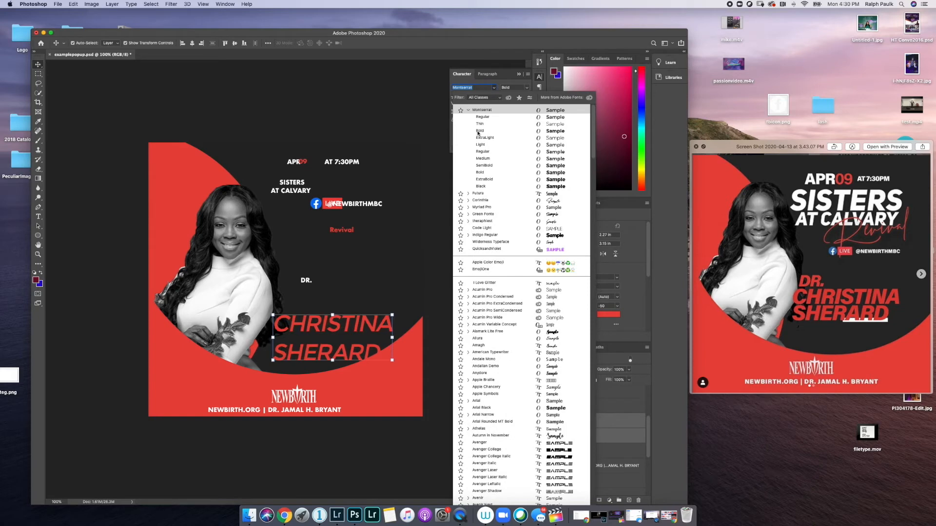
click(480, 172)
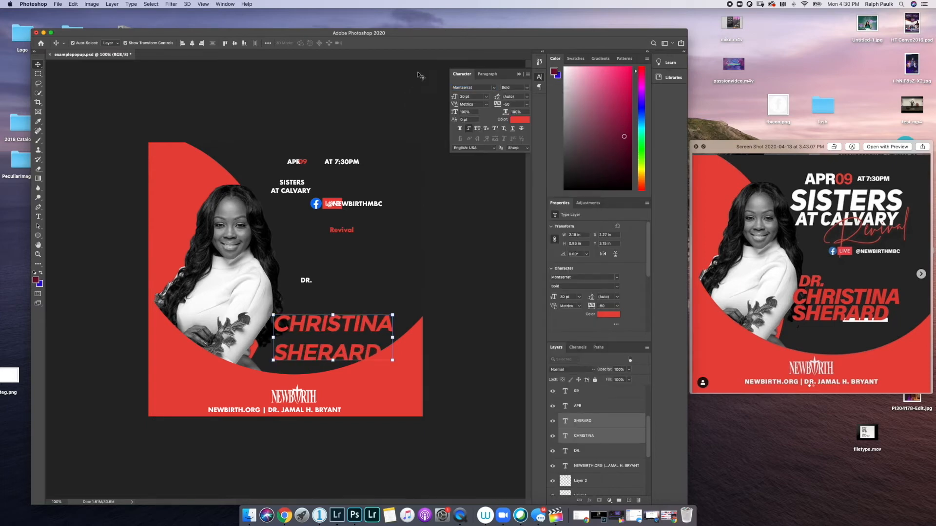
- Tighten the name's tracking to -100, leaving leading on Auto
click(526, 105)
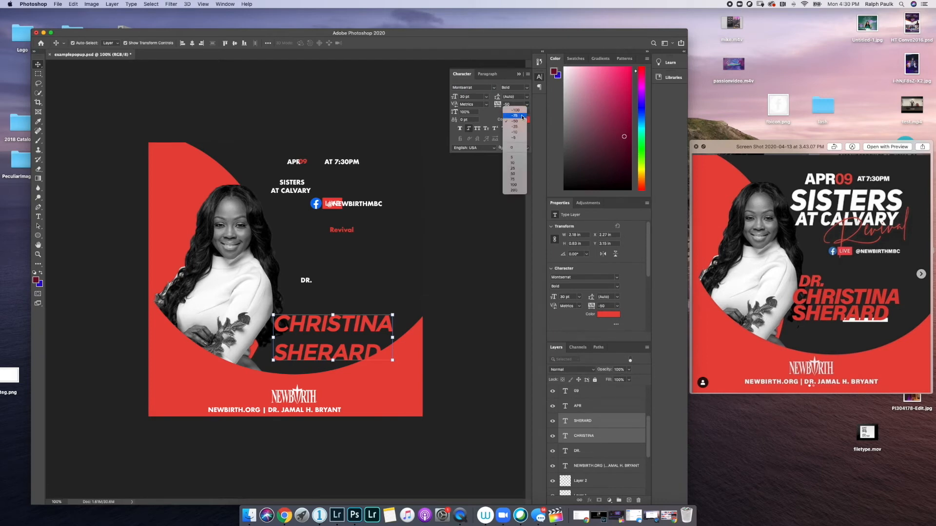
click(523, 116)
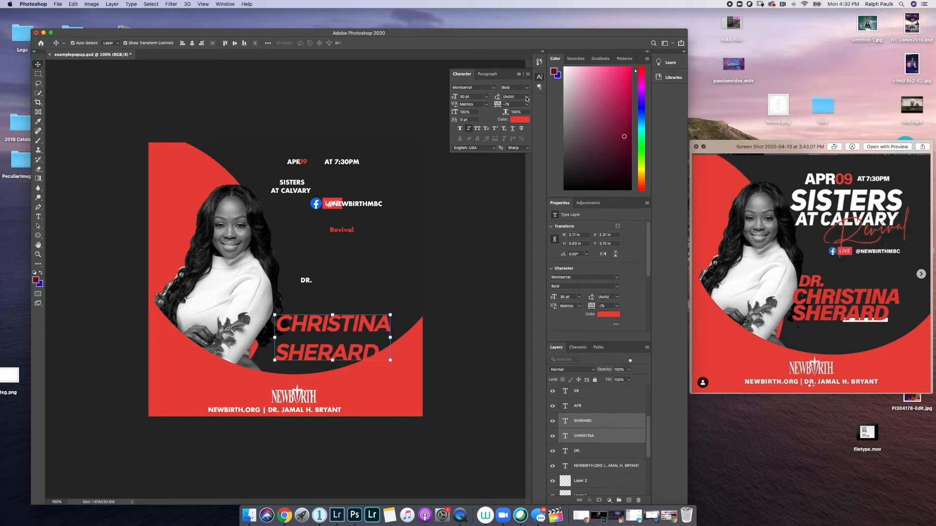
click(527, 97)
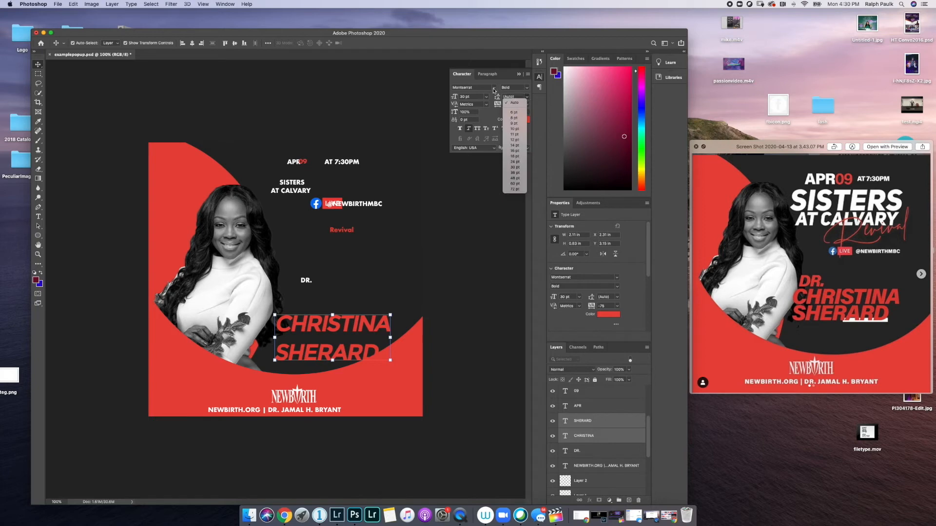
click(497, 86)
click(527, 105)
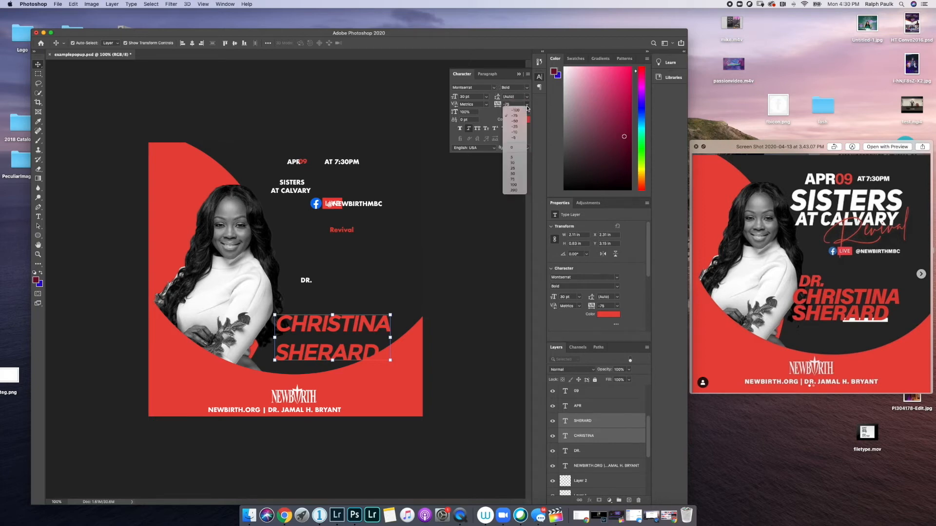
click(516, 111)
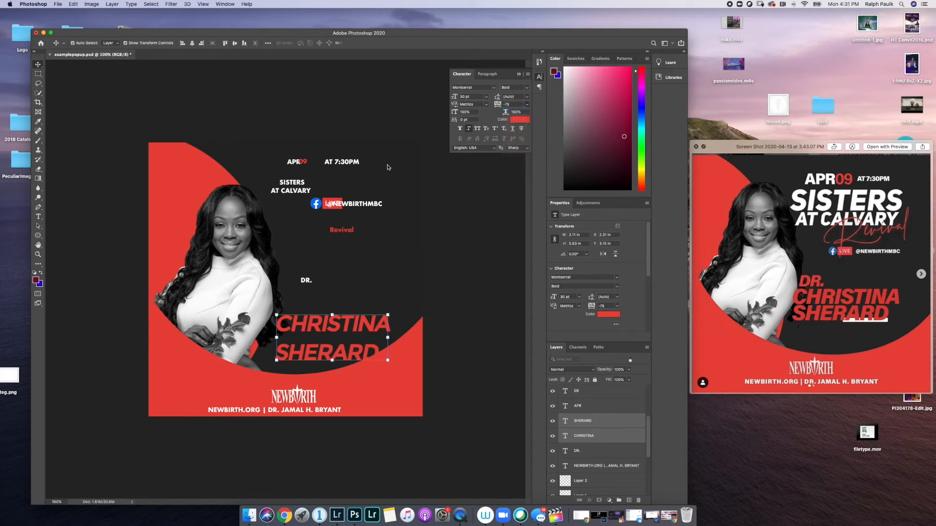
drag(338, 320, 328, 309)
key(Right)
key(Right)
key(Right)
key(Right)
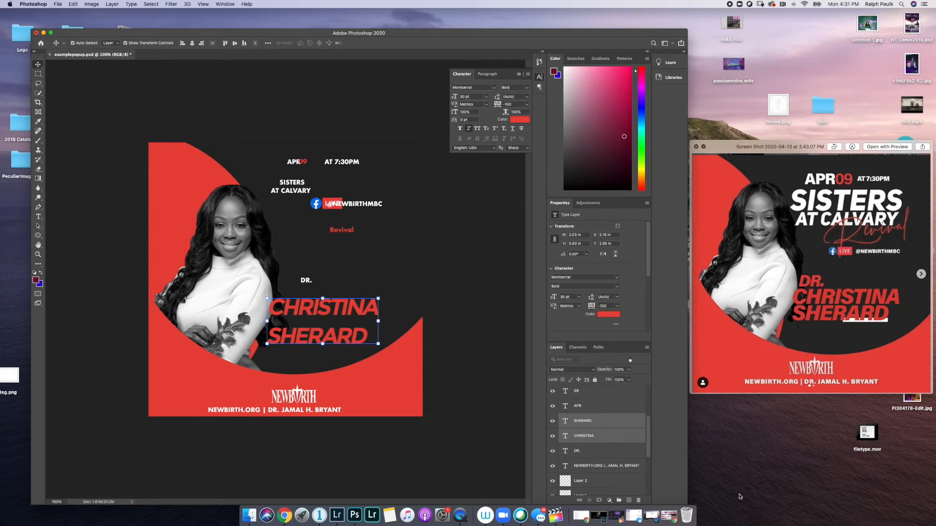
click(604, 412)
click(598, 422)
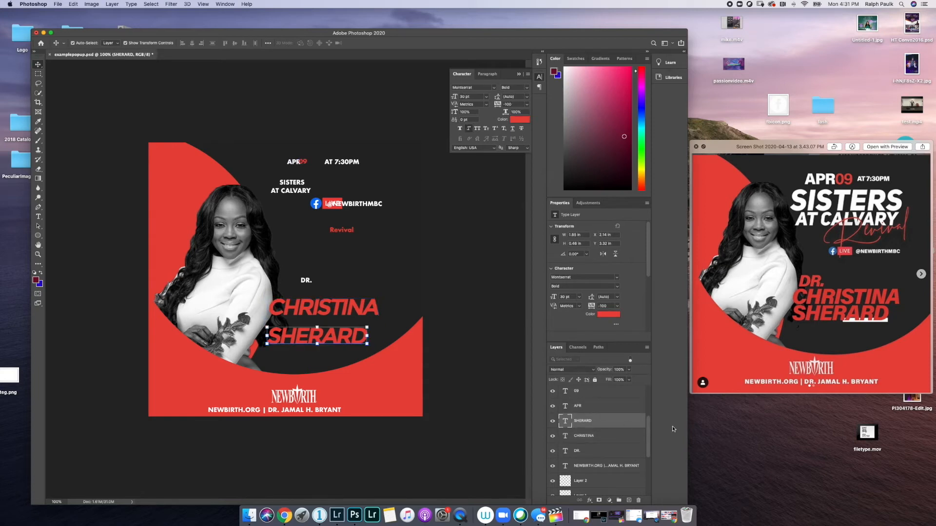
key(Up)
key(Up)
key(Up)
key(Up)
key(Up)
key(Up)
key(Up)
key(Up)
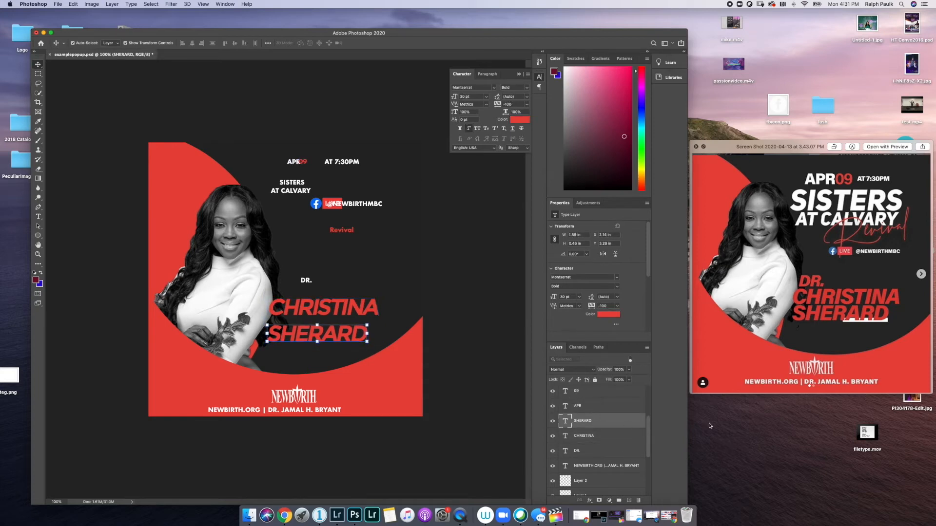
key(Up)
key(Up)
key(Up)
key(Up)
key(Up)
key(Up)
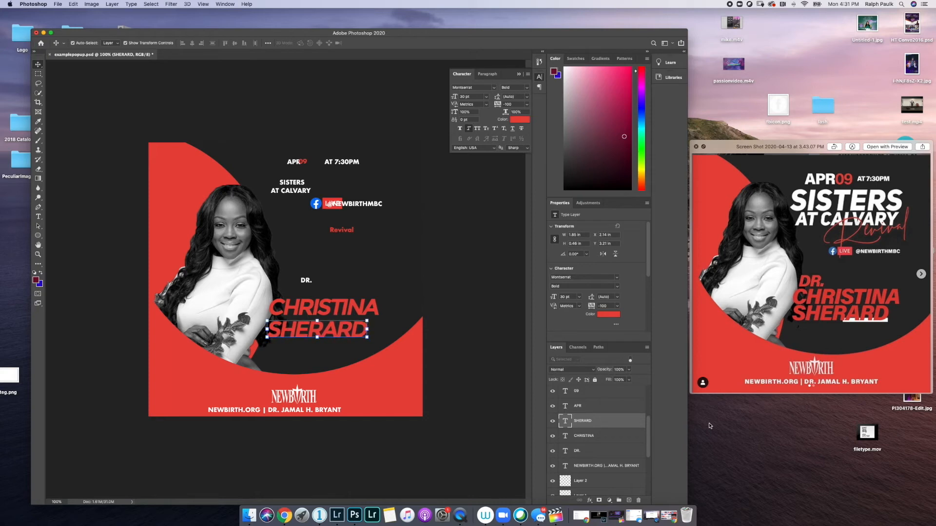
key(Up)
key(Up)
key(Up)
key(Up)
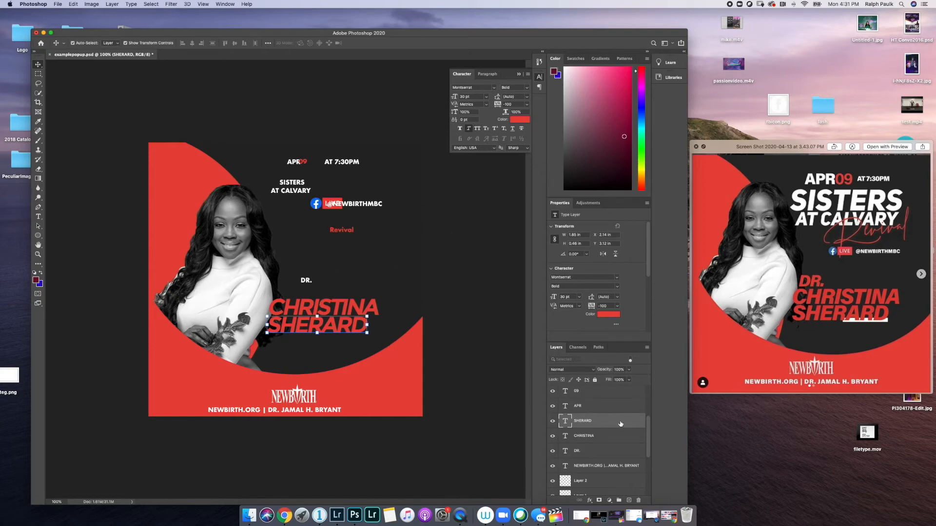
- Move the DR. text up and to the right
click(580, 451)
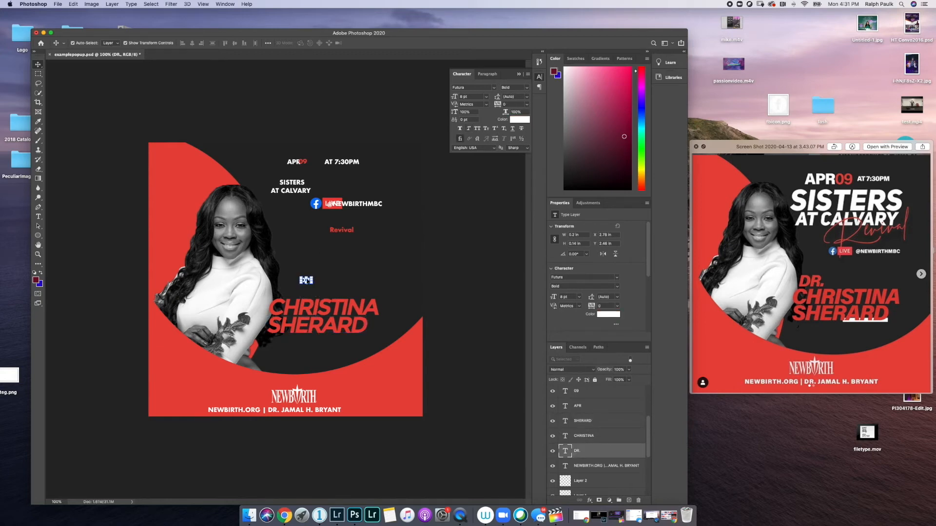
drag(311, 279, 321, 276)
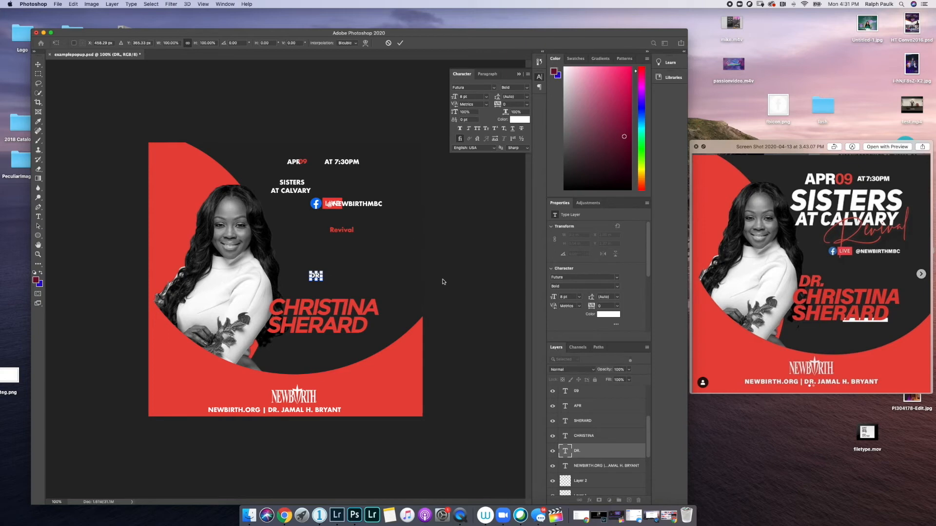
click(400, 43)
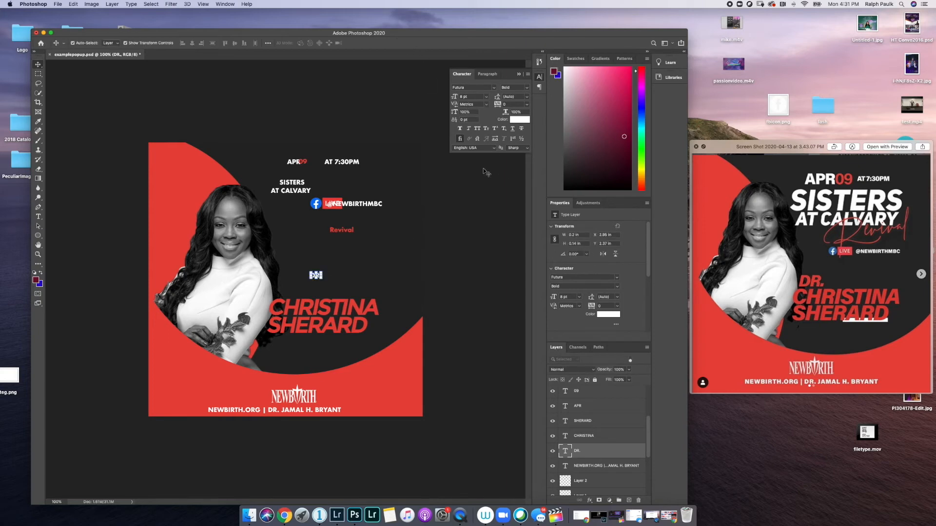
click(487, 96)
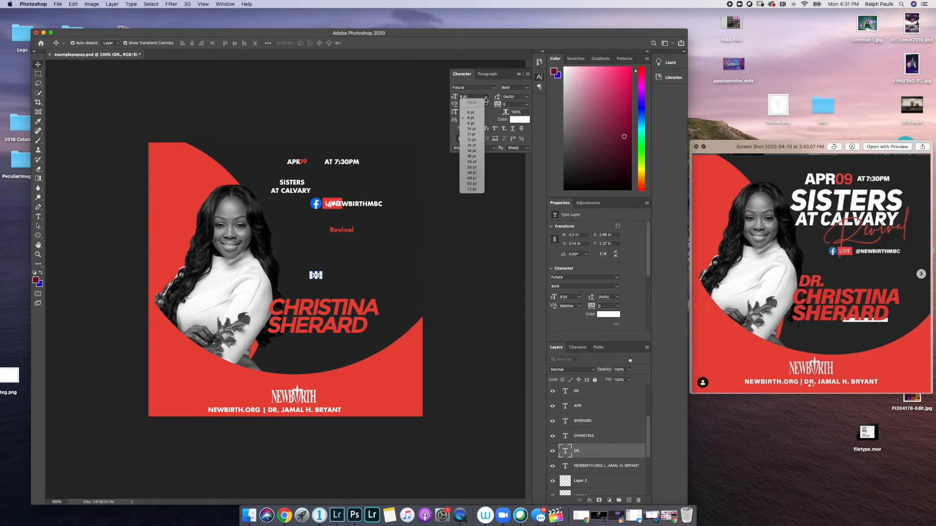
click(471, 161)
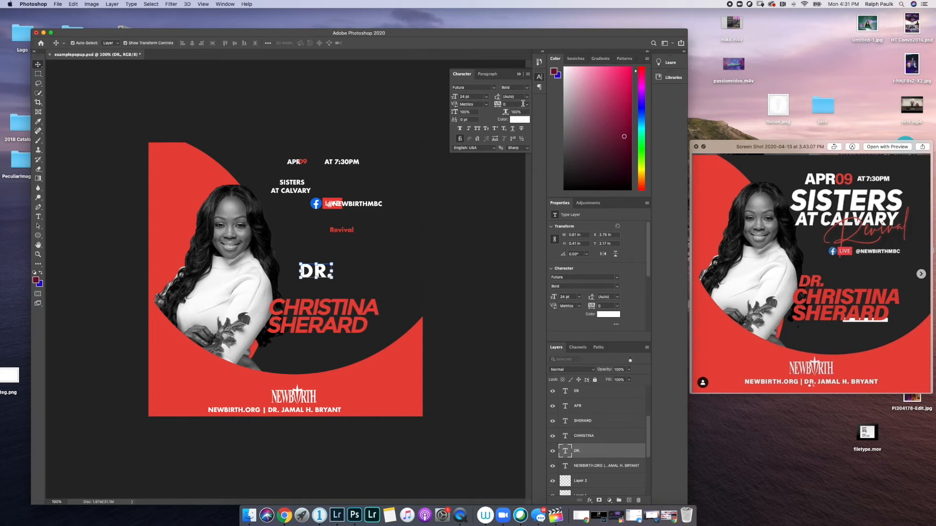
click(527, 105)
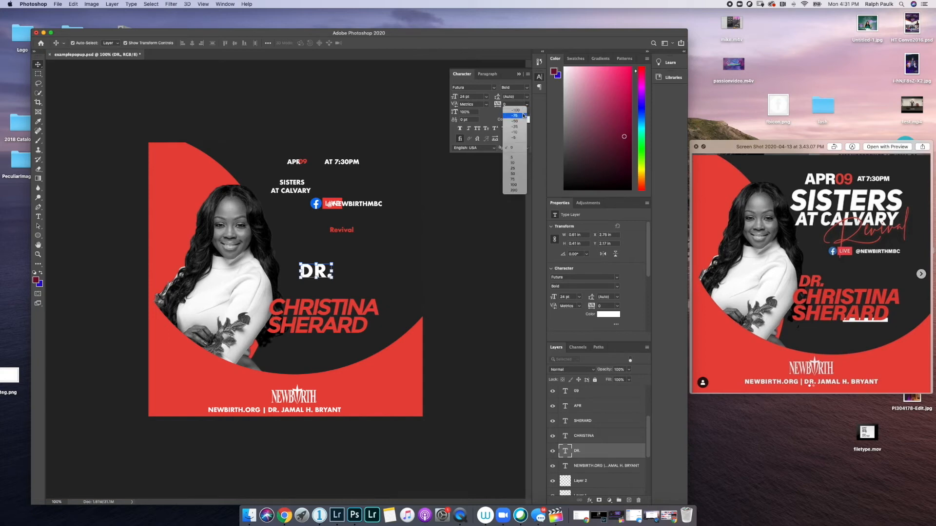
click(515, 119)
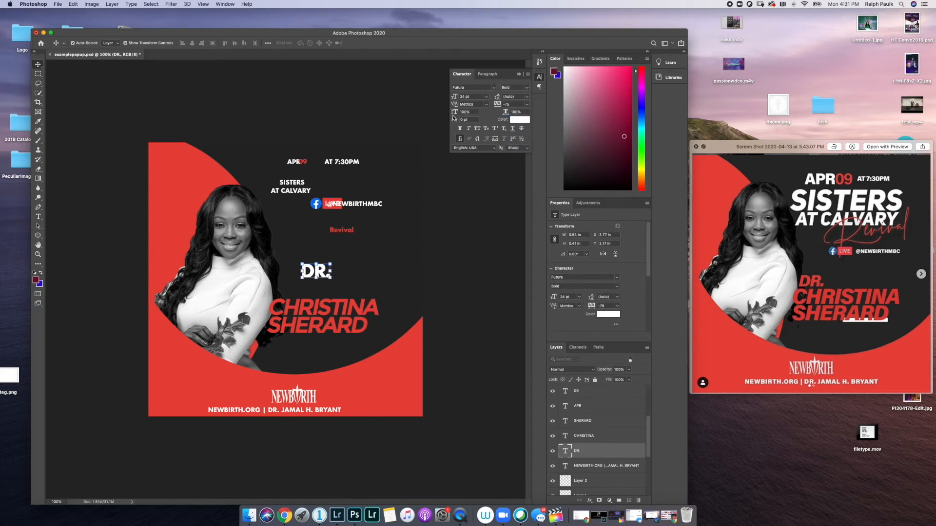
click(468, 129)
click(492, 91)
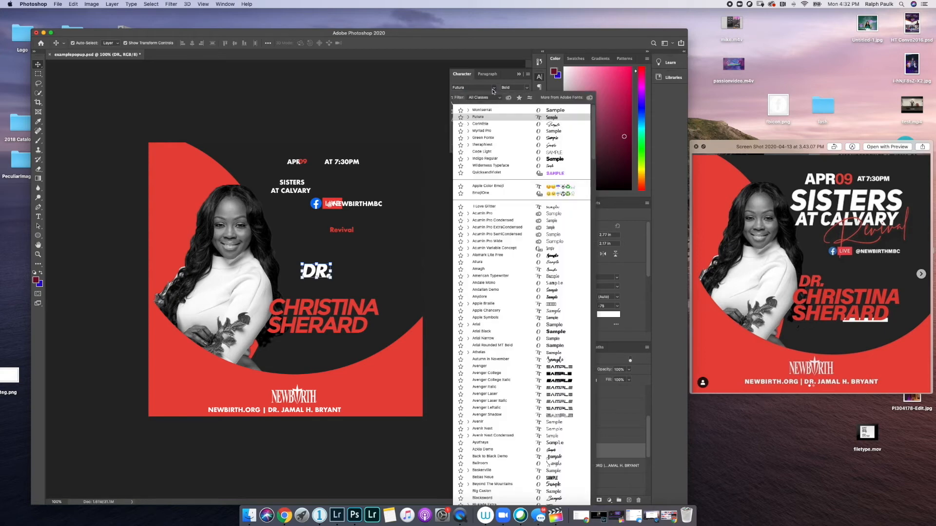
click(477, 117)
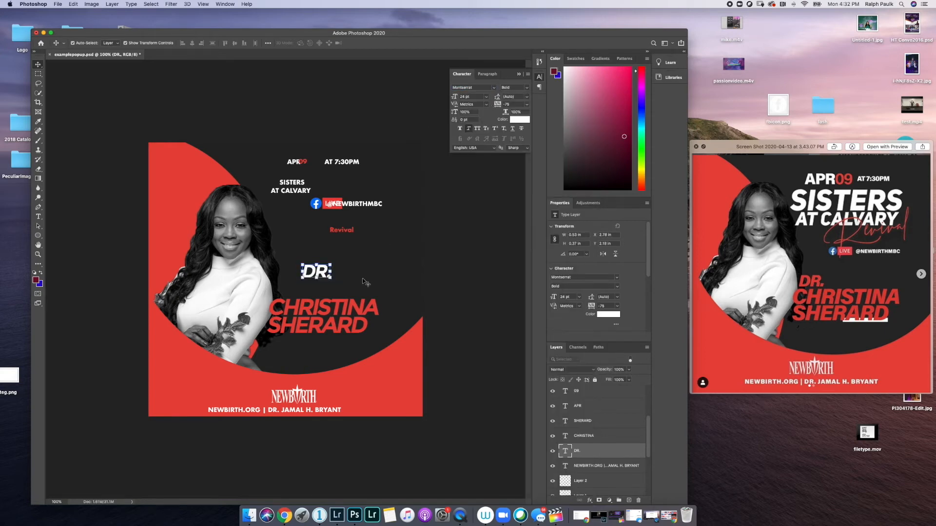
mouse_move(323, 272)
mouse_down()
mouse_move(291, 292)
mouse_move(307, 280)
mouse_up()
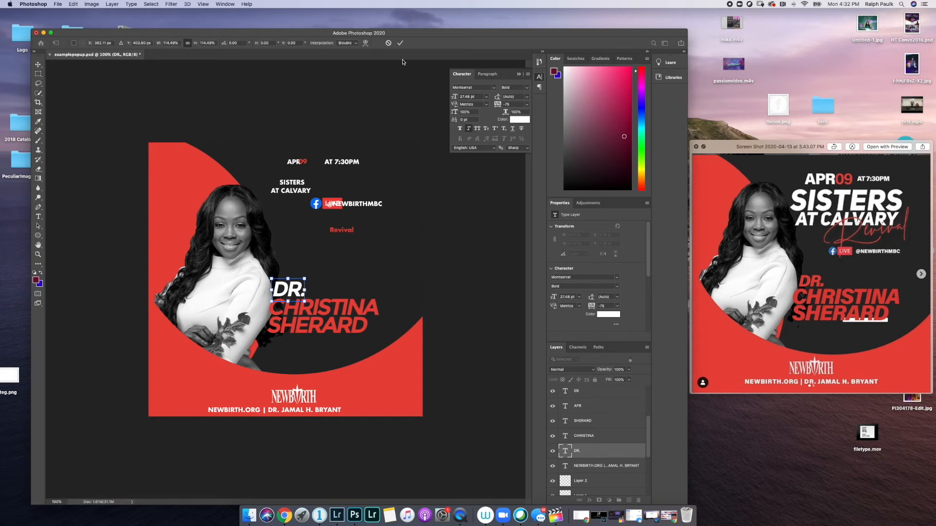
click(400, 42)
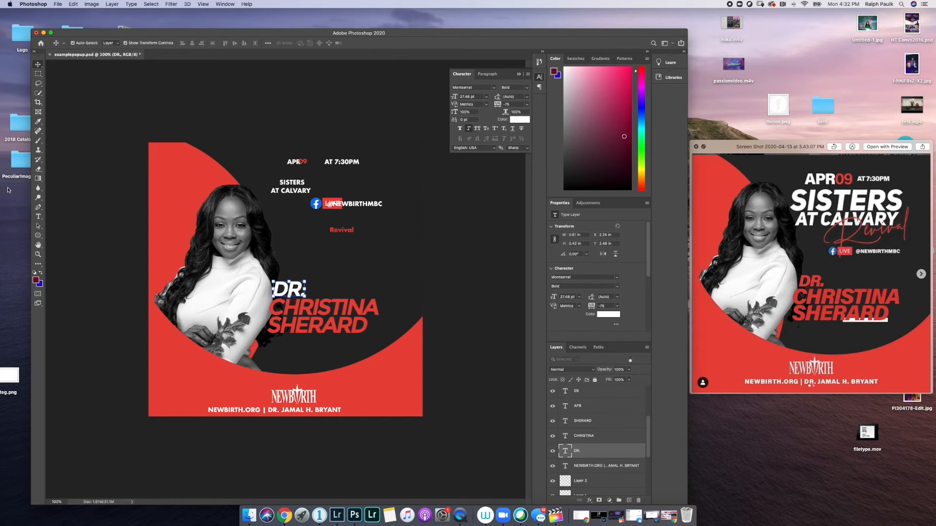
- Recolor DR. with the flyer's sampled red, then select the NEWBIRTH.ORG layer
click(39, 218)
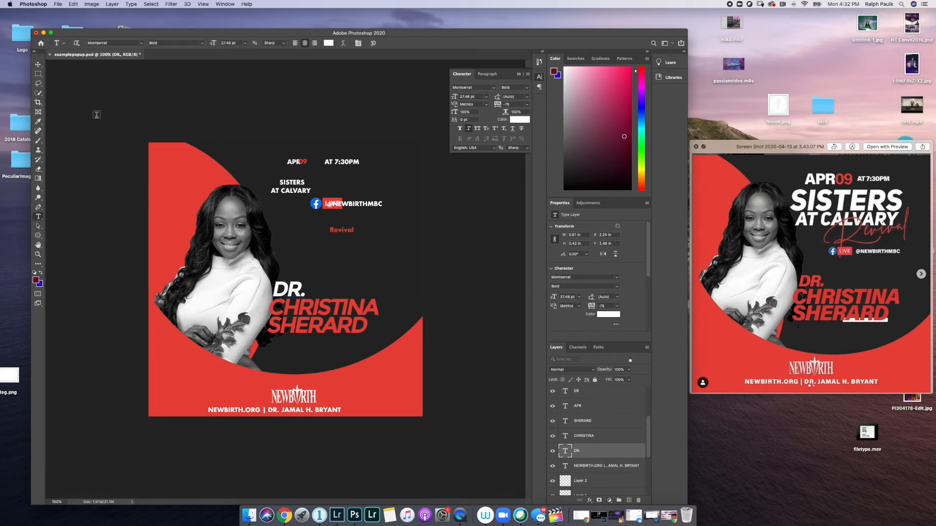
click(330, 45)
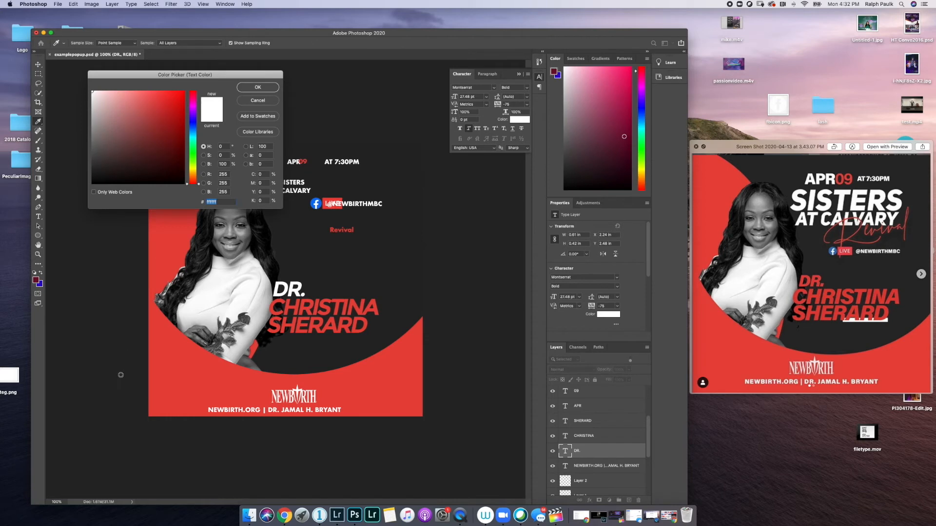
click(187, 373)
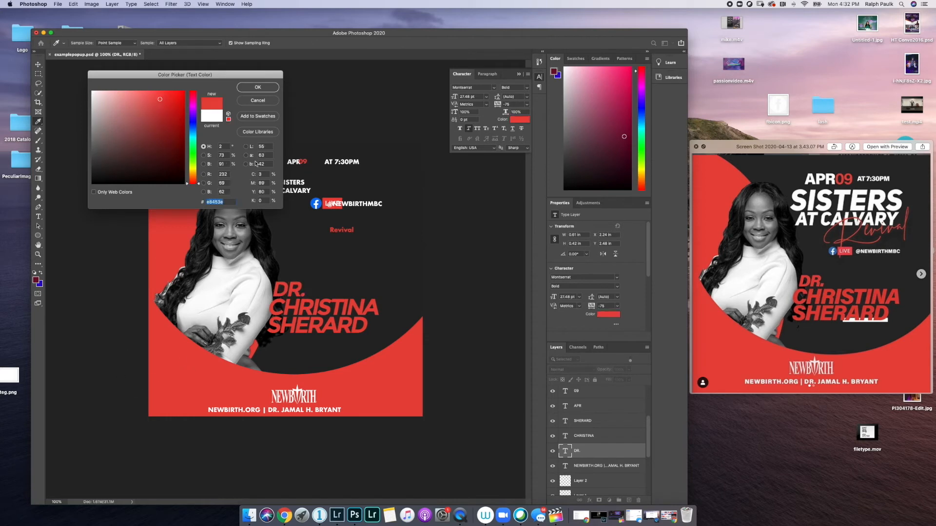
click(251, 88)
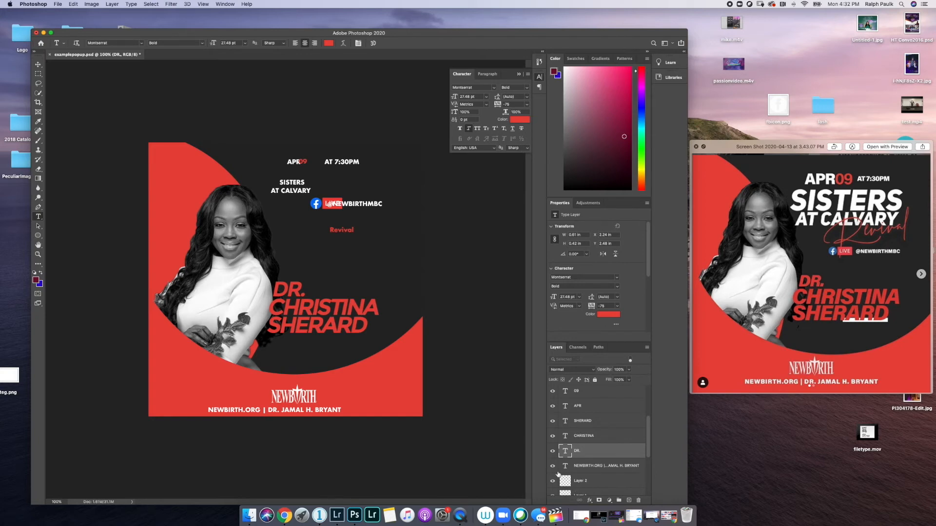
click(602, 469)
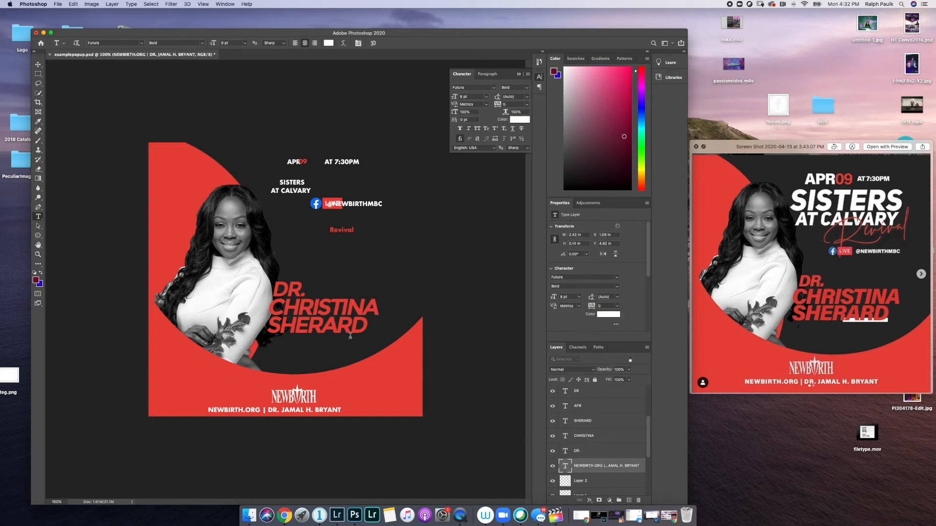
click(40, 237)
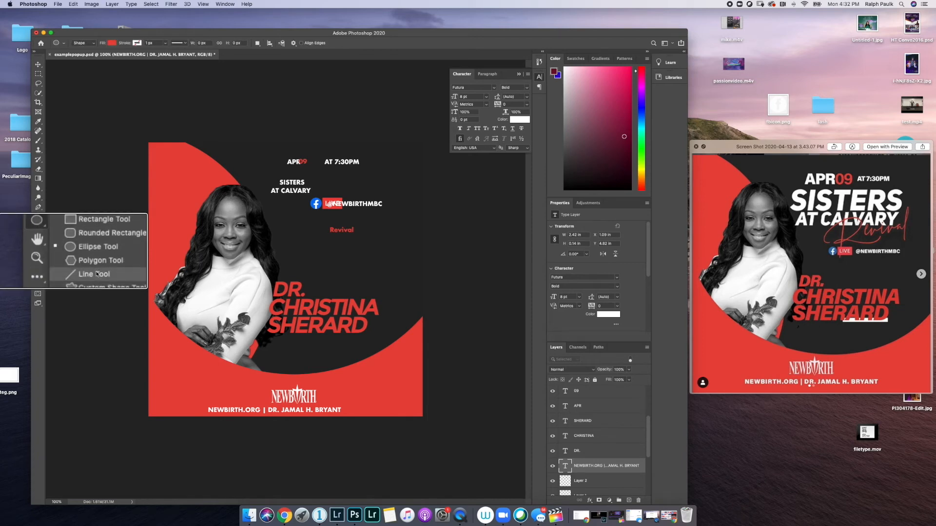
click(88, 277)
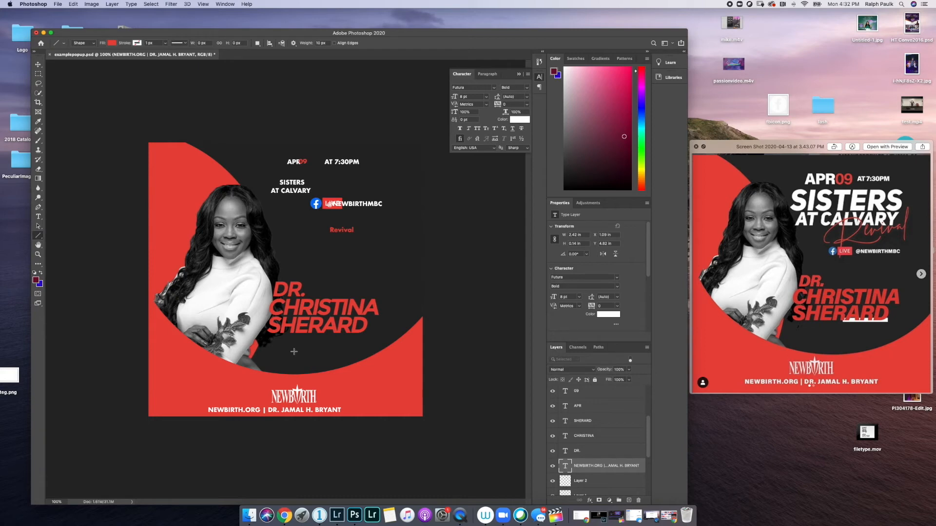
drag(324, 325, 373, 328)
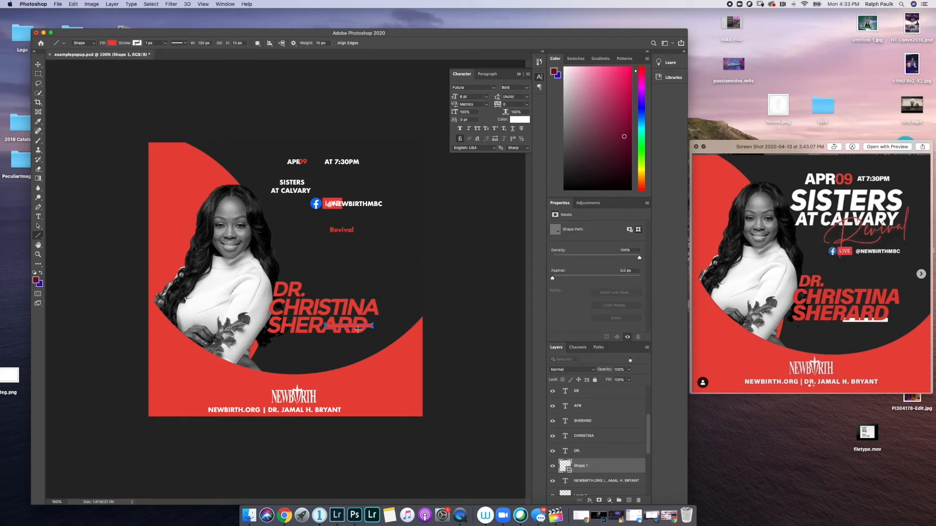
click(113, 43)
click(94, 82)
click(133, 39)
- Thicken the bar by setting its weight to 10 and raising its height
double_click(321, 42)
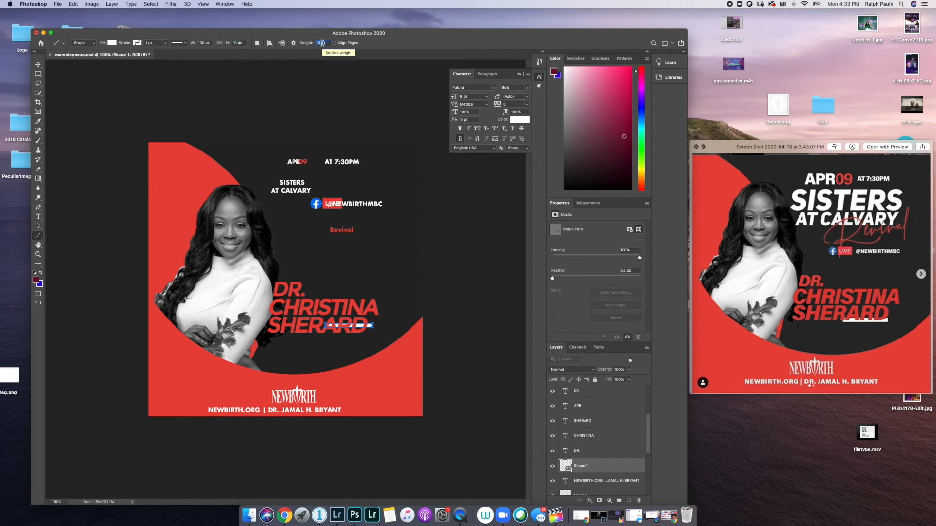
key(Up)
key(Up)
key(Up)
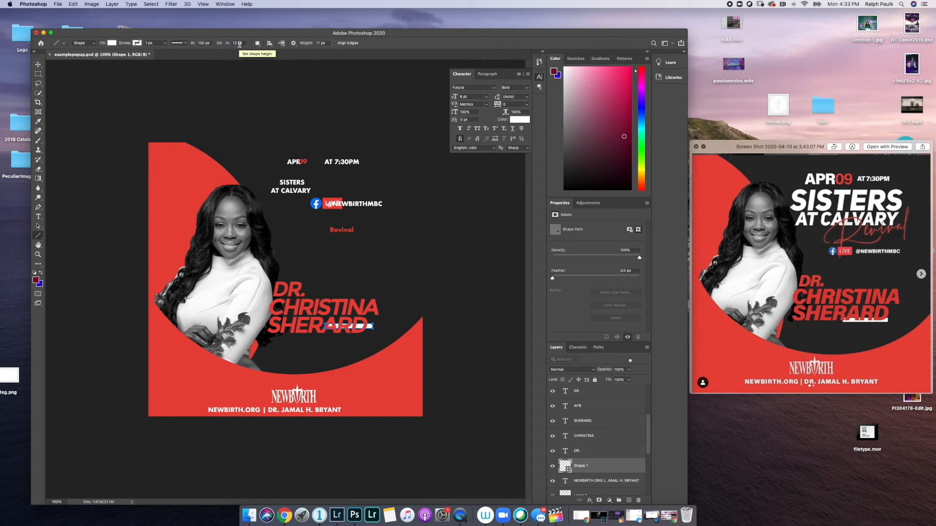
click(320, 43)
text(10)
click(237, 43)
key(Return)
click(237, 43)
key(Up)
key(Up)
key(Up)
key(Up)
- Select the Shape 1 bar and nudge it three steps down and one left
click(38, 64)
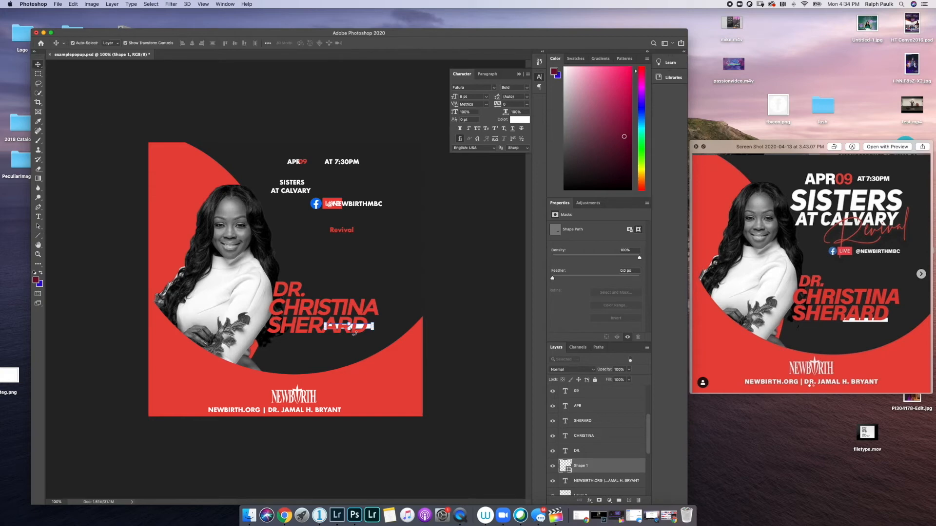
drag(355, 328, 354, 327)
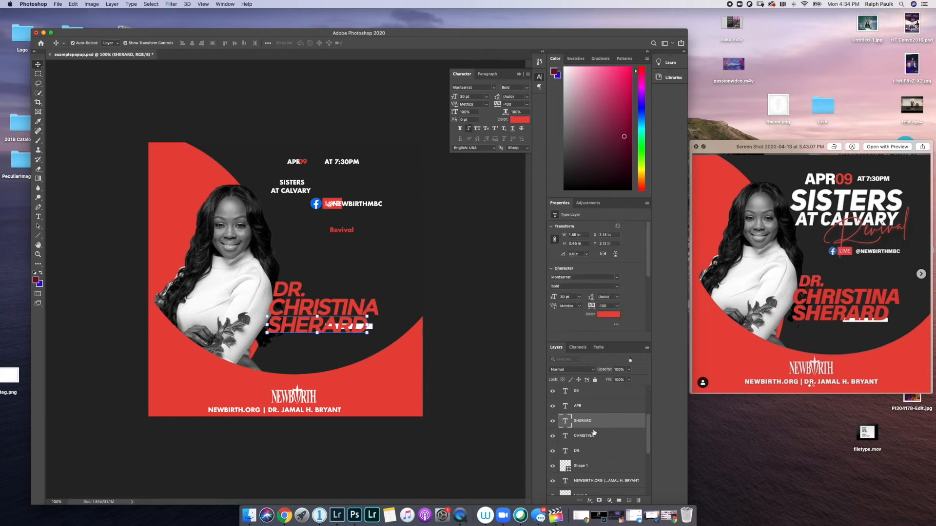
click(619, 471)
key(Down)
key(Down)
key(Down)
key(Down)
key(Down)
key(Down)
key(Down)
key(Down)
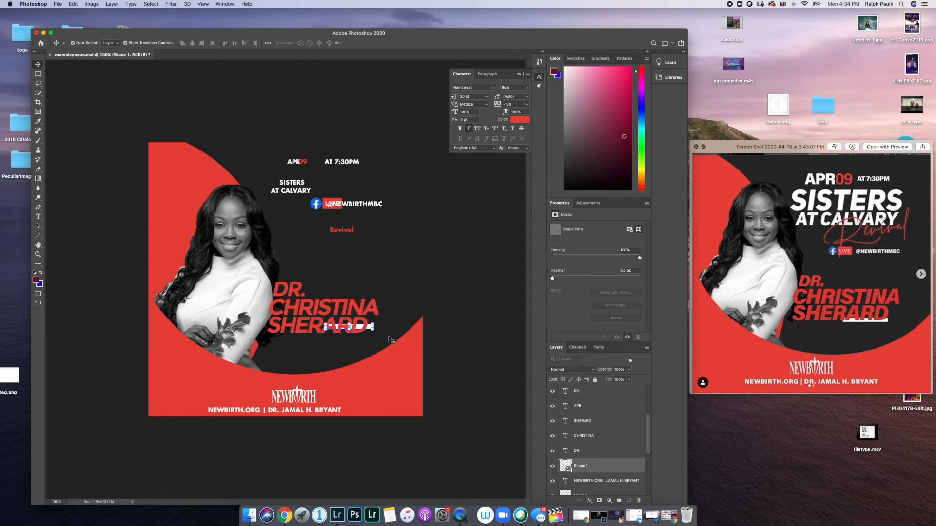
key(Down)
key(Down)
key(Down)
key(Down)
key(Down)
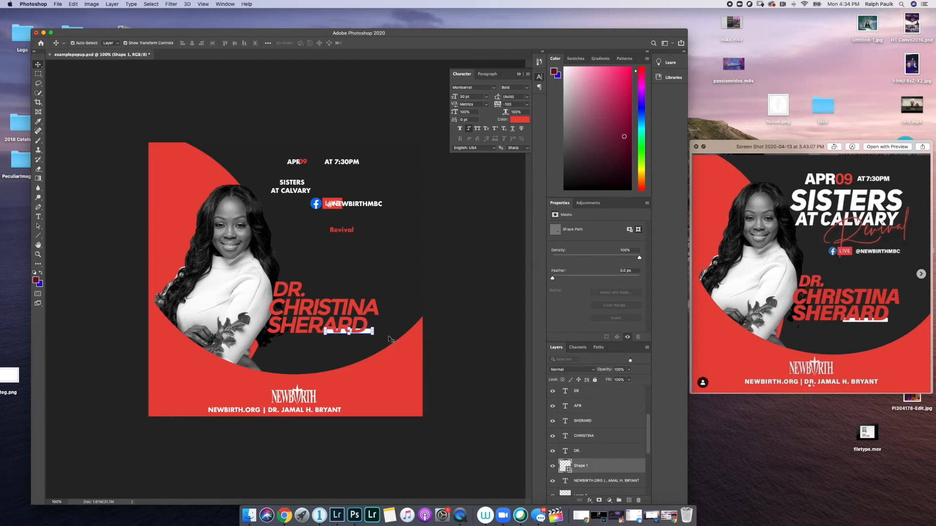
key(Down)
key(Down)
key(Down)
key(Left)
key(Left)
key(Left)
key(Left)
key(Left)
scroll(619, 449, down, 2)
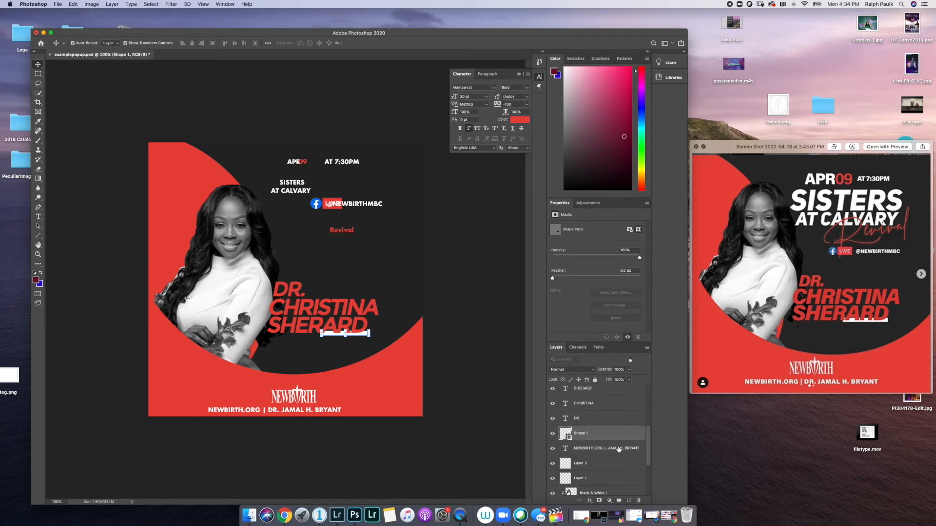
scroll(612, 452, down, 3)
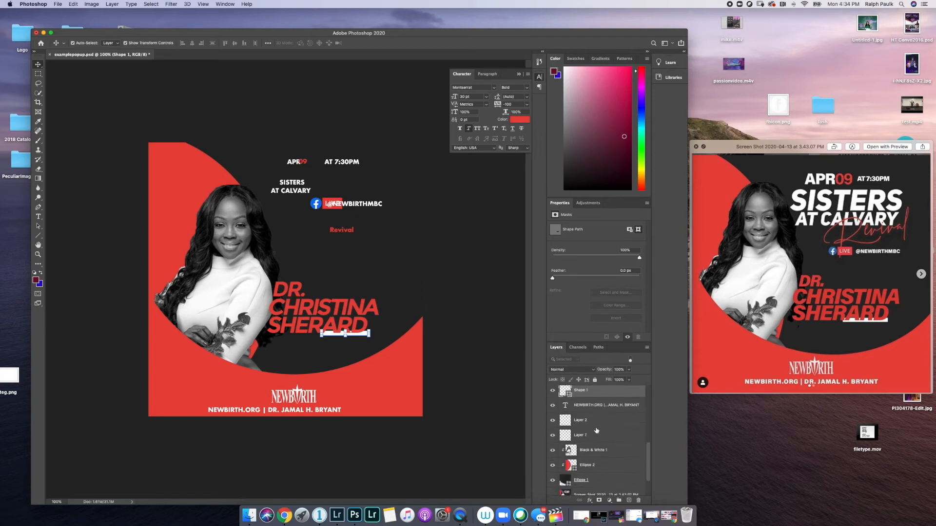
scroll(596, 431, up, 5)
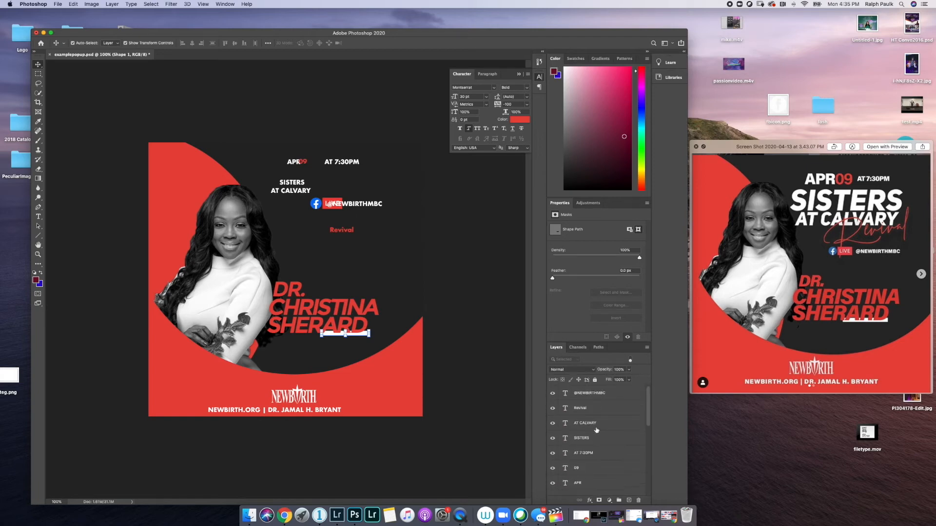
click(593, 395)
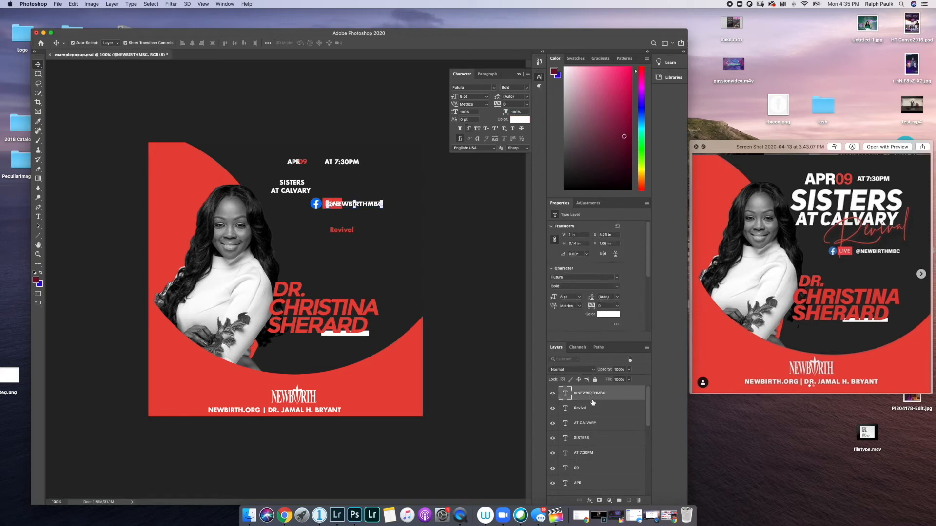
drag(594, 396, 618, 480)
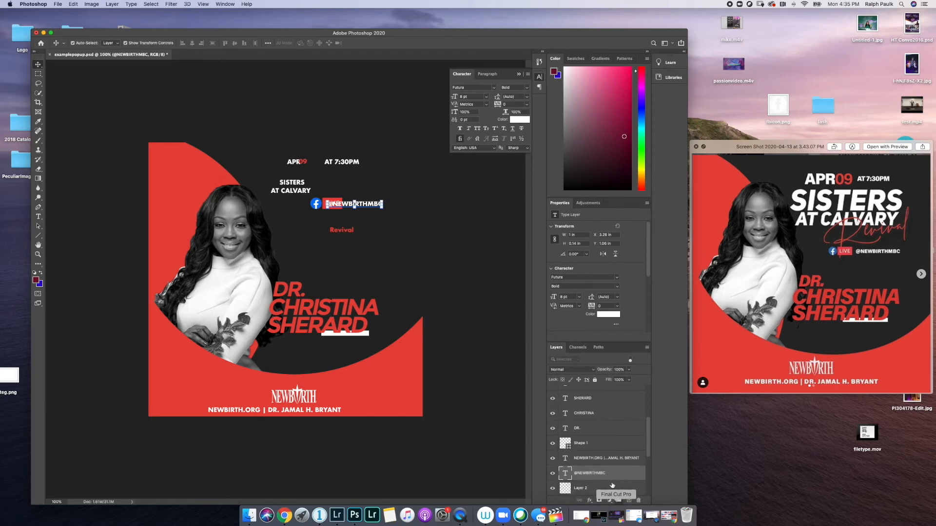
click(609, 488)
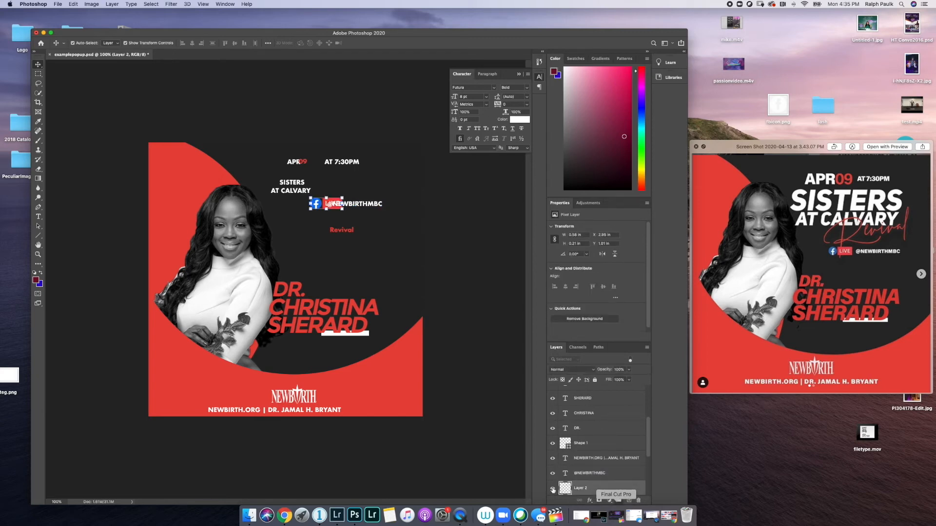
click(591, 476)
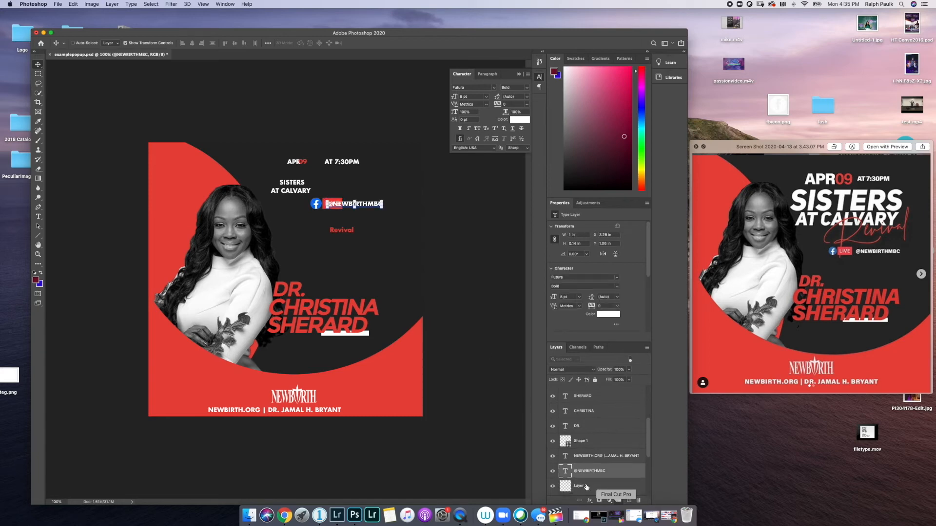
shift+click(587, 488)
key(Down)
key(Down)
key(Down)
key(Down)
key(Down)
key(Down)
key(Down)
key(Down)
key(Down)
key(Down)
key(Down)
key(Down)
key(Down)
key(Down)
key(Down)
key(Down)
key(Down)
key(Down)
key(Down)
key(Down)
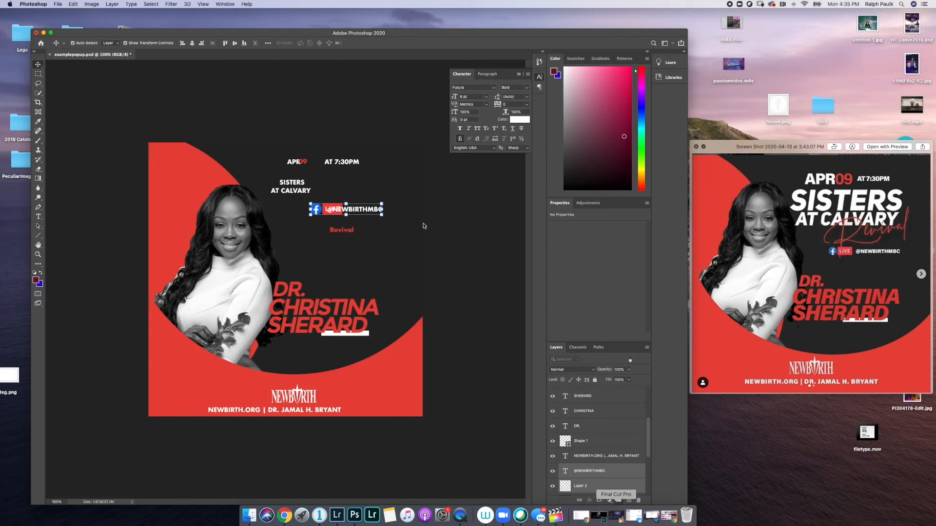
key(Down)
key(Down)
key(Down)
key(Down)
key(Down)
key(Down)
key(Down)
key(Down)
key(Down)
key(Down)
key(Down)
key(Down)
key(Down)
key(Down)
key(Down)
key(Down)
key(Down)
key(Down)
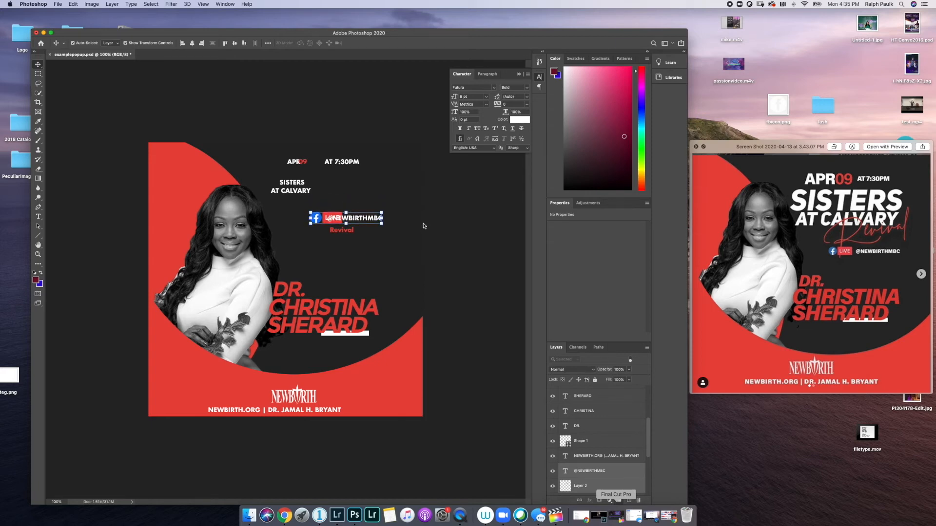
key(Down)
key(Down)
key(Down)
key(Down)
key(Down)
key(Down)
key(Down)
key(Down)
key(Down)
key(Down)
key(Down)
key(Down)
key(Down)
key(Down)
key(Down)
key(Down)
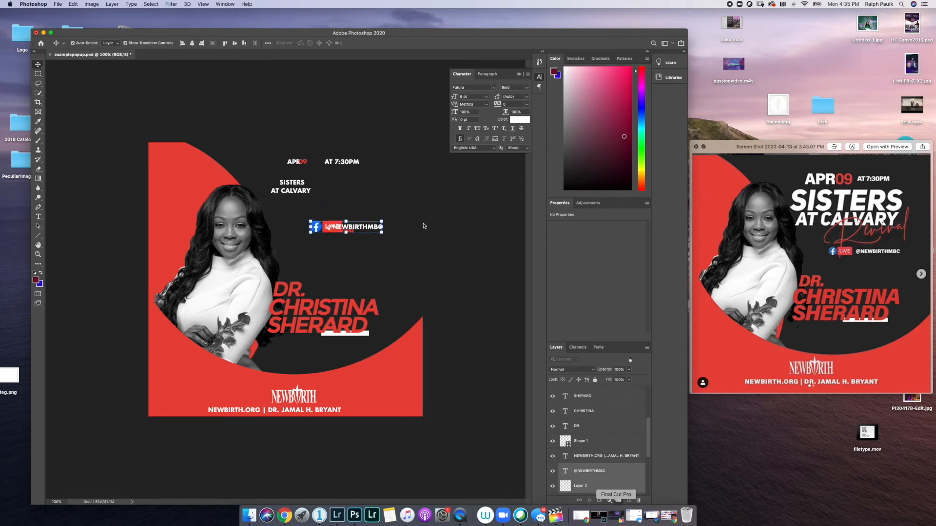
key(Down)
key(Down)
key(Down)
key(Down)
key(Down)
key(Down)
key(Down)
key(Down)
key(Down)
key(Down)
key(Down)
key(Down)
key(Down)
key(Down)
key(Down)
key(Down)
key(Down)
key(Down)
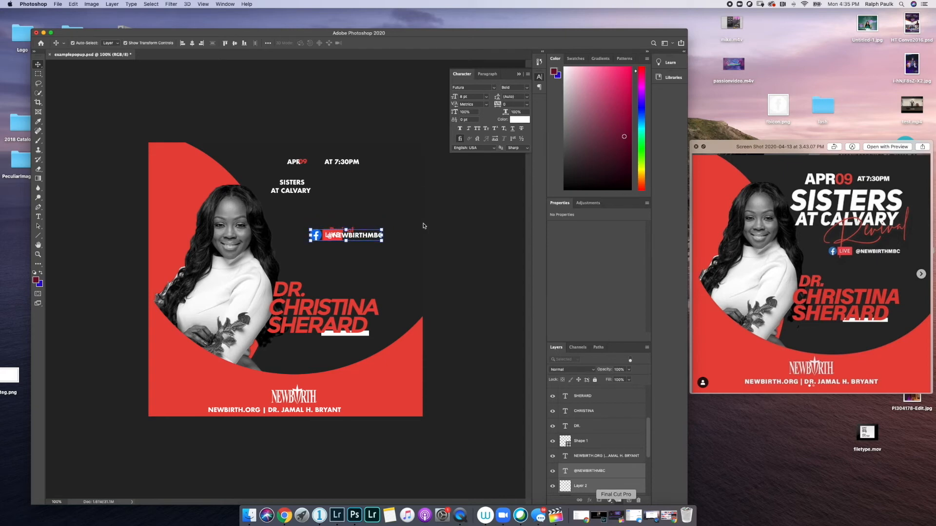
key(Down)
key(Down)
key(Down)
key(Down)
key(Down)
key(Down)
key(Down)
key(Down)
key(Down)
key(Down)
key(Down)
key(Down)
key(Down)
key(Down)
key(Down)
key(Down)
key(Down)
key(Down)
key(Down)
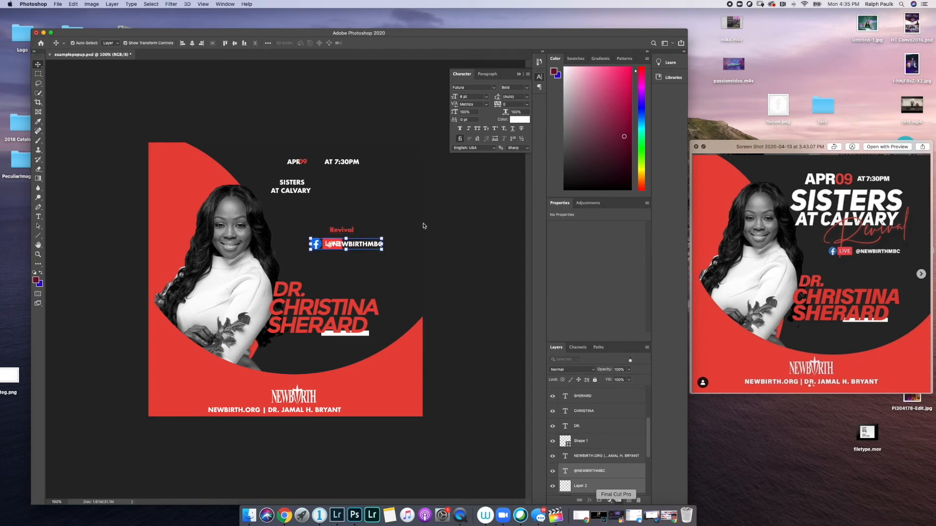
key(Down)
key(Down)
key(Down)
key(Down)
key(Down)
key(Down)
key(Down)
key(Down)
key(Down)
key(Down)
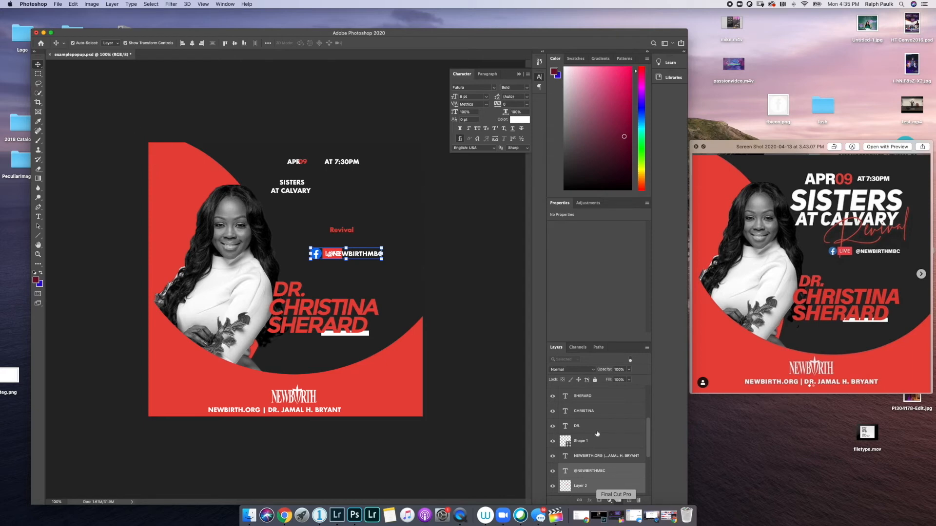
scroll(598, 434, up, 5)
scroll(598, 434, down, 1)
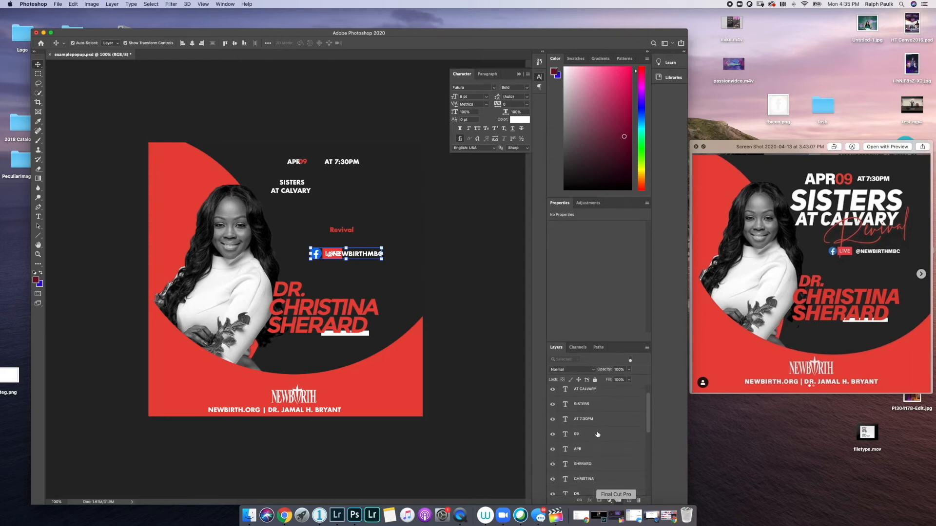
- Enlarge SISTERS to about 111.62%, apply Faux Italic, and lower it below the date line
click(593, 391)
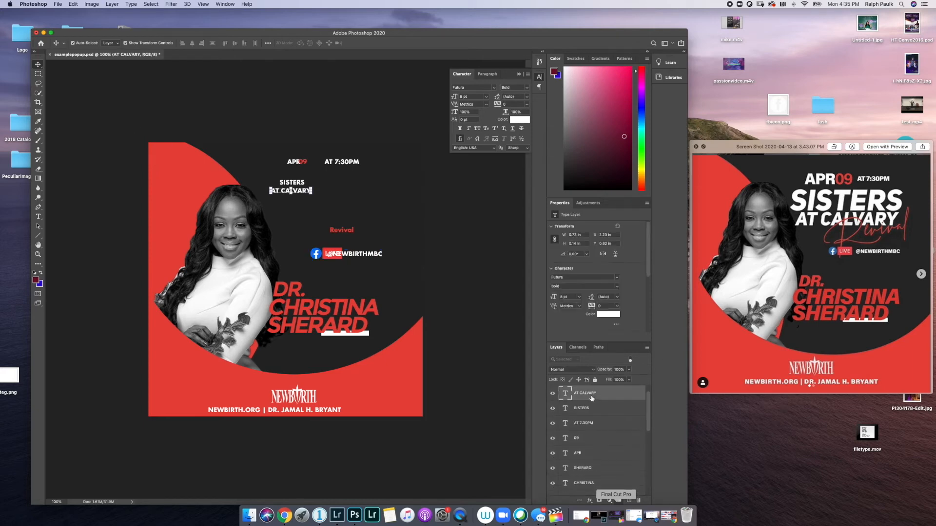
click(596, 410)
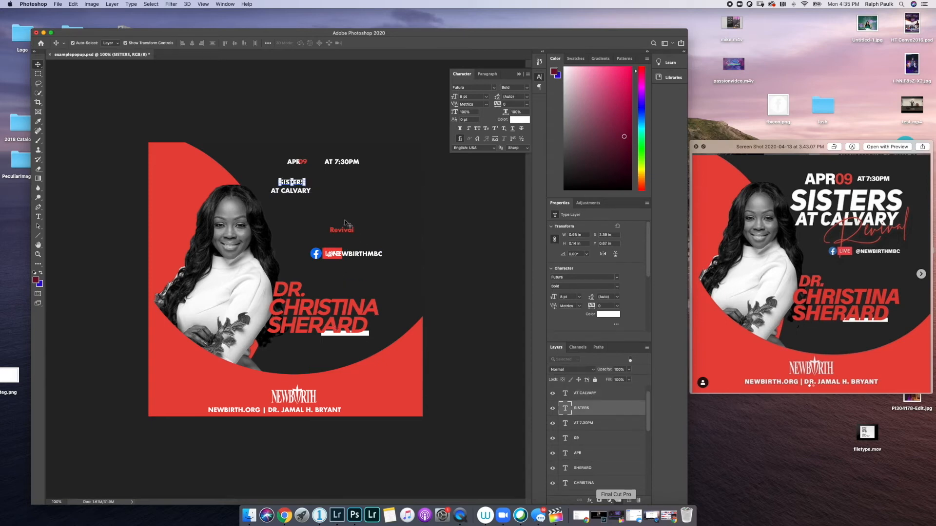
drag(307, 177, 371, 192)
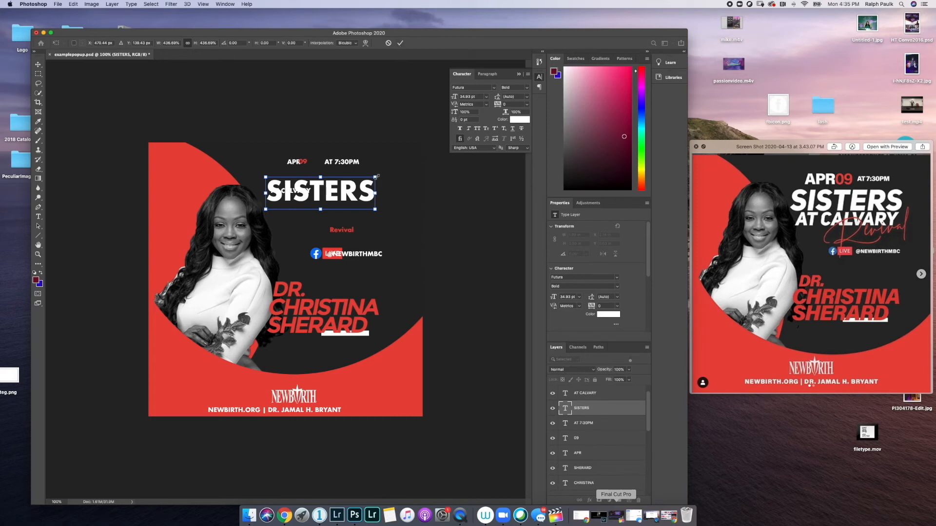
click(400, 43)
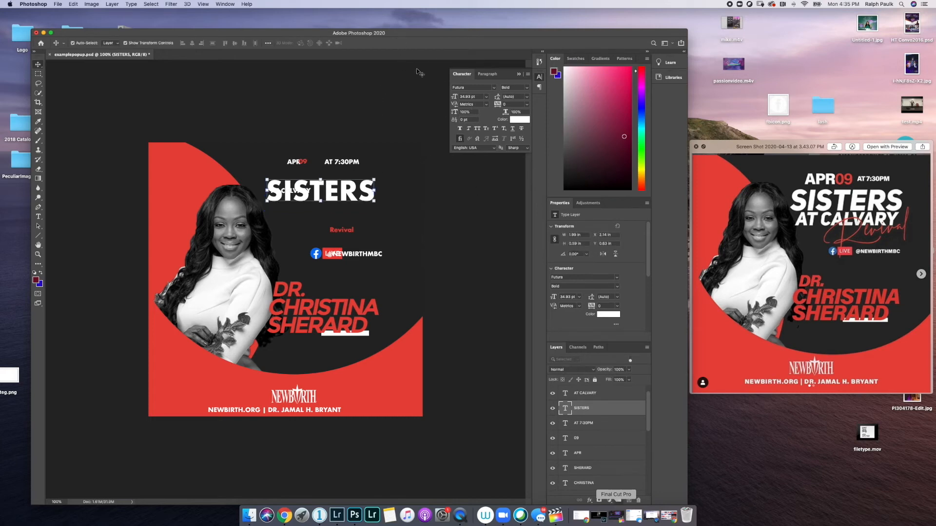
click(469, 128)
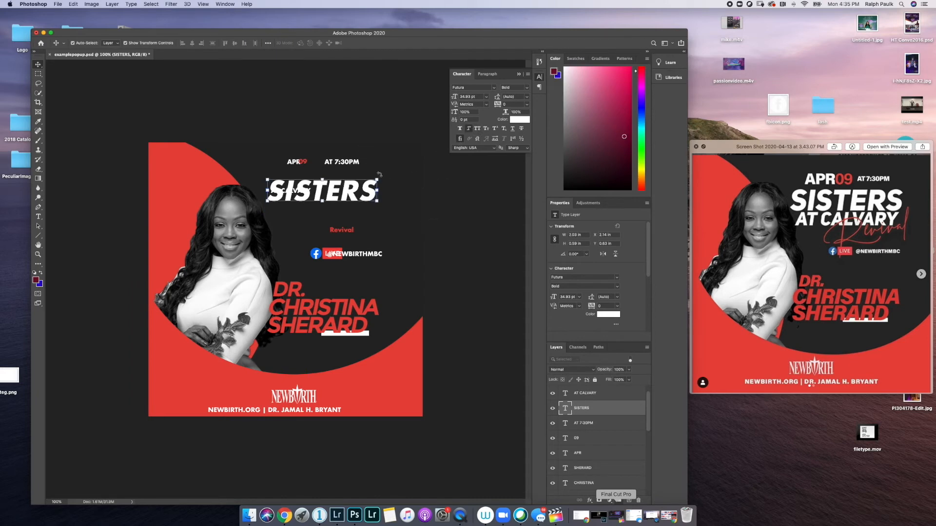
drag(377, 179, 390, 171)
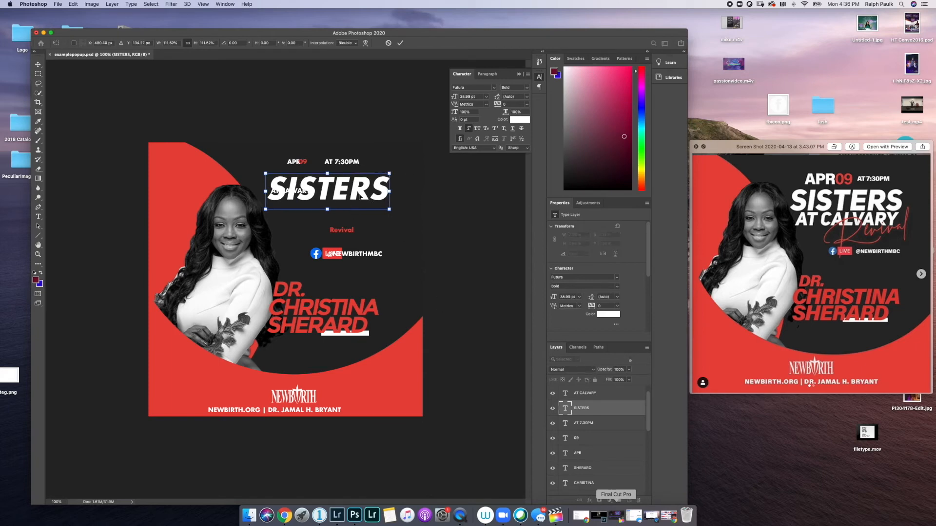
drag(349, 193, 350, 205)
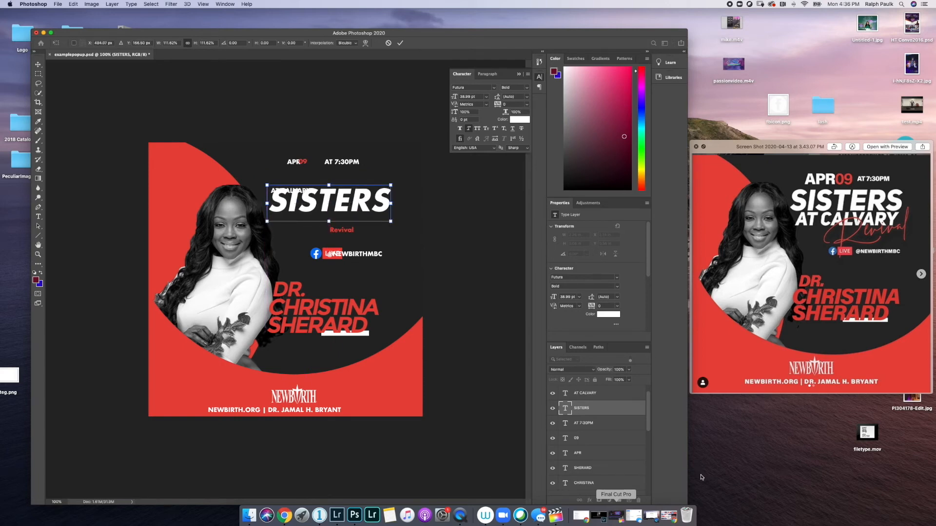
- Place AT CALVARY under SISTERS, make it Faux Italic, and resize it to match
click(590, 396)
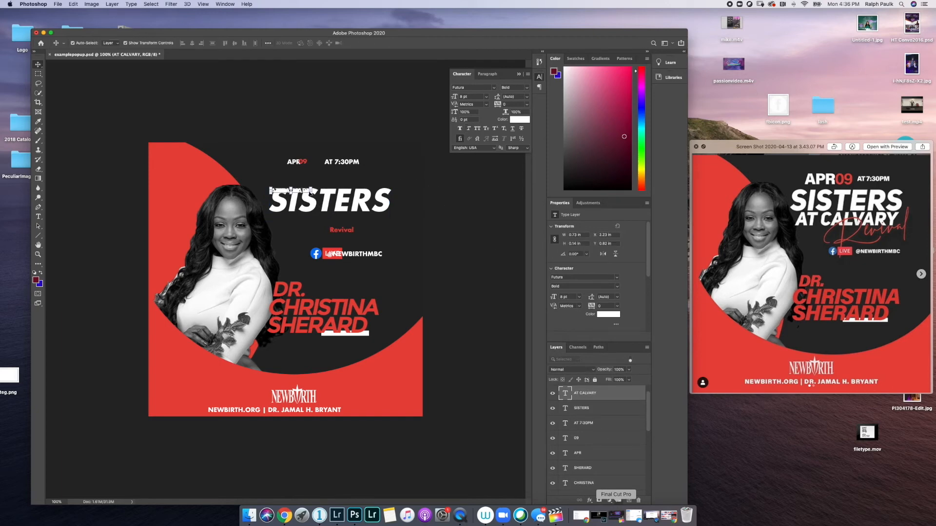
drag(312, 190, 379, 196)
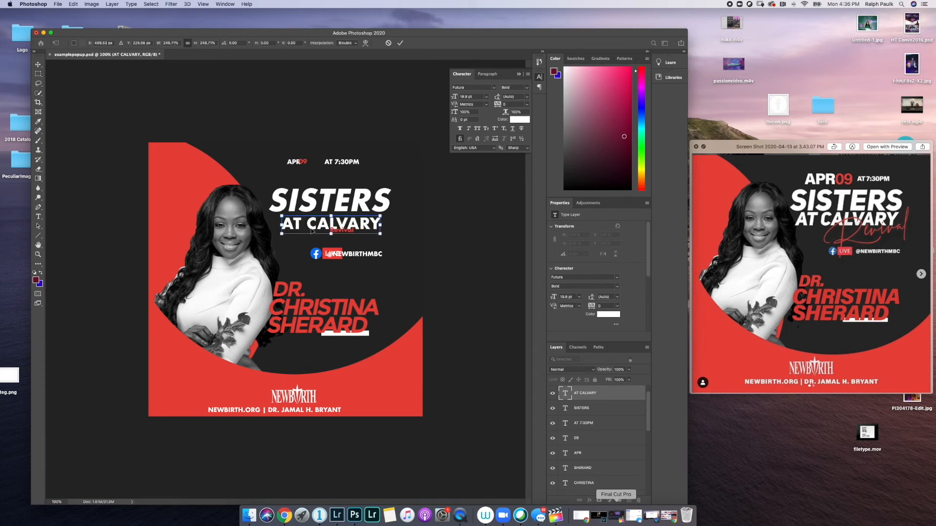
drag(312, 232, 302, 230)
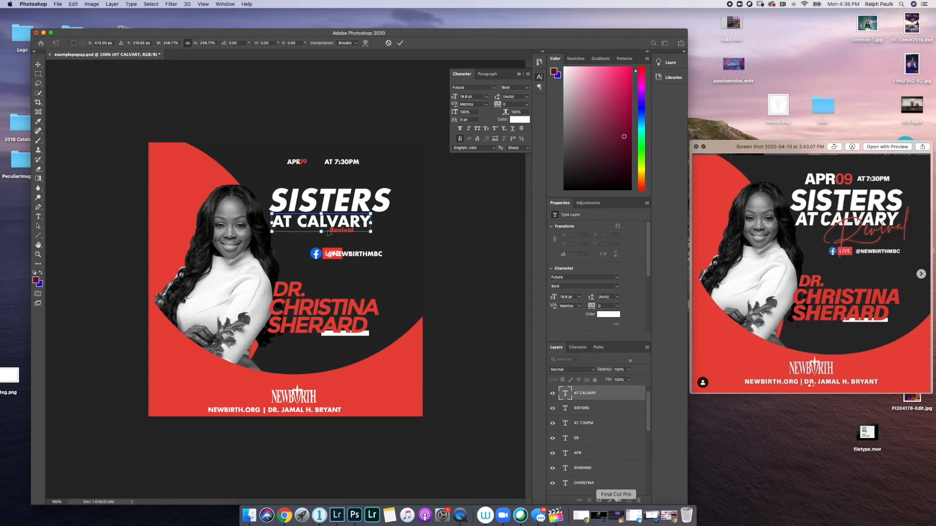
click(400, 43)
click(467, 129)
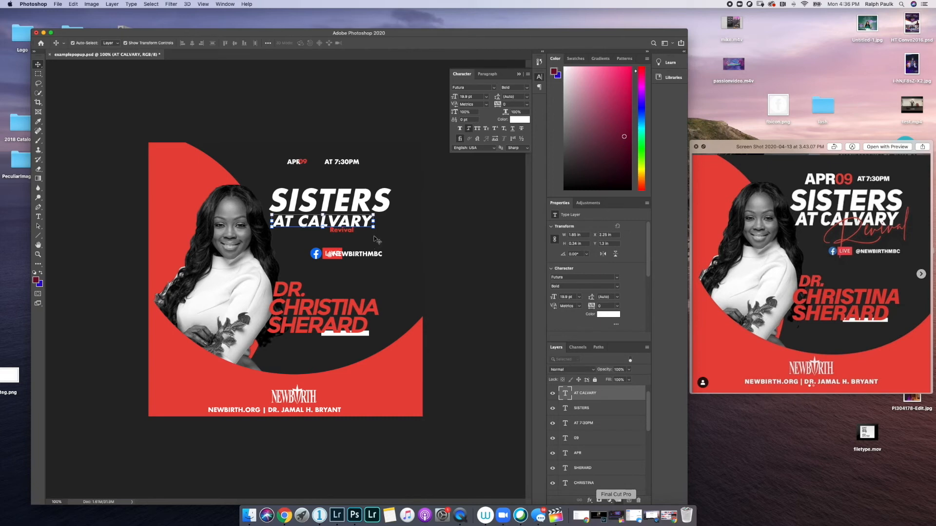
drag(375, 227, 390, 249)
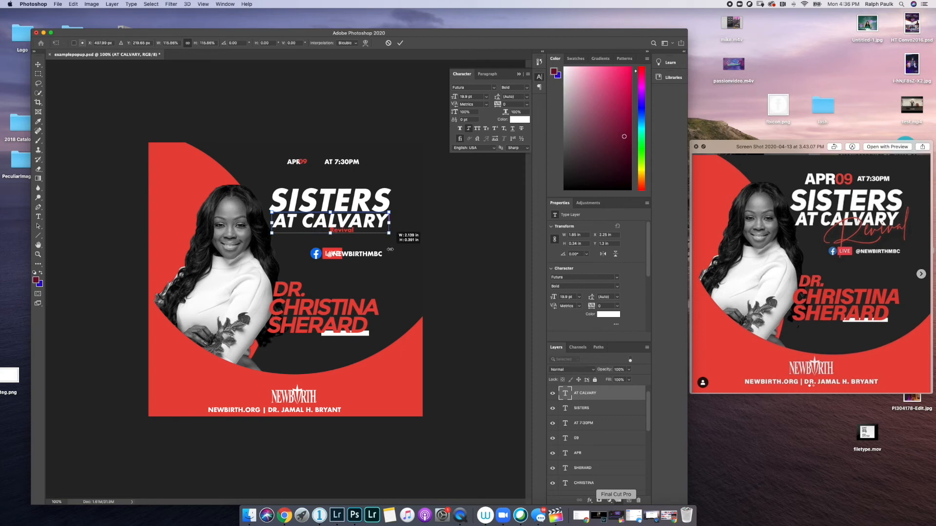
mouse_move(390, 250)
mouse_down()
mouse_move(377, 243)
mouse_move(386, 245)
mouse_up()
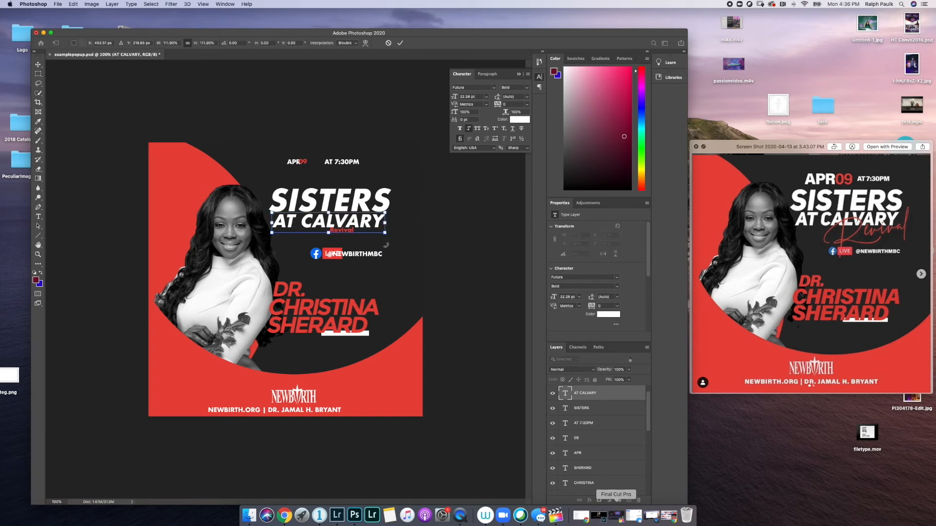
click(400, 43)
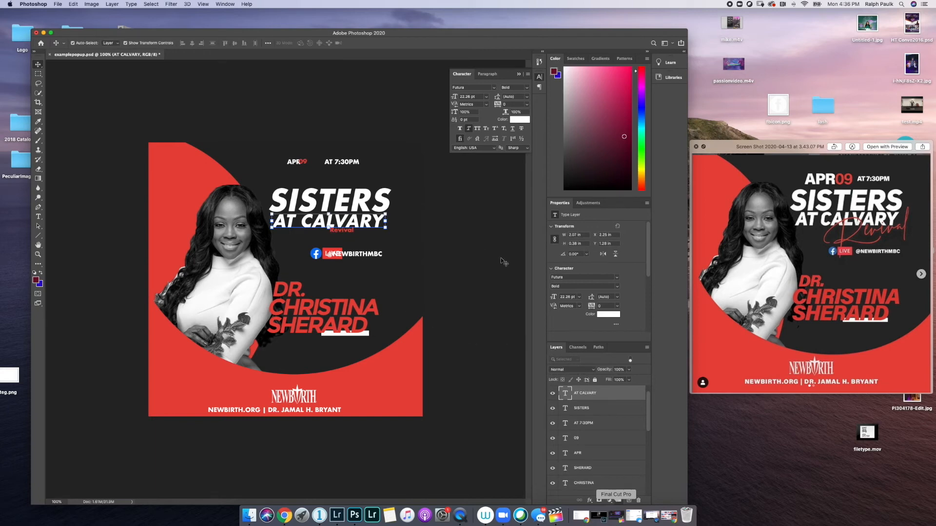
- Nudge the SISTERS and AT CALVARY heading lines together slightly to the left
shift+click(601, 410)
key(Left)
key(Left)
key(Left)
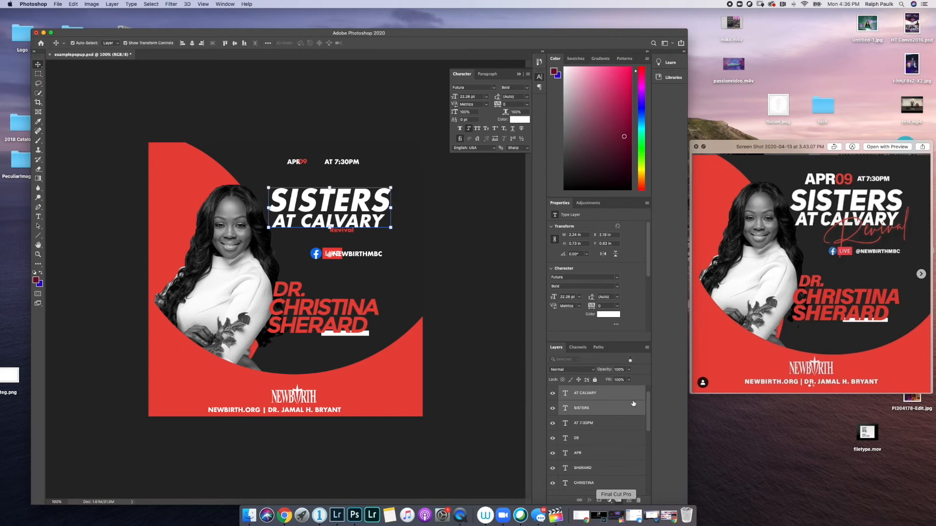
key(Left)
key(Left)
key(Left)
key(Left)
key(Left)
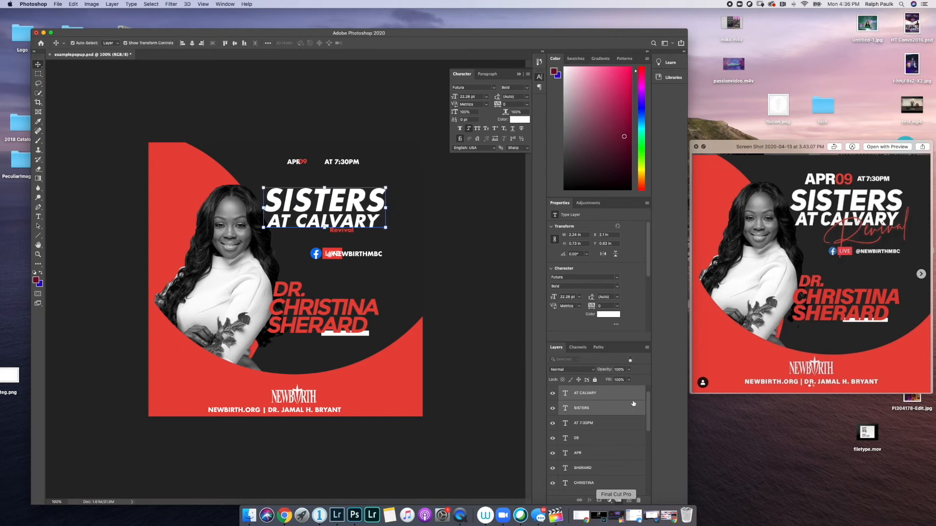
key(Left)
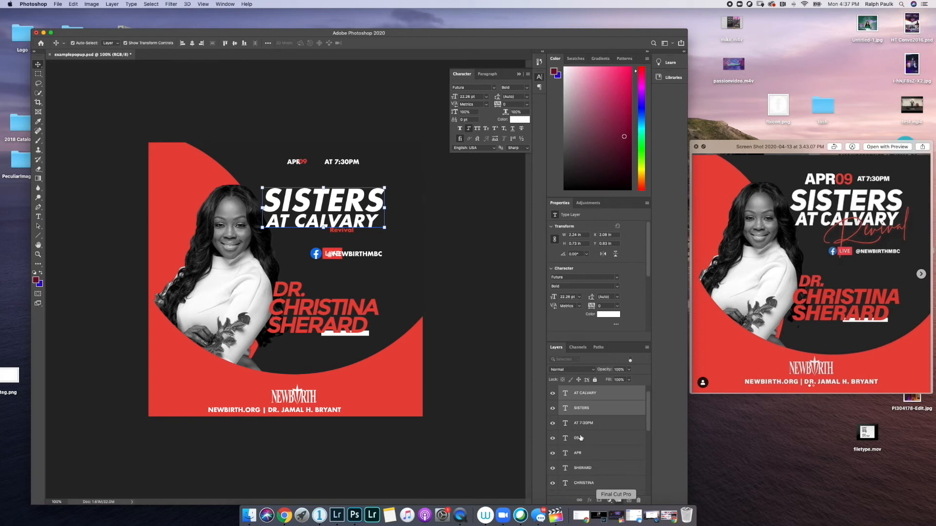
scroll(608, 439, up, 1)
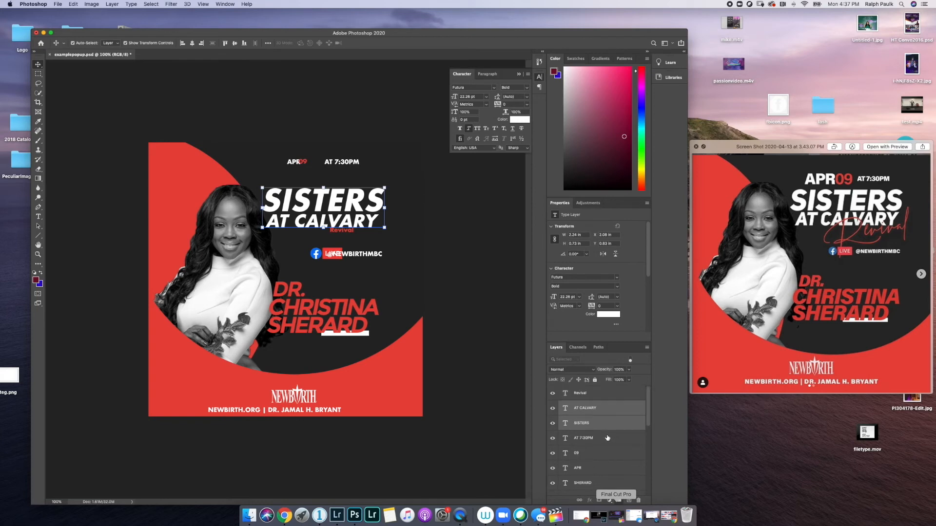
- Scale up the red Revival text and rotate it to about -11.87°
click(598, 395)
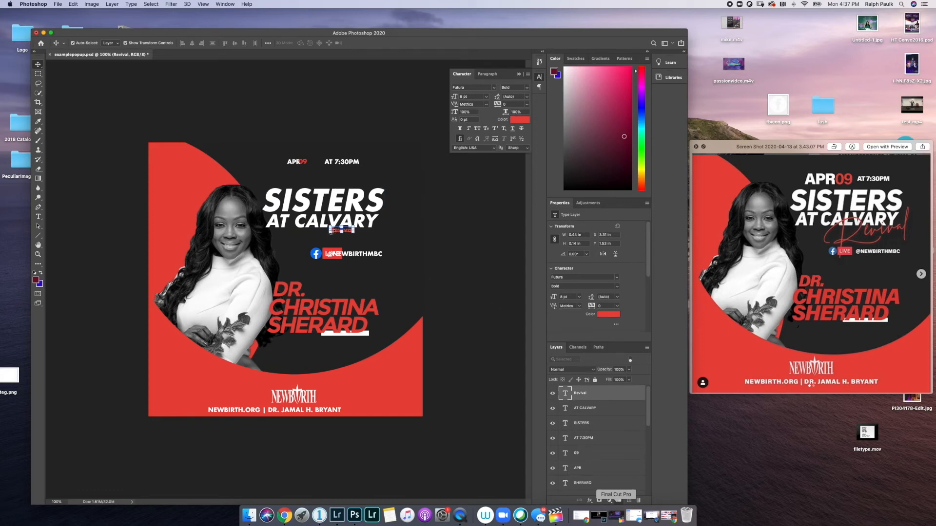
key(super+t)
drag(328, 232, 284, 251)
mouse_move(362, 239)
mouse_down()
mouse_move(365, 229)
mouse_move(353, 234)
mouse_move(370, 229)
mouse_move(389, 204)
mouse_move(358, 227)
mouse_up()
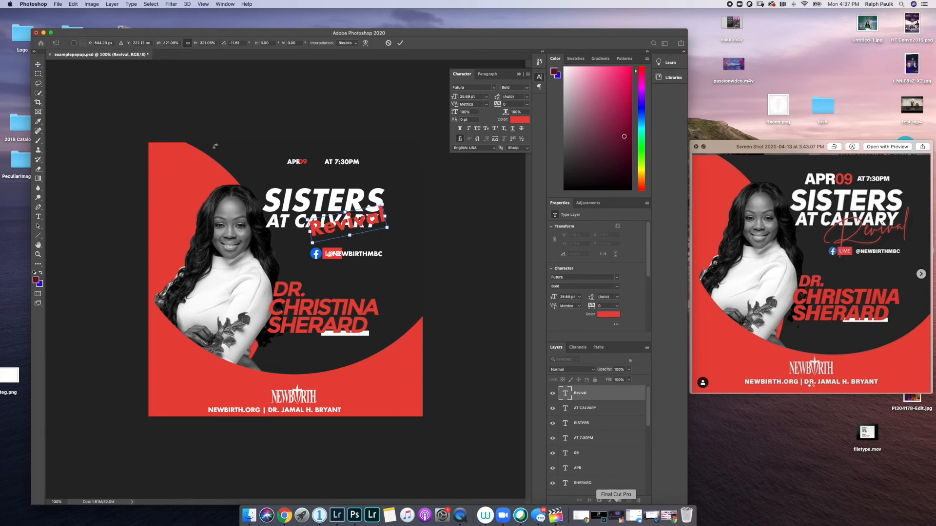
click(400, 43)
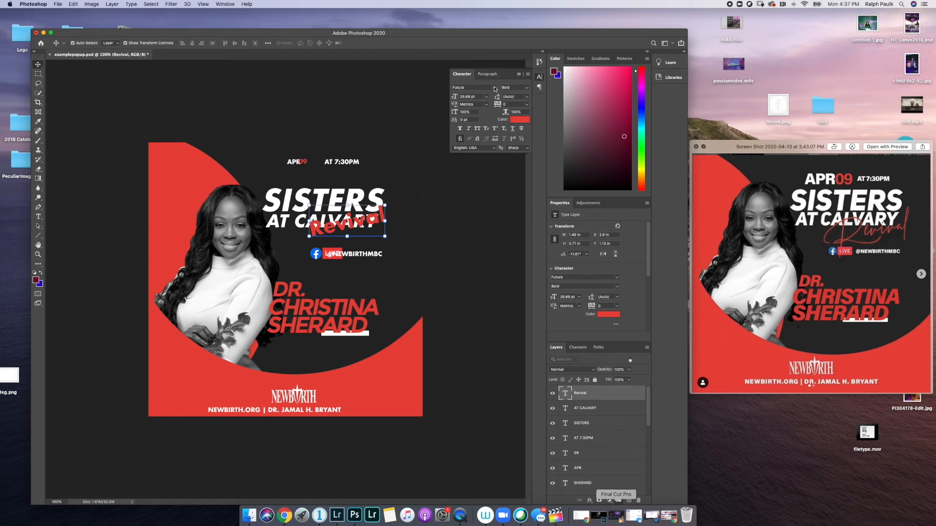
- Set Revival in Corinthia, scale it to about 162.7%, tilt it, and place it under AT CALVARY
click(495, 89)
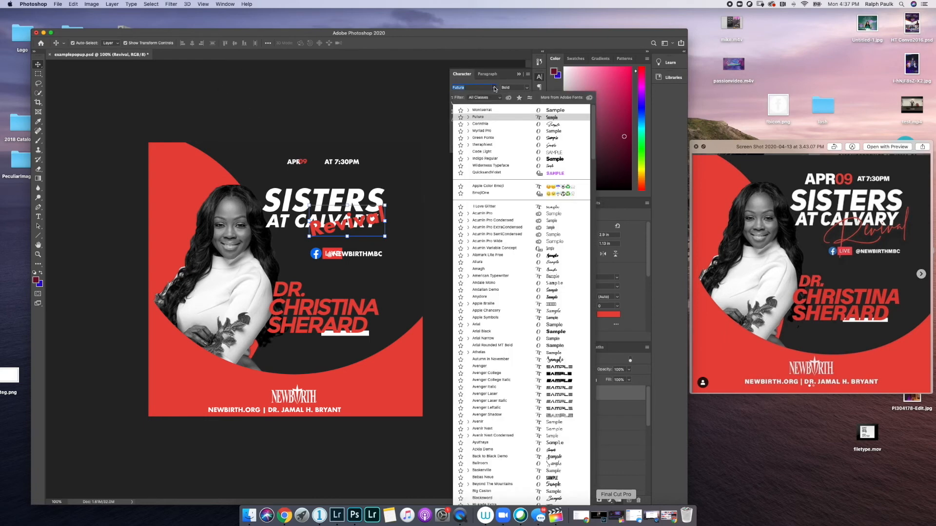
click(531, 126)
drag(375, 207, 404, 184)
drag(337, 206, 340, 233)
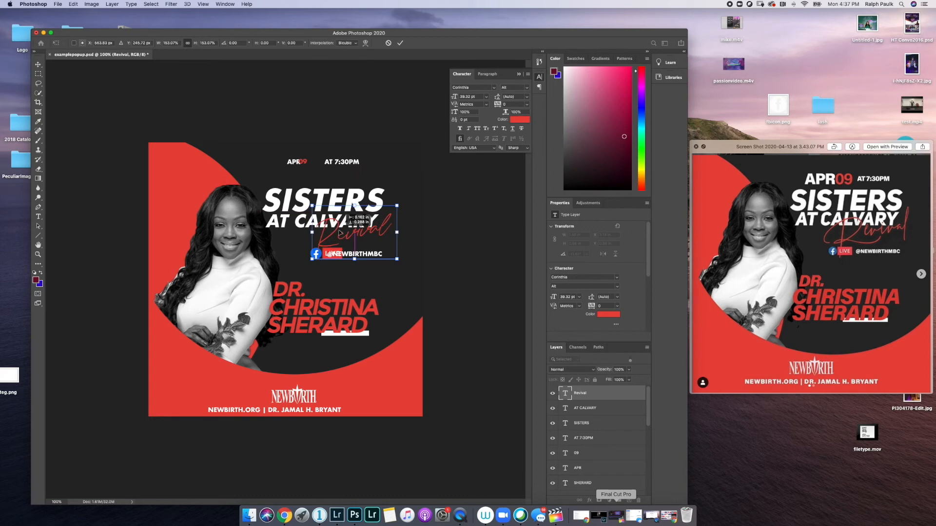
drag(340, 233, 340, 233)
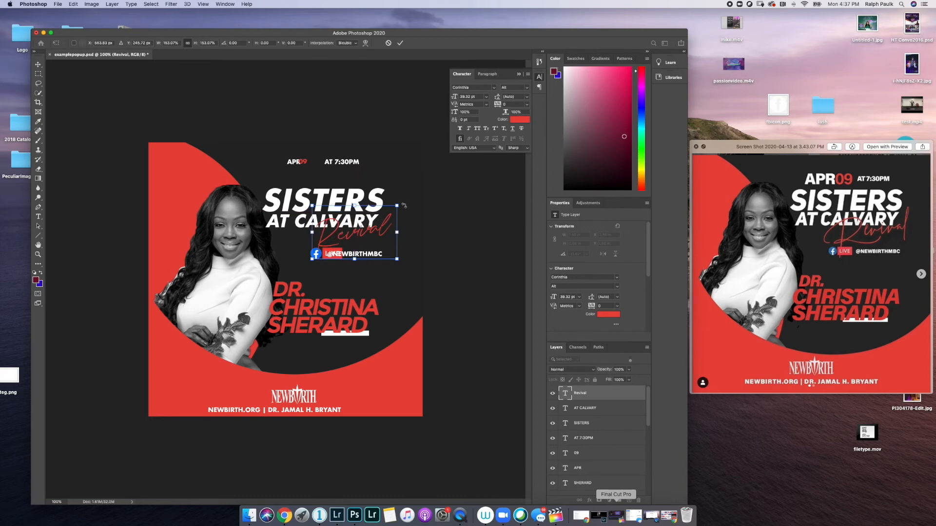
drag(403, 203, 416, 187)
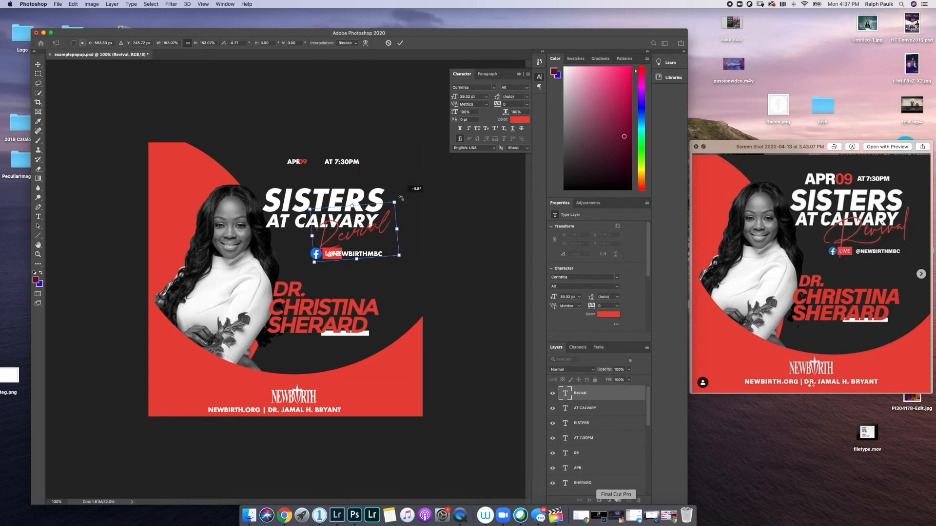
mouse_move(311, 209)
mouse_down()
mouse_move(299, 196)
mouse_move(306, 206)
mouse_up()
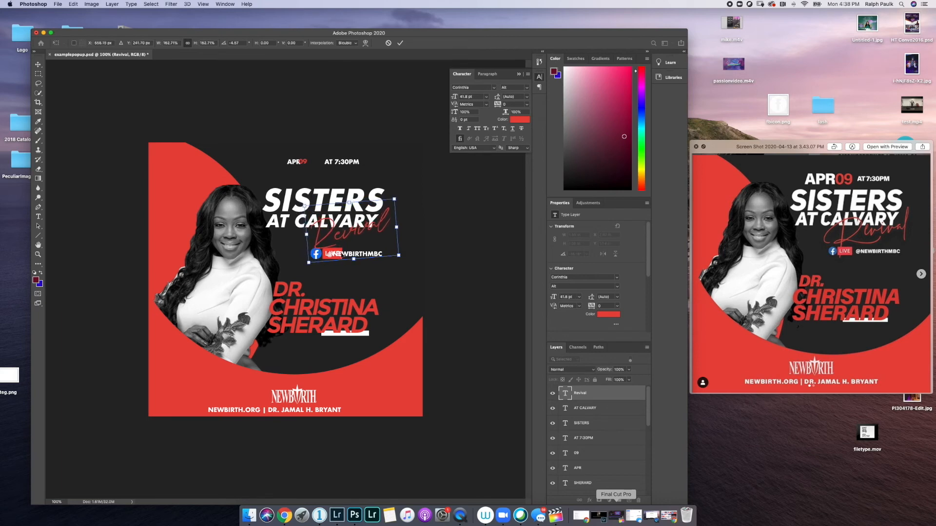
drag(339, 257, 341, 258)
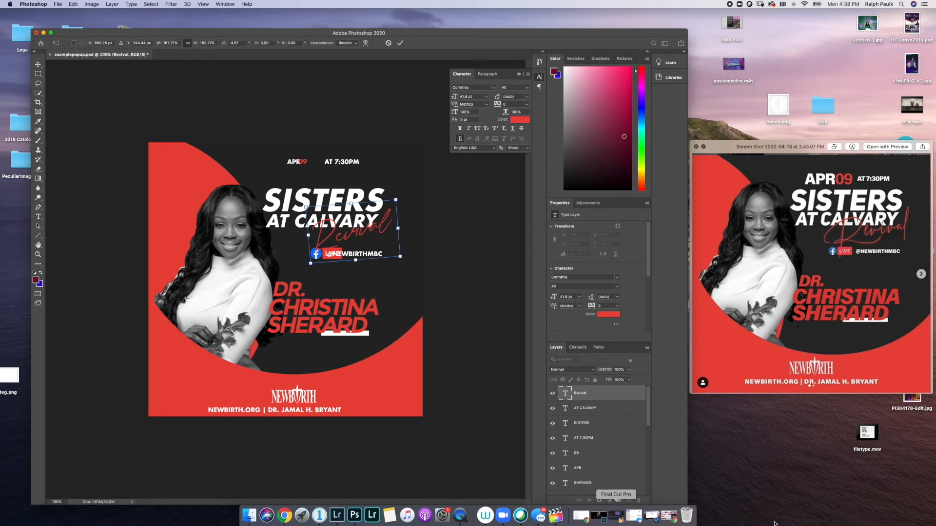
scroll(618, 454, down, 5)
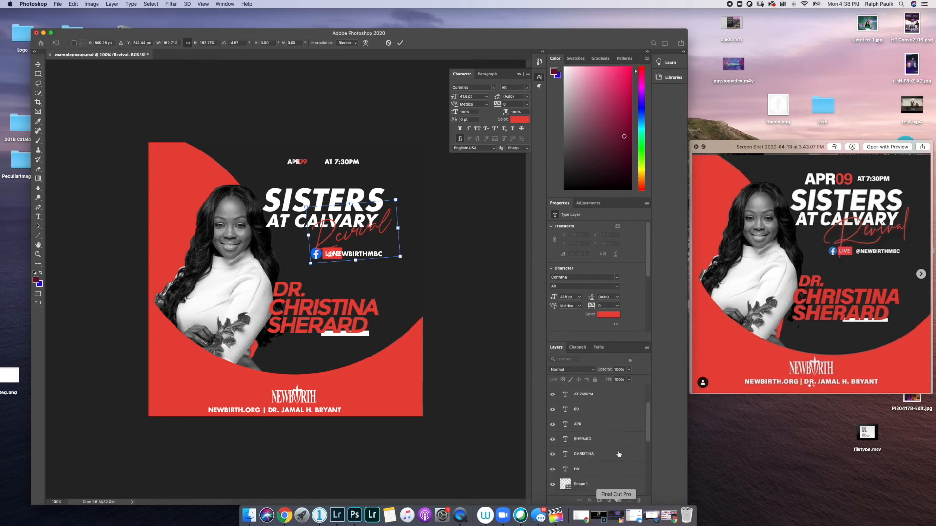
scroll(618, 454, down, 1)
click(615, 453)
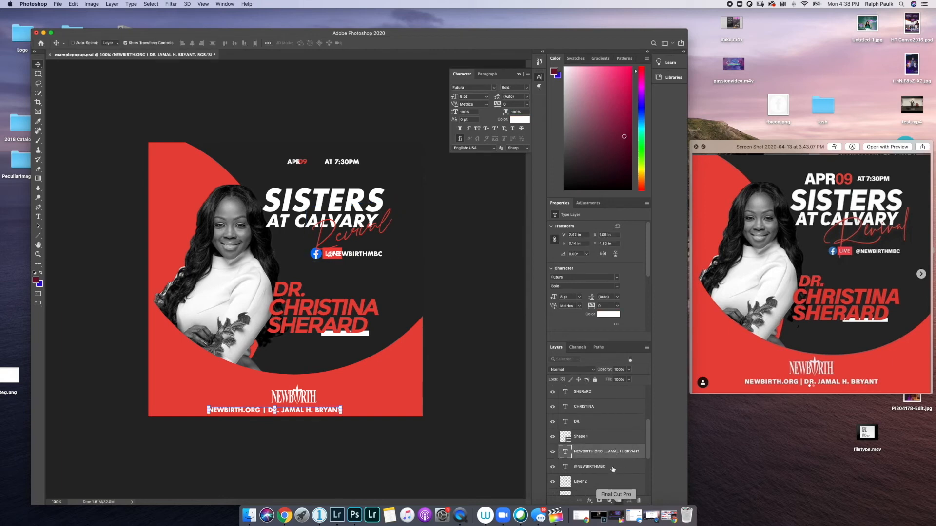
click(612, 469)
drag(610, 467, 602, 391)
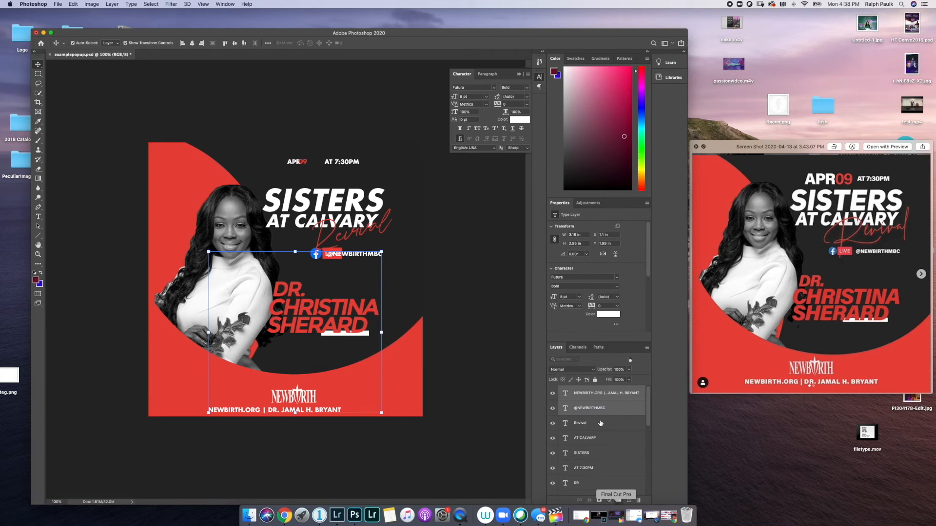
click(600, 392)
double_click(565, 393)
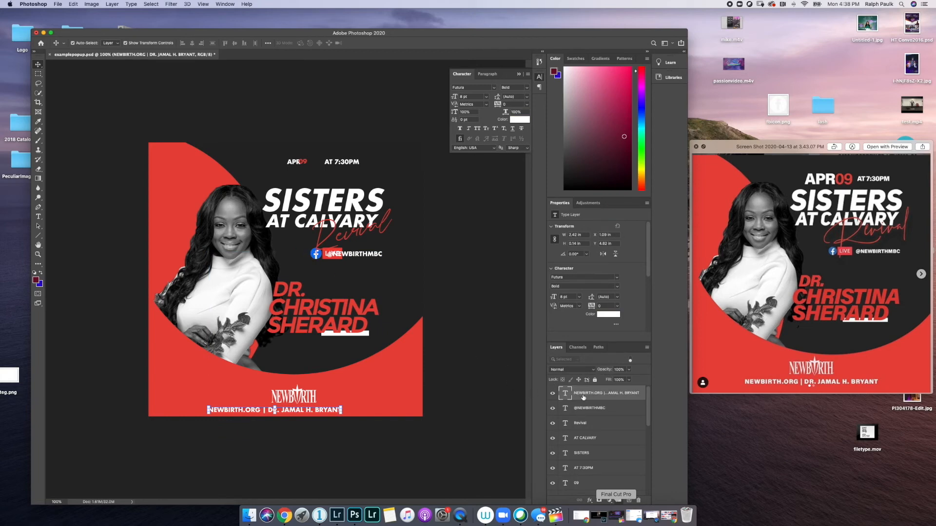
key(super+z)
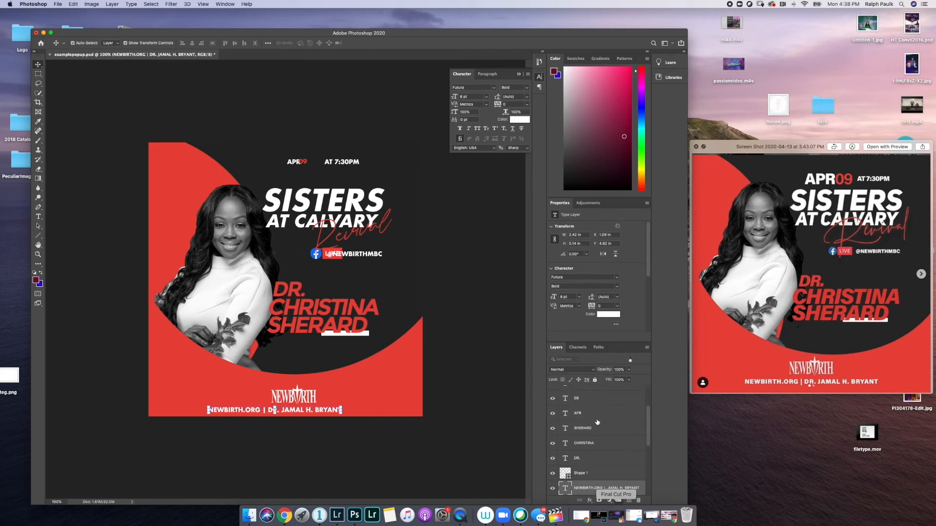
scroll(597, 423, down, 3)
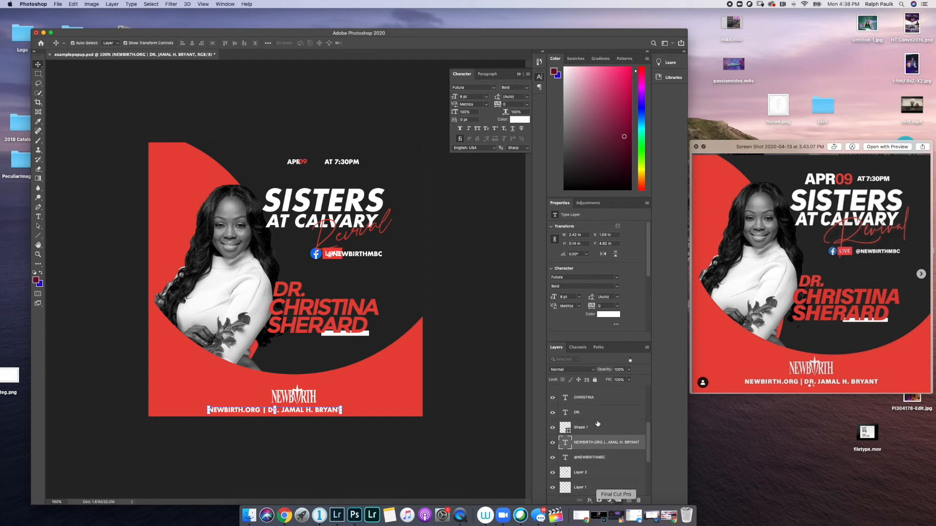
click(592, 457)
shift+click(593, 471)
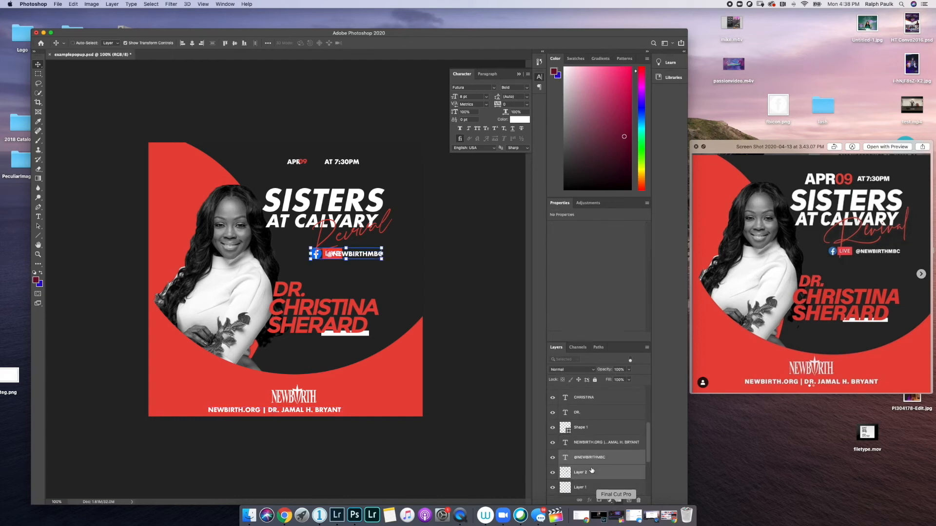
drag(594, 458, 595, 390)
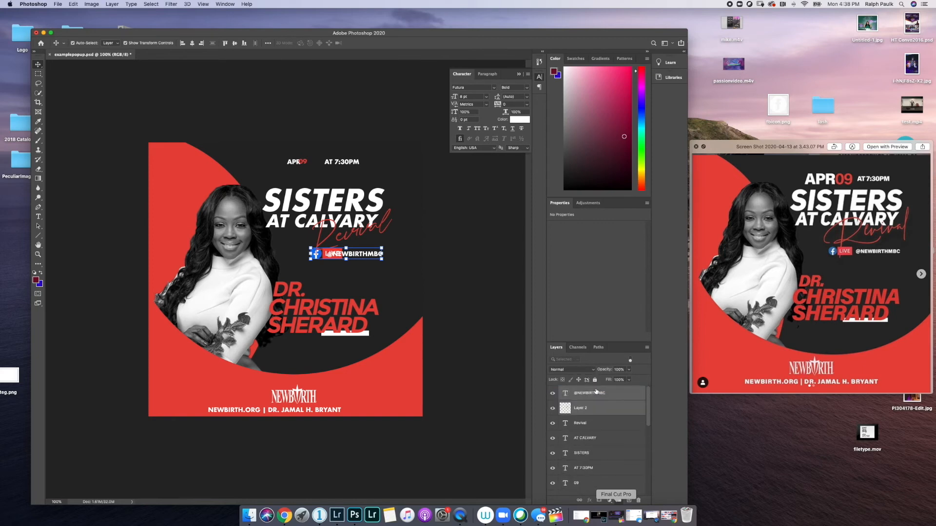
- Reposition the Facebook LIVE badge below the Revival script
click(581, 416)
mouse_move(317, 259)
mouse_down()
mouse_move(307, 268)
mouse_move(329, 266)
mouse_move(319, 259)
mouse_up()
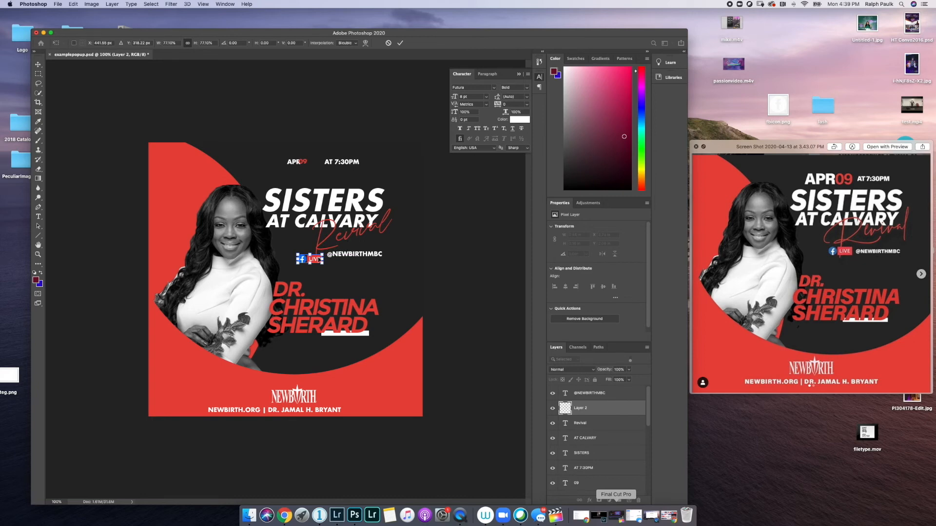
drag(319, 259, 322, 258)
click(586, 394)
drag(343, 256, 345, 260)
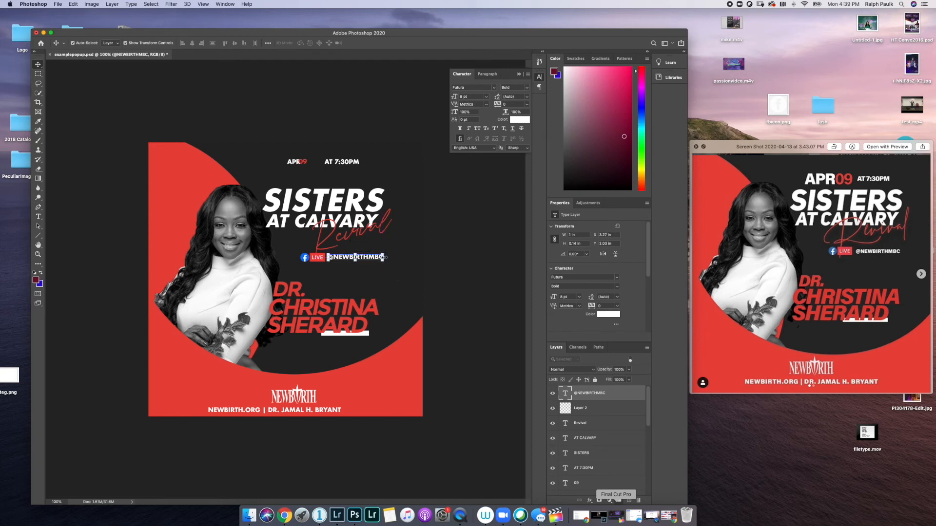
drag(385, 253, 381, 258)
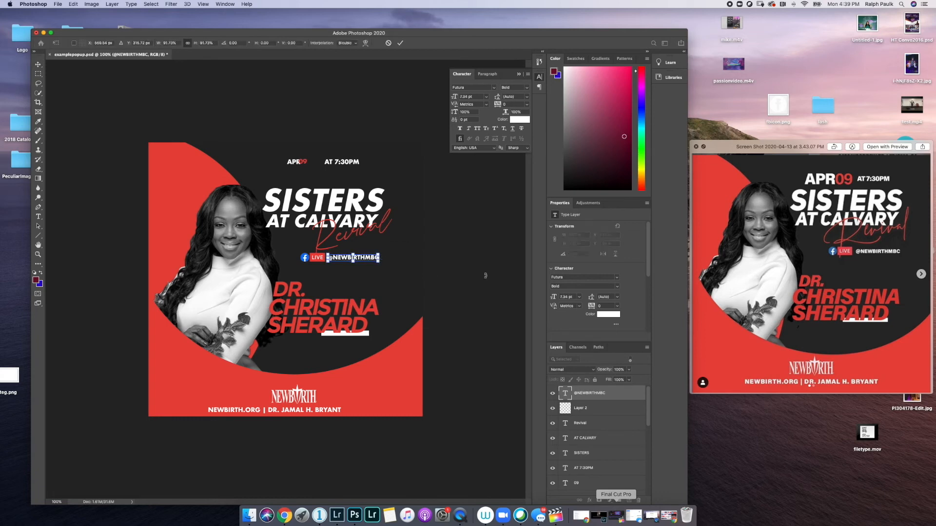
key(Return)
click(595, 413)
click(616, 444)
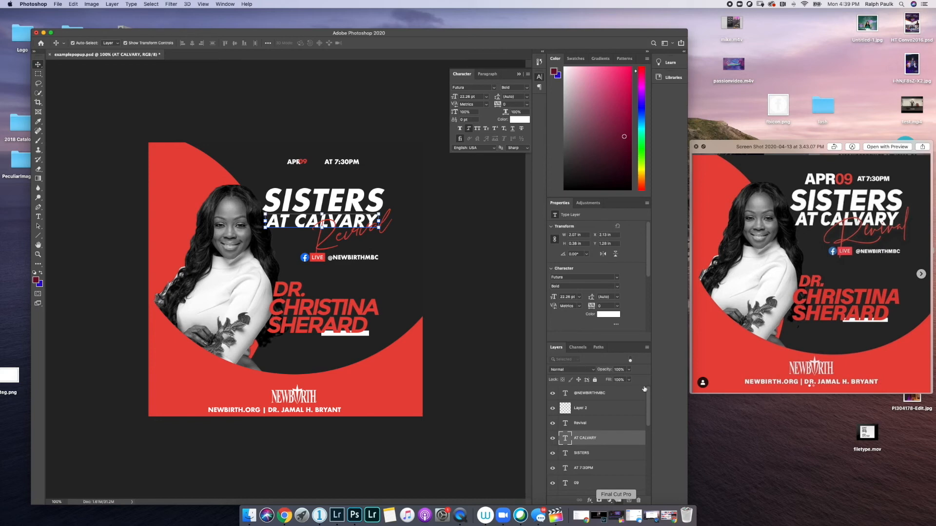
scroll(612, 427, down, 3)
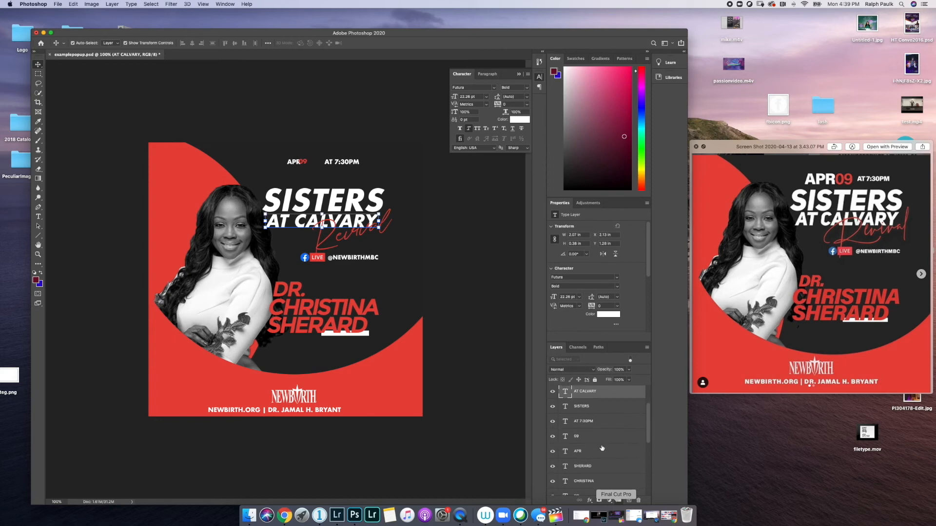
scroll(602, 447, down, 3)
click(588, 456)
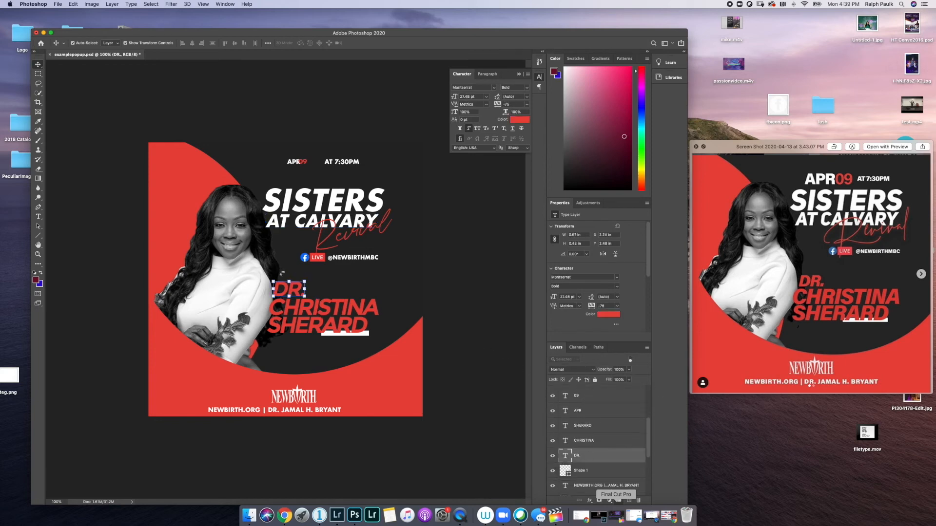
drag(274, 282, 278, 282)
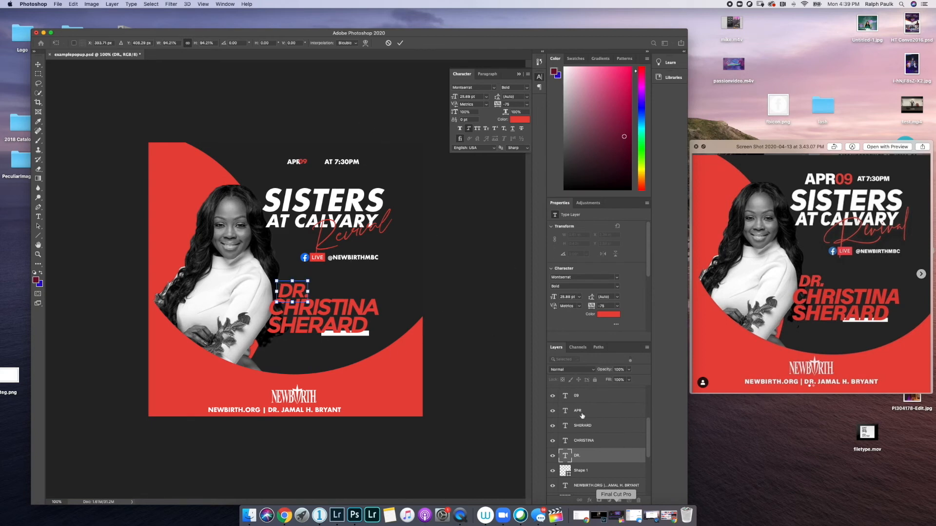
click(576, 395)
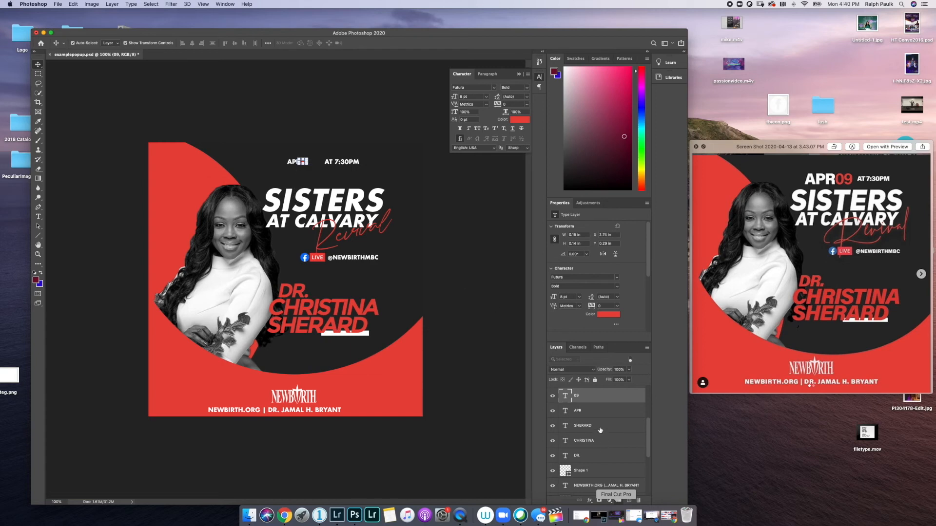
- Set the APR and 09 date text to 24 pt
shift+click(578, 411)
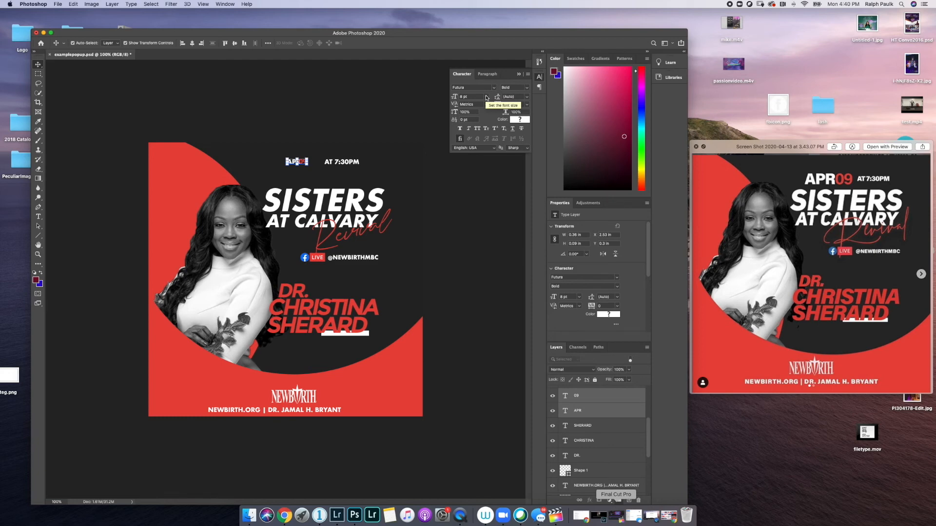
click(486, 98)
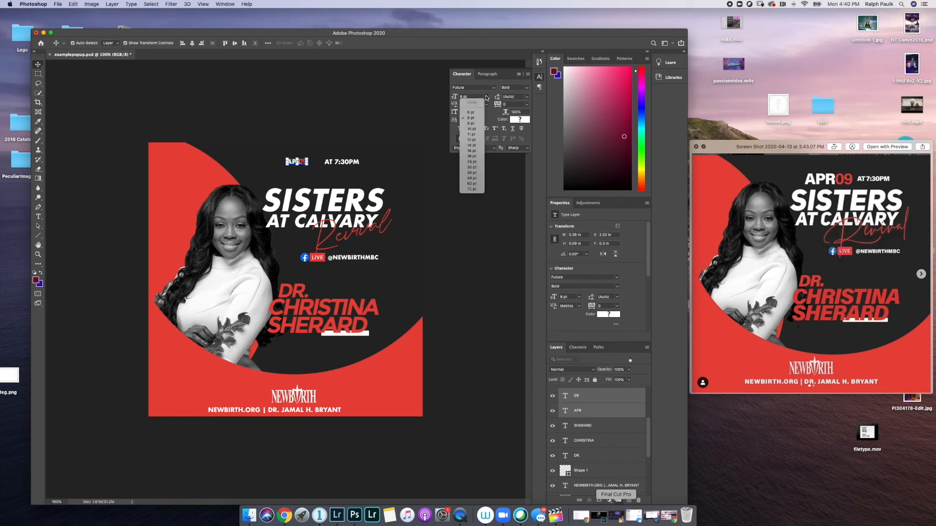
click(472, 156)
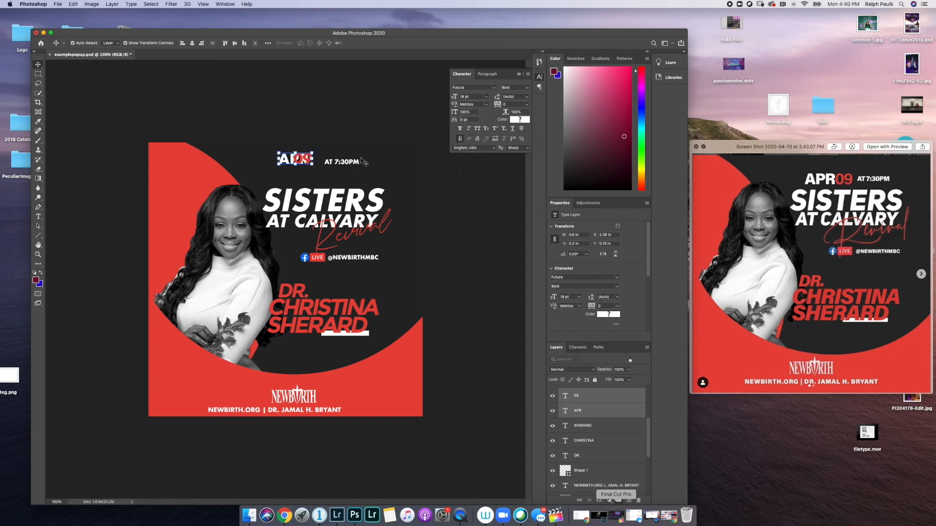
click(486, 97)
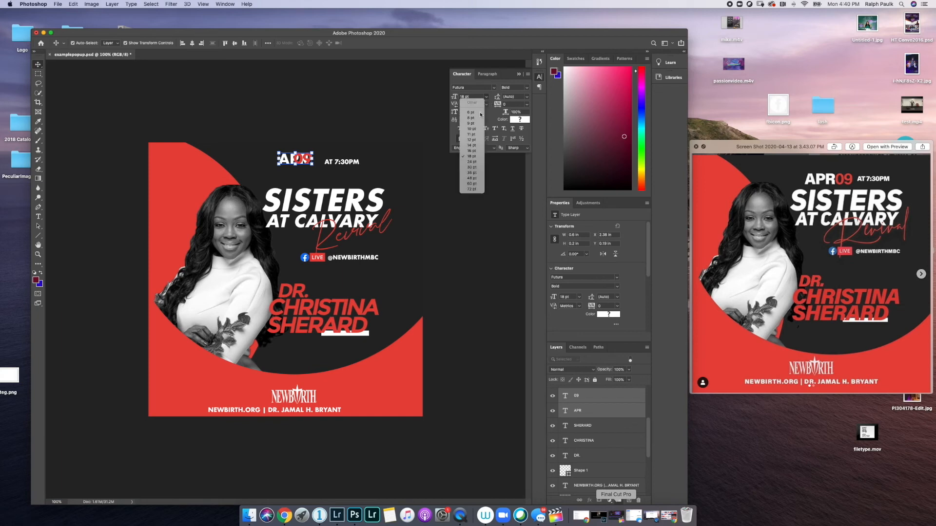
click(469, 162)
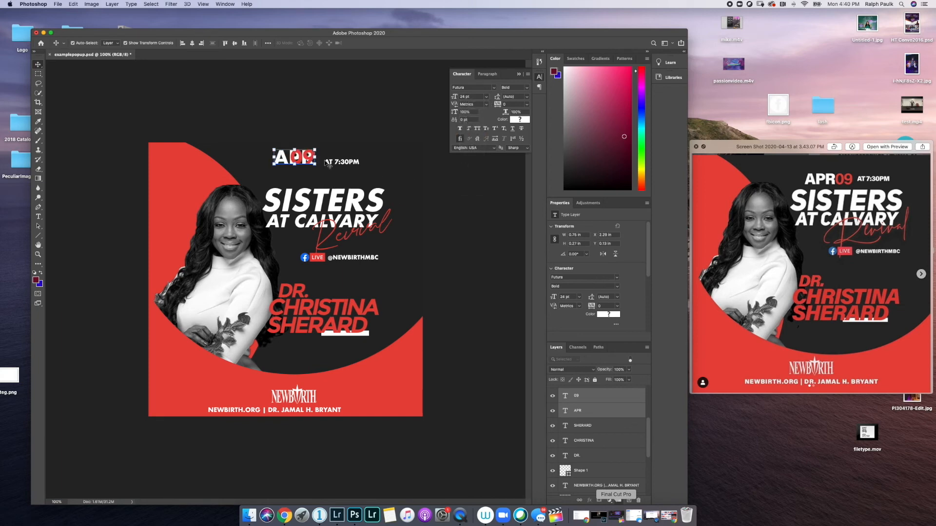
- Move APR09 down and right, then nudge 09 right so it follows APR
click(578, 425)
click(576, 412)
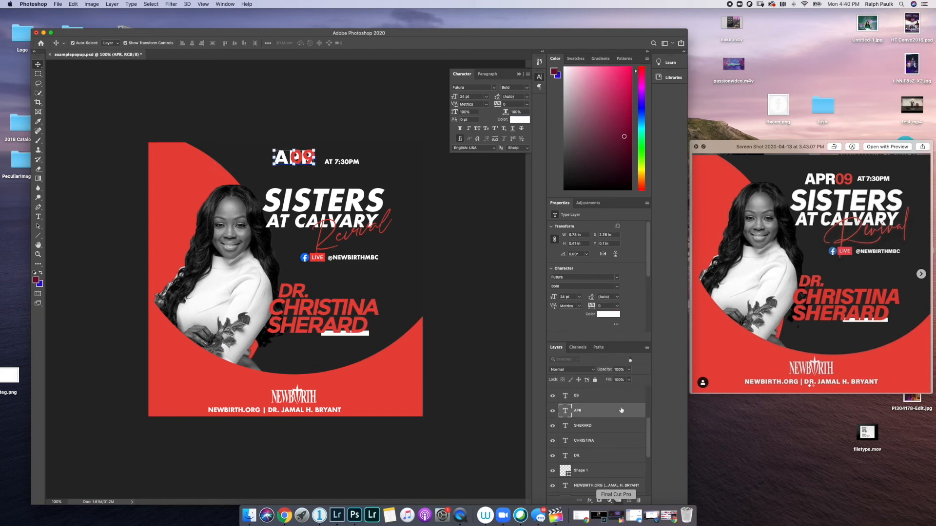
shift+click(584, 397)
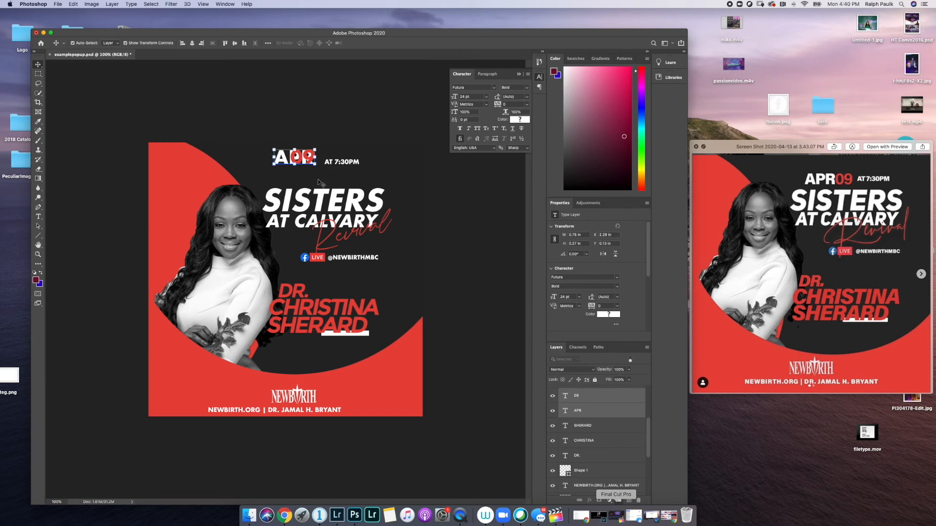
drag(292, 157, 300, 176)
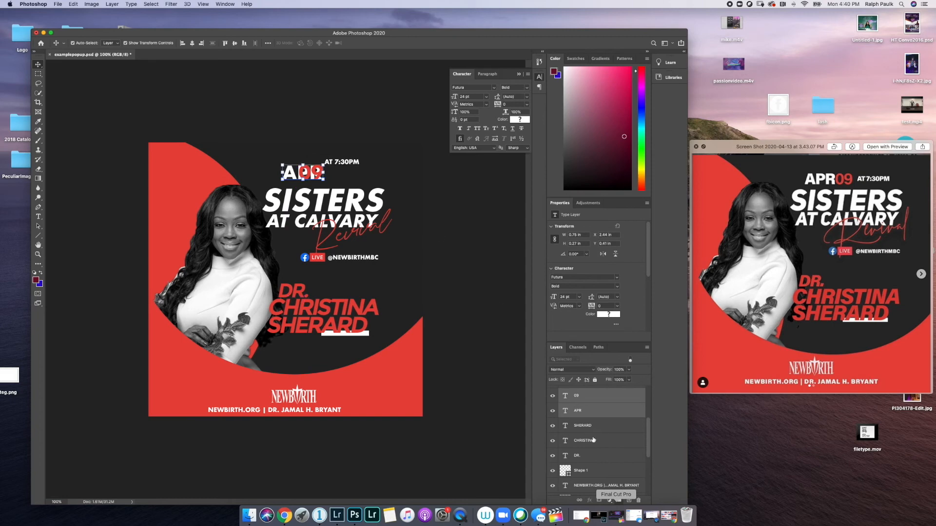
click(583, 397)
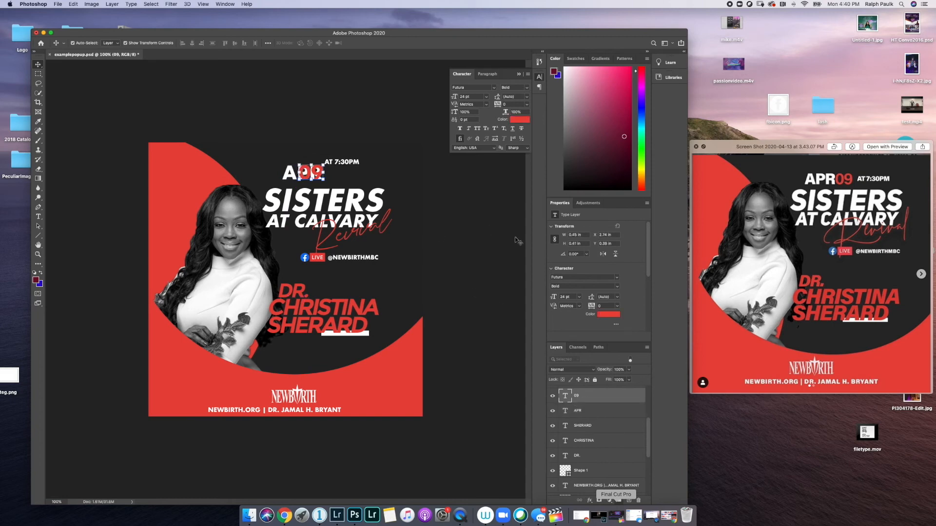
key(Right)
key(Right)
key(Right)
key(Right)
key(Right)
key(Right)
key(Right)
key(Right)
key(Right)
key(Right)
key(Right)
key(Right)
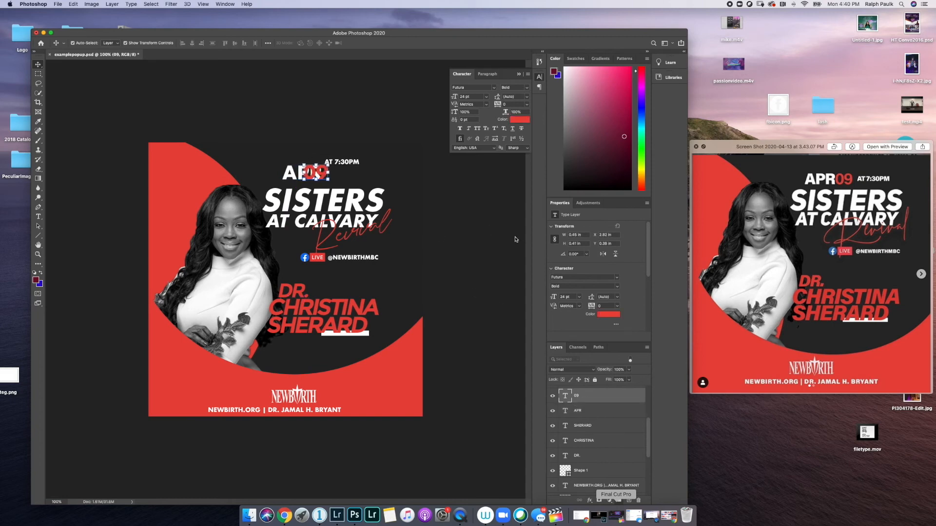
key(Right)
key(Right)
key(Right)
key(Right)
key(Right)
key(Right)
key(Right)
key(Right)
key(Right)
key(Right)
key(Right)
key(Right)
key(Right)
key(Right)
key(Right)
key(Right)
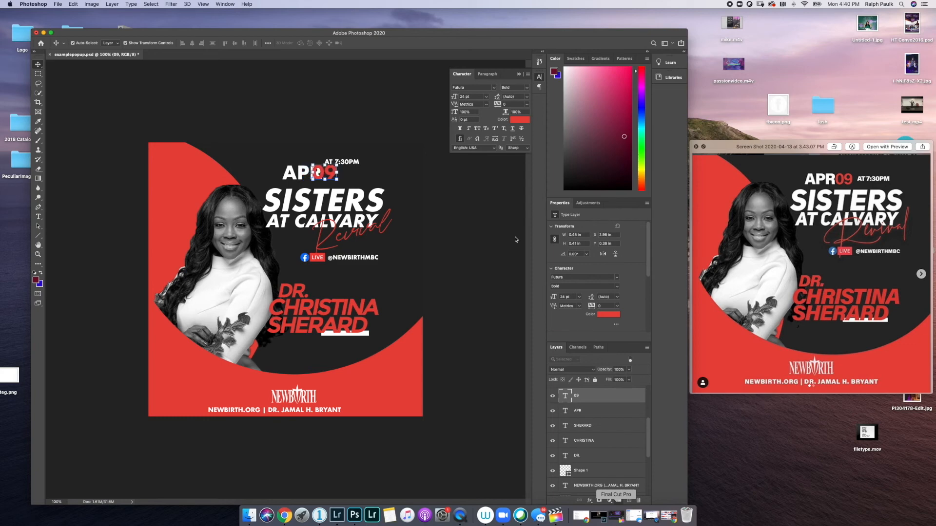
key(Right)
key(Right)
key(Right)
key(Right)
key(Right)
key(Right)
key(Right)
key(Right)
key(Right)
key(Right)
key(Right)
key(Right)
key(Right)
key(Right)
key(Right)
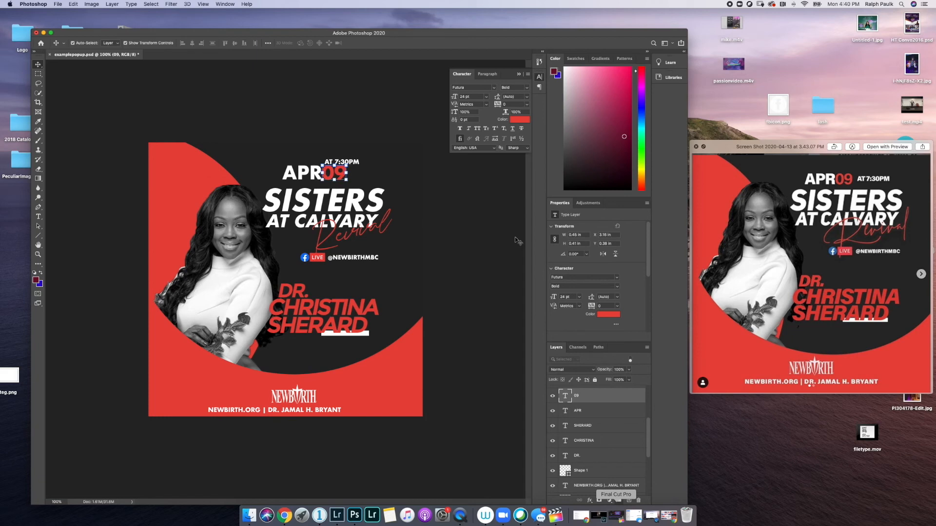
- Move AT 7:30PM to sit just right of APR09
scroll(601, 453, up, 3)
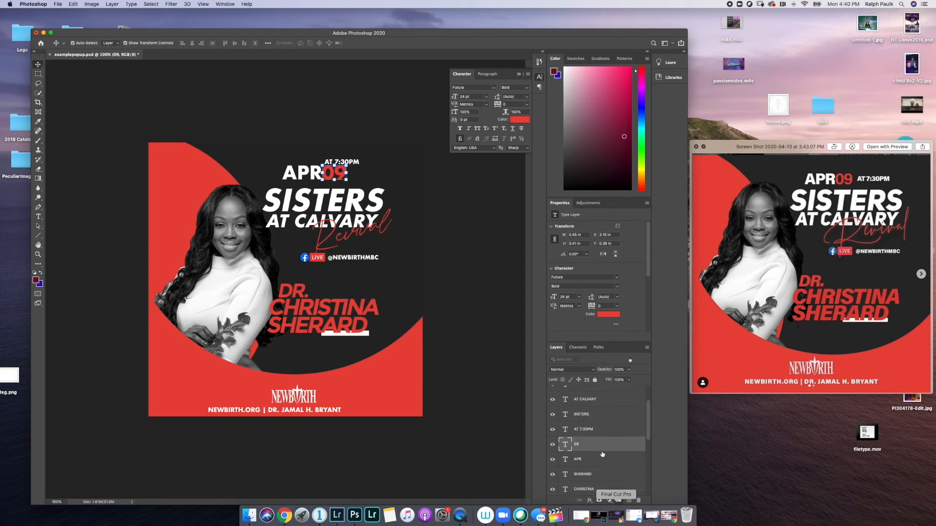
click(585, 429)
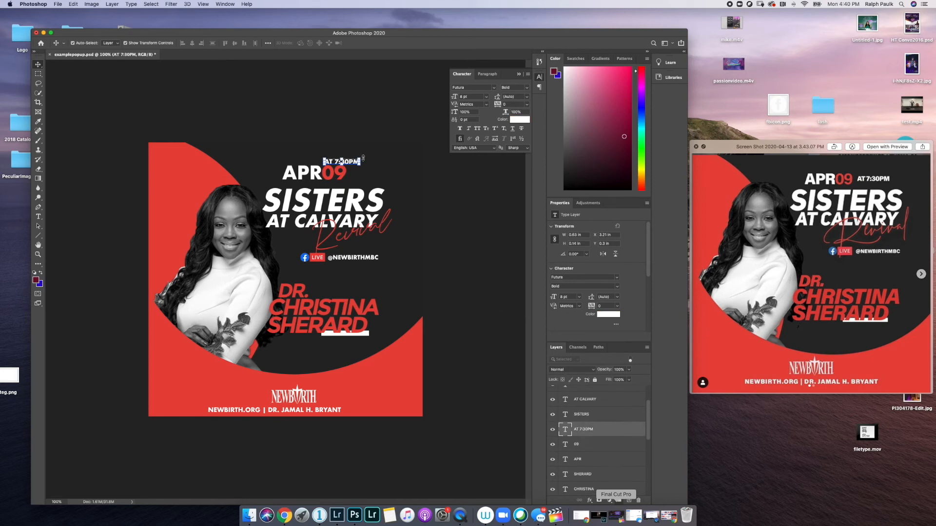
drag(349, 164, 373, 176)
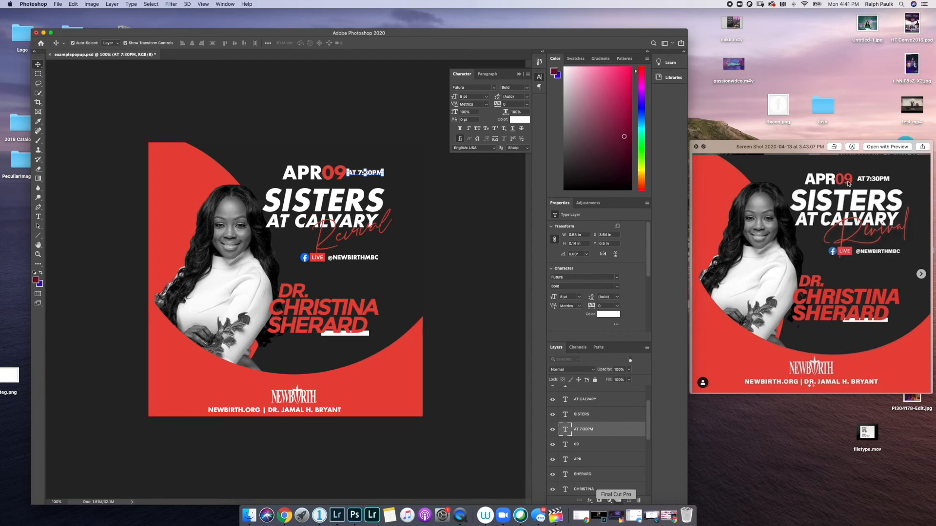
click(586, 446)
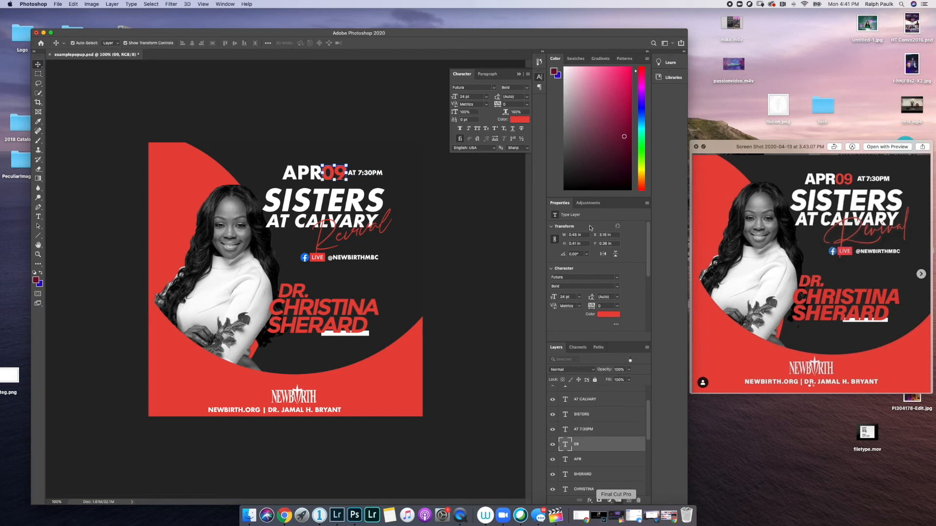
- Set the red 09 in the date line to Futura Medium
click(494, 88)
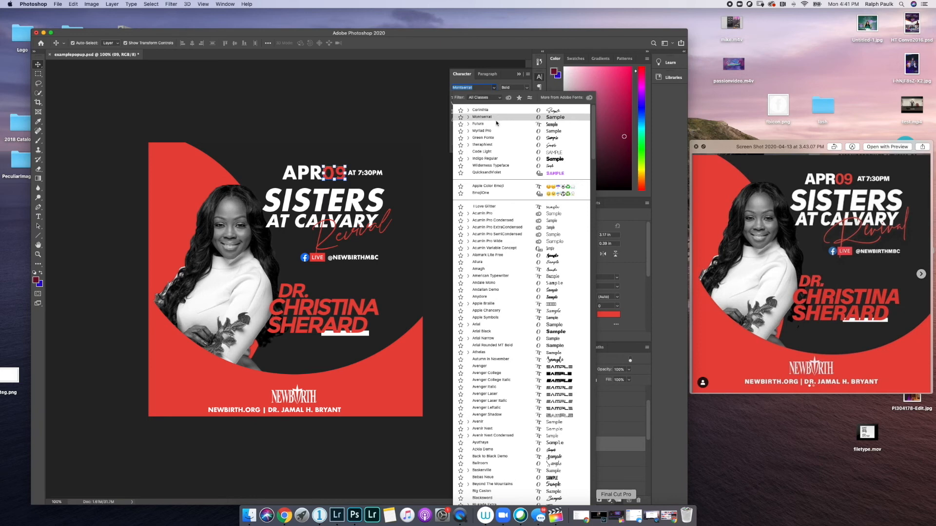
click(468, 124)
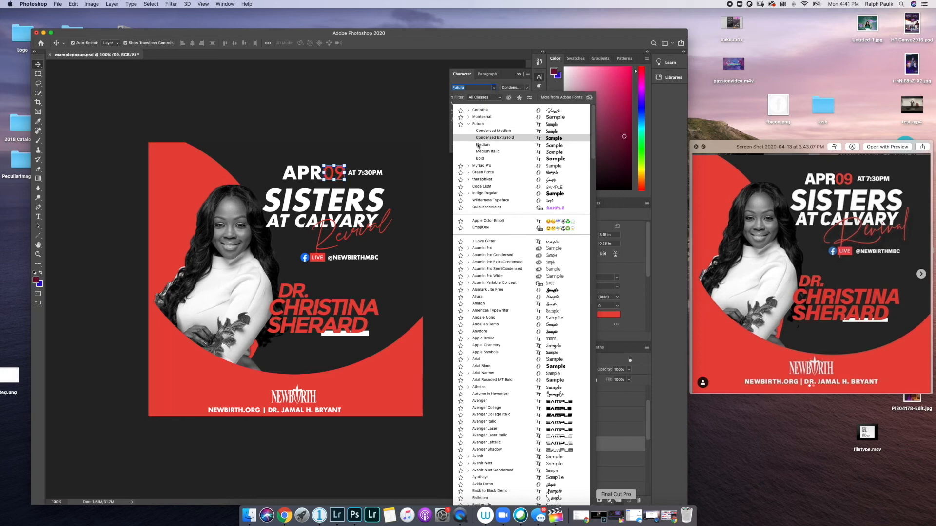
click(478, 146)
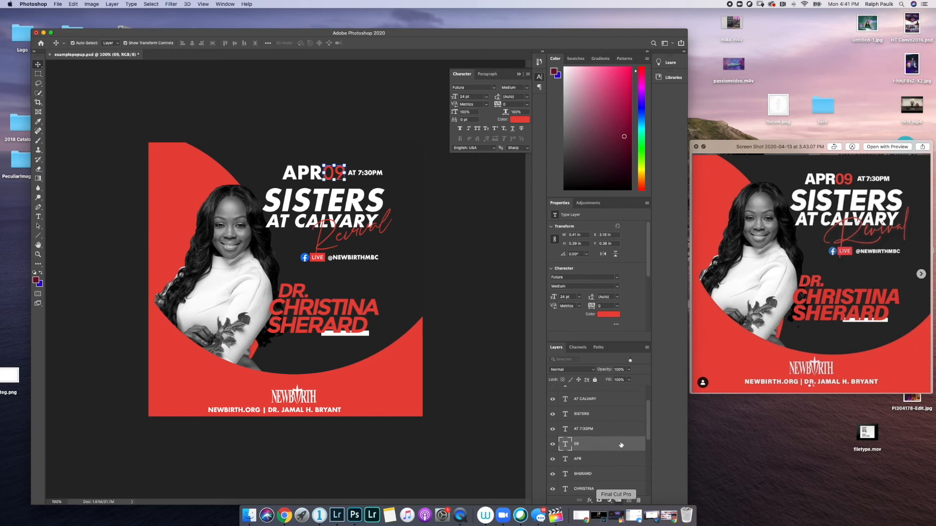
click(599, 422)
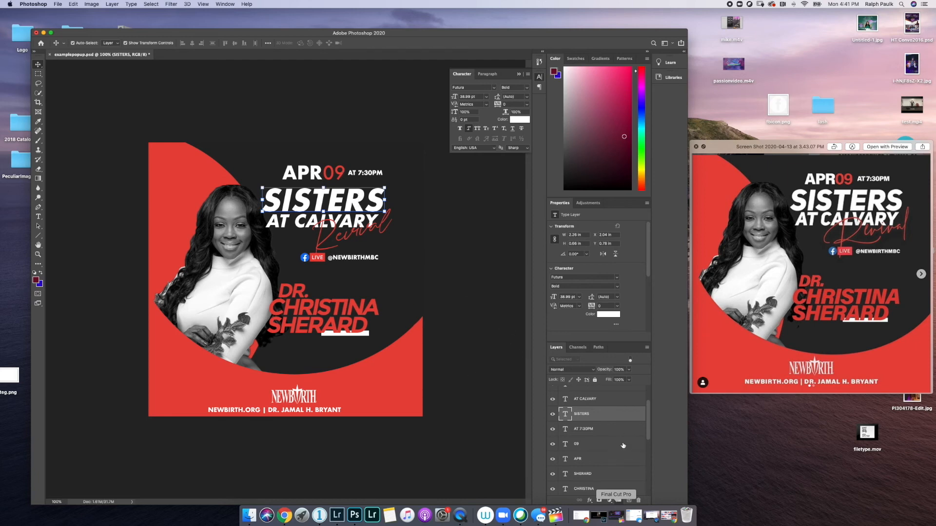
- Nudge the AT 7:30PM, 09 and APR layers down together two steps, then select APR alone
click(599, 431)
scroll(587, 437, up, 1)
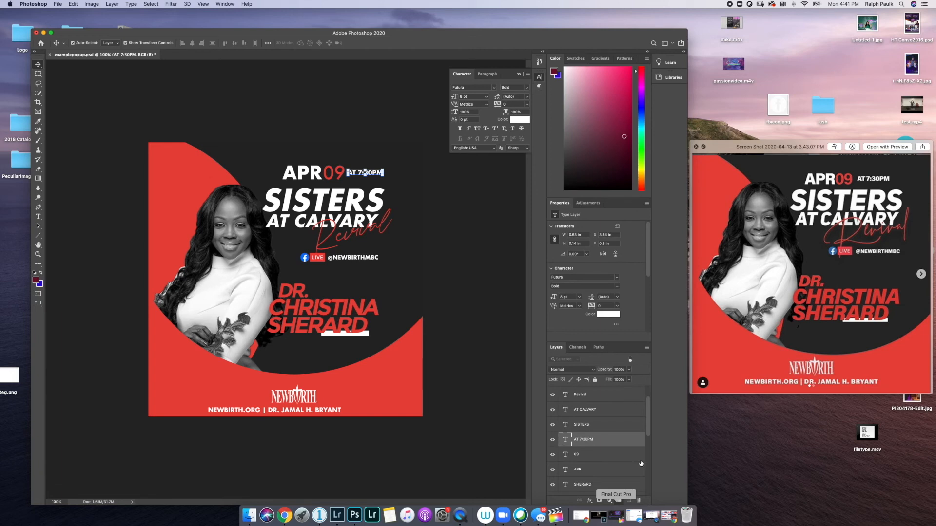
shift+click(603, 463)
shift+click(599, 470)
key(Down)
key(Down)
key(Down)
key(Down)
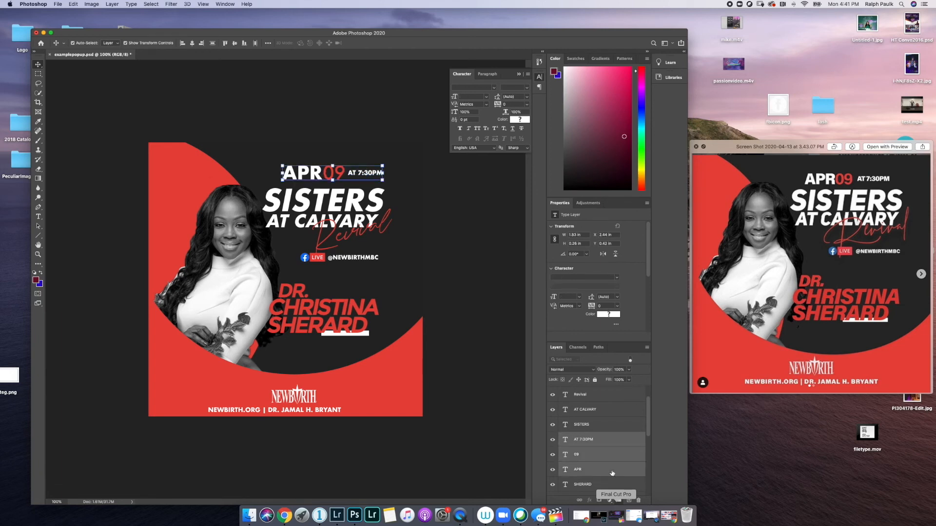
key(Down)
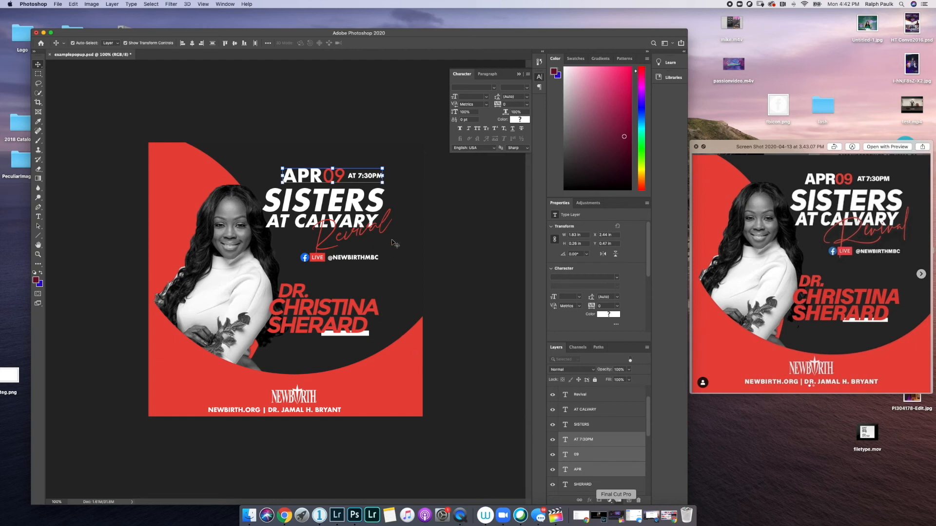
click(579, 440)
click(582, 469)
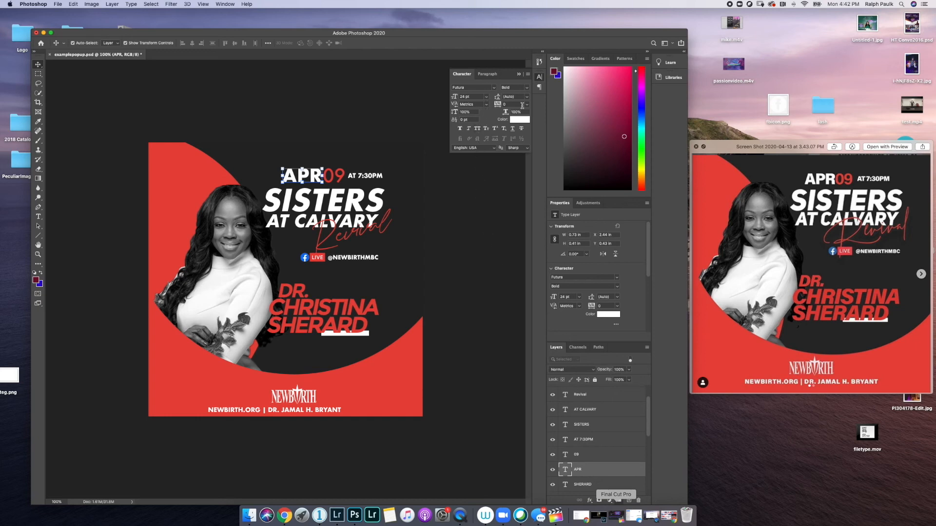
- Tighten APR's tracking to -75
click(526, 104)
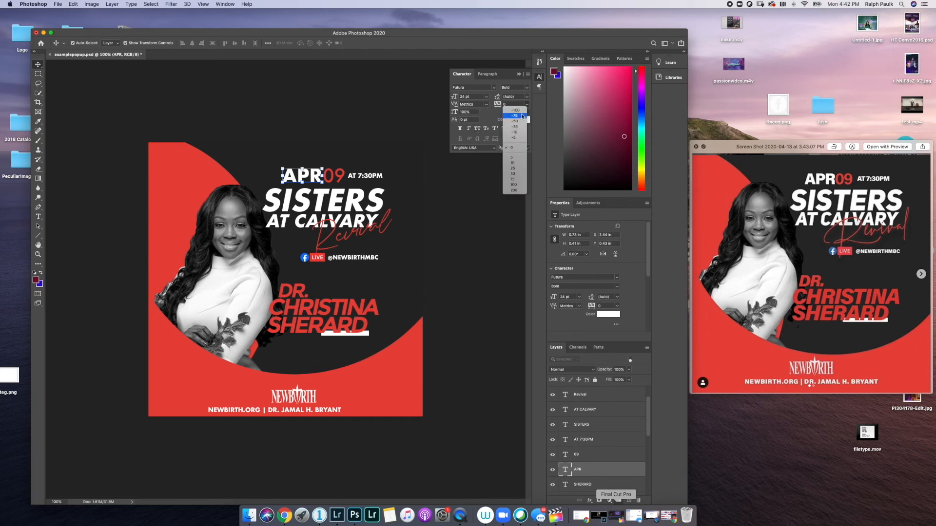
click(516, 121)
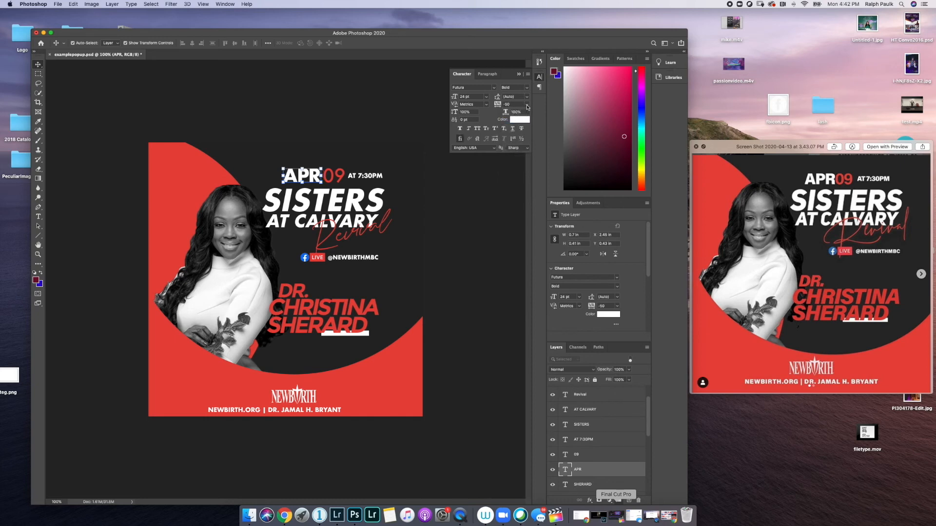
click(527, 107)
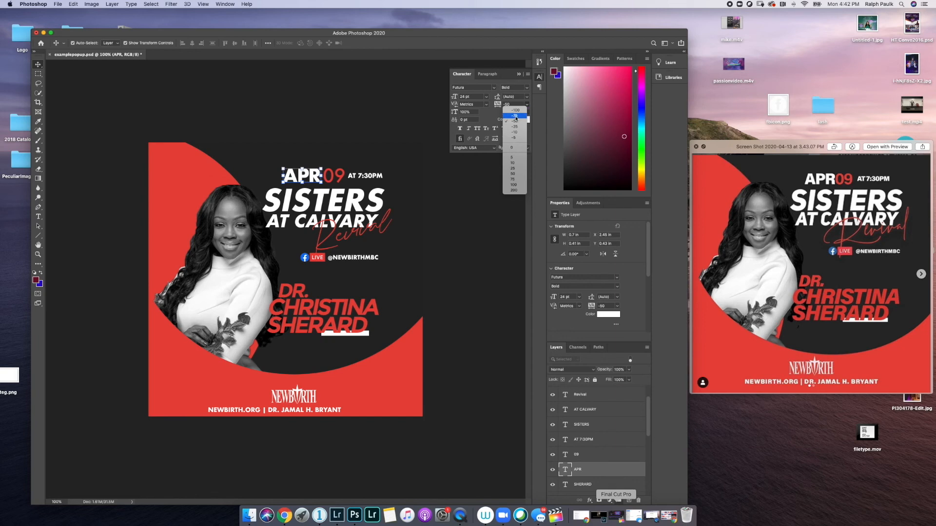
click(516, 116)
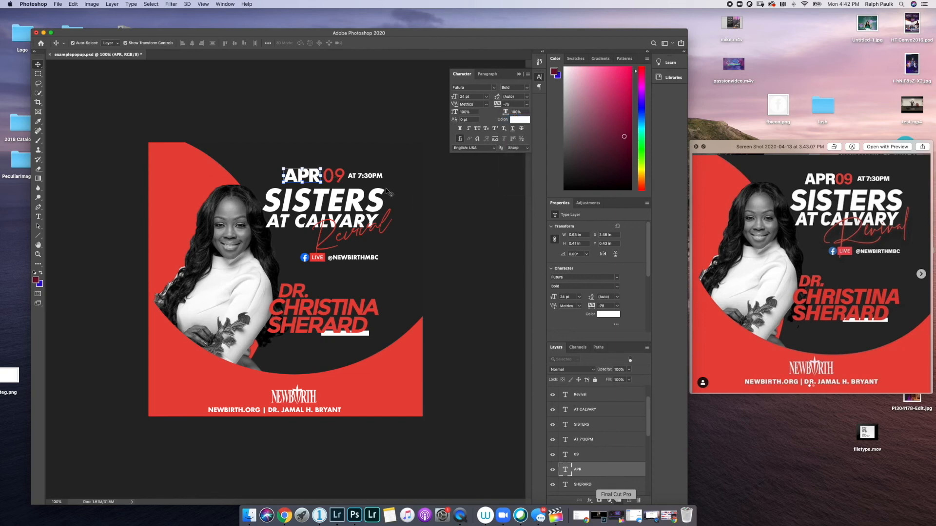
- Set 09's tracking to -75 and nudge it one step left toward APR
click(586, 458)
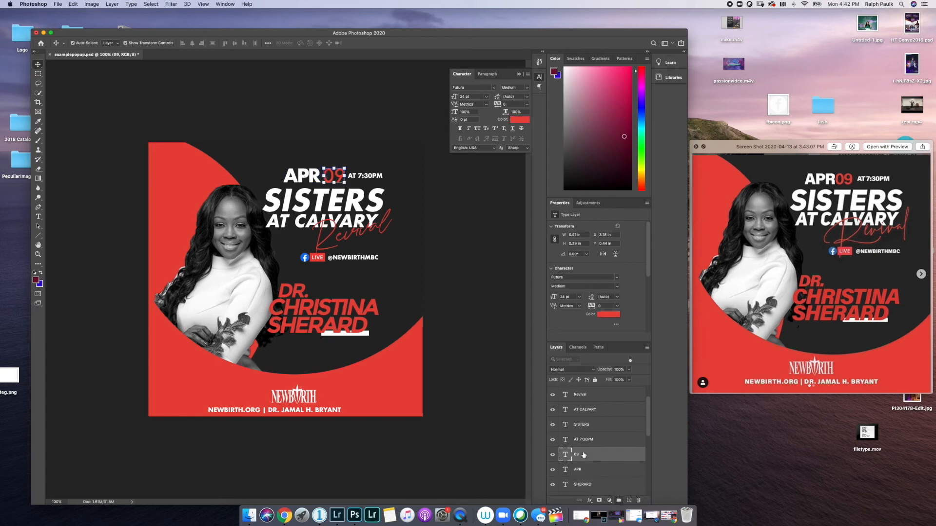
click(527, 105)
click(515, 116)
key(Left)
key(Left)
key(Left)
key(Left)
key(Left)
key(Left)
click(604, 441)
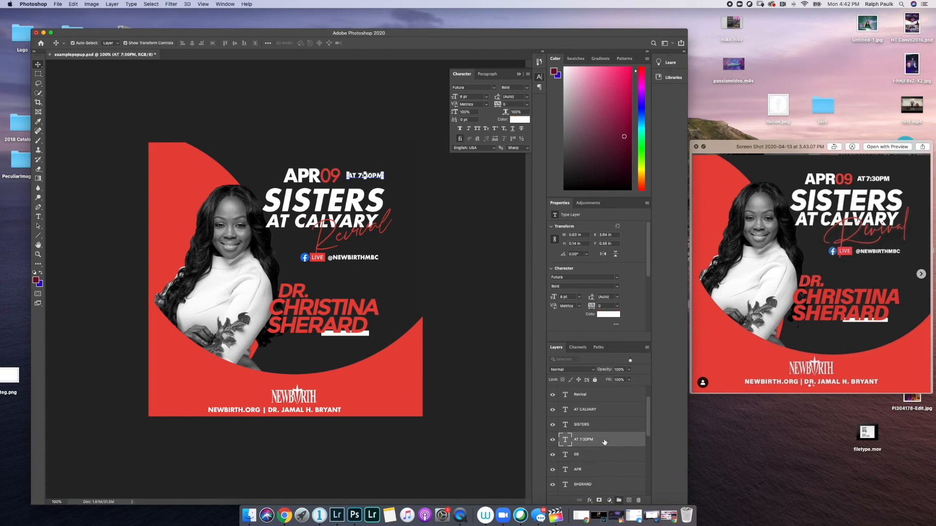
- Nudge AT 7:30PM left toward the APR09 date
key(Left)
key(Left)
key(Left)
key(Left)
key(Left)
key(Left)
key(Left)
key(Left)
key(Left)
key(Down)
key(Left)
key(Left)
scroll(620, 423, up, 2)
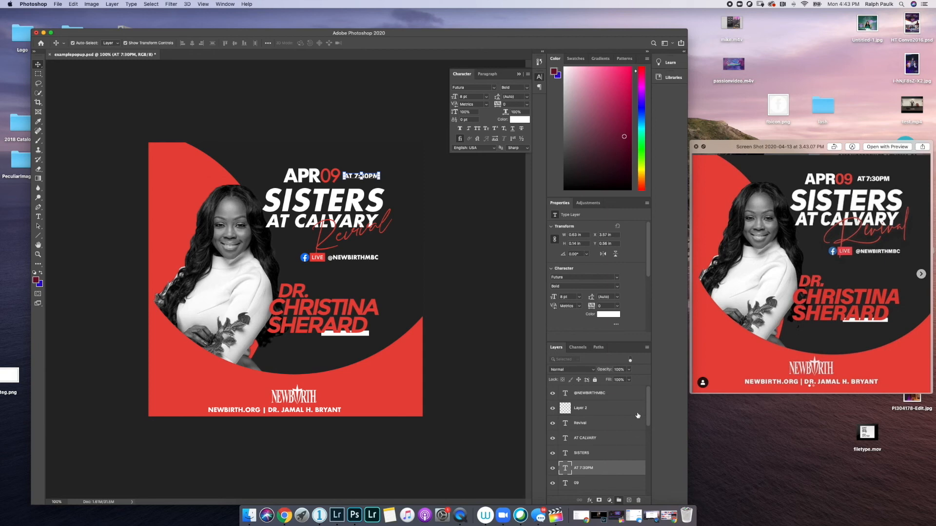
scroll(604, 450, down, 5)
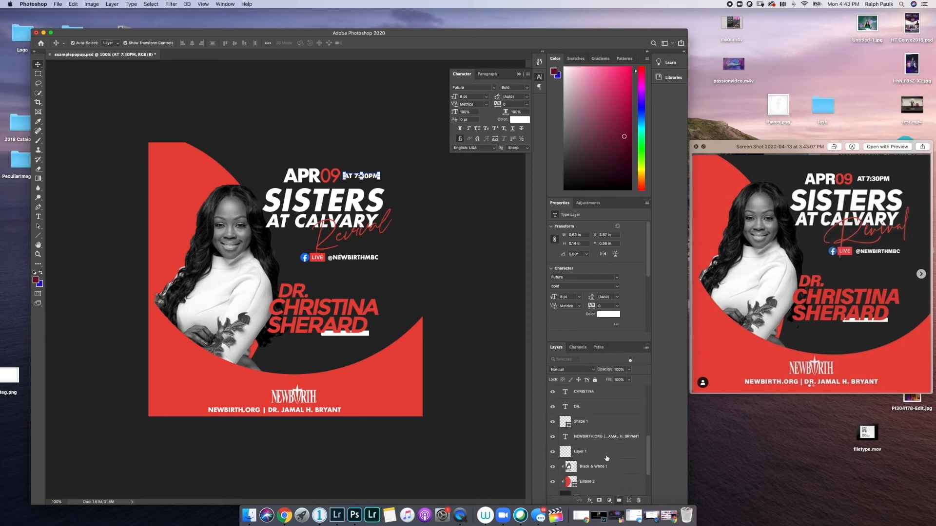
- Shift NEWBIRTH.ORG right, then horizontally center it with the NEWBIRTH logo layer
click(604, 451)
drag(302, 410, 322, 410)
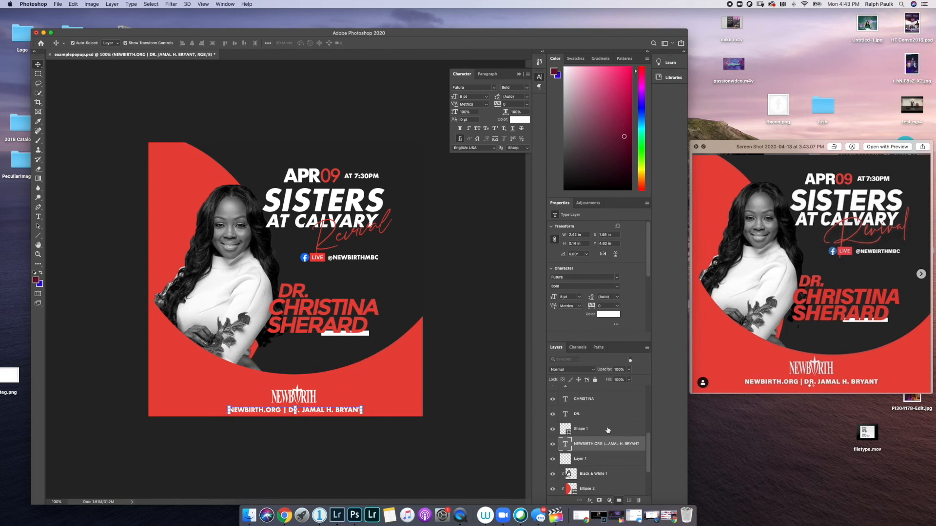
click(593, 461)
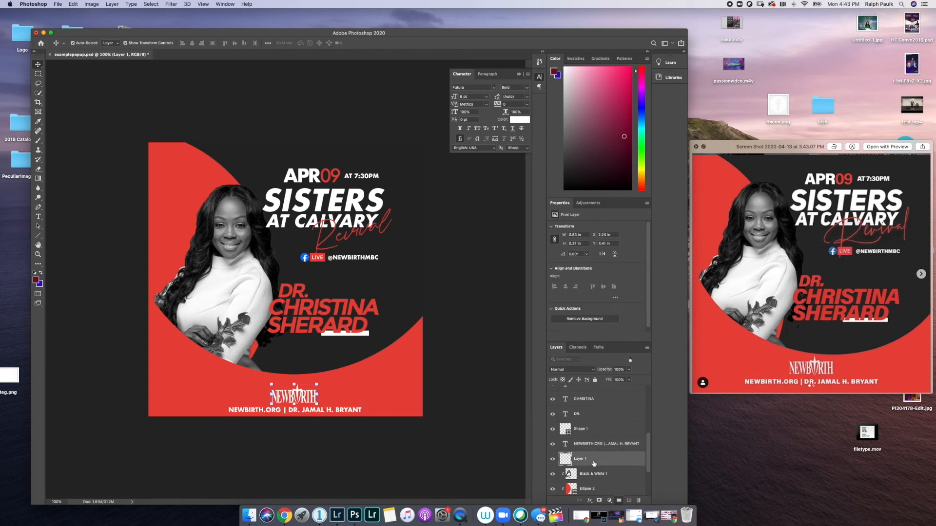
shift+click(589, 447)
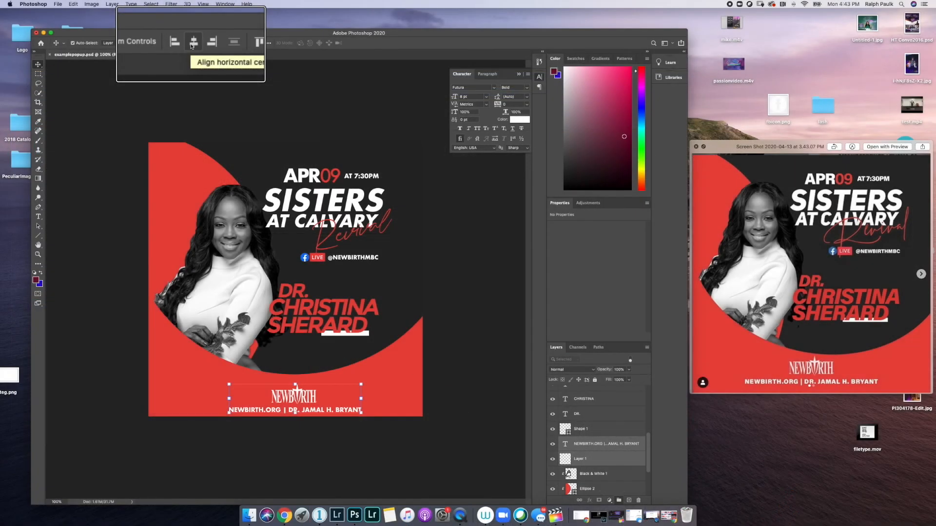
click(191, 46)
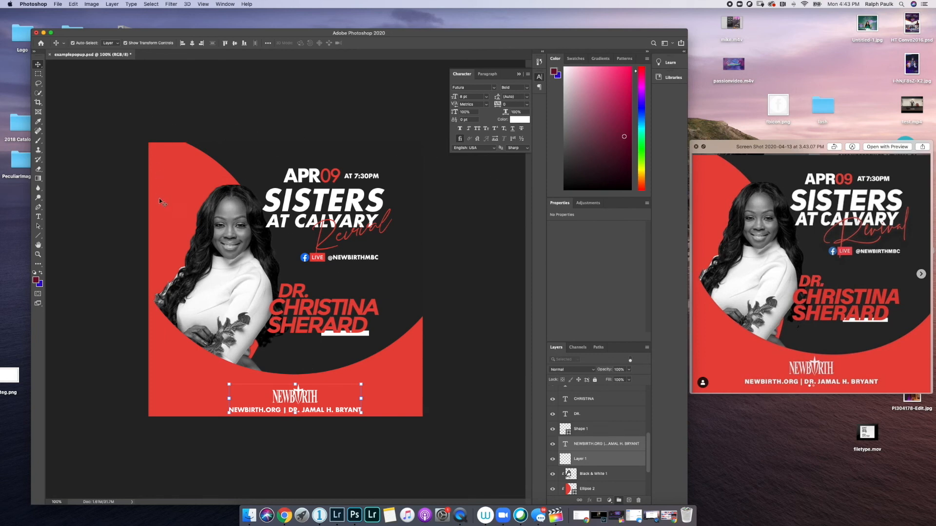
- Save the flyer as examplepopup.jpg in JPEG format at Maximum quality
click(56, 4)
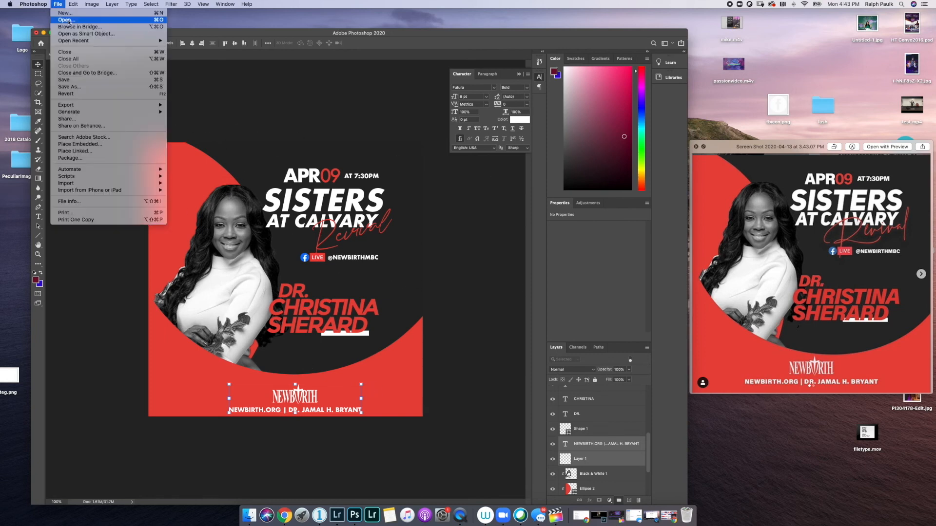
click(80, 87)
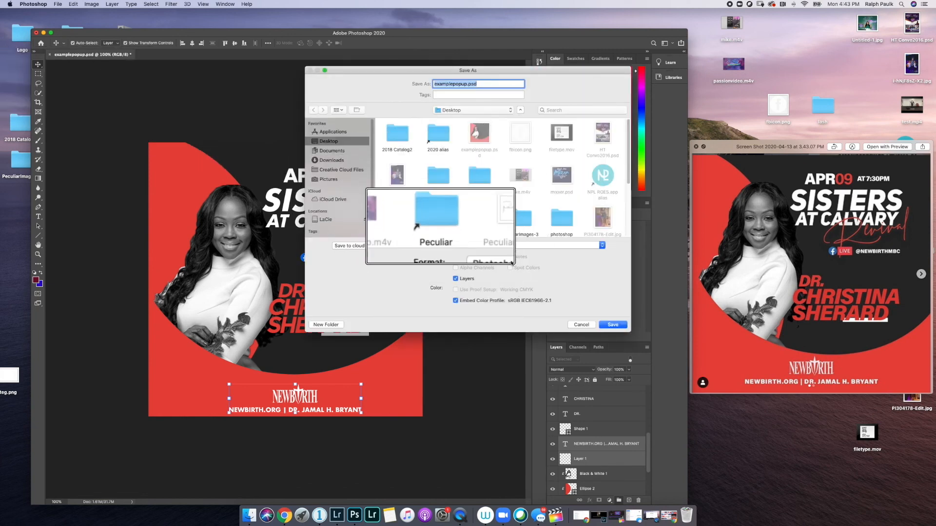
click(509, 242)
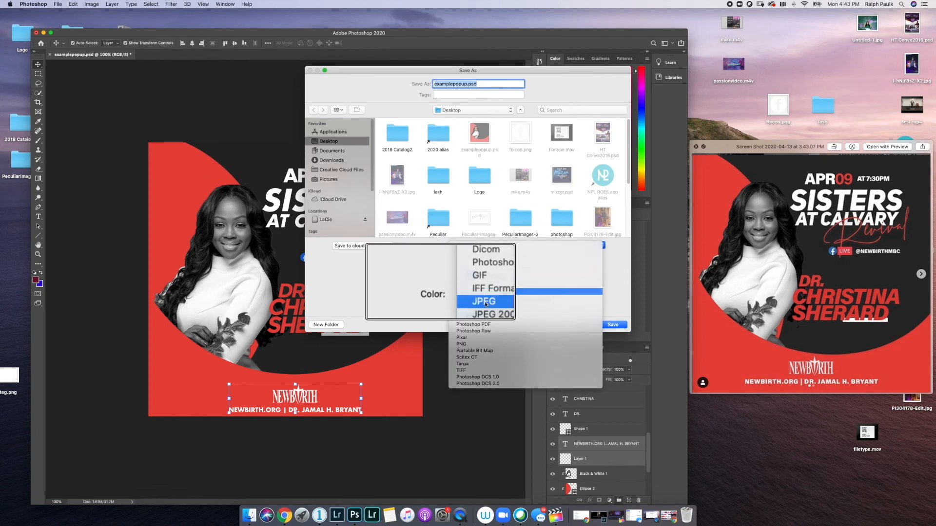
click(485, 301)
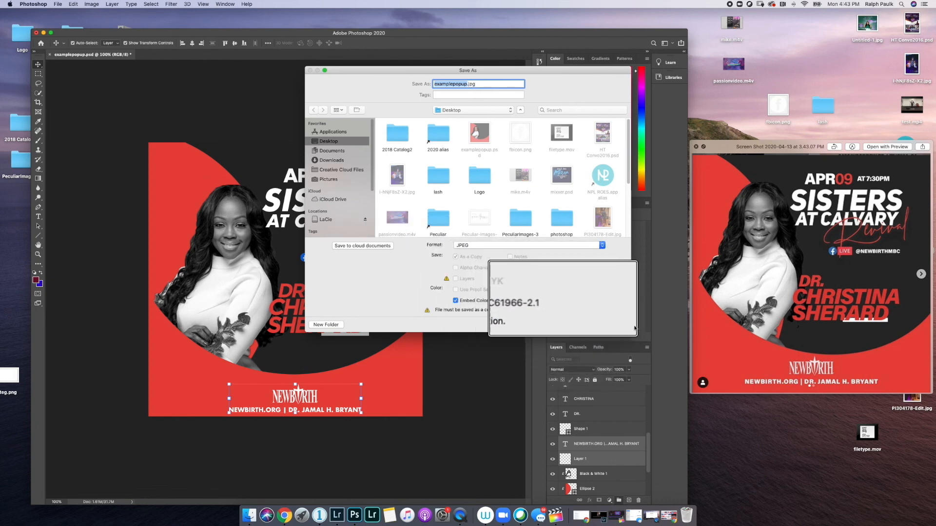
click(617, 326)
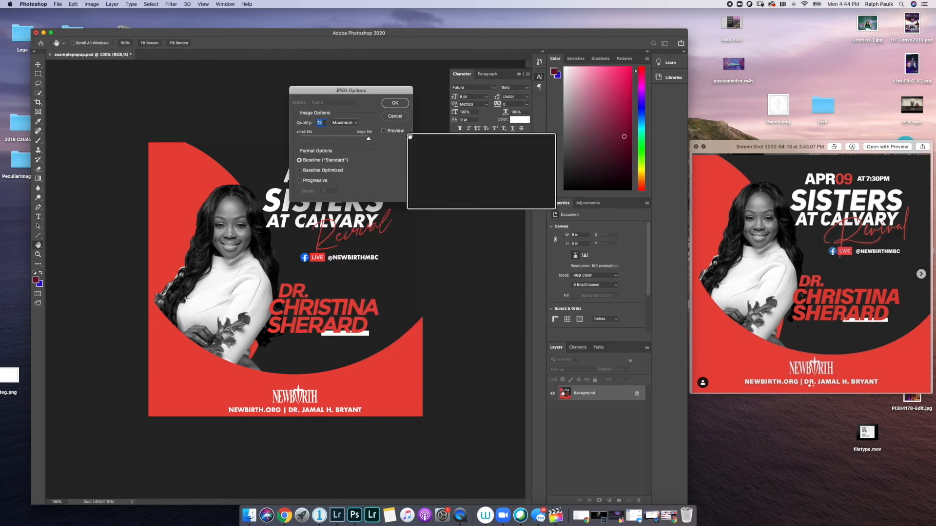
click(401, 101)
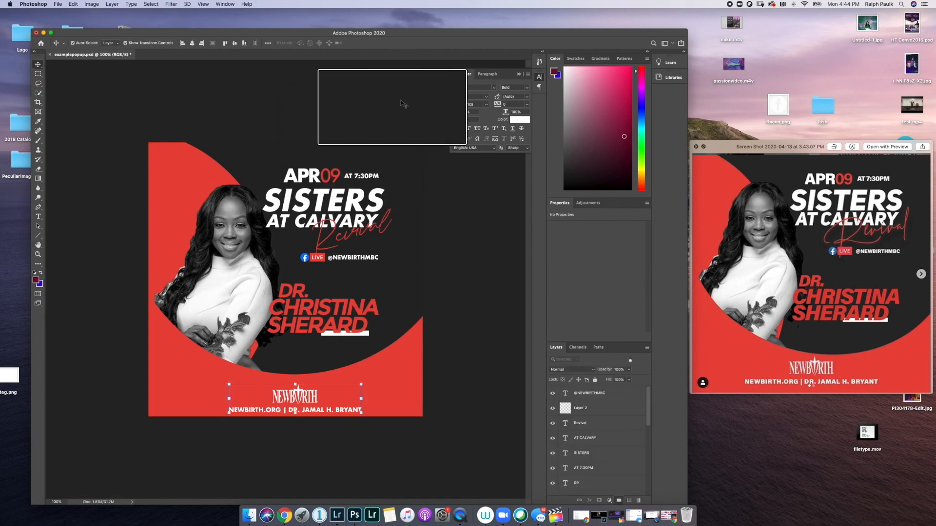
- Check examplepopup.jpg on the desktop, move the reference preview left, and return to Photoshop
click(44, 33)
drag(800, 147, 94, 136)
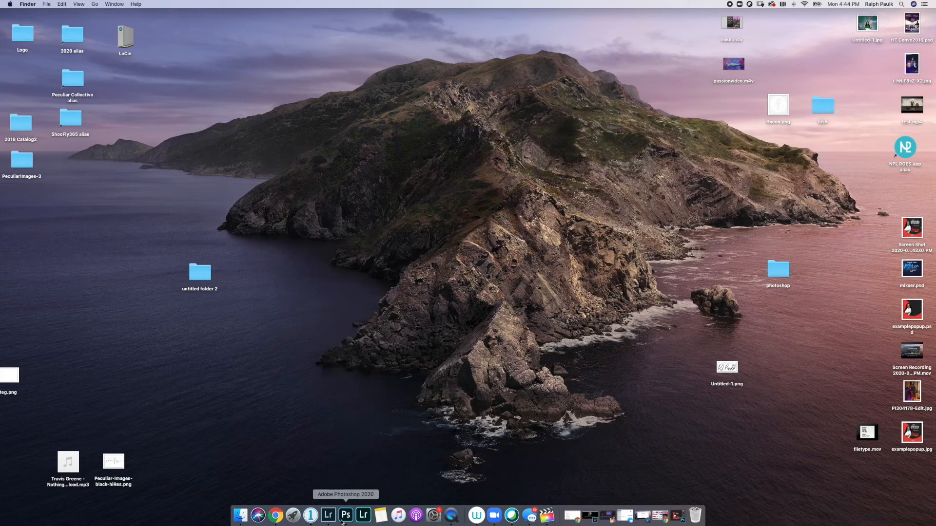
click(346, 516)
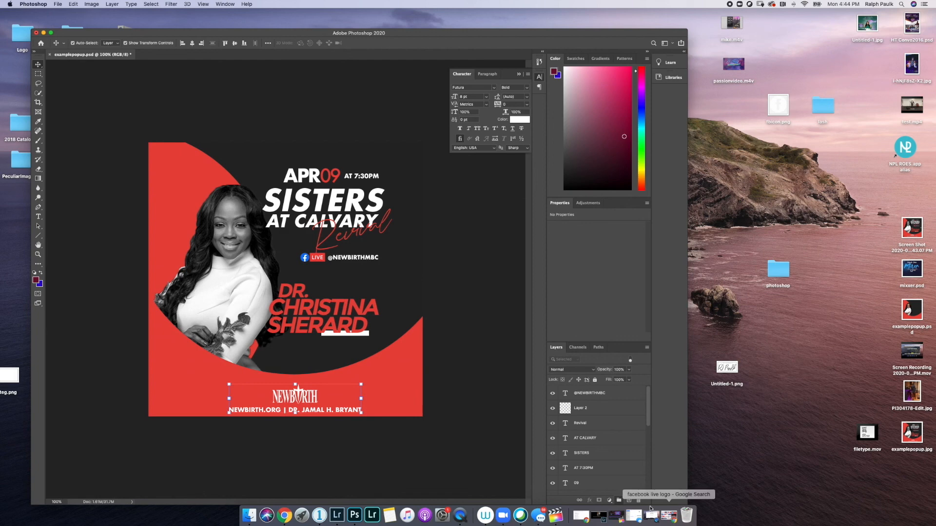
- Create a new empty layer above the AT CALVARY text layer
scroll(583, 465, down, 5)
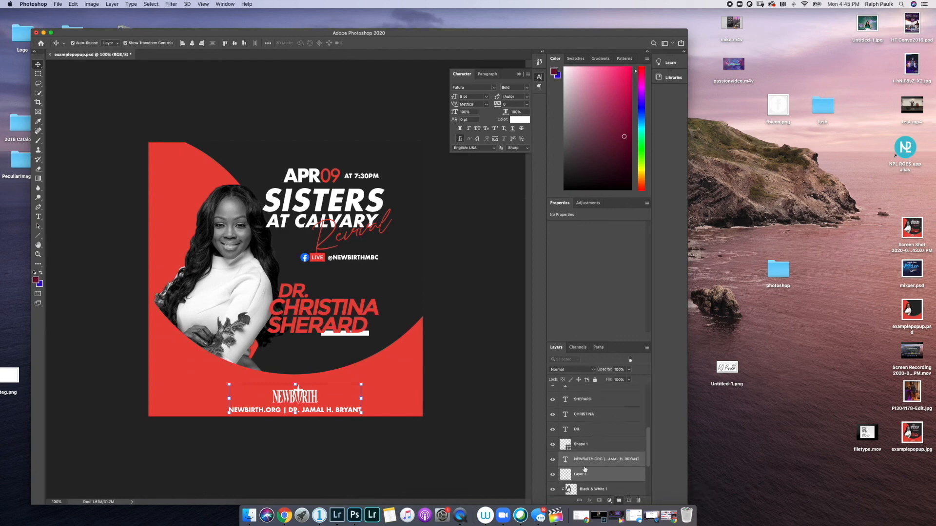
scroll(581, 466, down, 4)
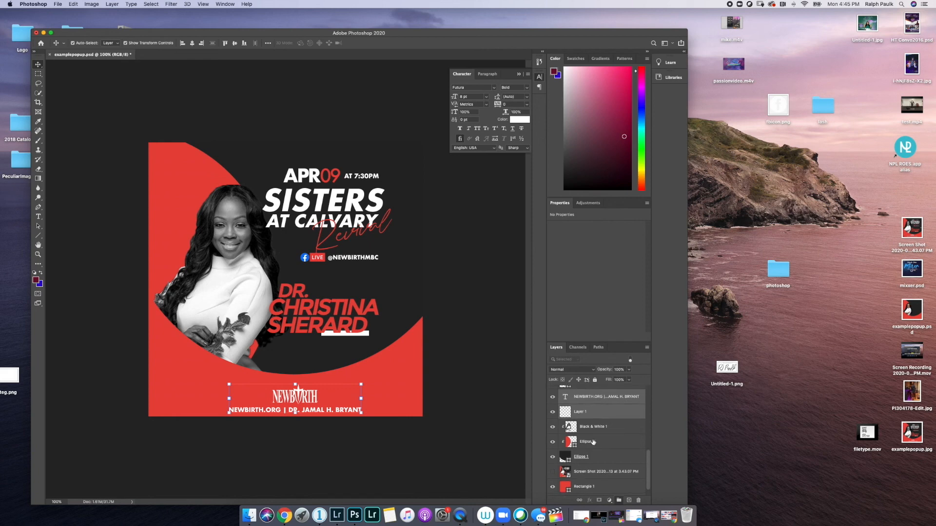
scroll(595, 441, up, 10)
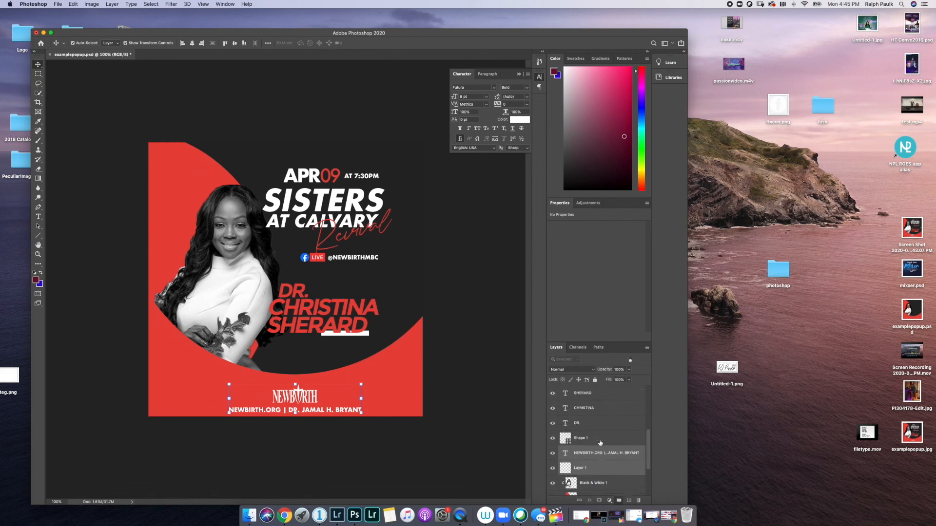
scroll(600, 443, up, 3)
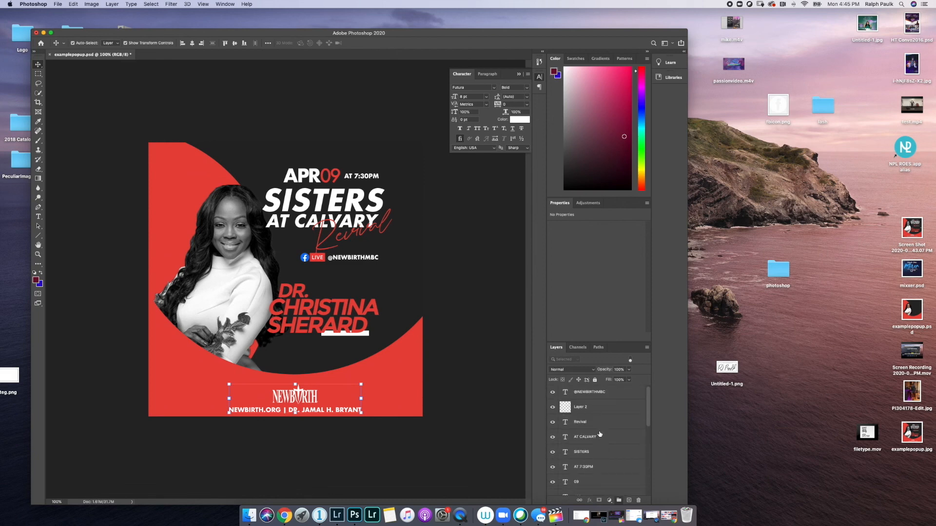
click(591, 437)
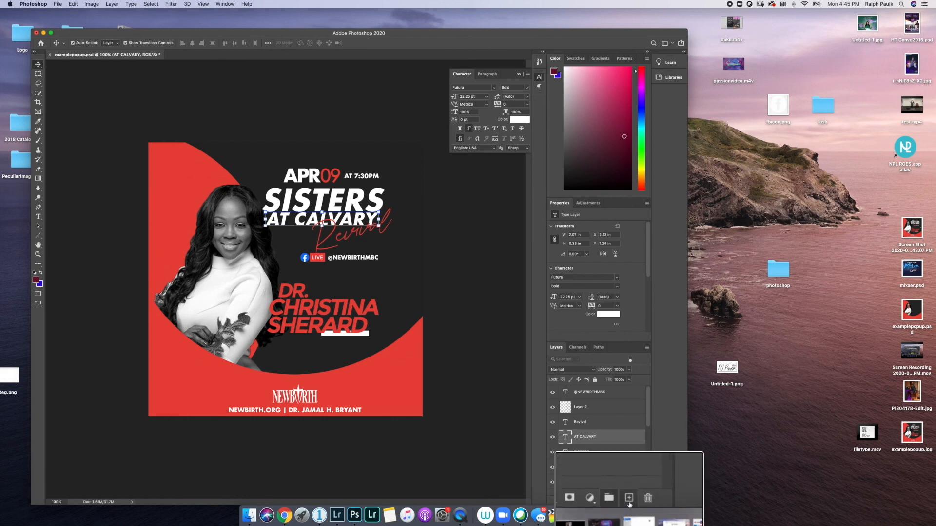
click(629, 500)
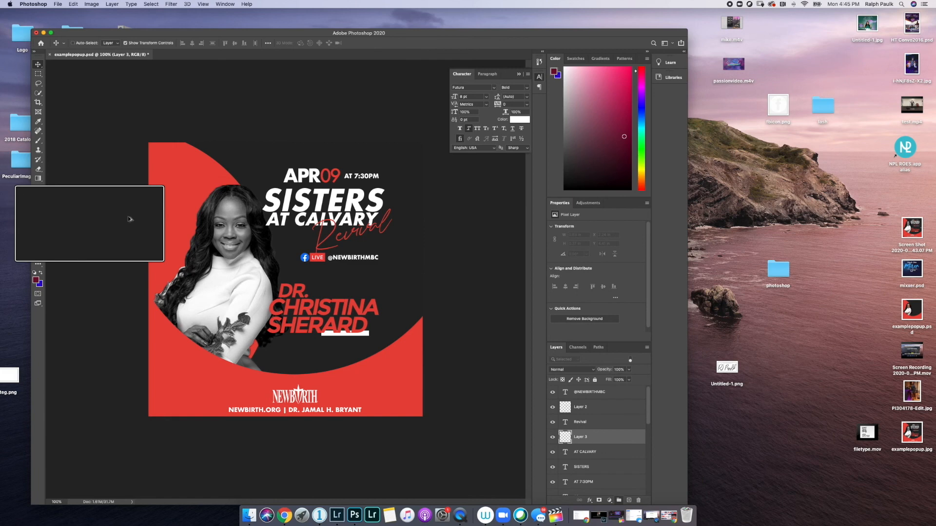
- Choose the large soft 3523 brush preset and set it to 500 px
click(38, 141)
click(84, 45)
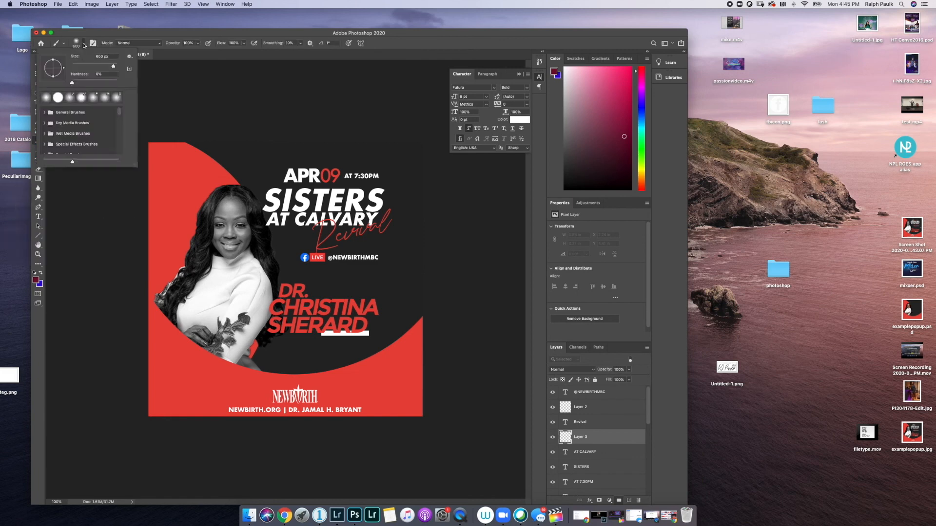
click(92, 43)
click(93, 43)
click(92, 43)
scroll(505, 99, down, 5)
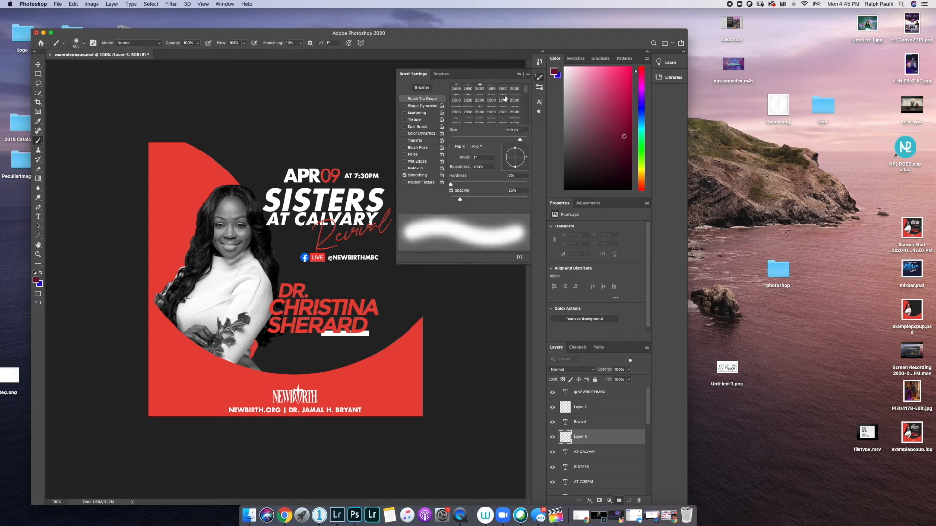
scroll(505, 99, down, 6)
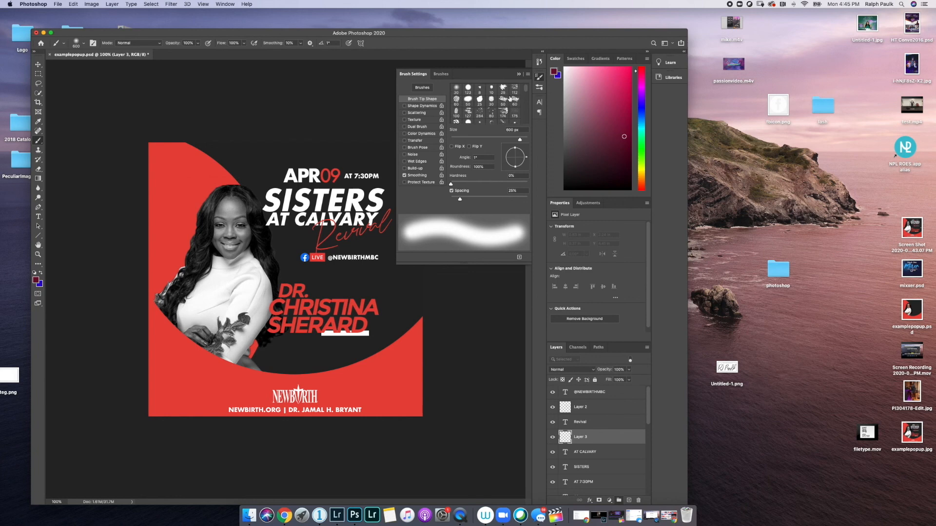
scroll(499, 109, up, 3)
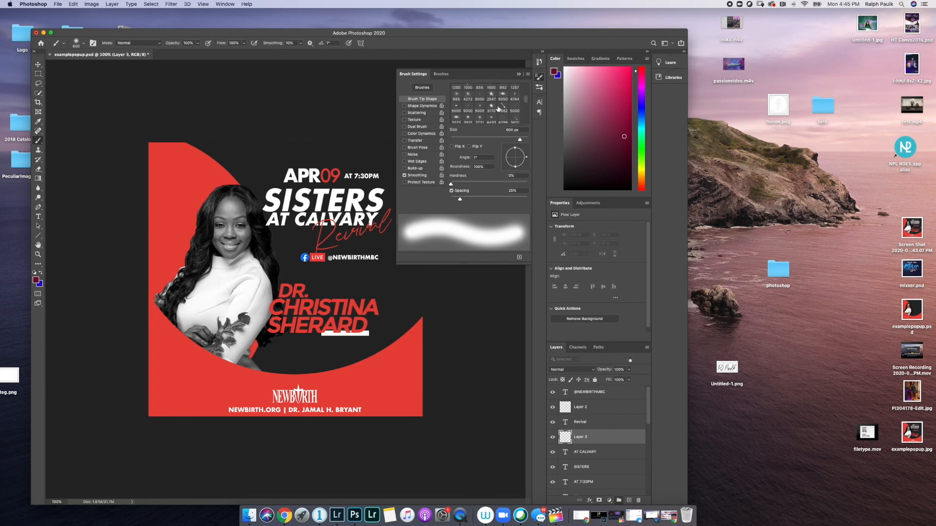
scroll(498, 110, up, 2)
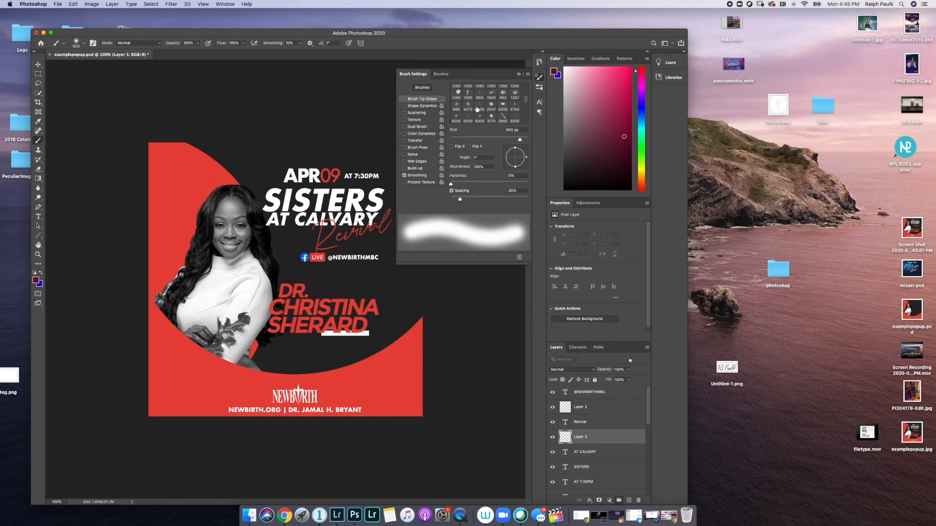
scroll(472, 109, down, 10)
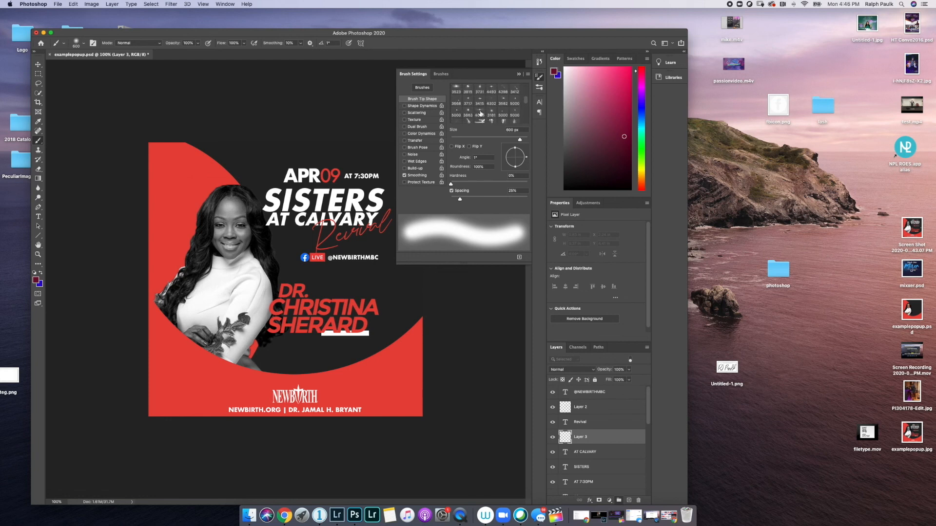
click(456, 91)
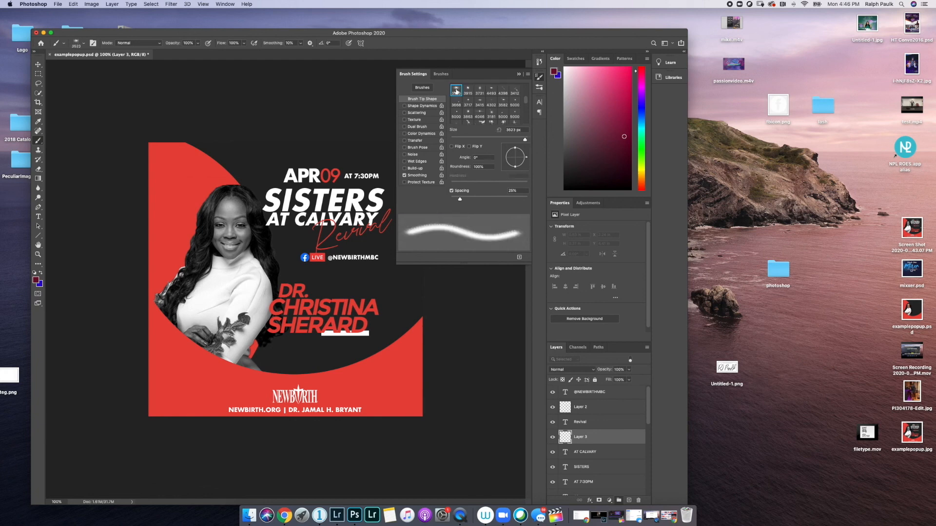
click(519, 75)
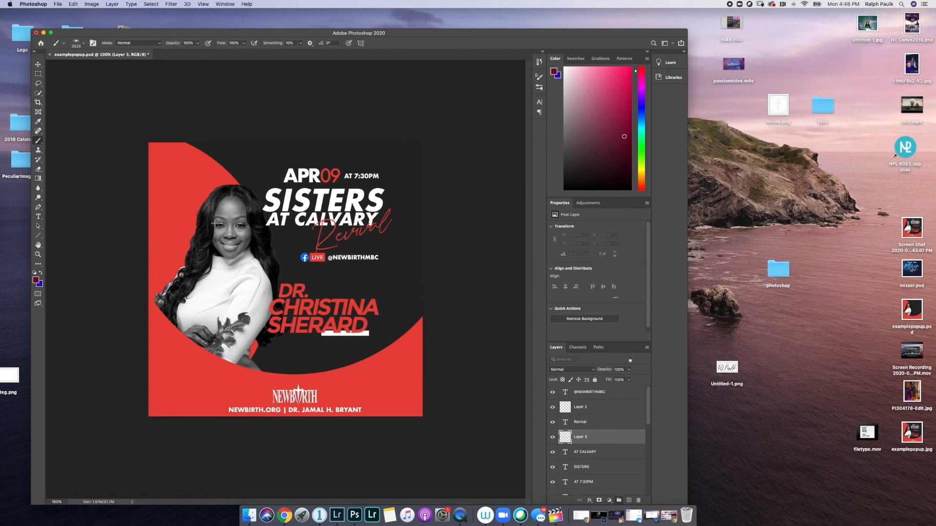
key(bracketleft)
key(bracketleft)
key(bracketleft)
key(bracketleft)
key(bracketleft)
key(bracketleft)
key(bracketleft)
key(bracketleft)
key(bracketleft)
key(bracketleft)
key(bracketleft)
key(bracketleft)
key(bracketleft)
key(bracketleft)
key(bracketleft)
key(bracketleft)
key(bracketleft)
key(bracketleft)
key(bracketleft)
key(bracketleft)
click(84, 44)
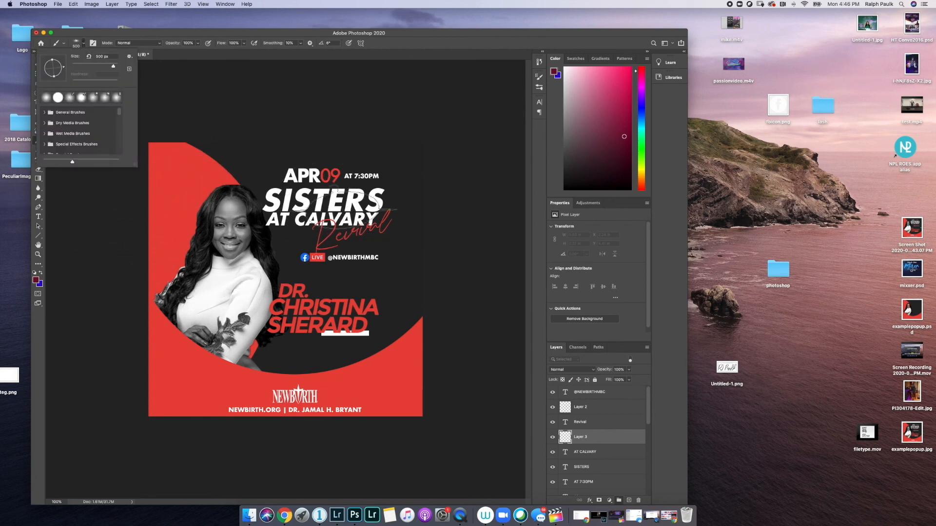
click(229, 39)
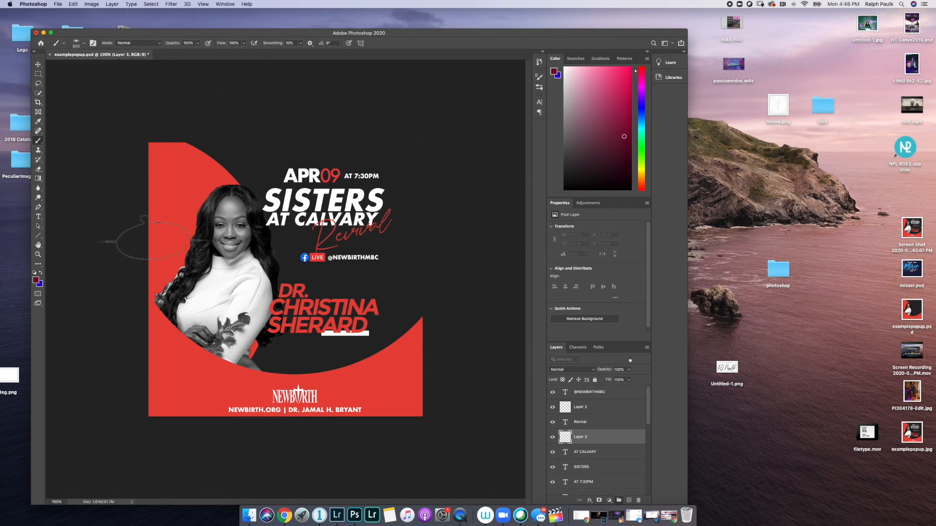
- Set the foreground to white and dab a 250 px soft glow over SISTERS AT CALVARY
click(36, 282)
drag(106, 131, 69, 62)
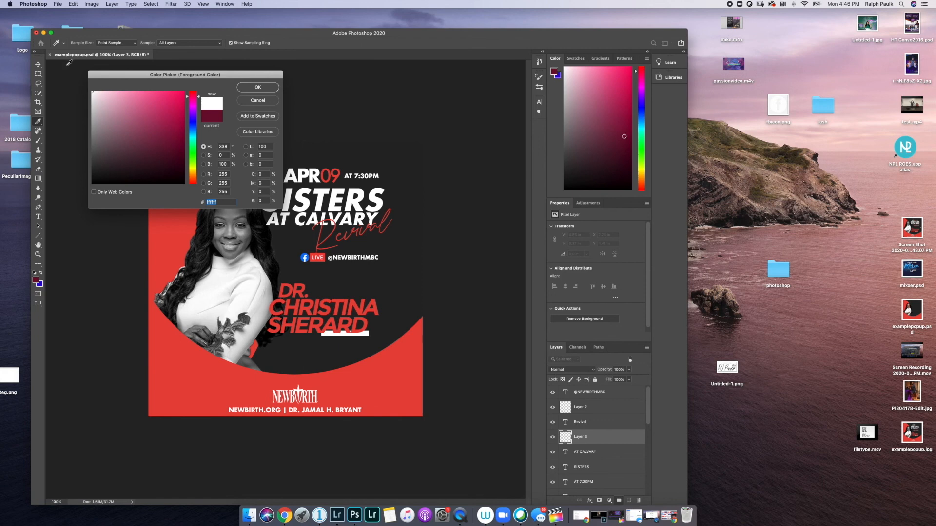
click(251, 92)
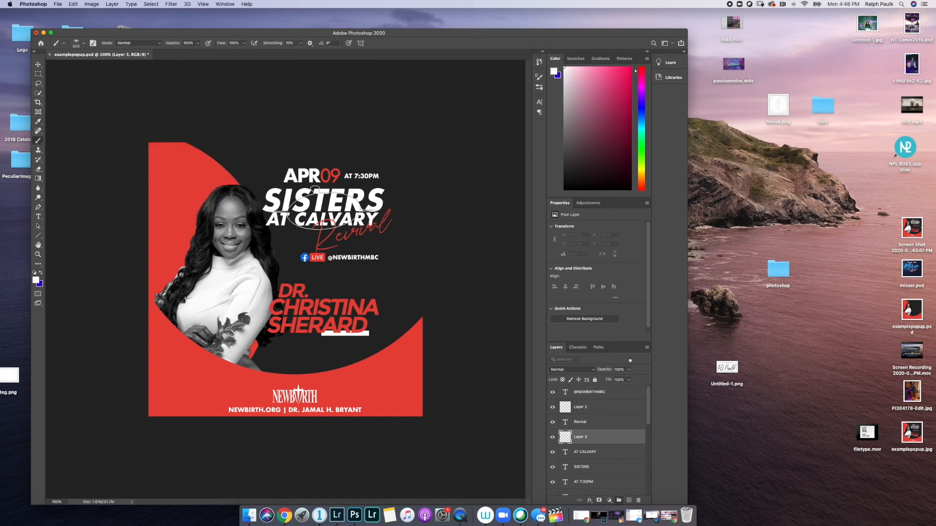
key(bracketleft)
key(bracketleft)
key(bracketleft)
click(324, 208)
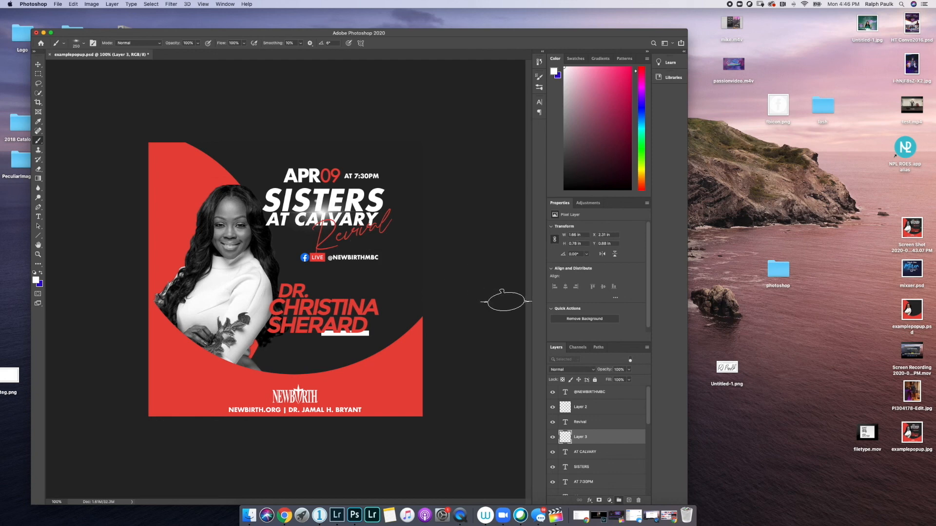
scroll(615, 435, down, 1)
scroll(615, 435, down, 6)
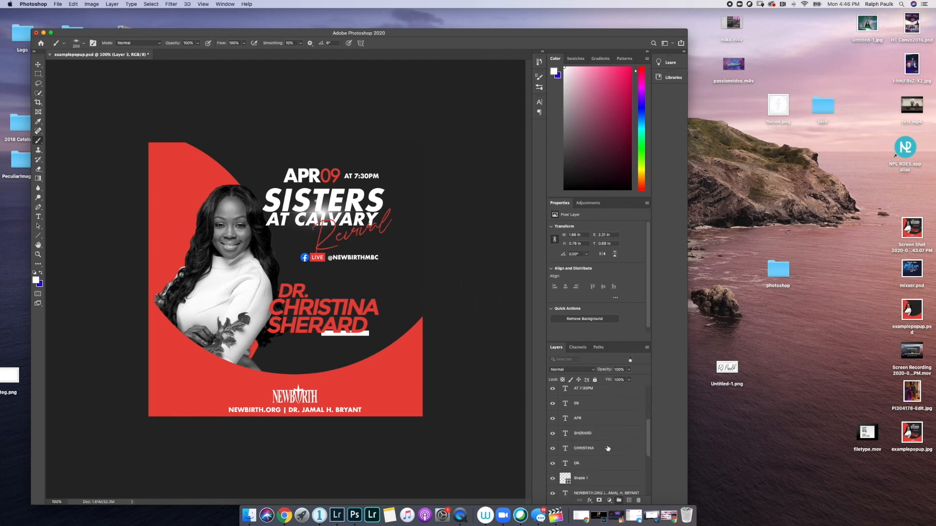
scroll(595, 454, down, 6)
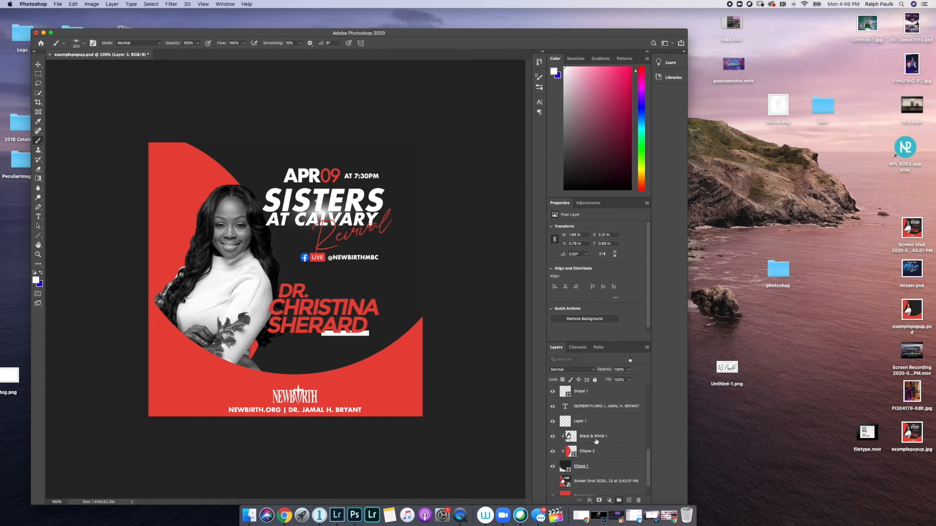
click(602, 454)
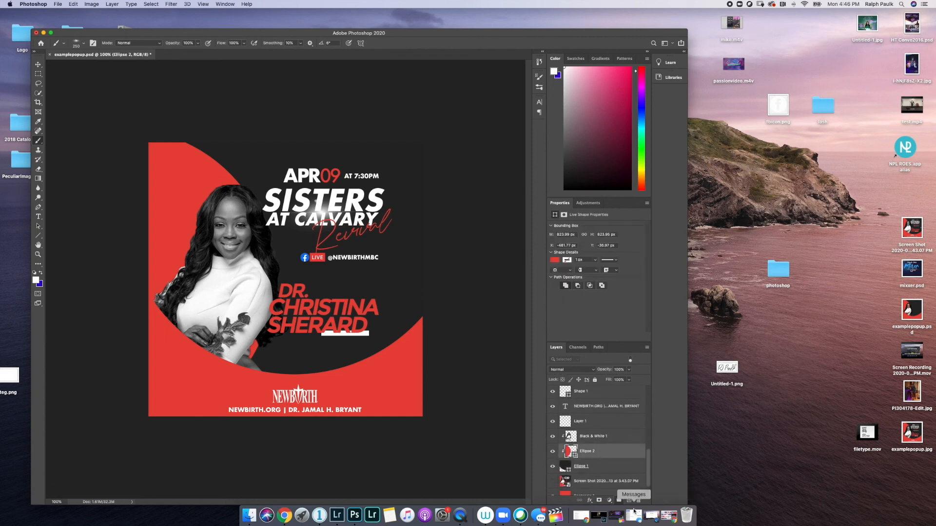
- On a new layer above Ellipse 2, paint a 500 px white dab behind the woman
click(629, 501)
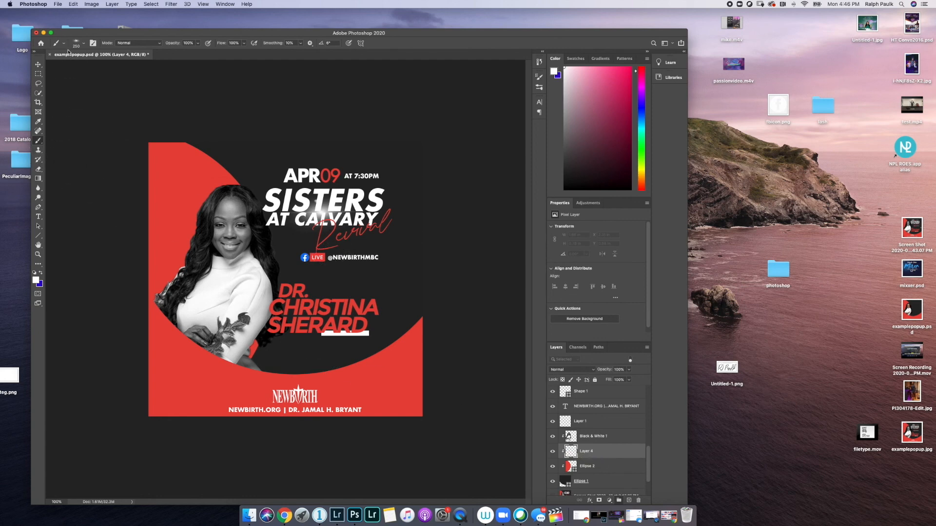
click(82, 46)
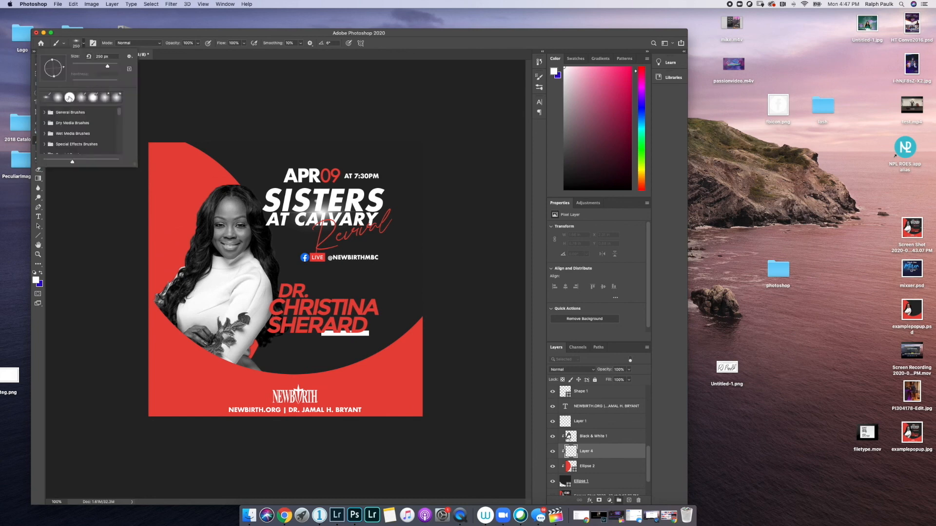
click(92, 37)
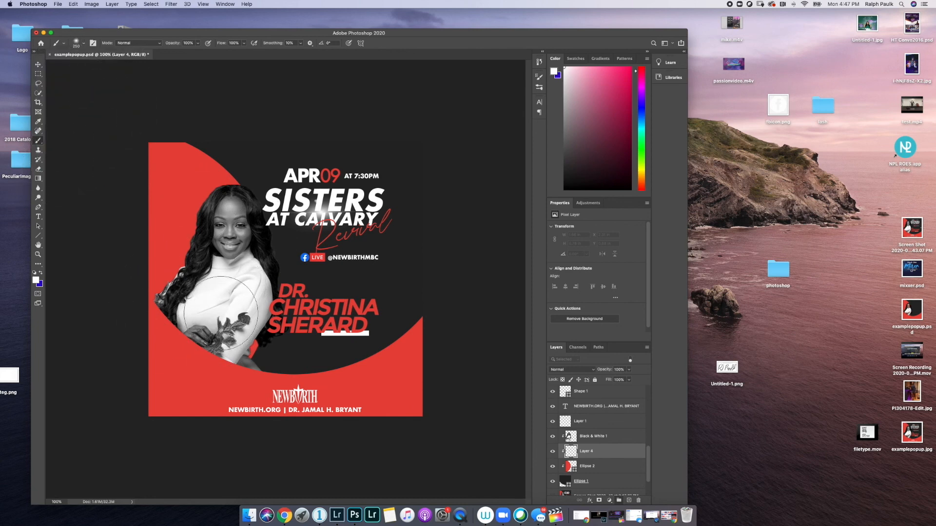
key(bracketright)
key(bracketright)
key(bracketright)
key(bracketright)
click(224, 285)
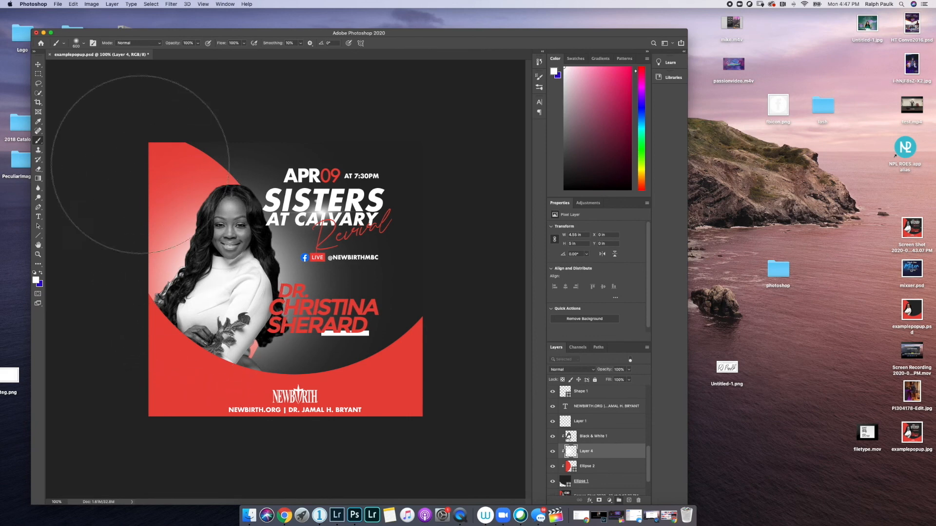
- Lower the glow layer's opacity to 45% and add a layer mask
click(629, 370)
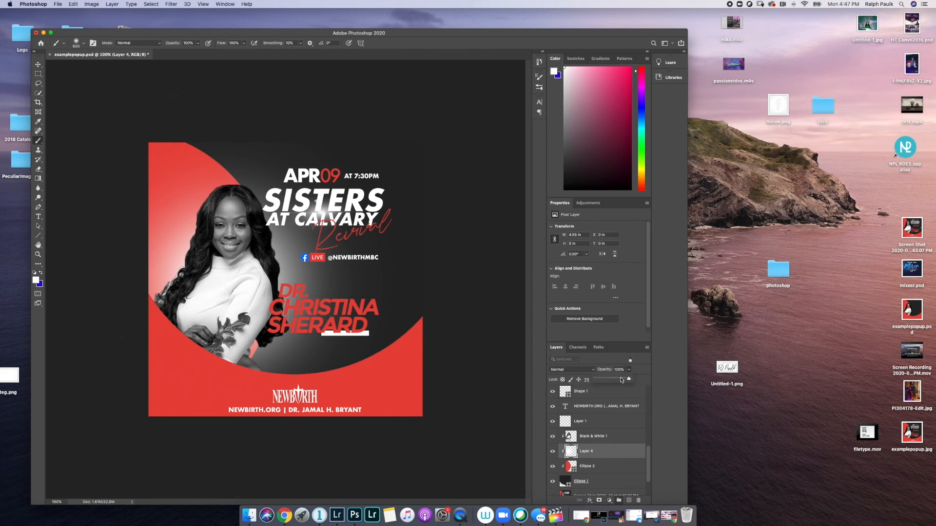
drag(617, 381, 610, 380)
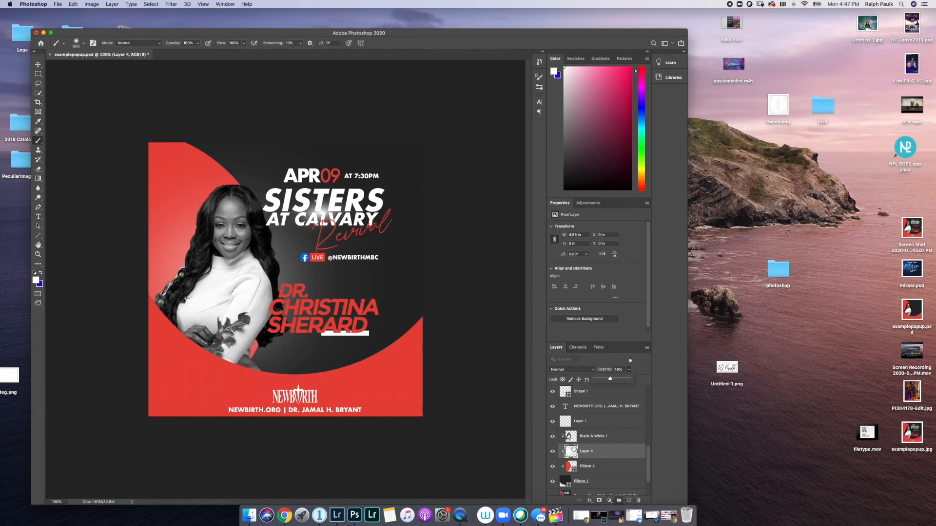
click(599, 500)
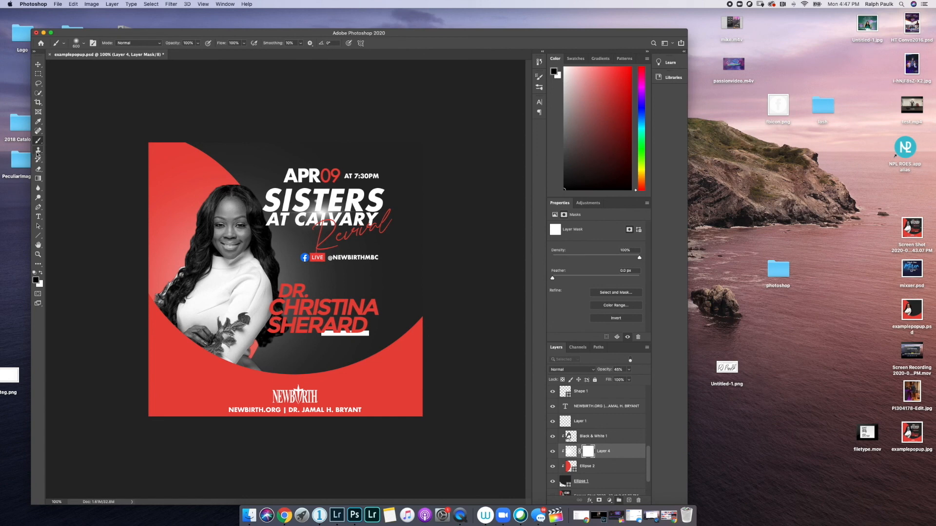
- Paint black down the left side of Layer 4's mask to hide that part of the glow
click(38, 168)
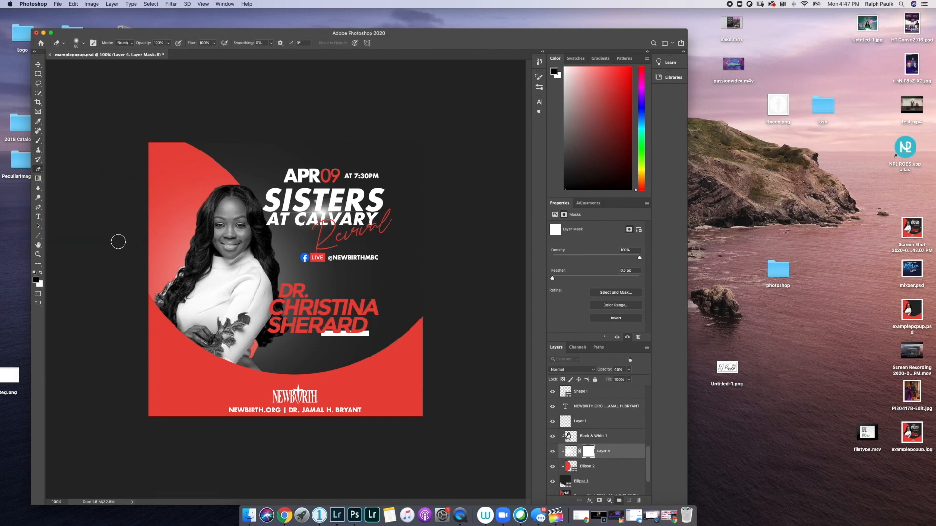
key(bracketright)
key(bracketright)
key(bracketright)
key(bracketright)
key(bracketright)
click(36, 144)
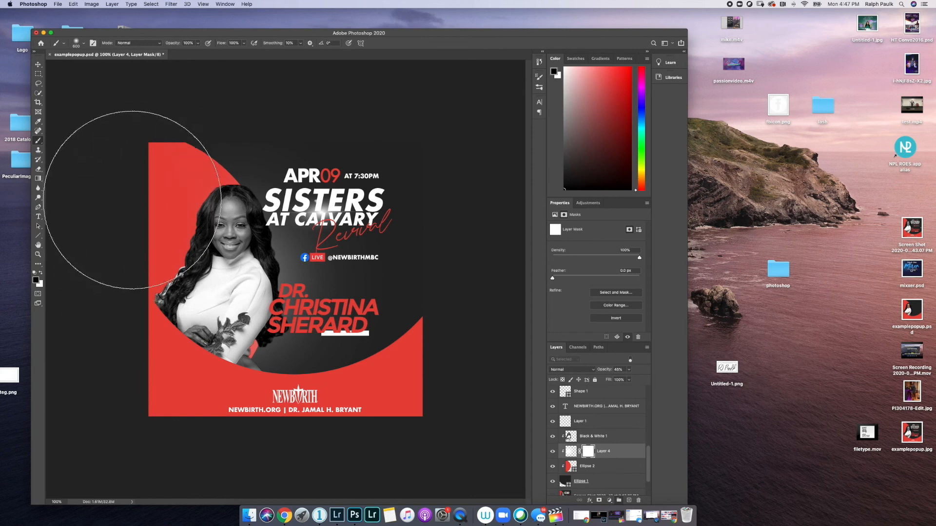
mouse_move(126, 202)
mouse_down()
mouse_move(107, 246)
mouse_move(119, 323)
mouse_move(139, 329)
mouse_up()
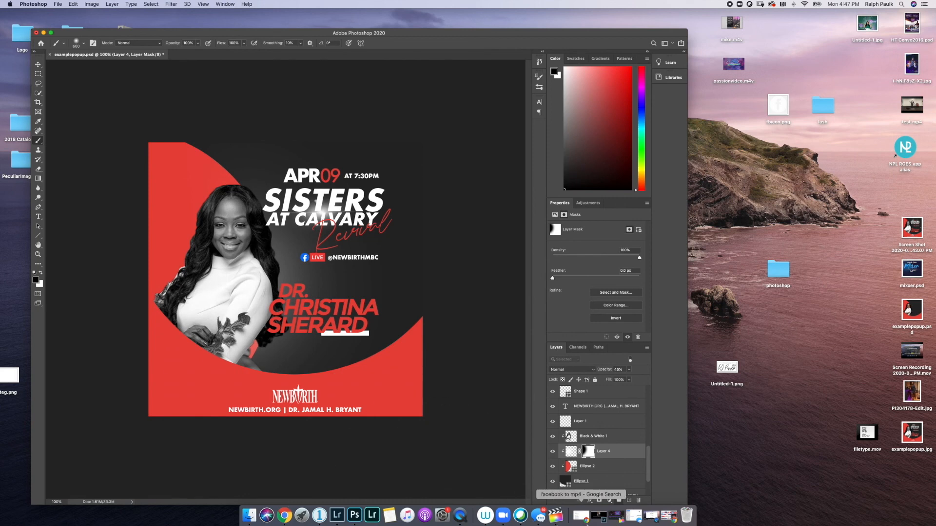
scroll(599, 469, up, 2)
scroll(599, 469, up, 5)
click(595, 469)
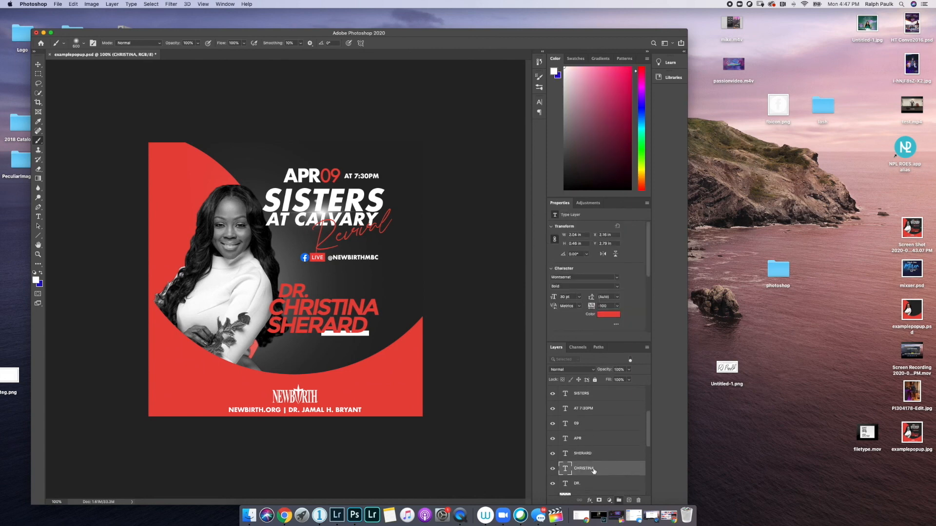
right_click(593, 471)
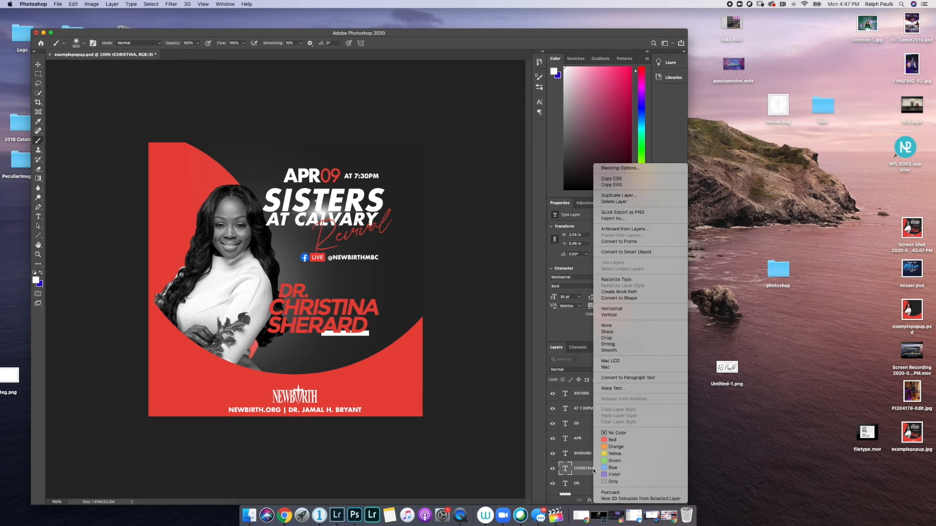
click(619, 168)
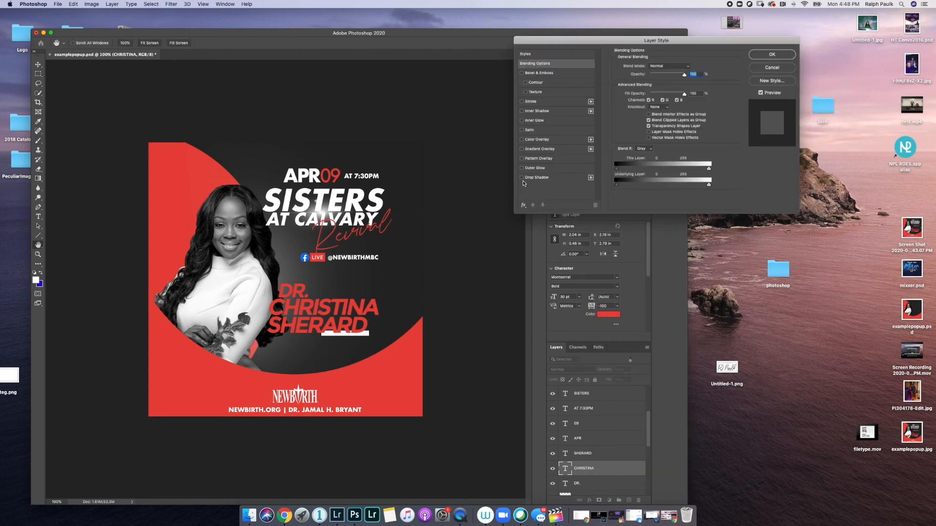
click(522, 178)
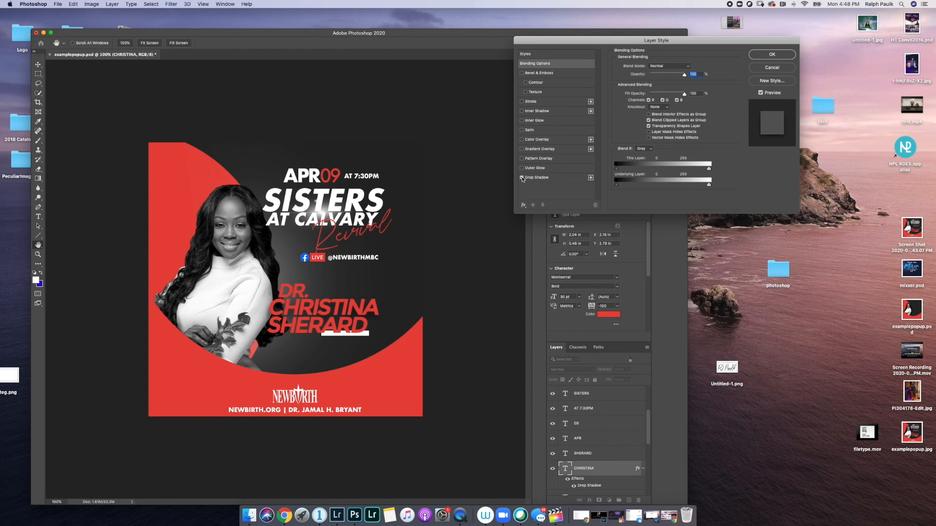
click(536, 177)
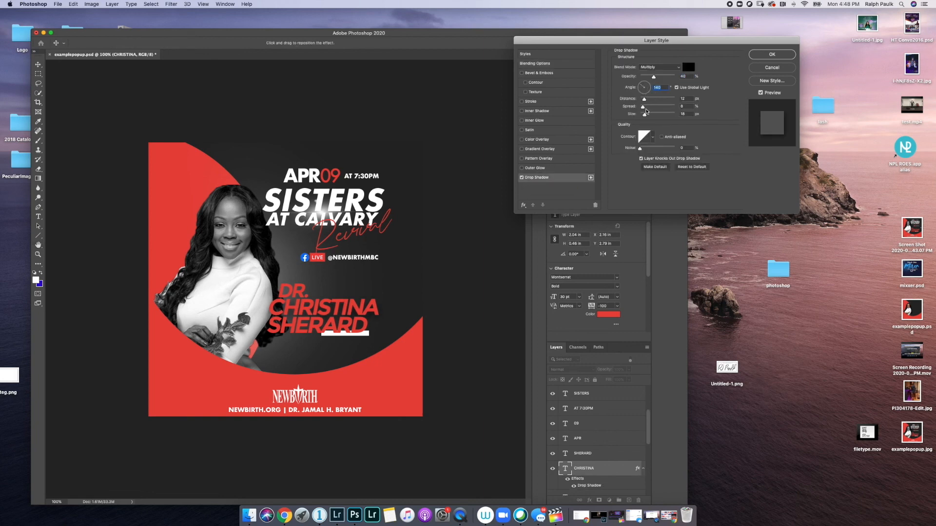
drag(645, 115, 639, 120)
drag(653, 77, 643, 103)
click(762, 54)
right_click(579, 457)
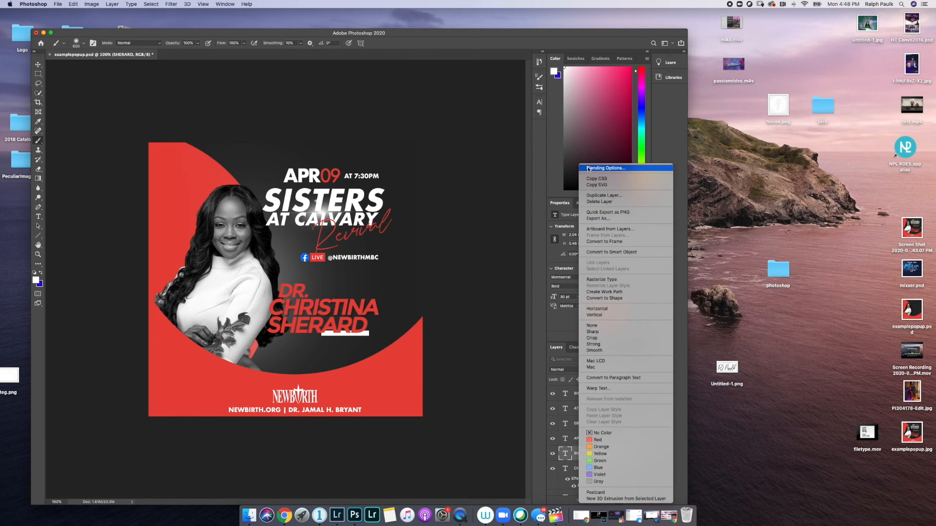
click(605, 168)
click(522, 178)
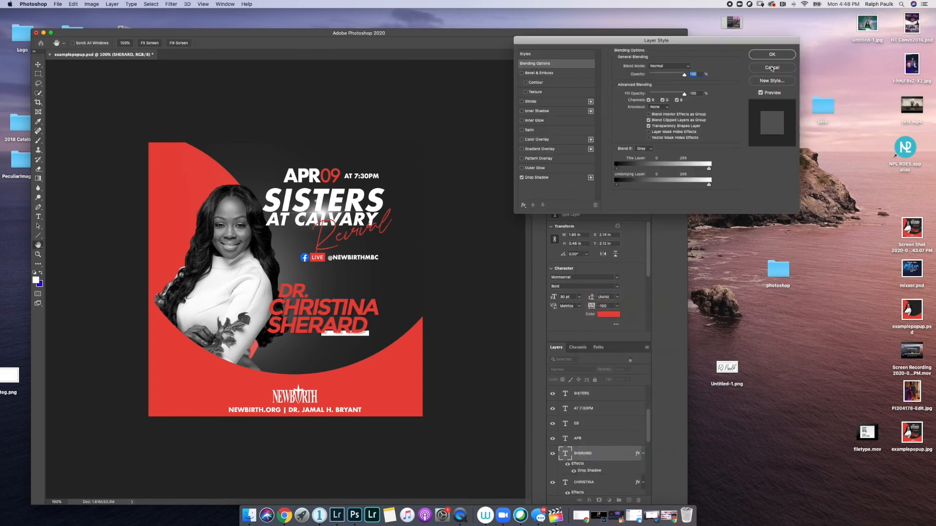
click(771, 54)
scroll(590, 454, down, 3)
click(590, 483)
right_click(590, 484)
click(605, 168)
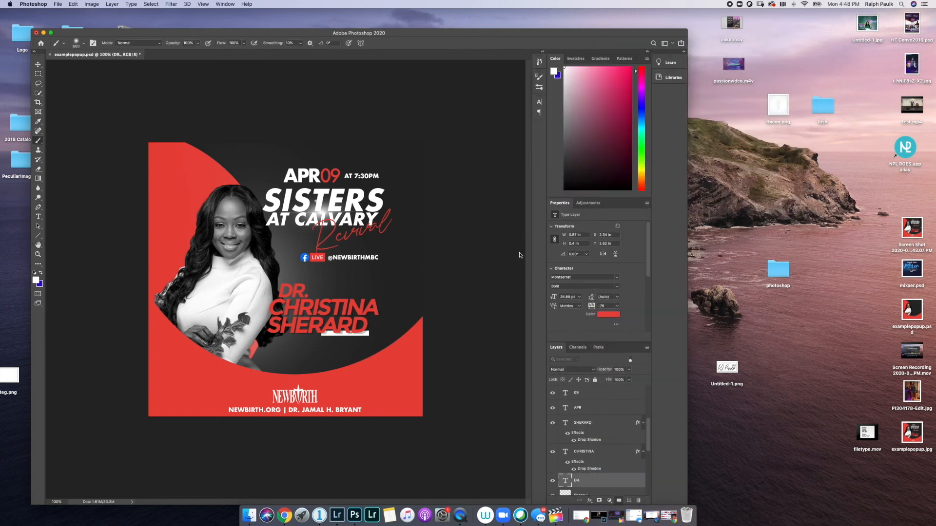
click(522, 178)
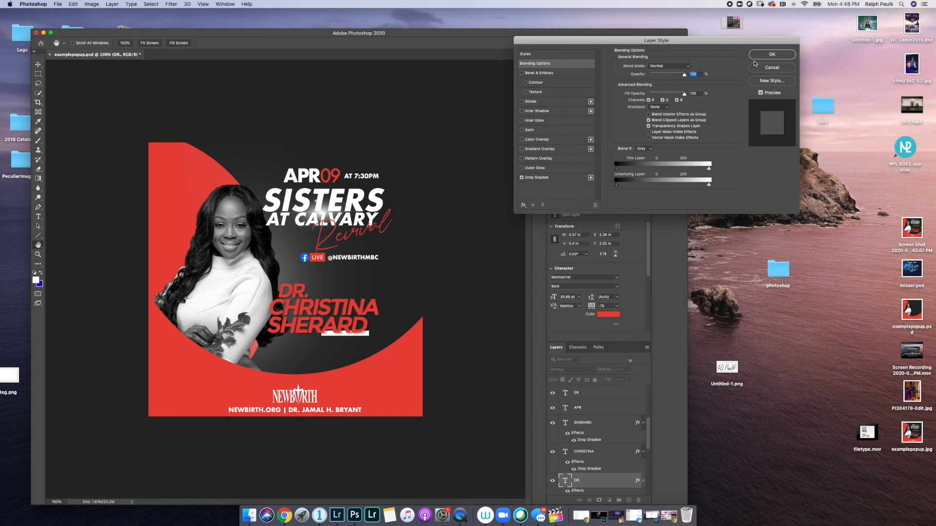
click(772, 55)
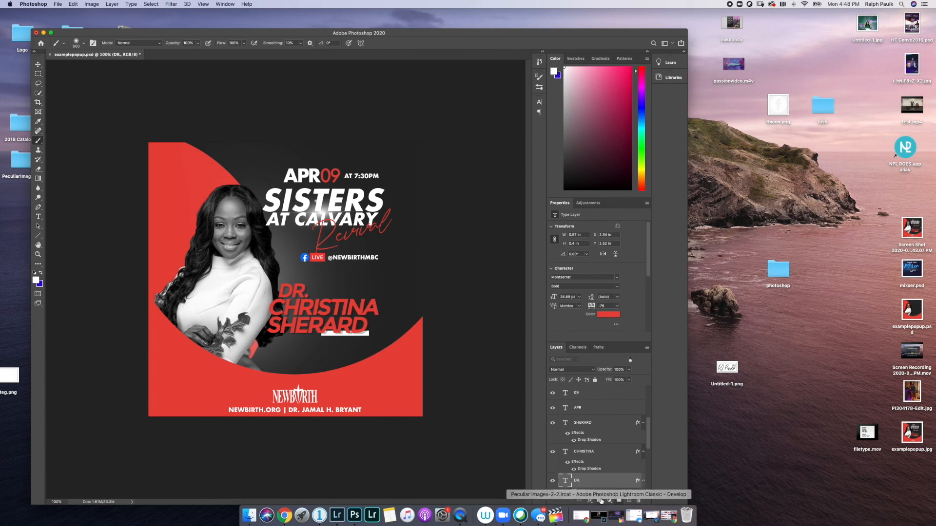
scroll(594, 464, up, 5)
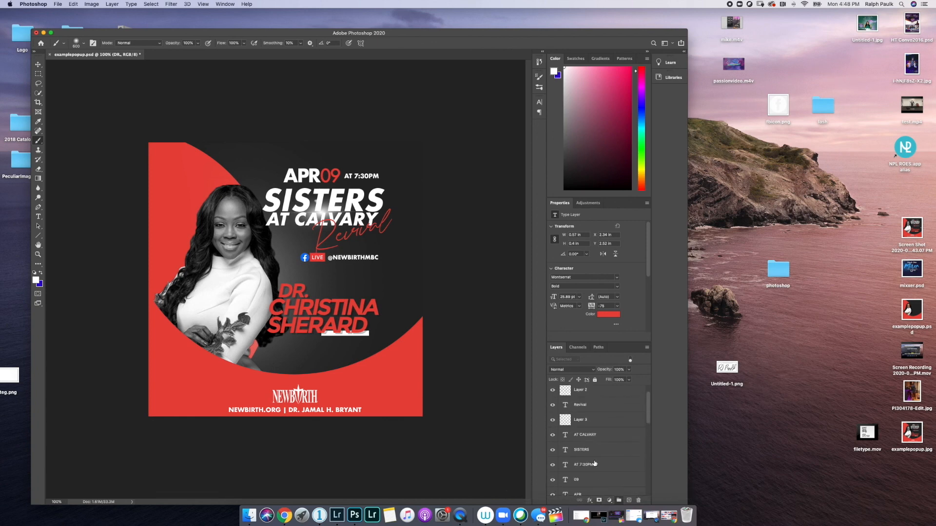
- On a new layer above SISTERS, paint soft red dabs with a 300 px brush
click(593, 450)
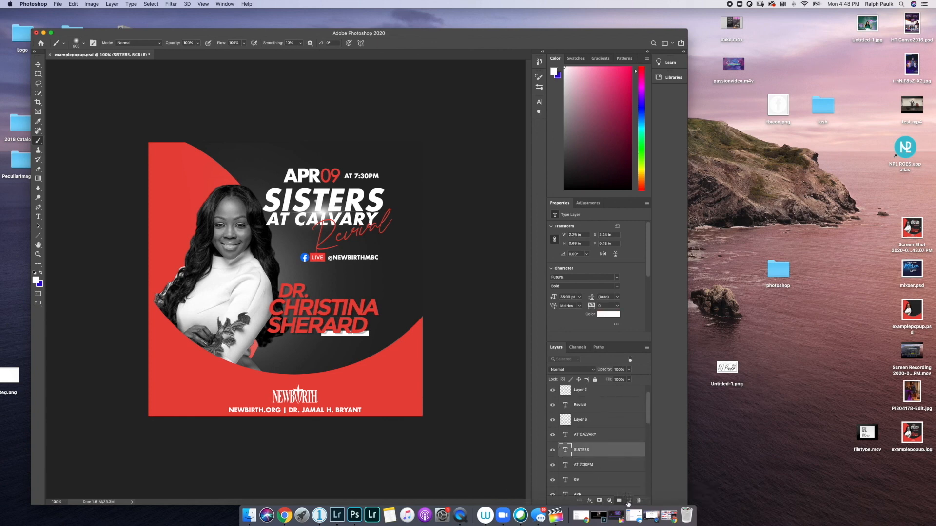
click(628, 501)
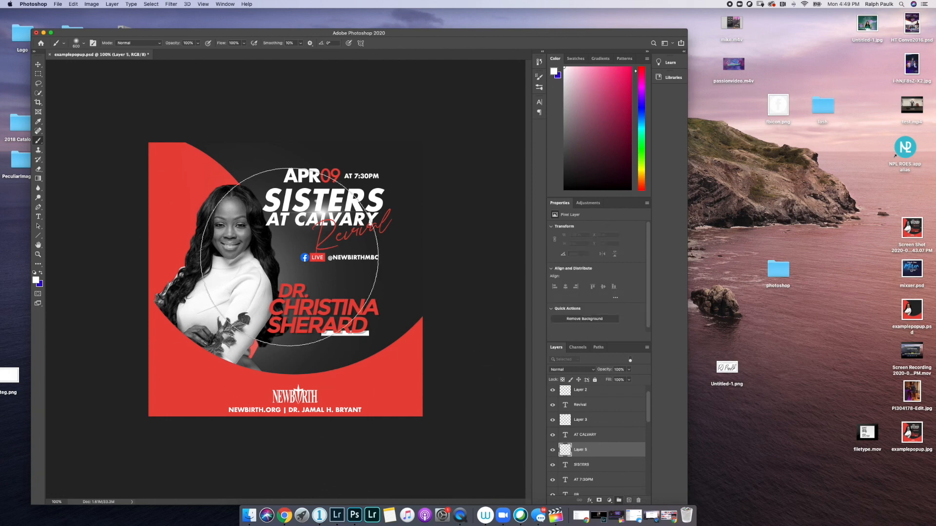
click(36, 281)
click(177, 357)
key(Return)
key(bracketleft)
key(bracketleft)
key(bracketleft)
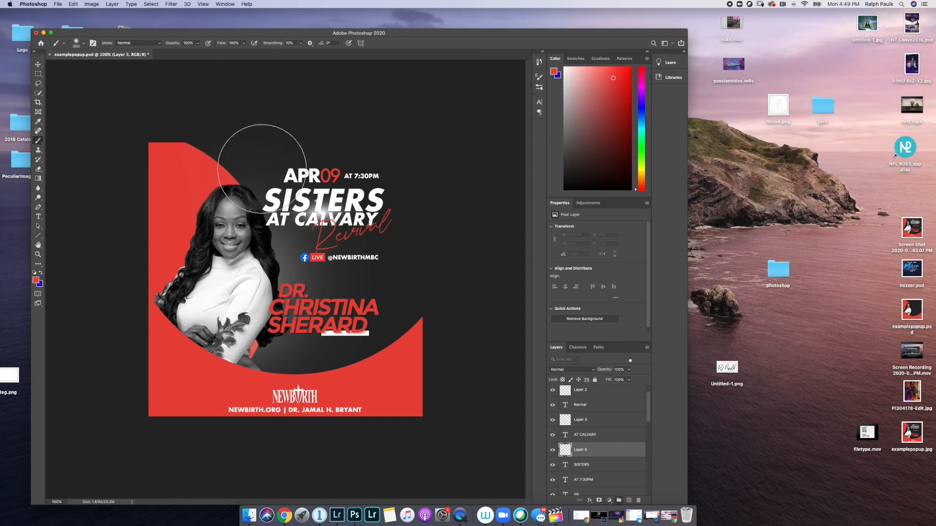
mouse_move(242, 163)
mouse_down()
mouse_move(244, 188)
mouse_move(273, 178)
mouse_up()
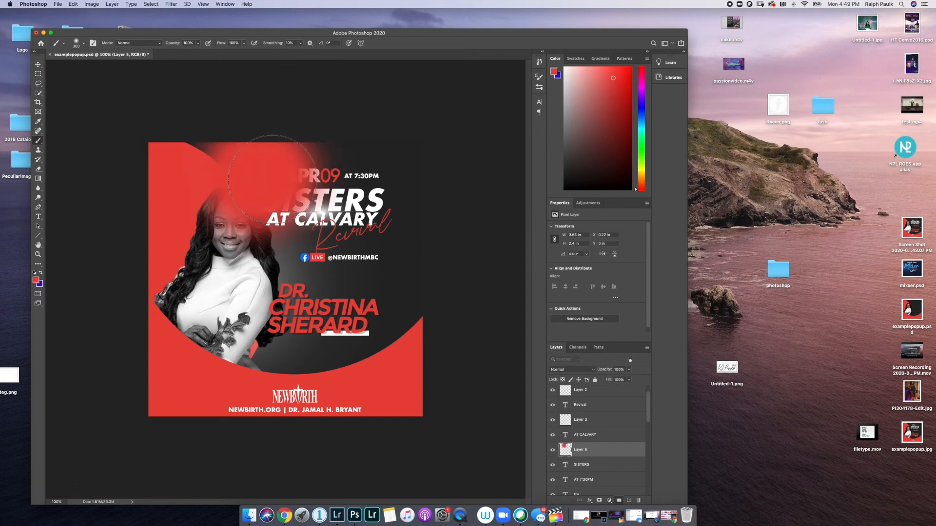
click(312, 156)
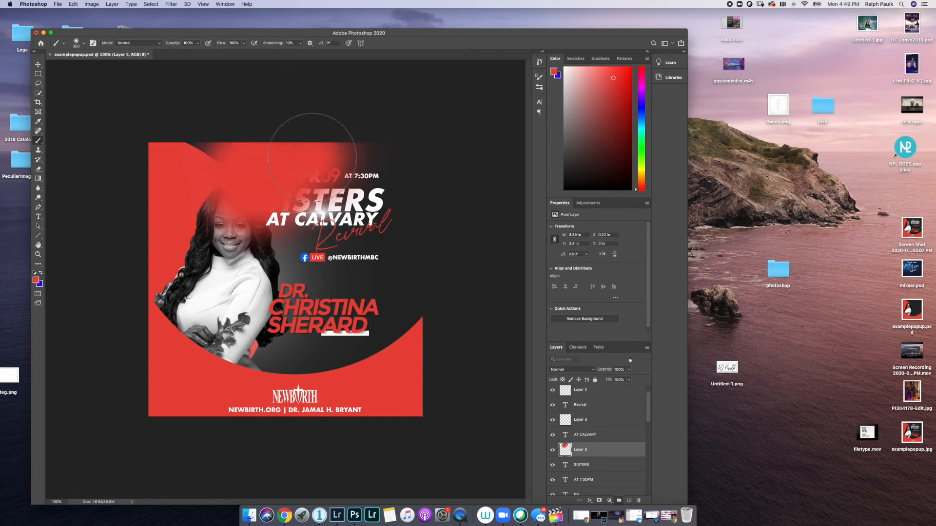
- Clip Layer 5 to the SISTERS lettering and lower its opacity to 29%
right_click(594, 449)
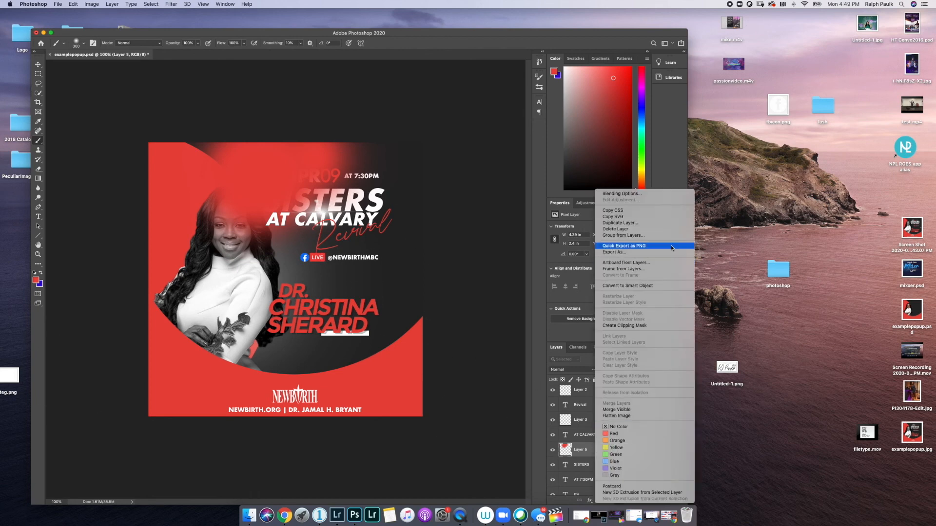
click(629, 326)
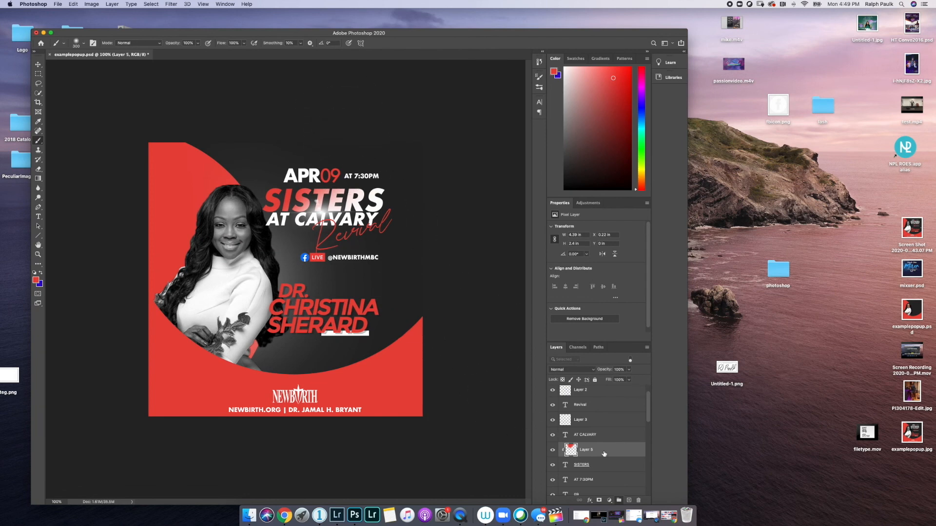
click(629, 370)
drag(626, 378, 606, 382)
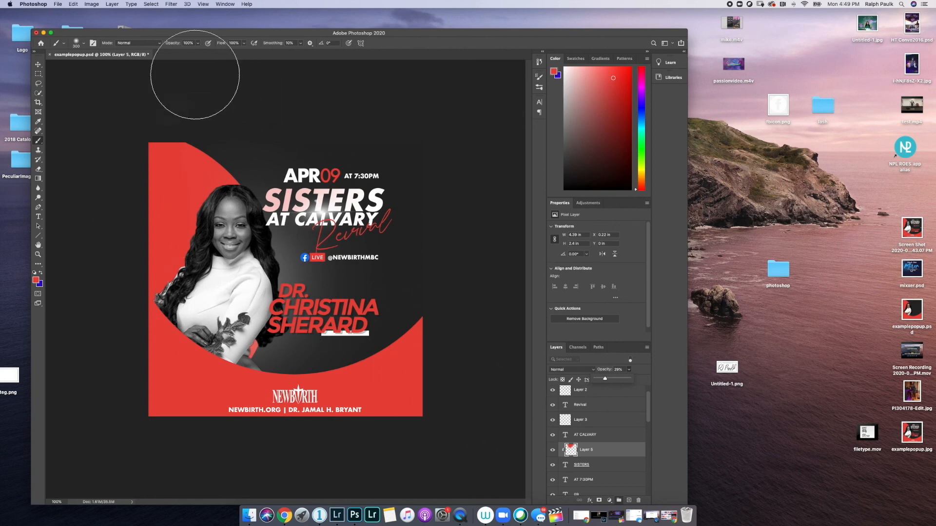
click(56, 11)
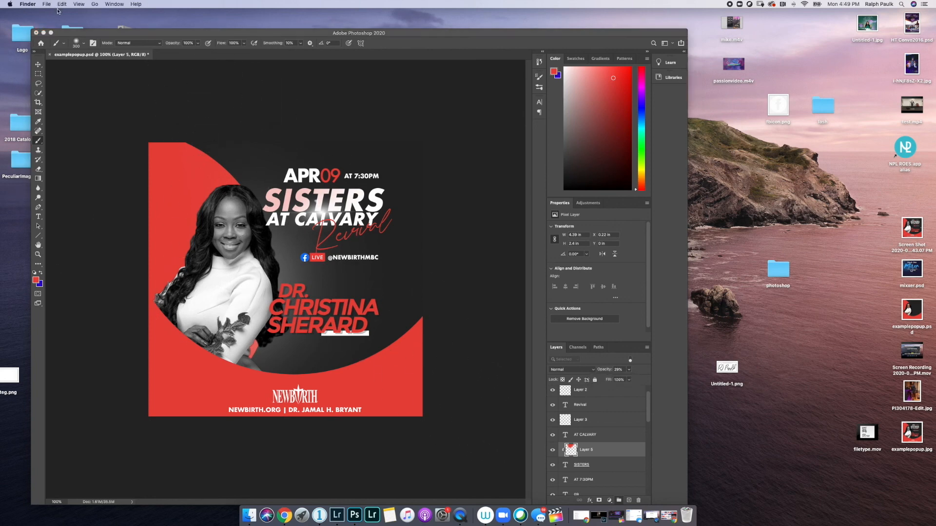
- Save the flyer as JPEG named examplepopup.jpg on the Desktop, accepting quality 12 (Maximum)
click(79, 35)
click(58, 5)
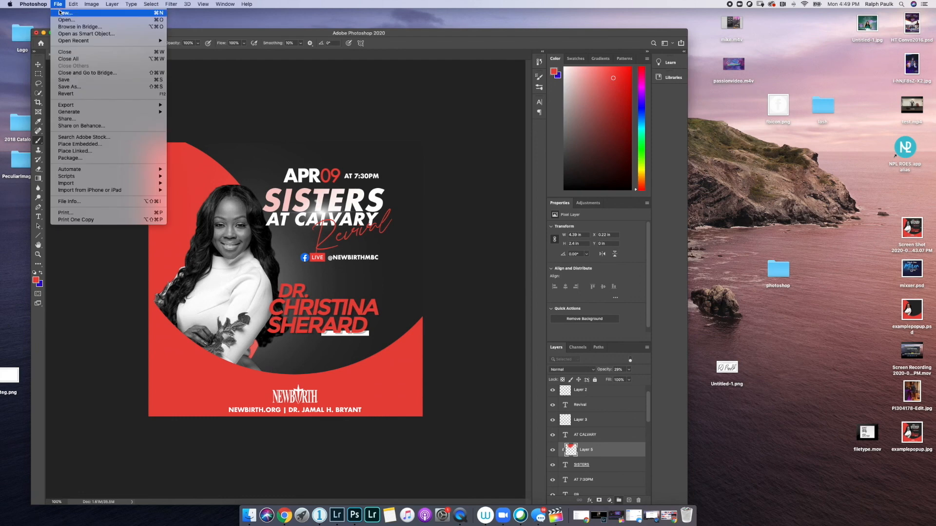
click(69, 86)
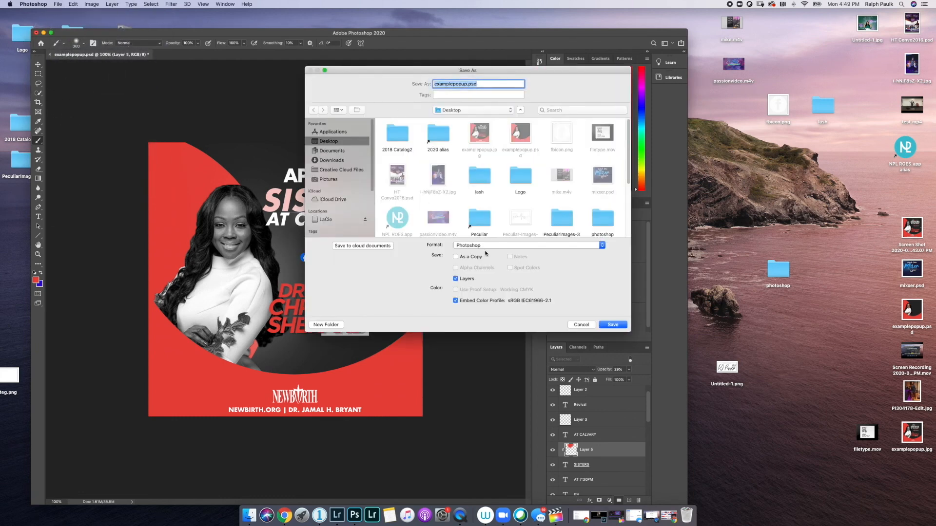
click(485, 247)
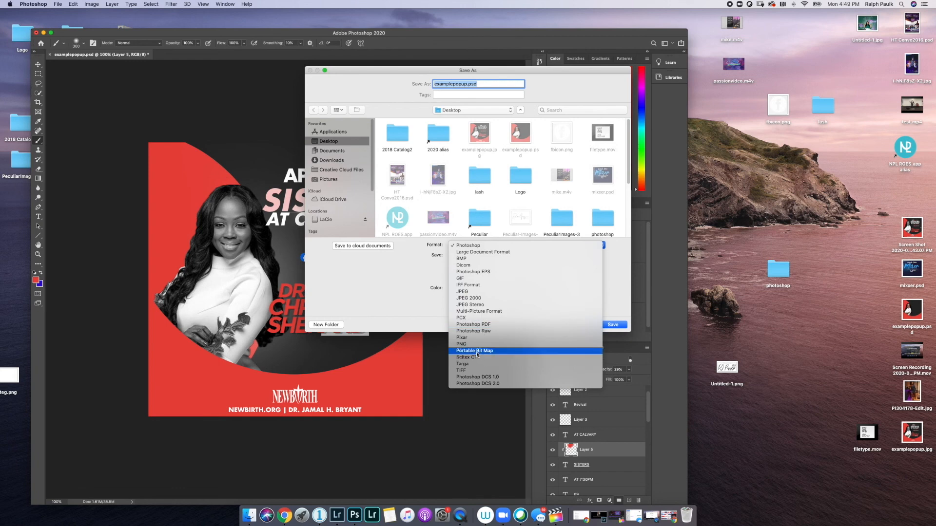
click(471, 291)
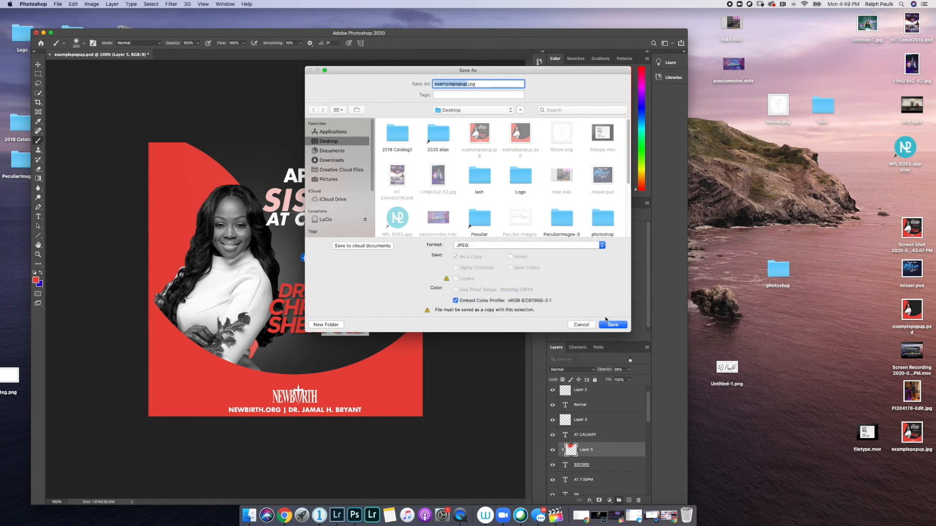
key(Right)
click(613, 326)
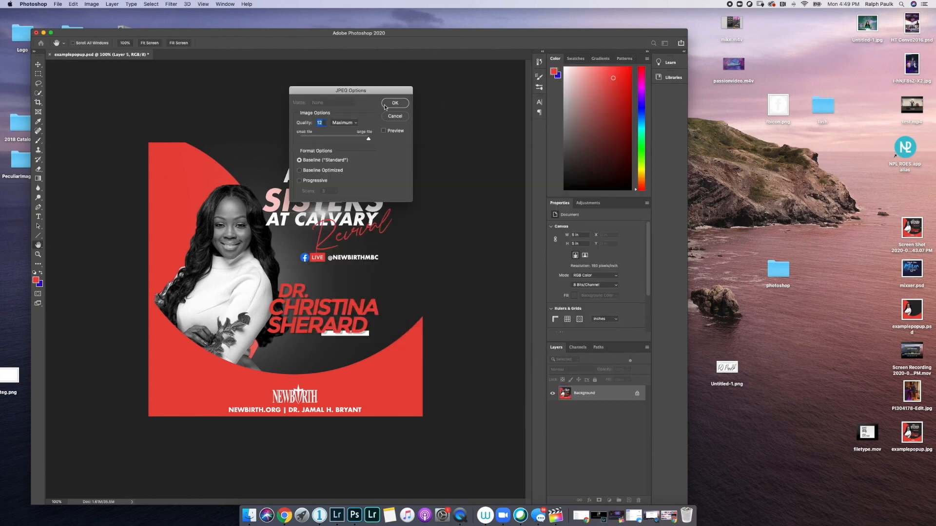
key(Return)
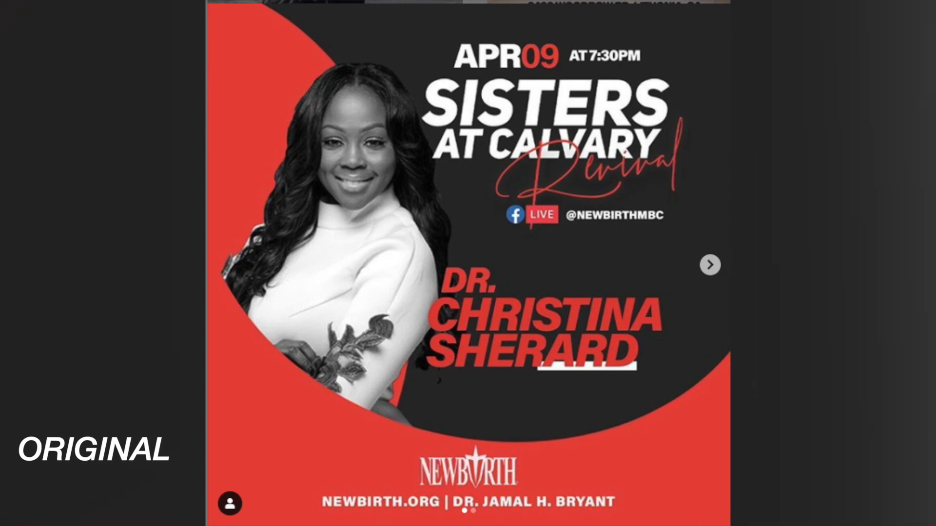